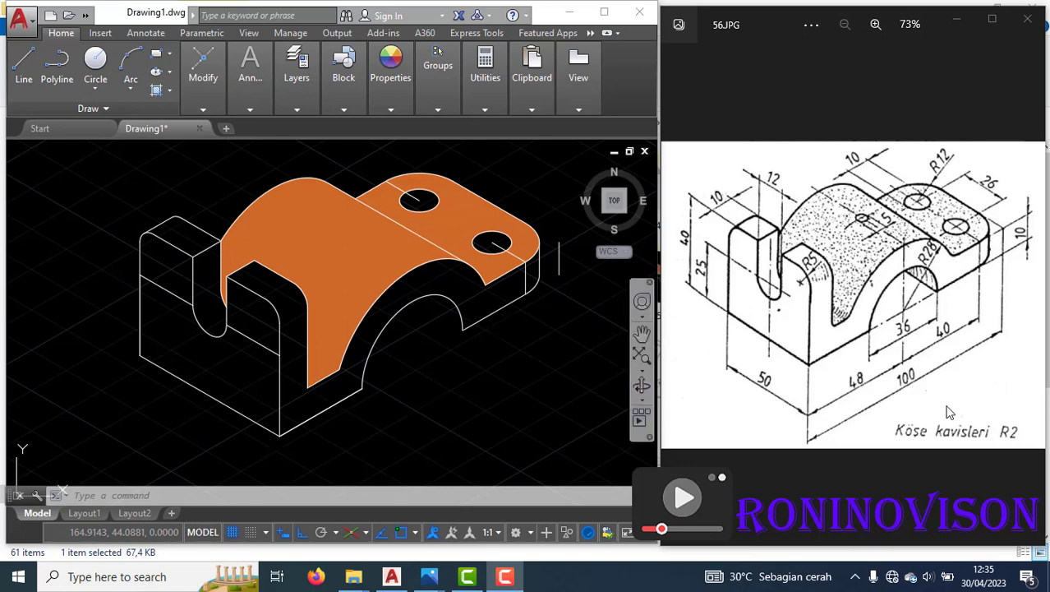
In an empty area beside the finished model, set the drafting snap type to isometric grid snap.
left_click(508, 391)
middle_click_drag(502, 393, 164, 421)
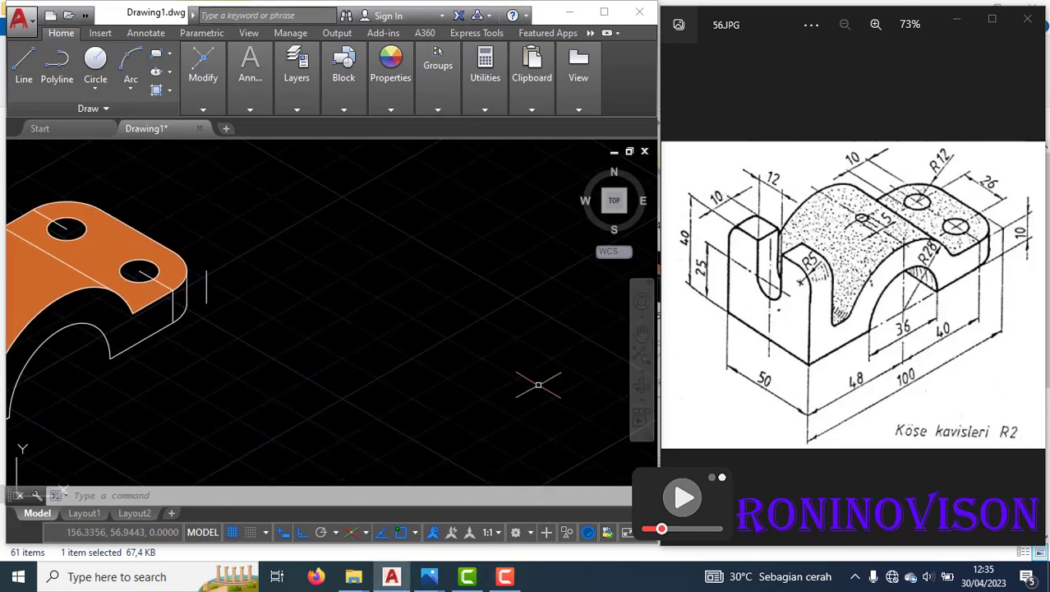
middle_click_drag(539, 380, 85, 408)
middle_click_drag(501, 383, 237, 390)
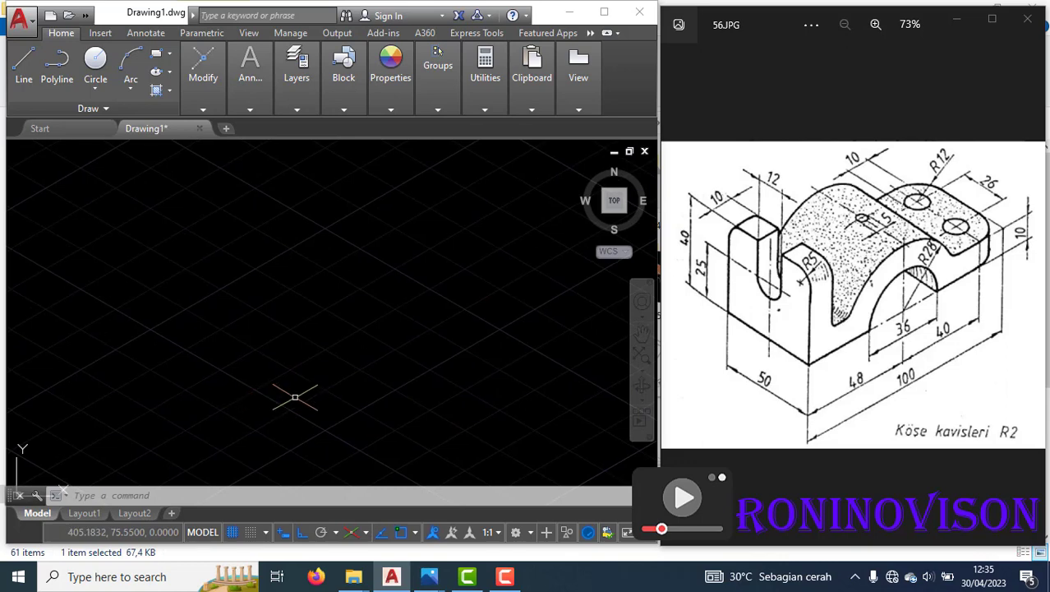
key("Escape")
key("Escape")
type("ds")
key("Return")
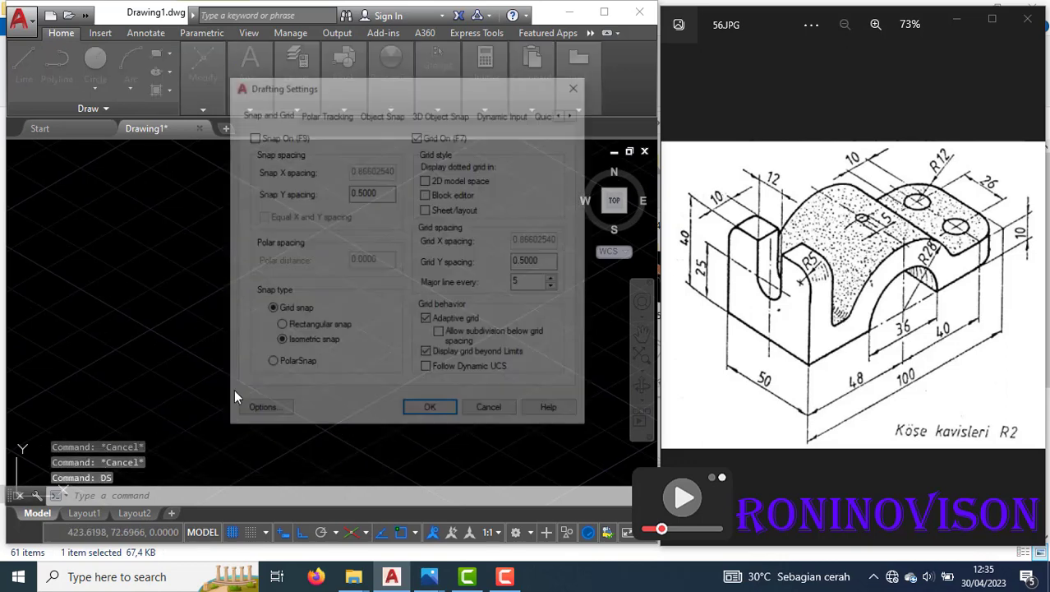
left_click(280, 326)
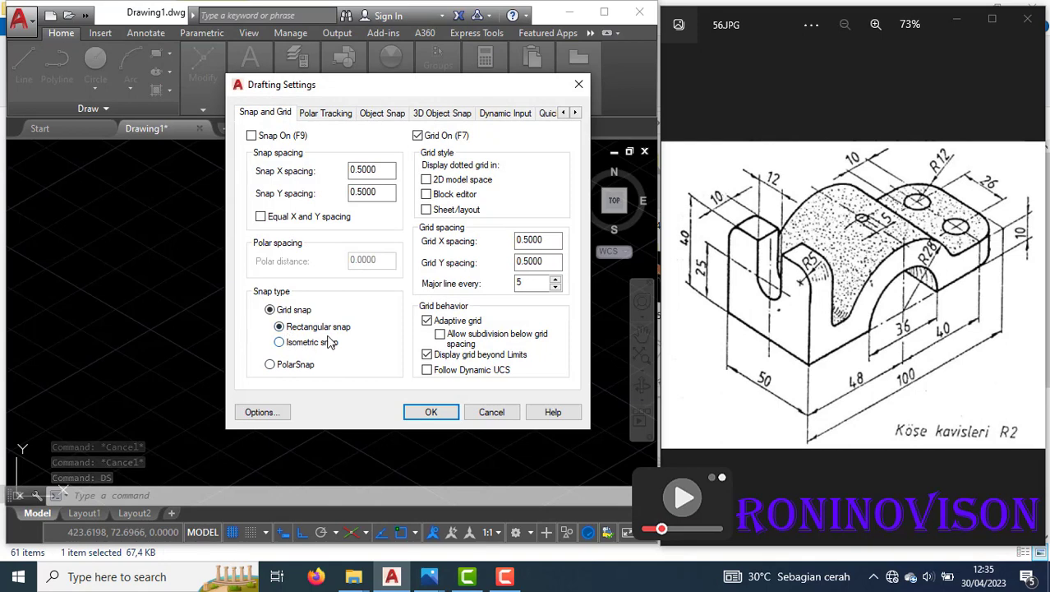
left_click(284, 344)
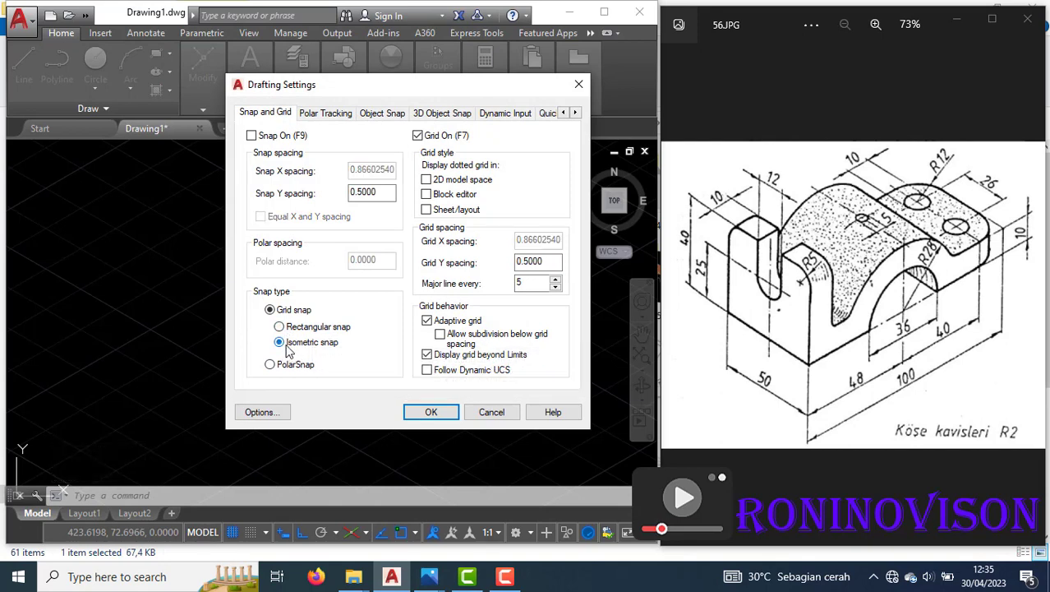
left_click(450, 417)
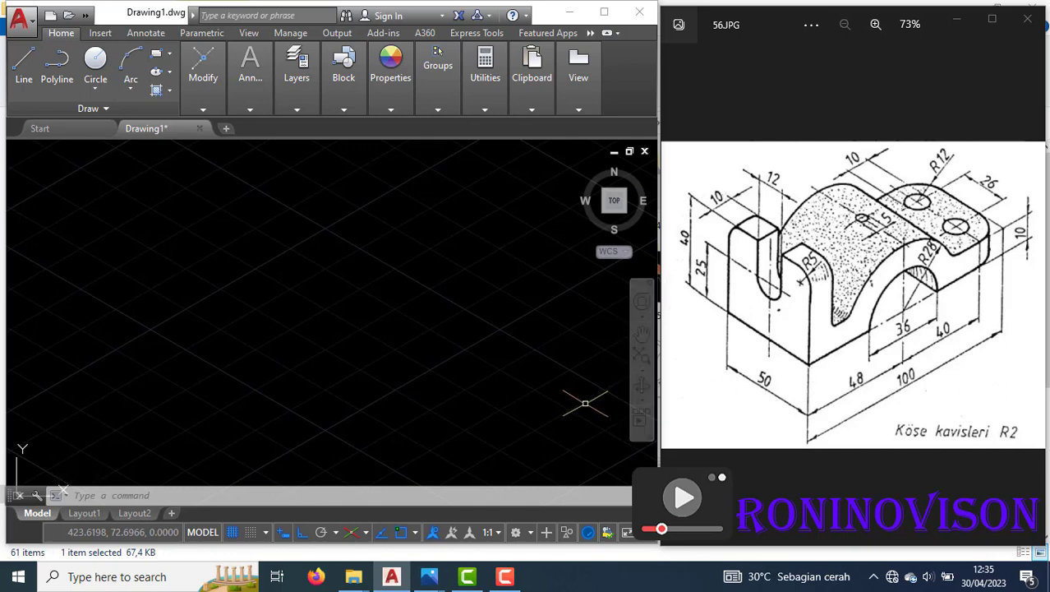
type("l")
key("Return")
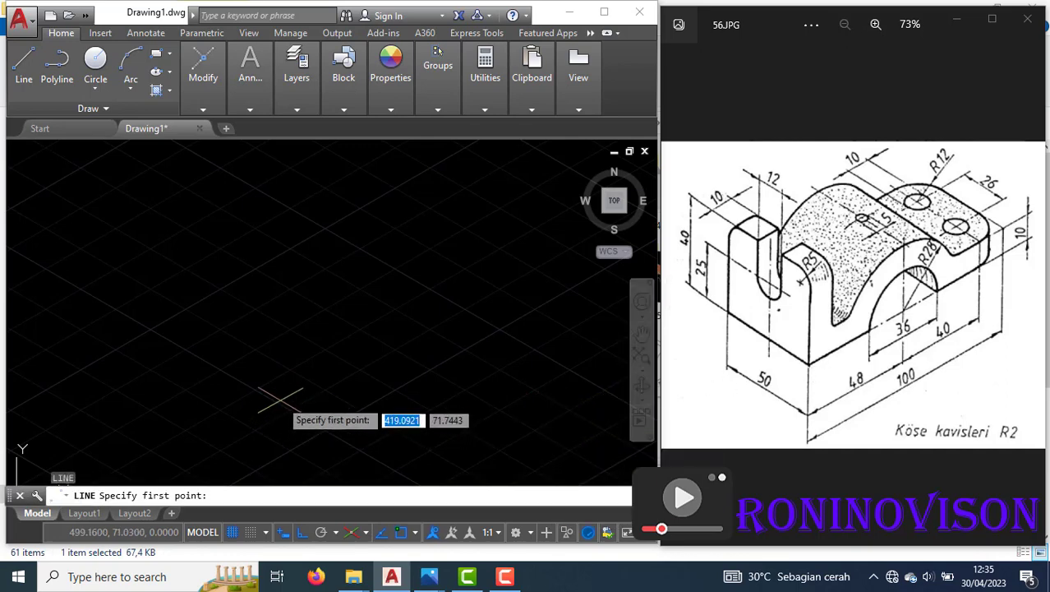
left_click(281, 394)
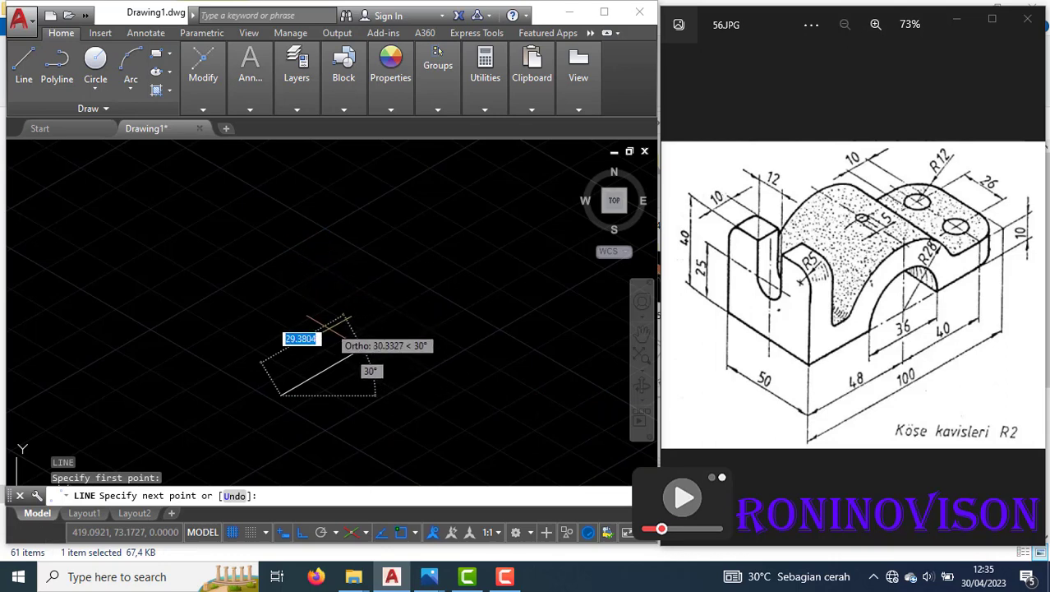
key("Escape")
left_click(437, 404)
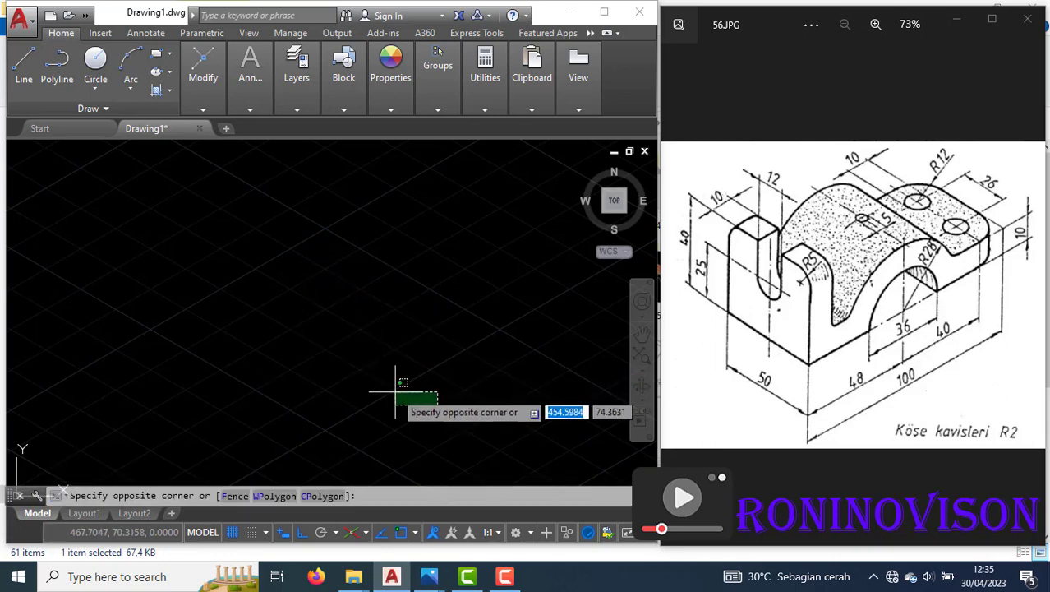
left_click(373, 393)
Draw the block's bottom front edge at 30° as two consecutive line segments of 48 and 52 with ortho on.
type("l")
key("Return")
left_click(318, 378)
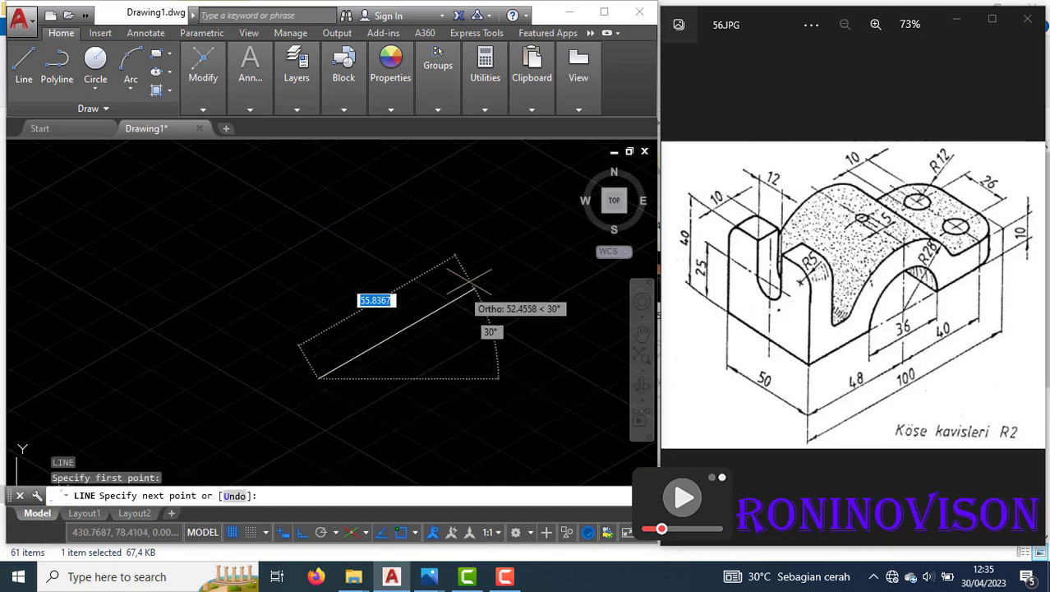
key("F8")
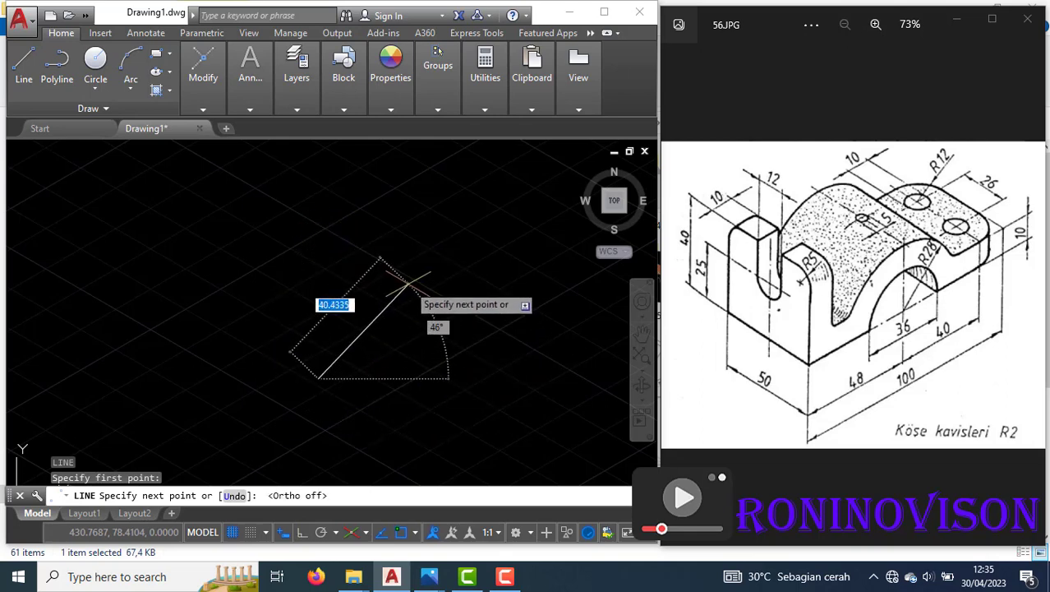
key("F8")
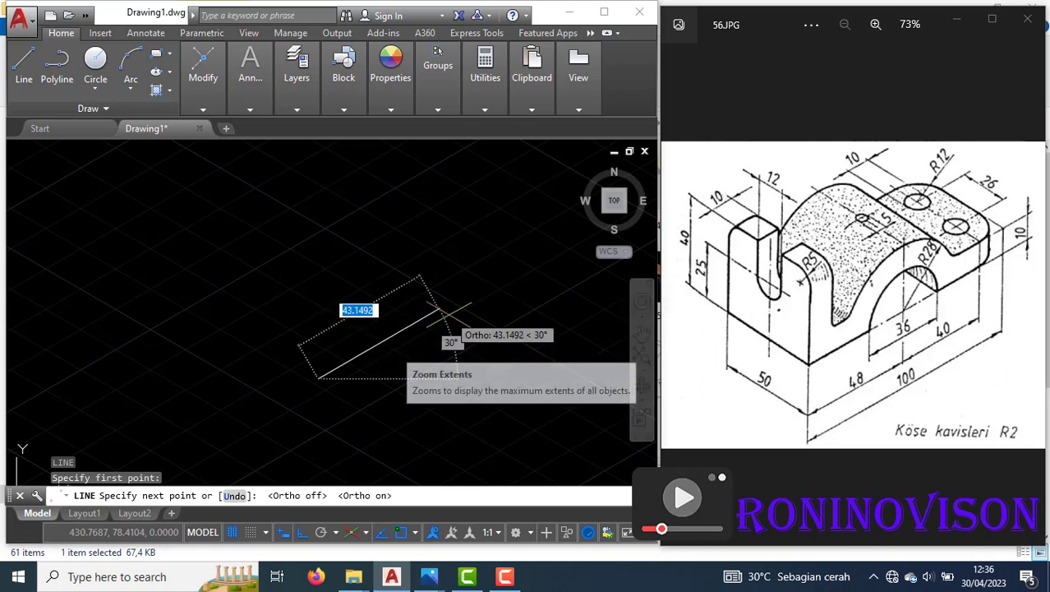
type("48")
key("Return")
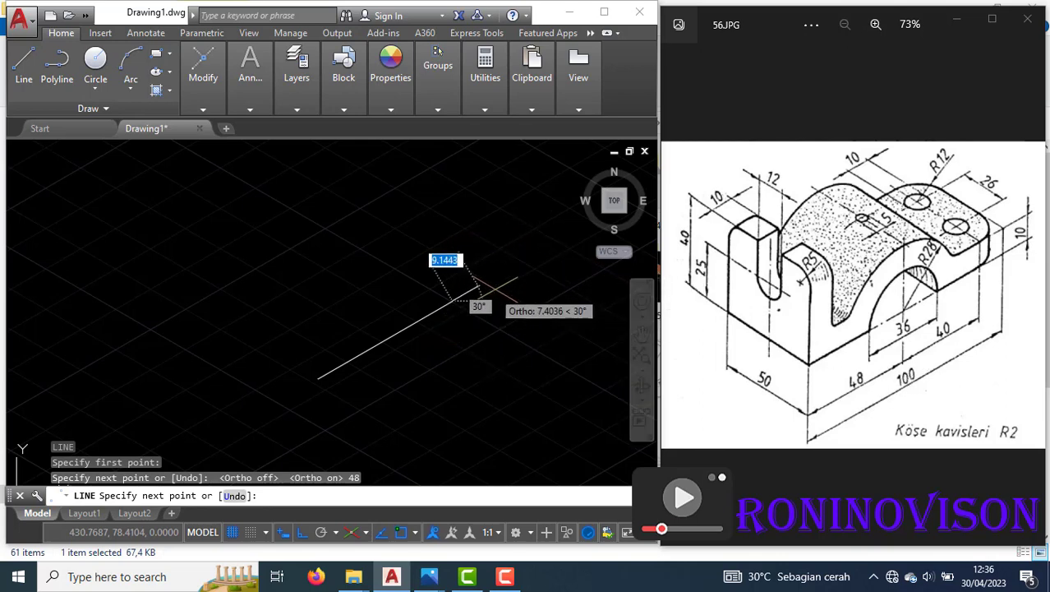
type("5")
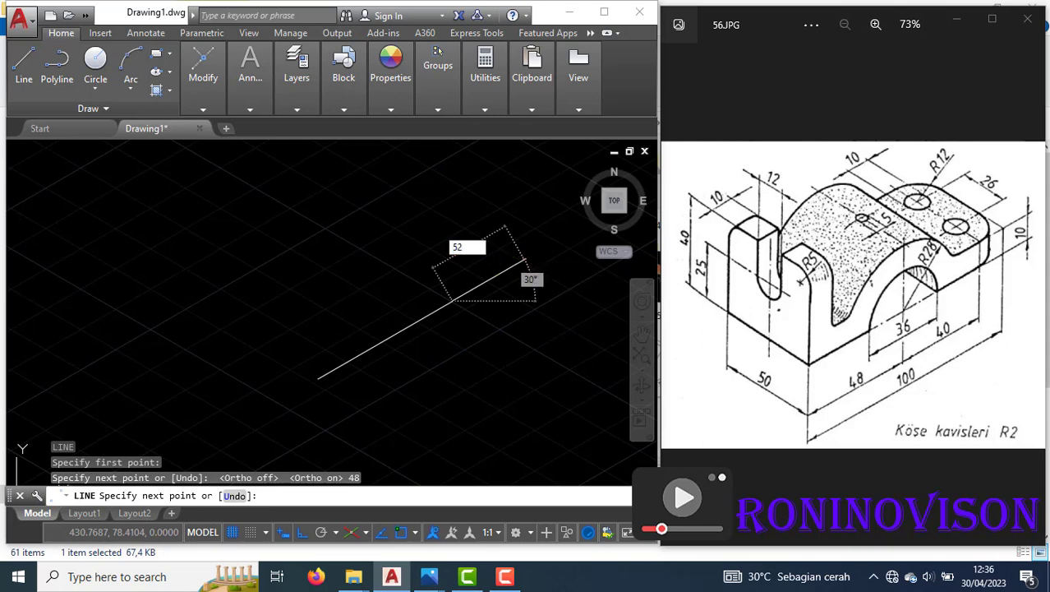
type("2")
key("Return")
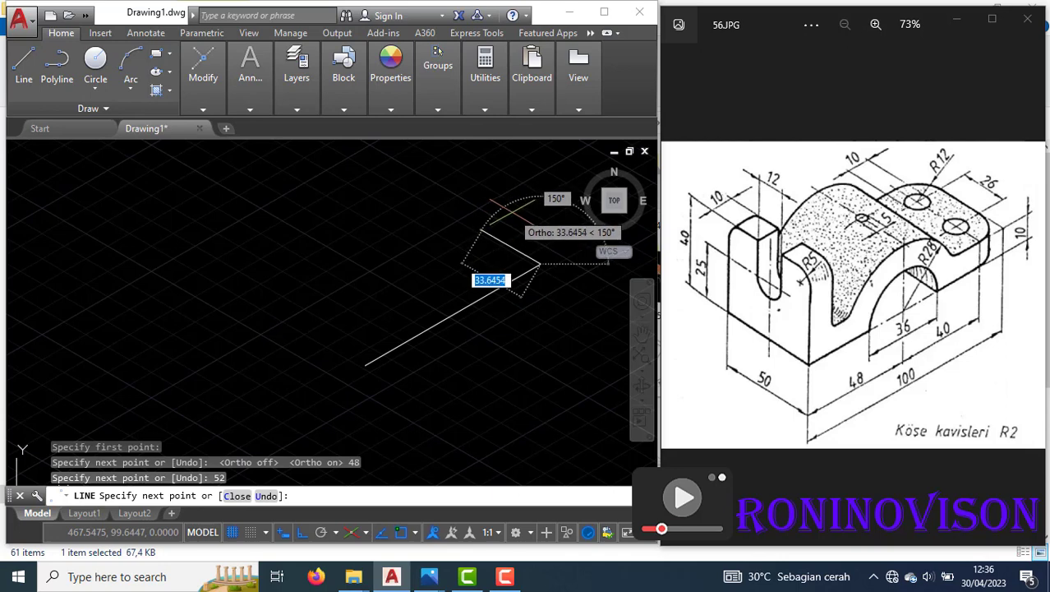
On the right isoplane, continue the line 10 up from the far end and 90 back parallel to the base edge.
key("F5")
type("10")
key("Return")
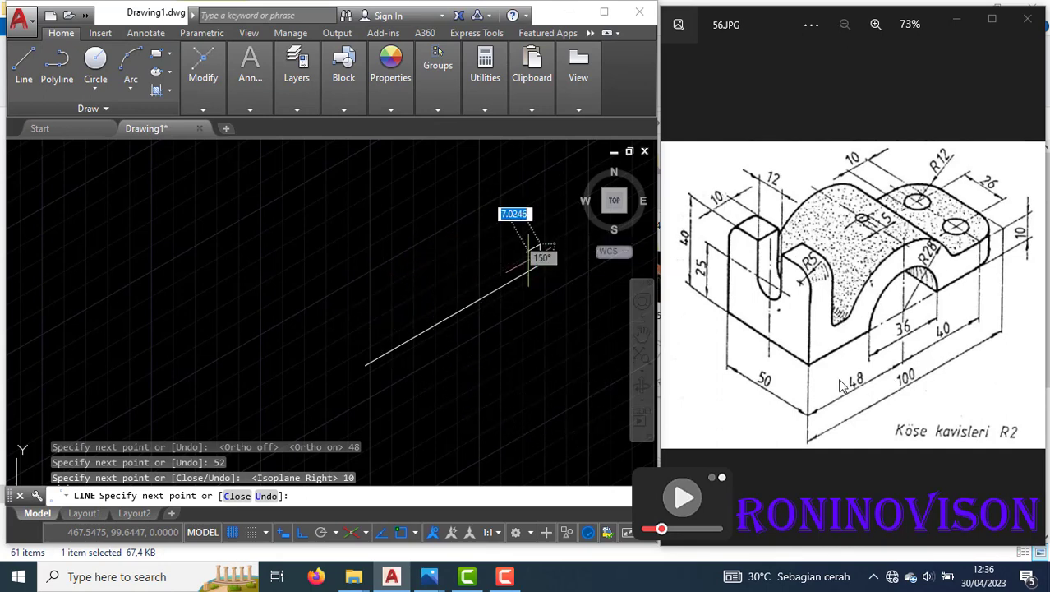
type("90")
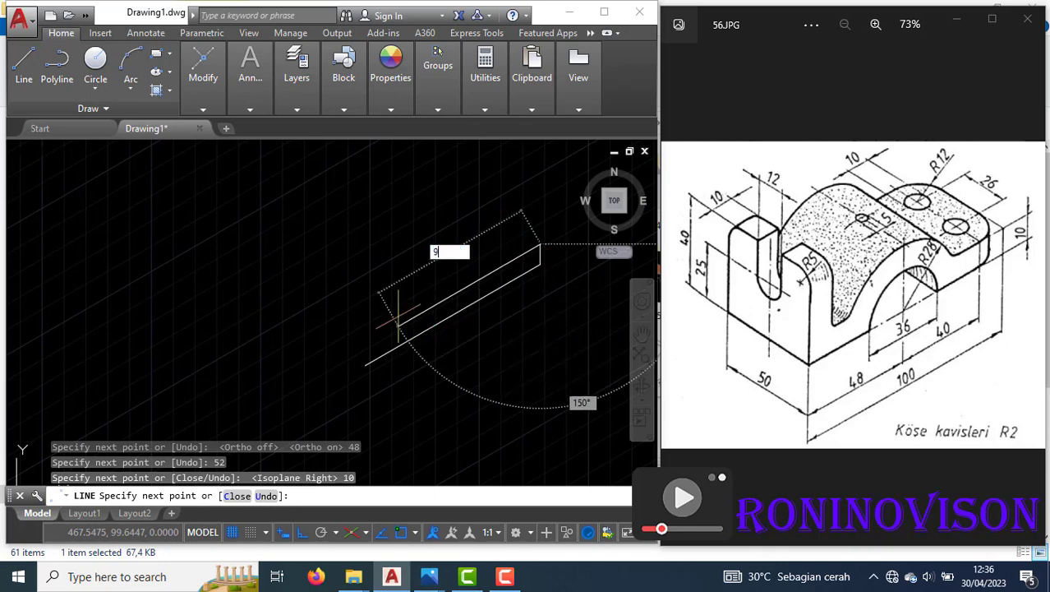
key("Return")
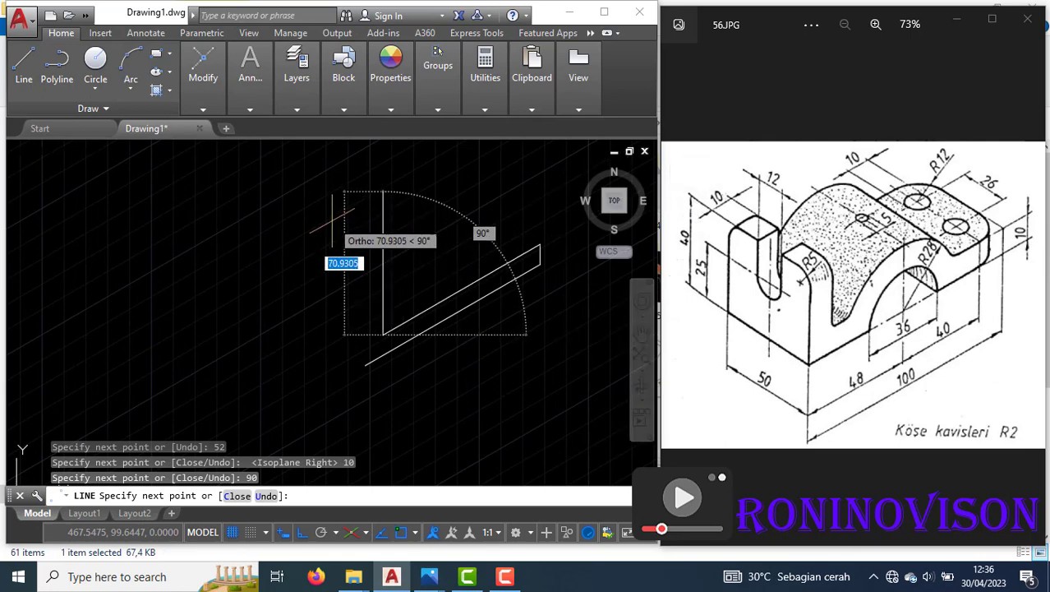
Continue the profile 30 up and 10 outward, and close it down to the starting corner of the base edge.
type("30")
key("Return")
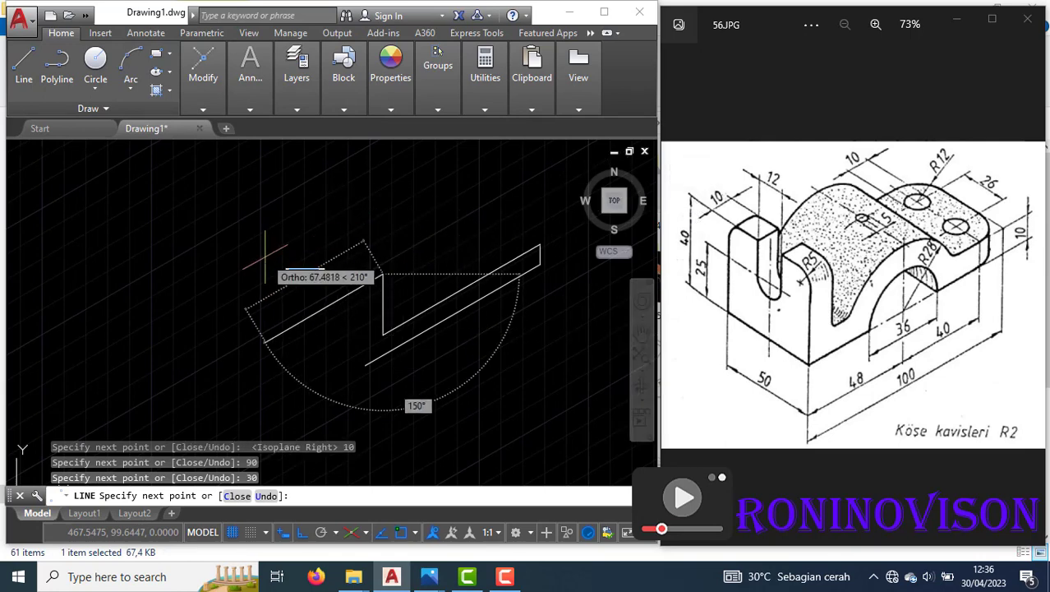
type("10")
key("Return")
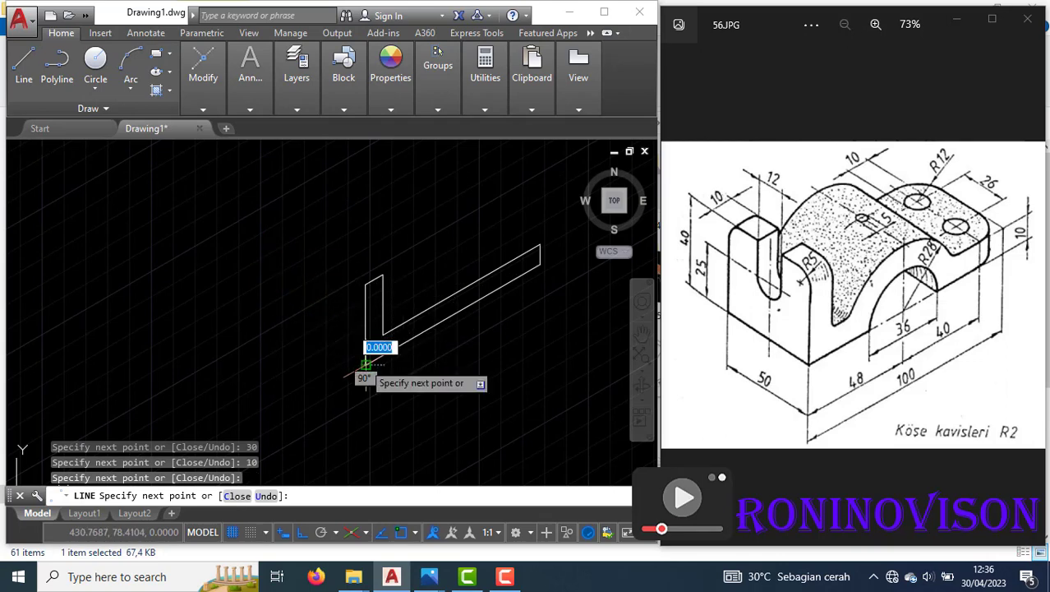
key("Return")
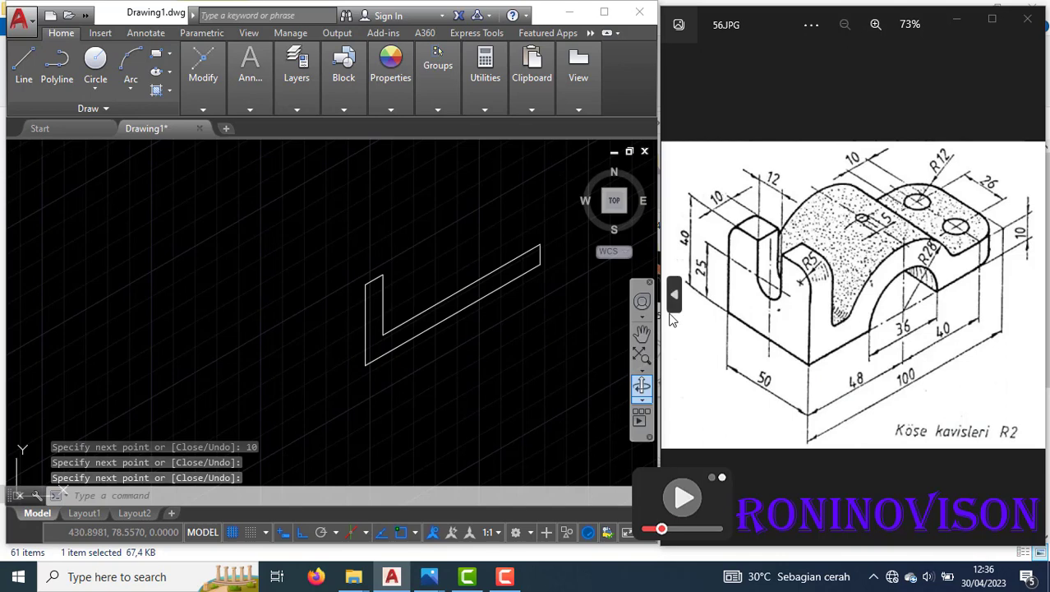
On the left isoplane, draw the end face from the lower front corner, 50 back and 40 up, closing at the profile's top corner.
type("l")
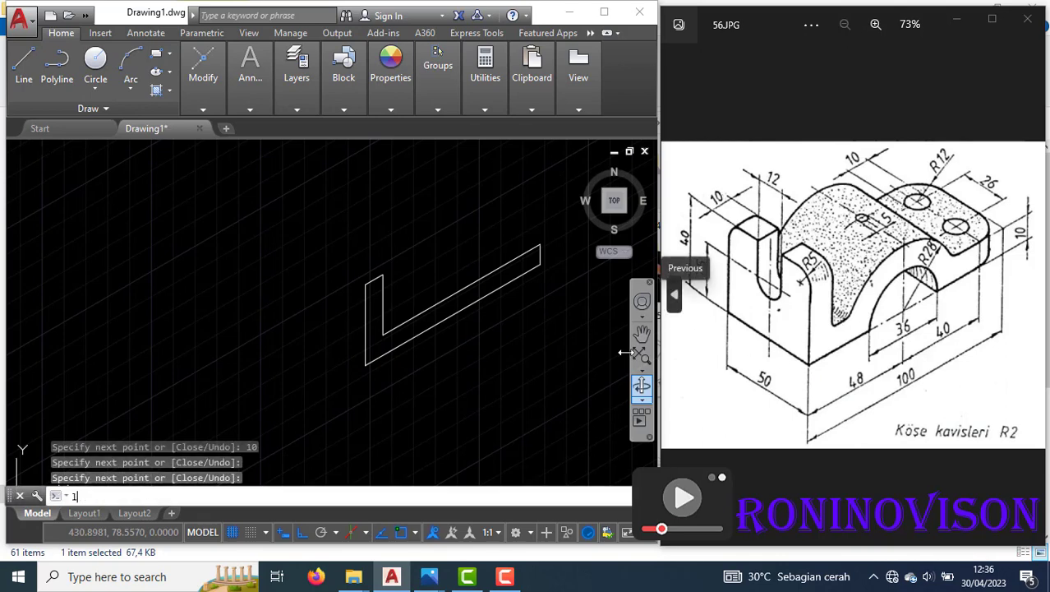
key("Return")
left_click(367, 364)
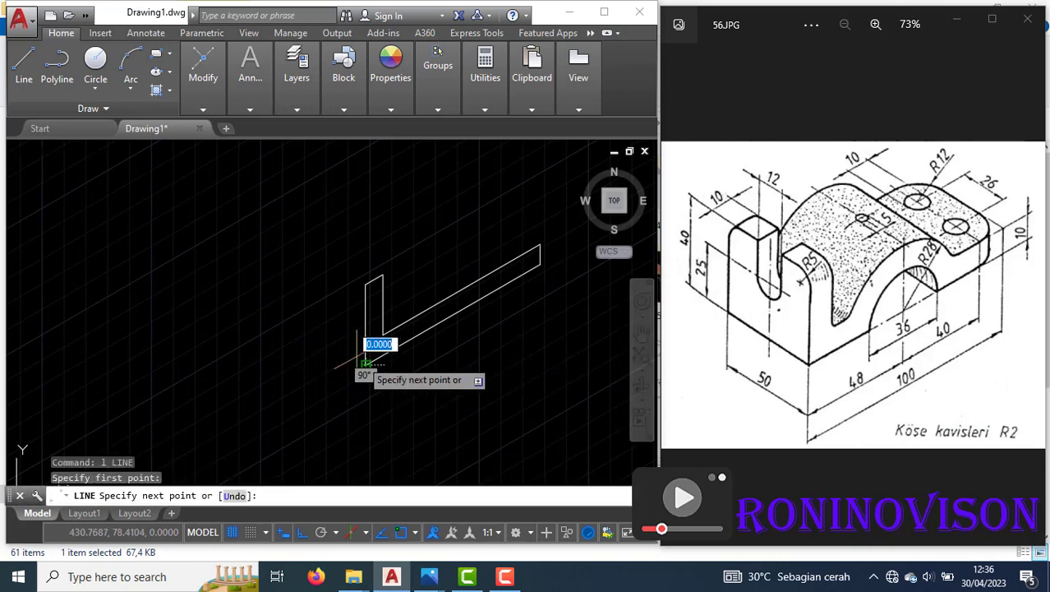
key("F5")
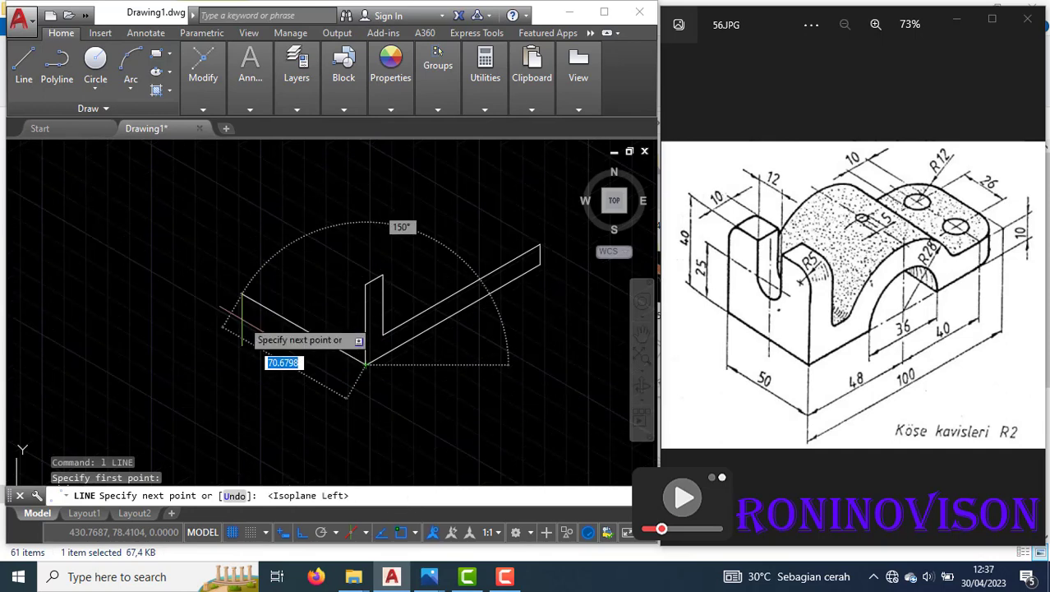
type("50")
key("Return")
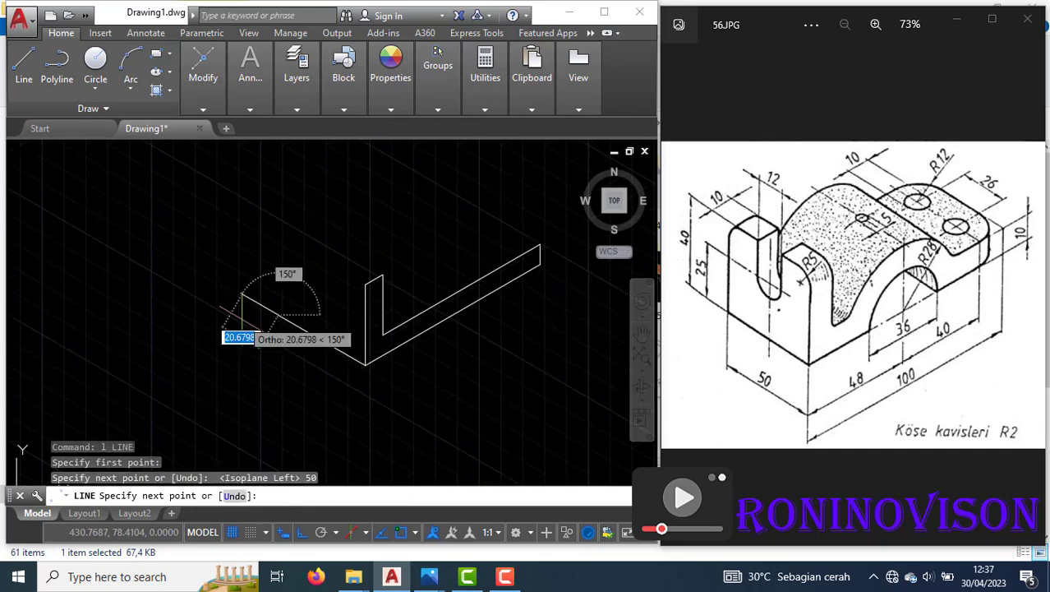
type("40")
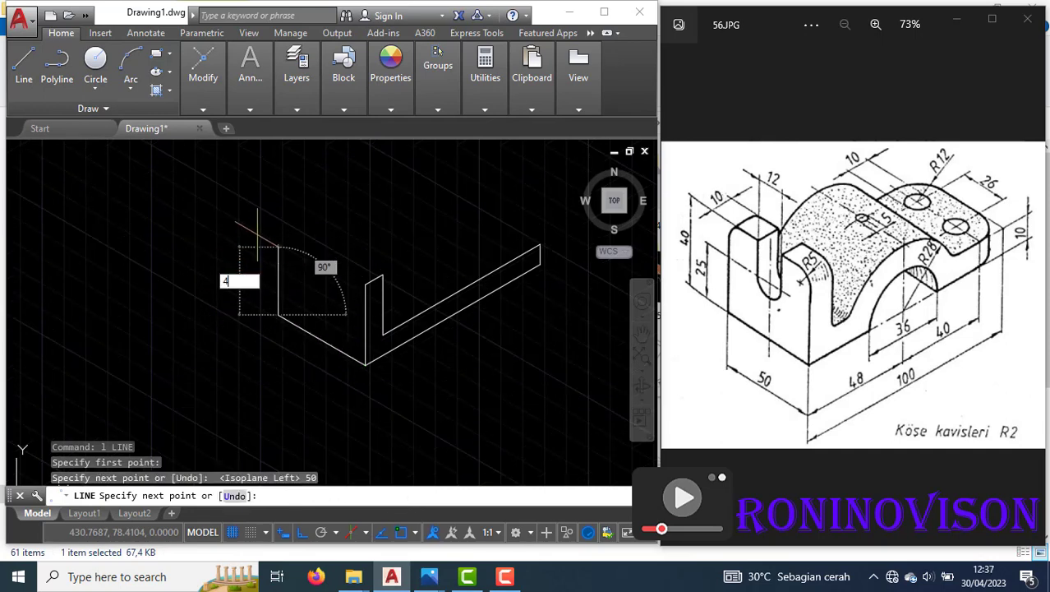
key("Return")
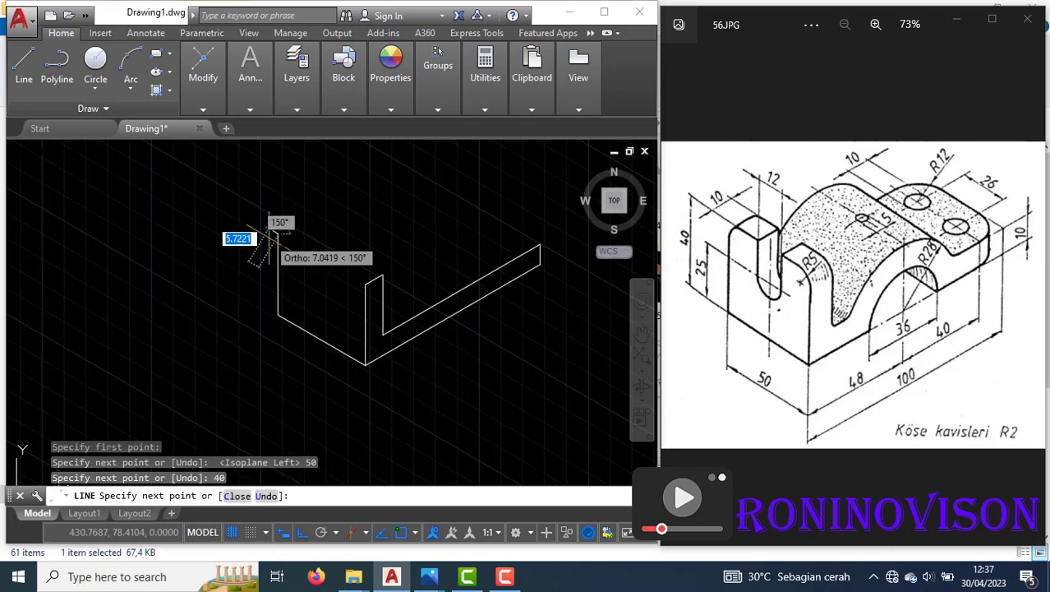
left_click(369, 282)
key("Return")
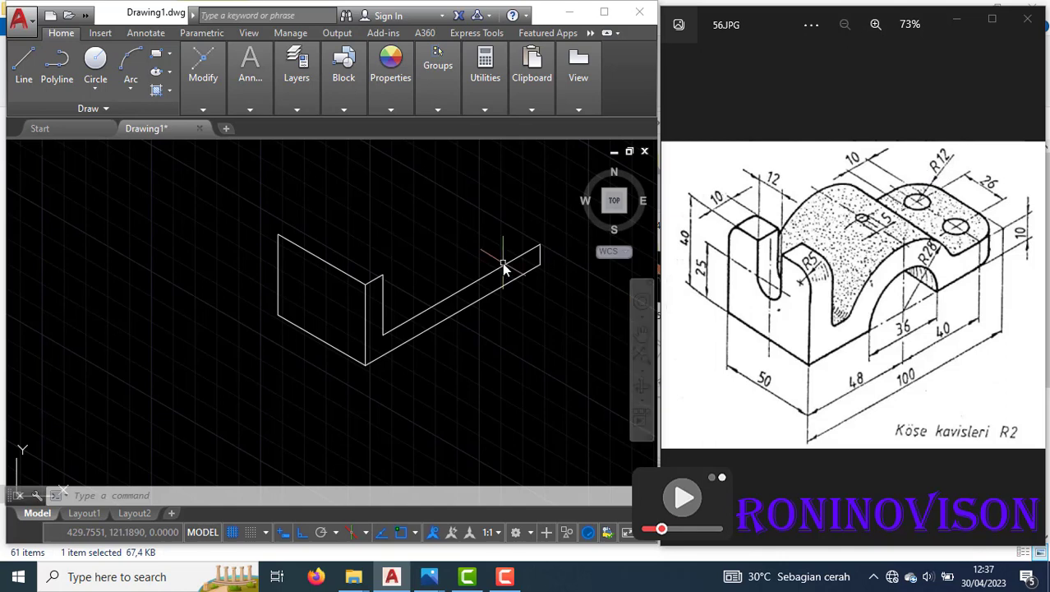
type("el")
key("Return")
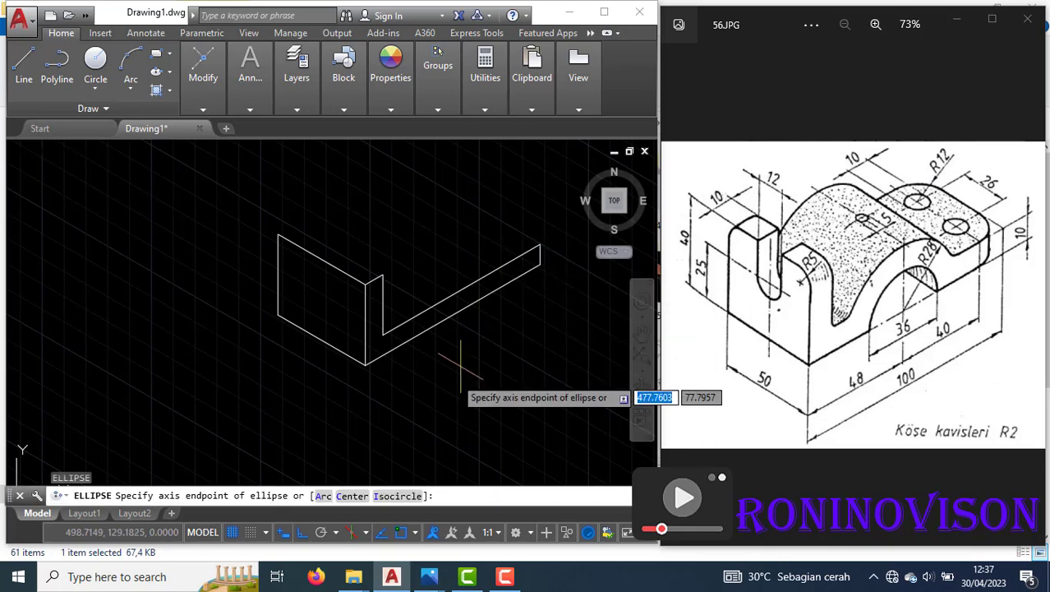
left_click(394, 496)
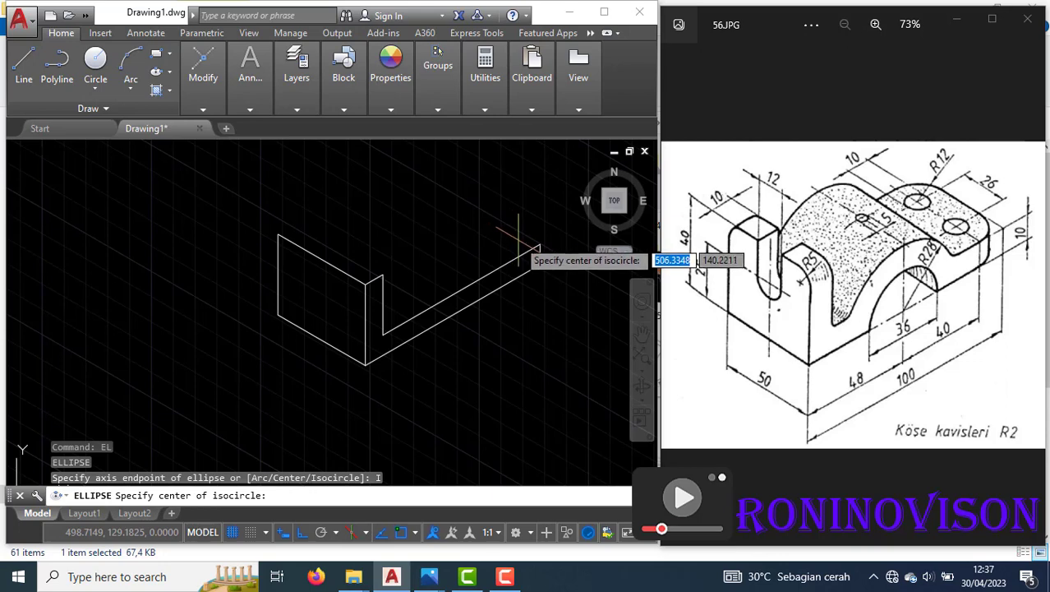
key("Escape")
key("Escape")
From the base plate's far upper corner, draw a 12 line along its end, then a 12 line inward on the top isoplane.
type("l")
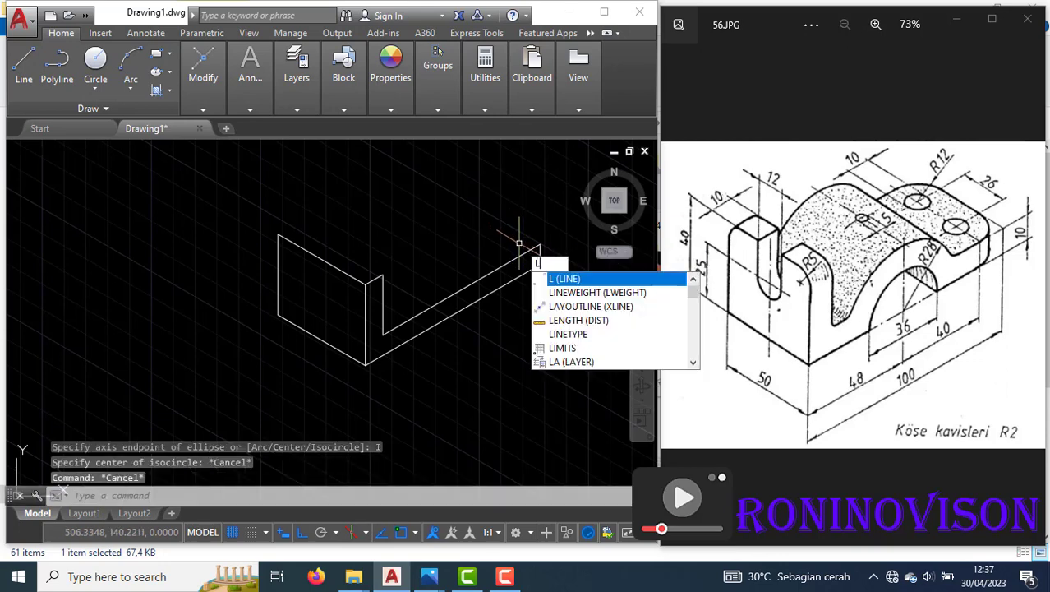
key("Return")
left_click(540, 244)
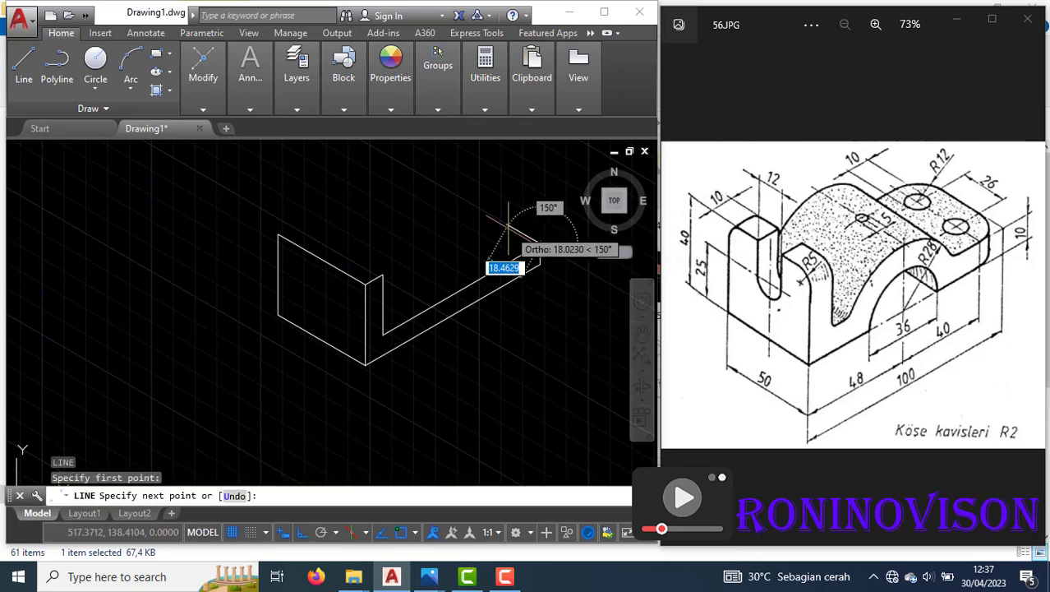
type("12")
key("Return")
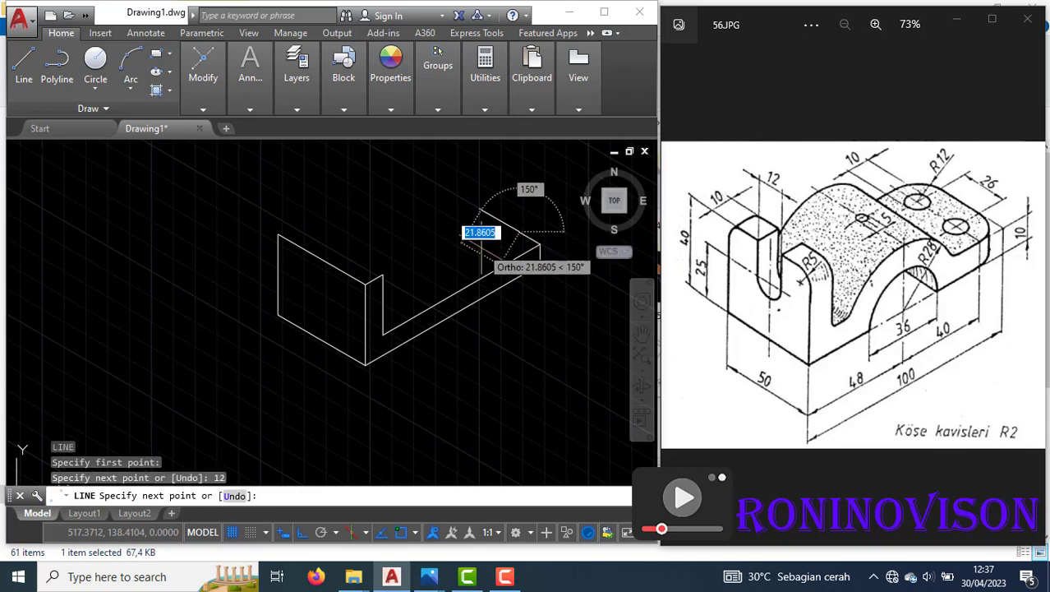
key("F5")
type("12")
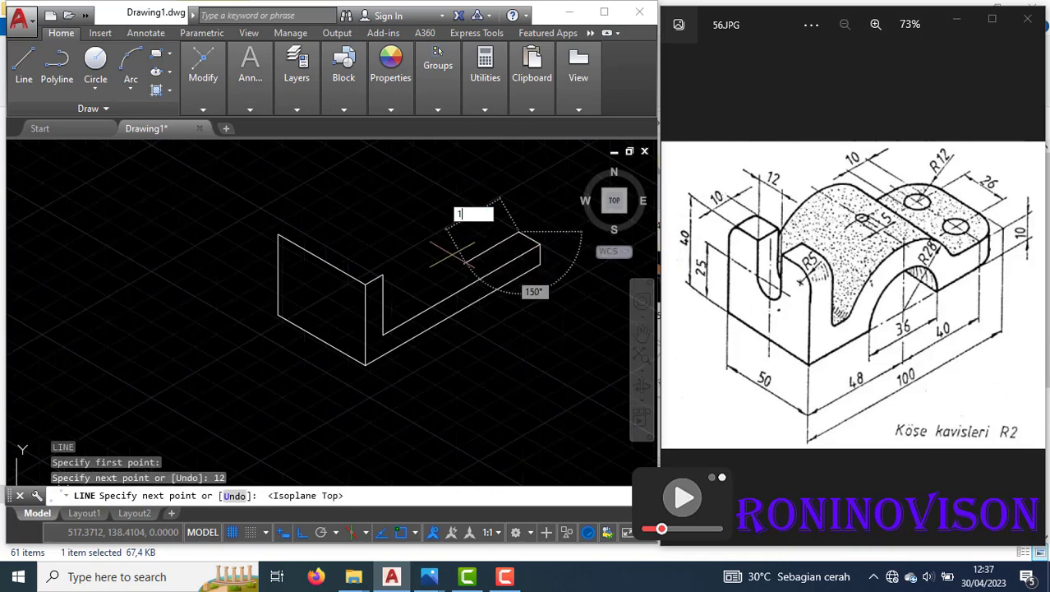
key("Return")
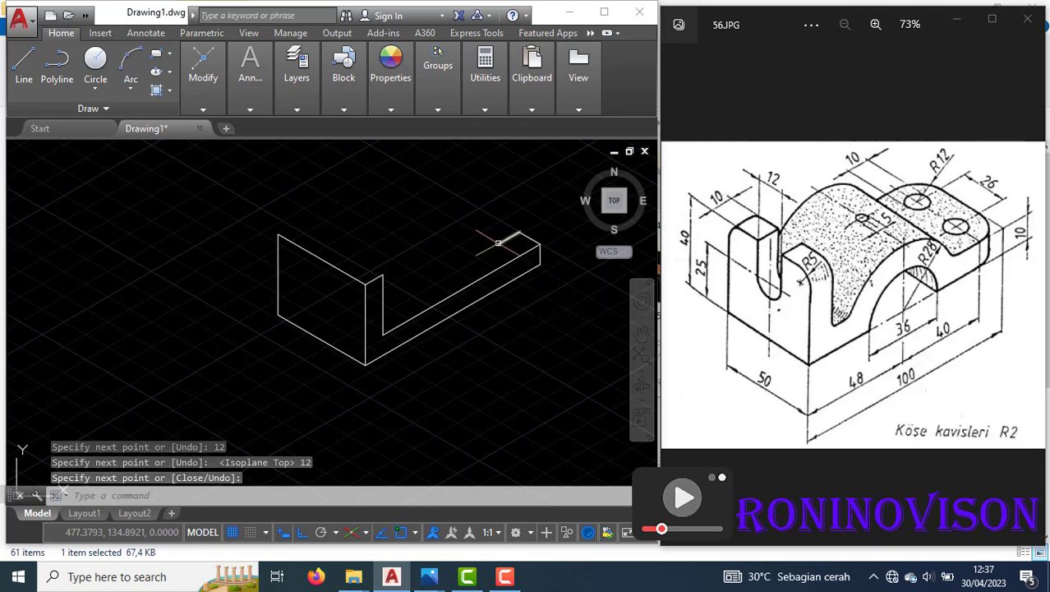
On the top isoplane, draw an isocircle of radius 12 centred on the inner end of the 12 construction line.
type("e")
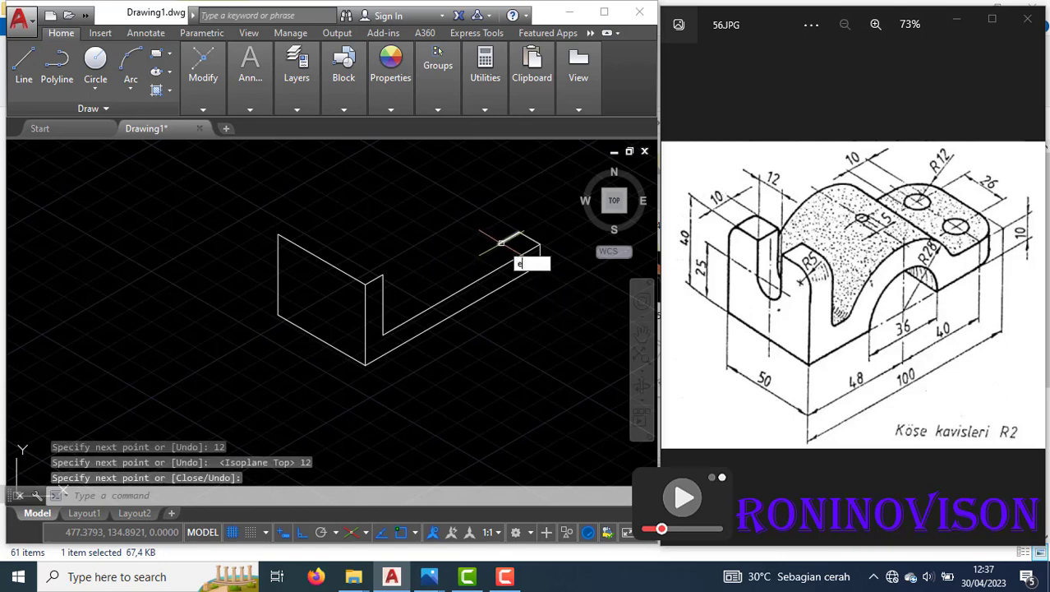
type("l")
key("Return")
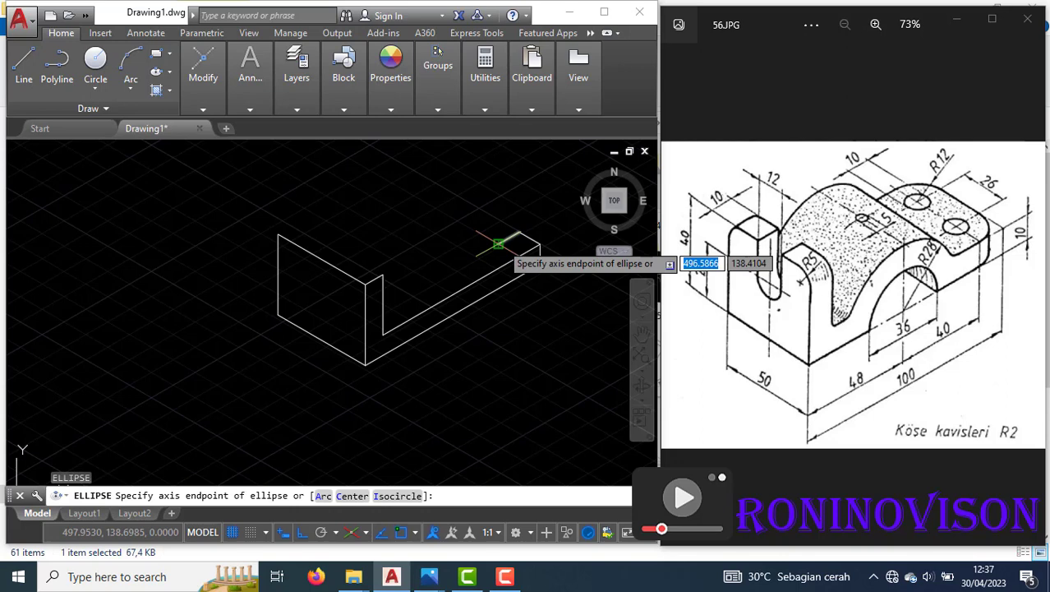
left_click(397, 496)
left_click(499, 243)
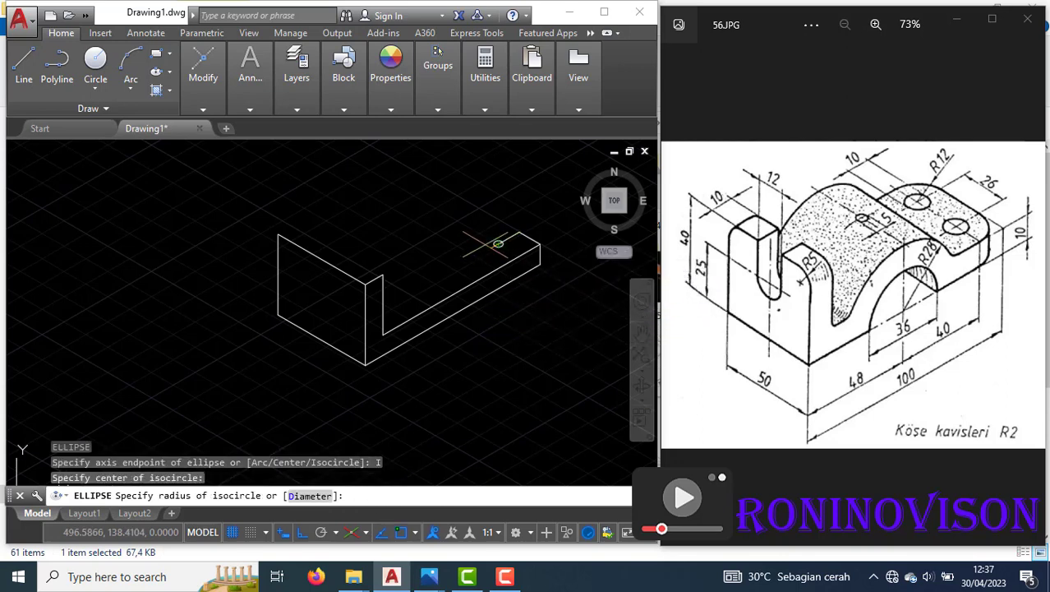
key("F5")
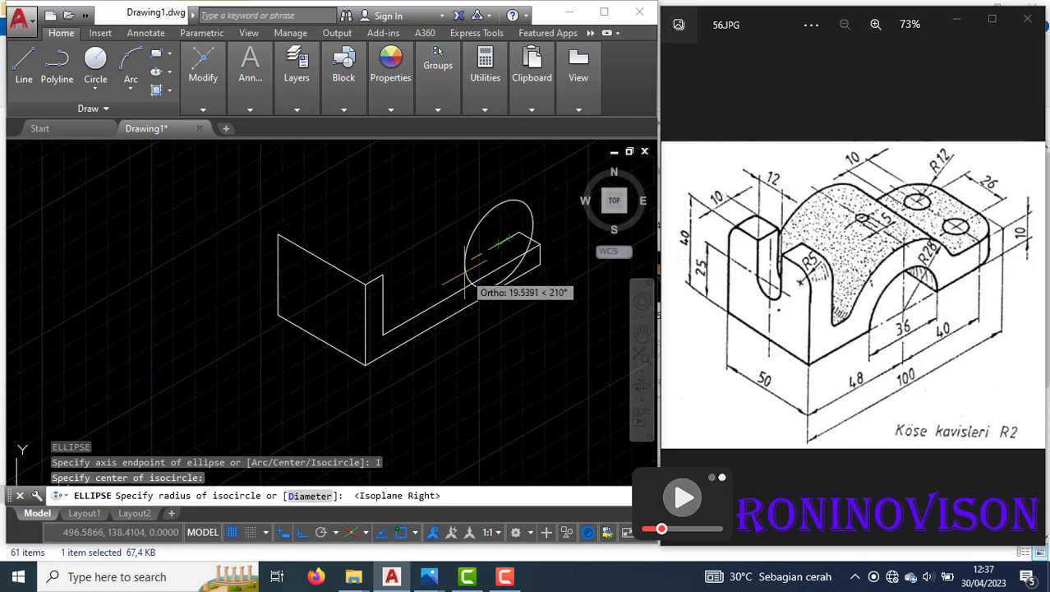
key("F5")
key("F5")
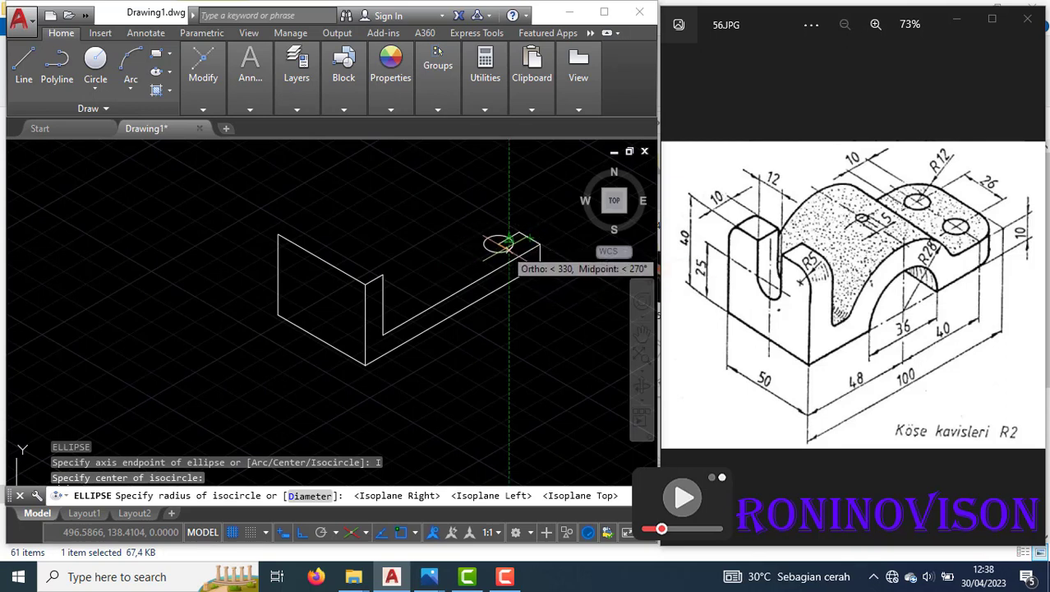
type("12")
key("Return")
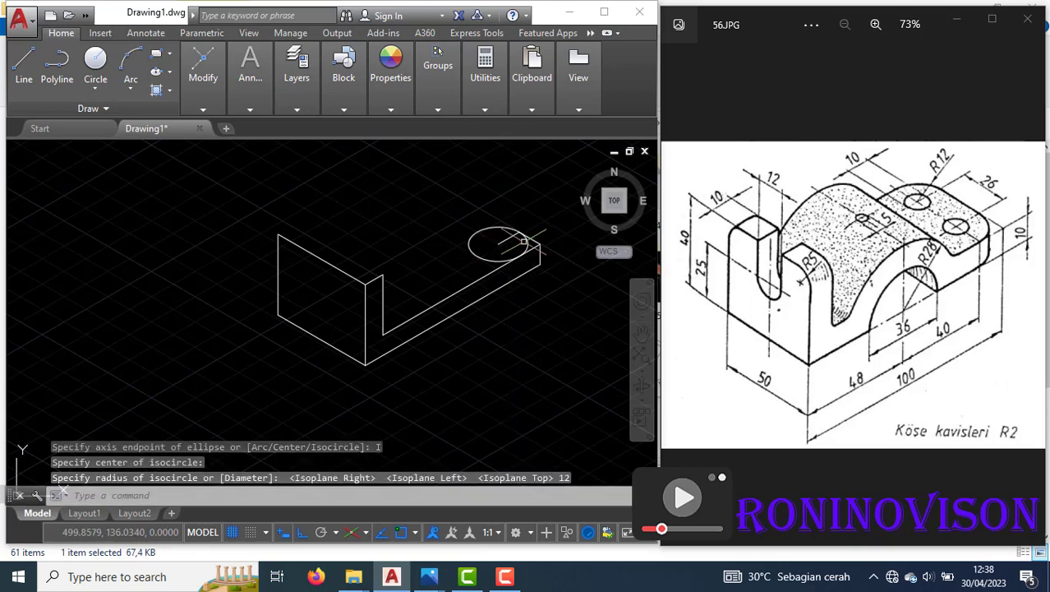
Trim the isocircle to its outer corner arc and cut the plate's upper edge back to that arc.
scroll(526, 241, "up", 2)
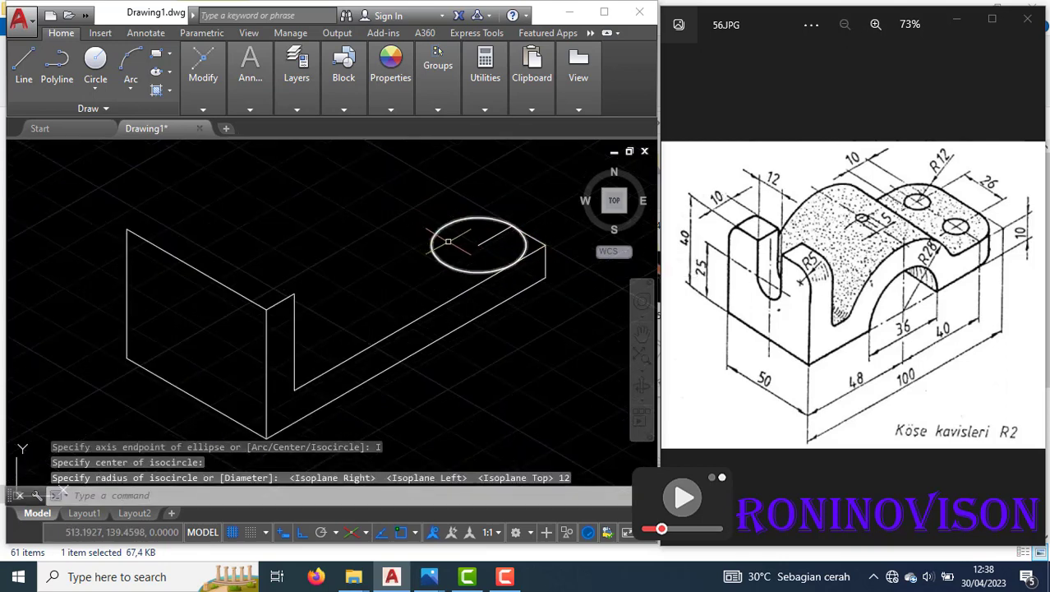
type("t")
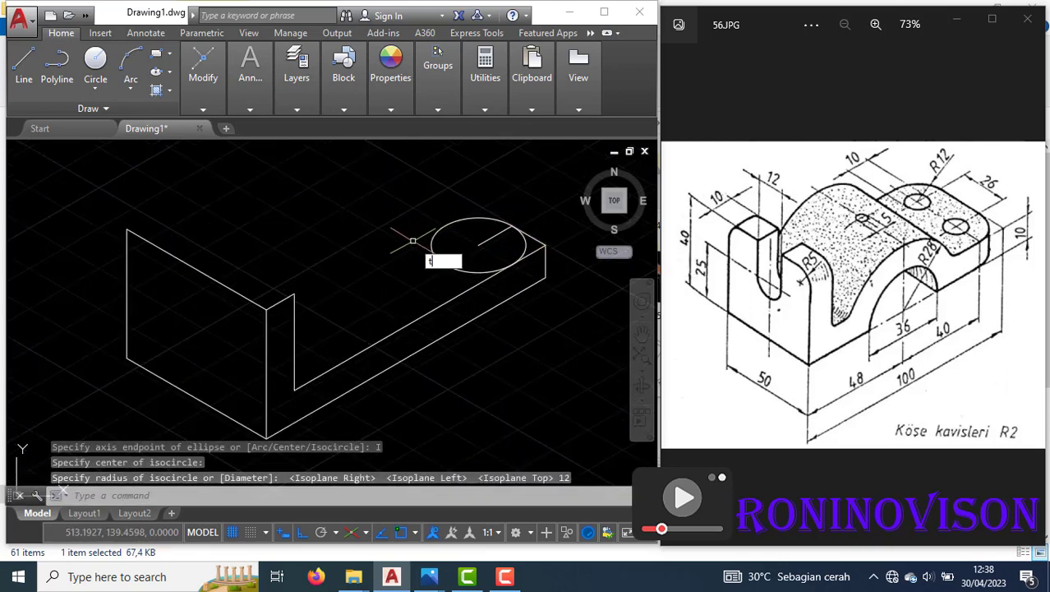
type("r")
key("Return")
key("Return")
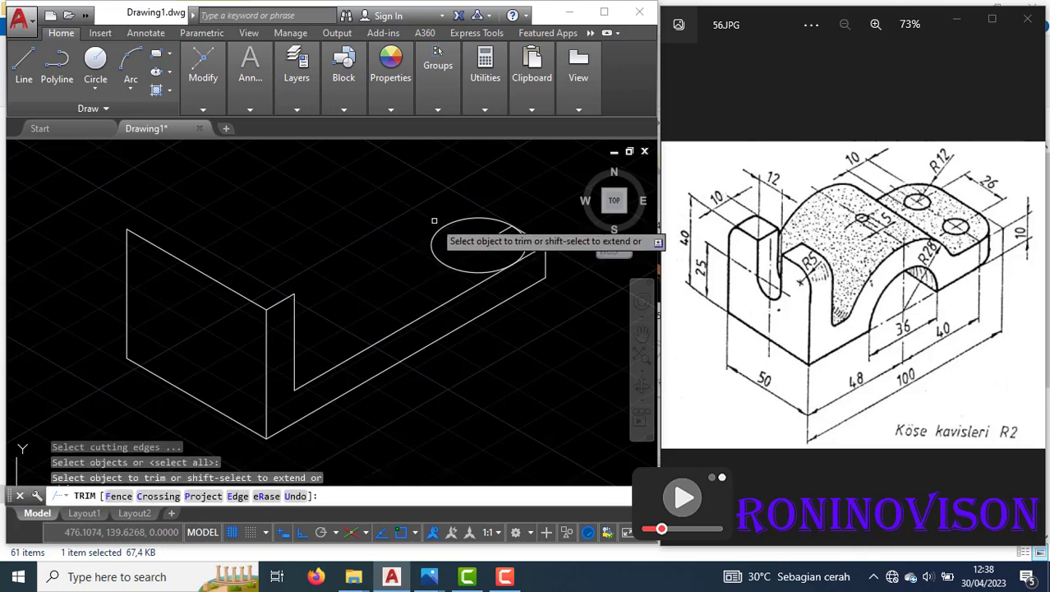
left_click(445, 223)
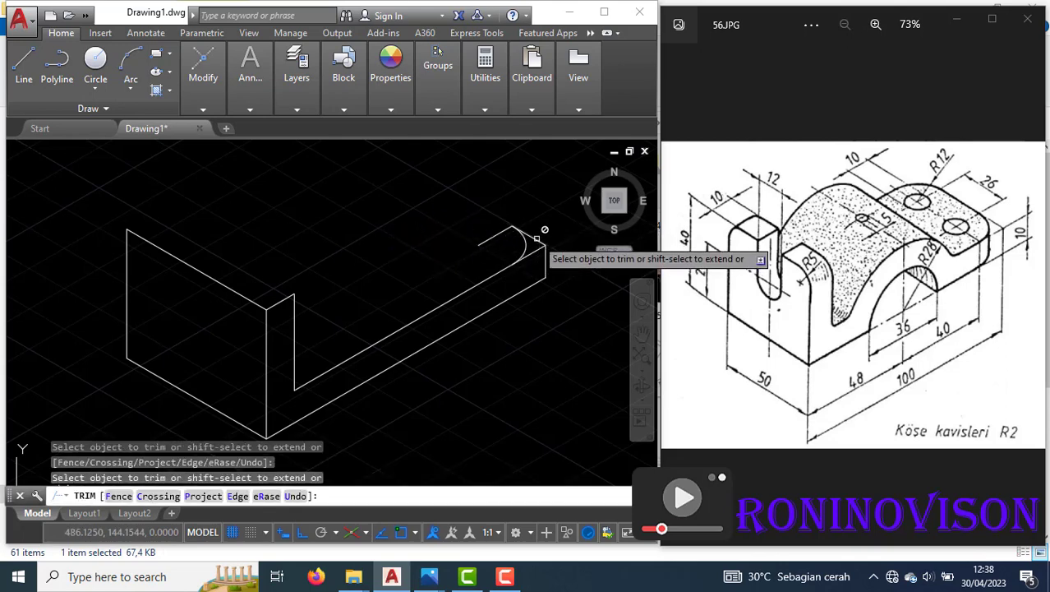
key("Escape")
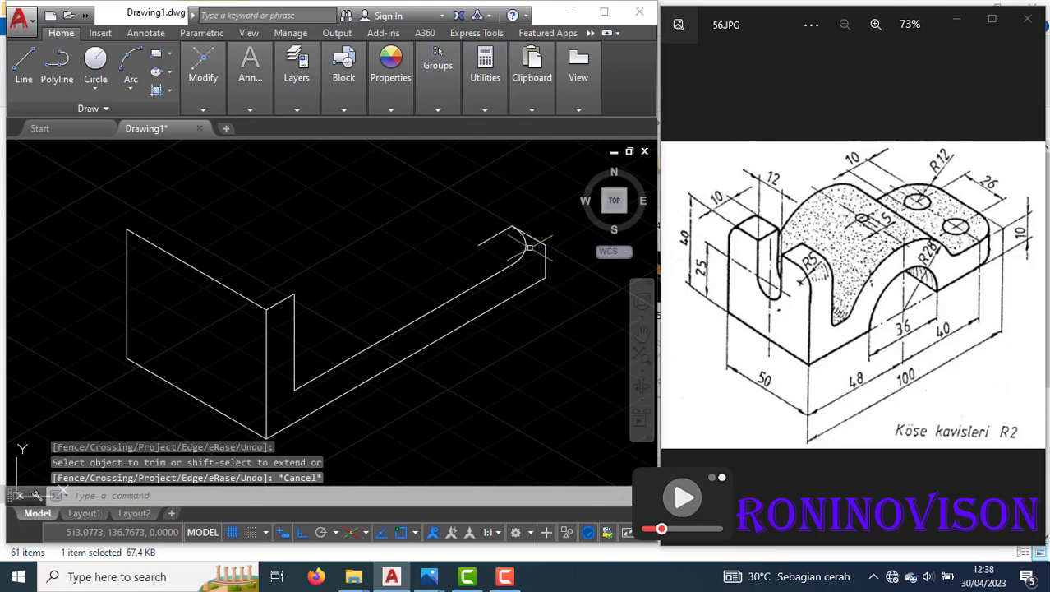
Copy the corner arc from the plate's upper corner down to its lower corner.
left_click(518, 246)
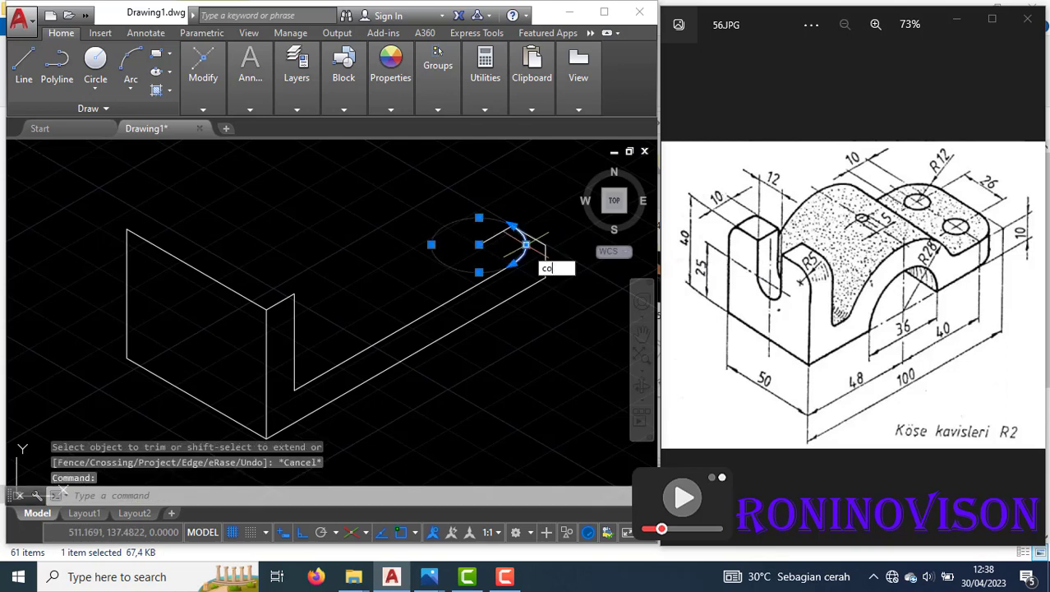
type("co")
key("Return")
left_click(546, 244)
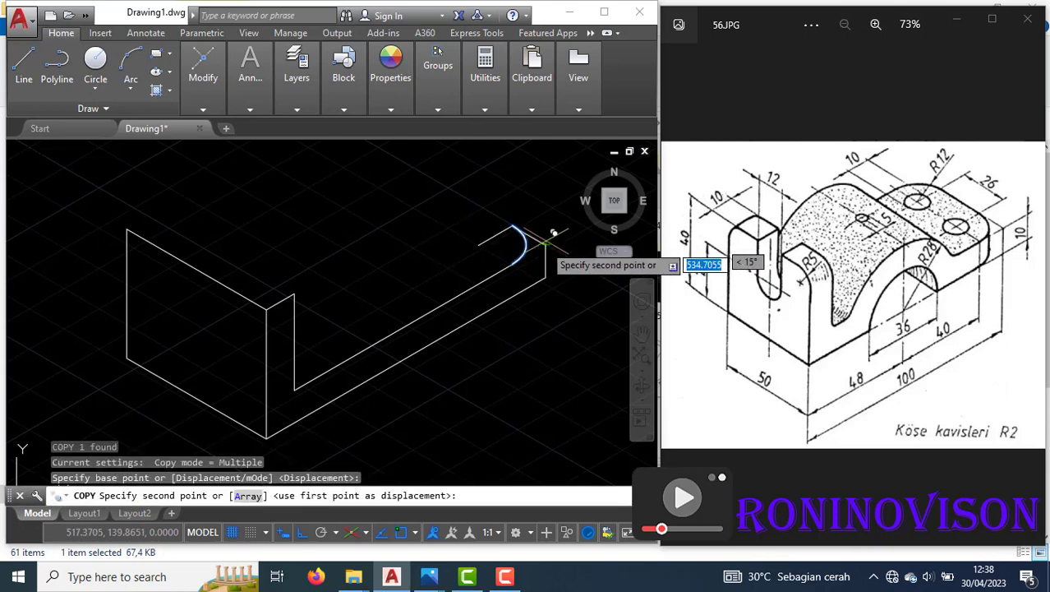
left_click(546, 279)
key("Escape")
Draw a vertical line joining the outermost points of the upper and lower corner arcs.
scroll(540, 278, "up", 3)
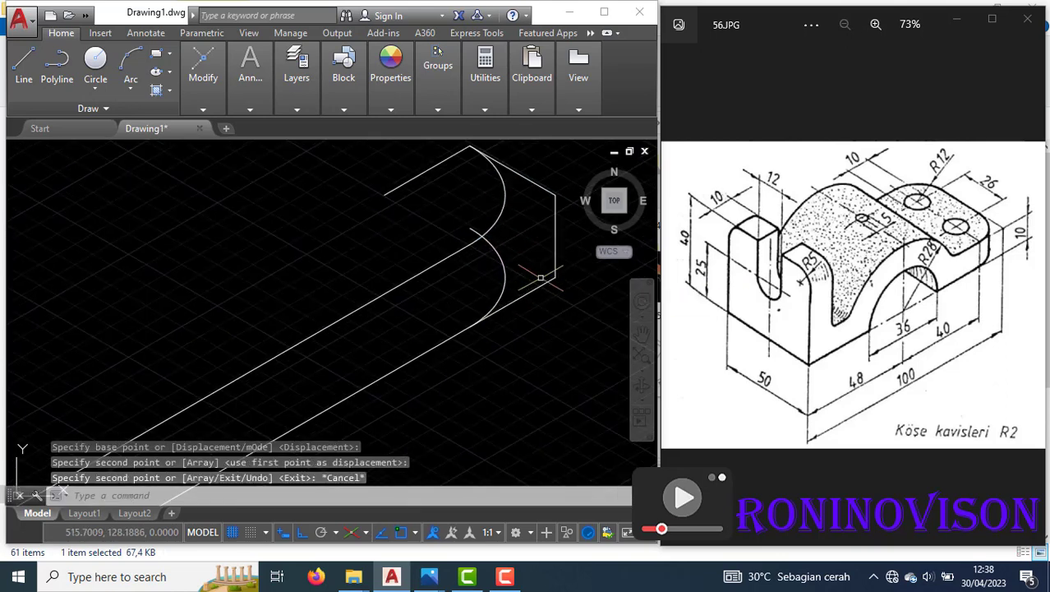
scroll(540, 278, "up", 1)
scroll(555, 277, "down", 2)
scroll(524, 257, "up", 1)
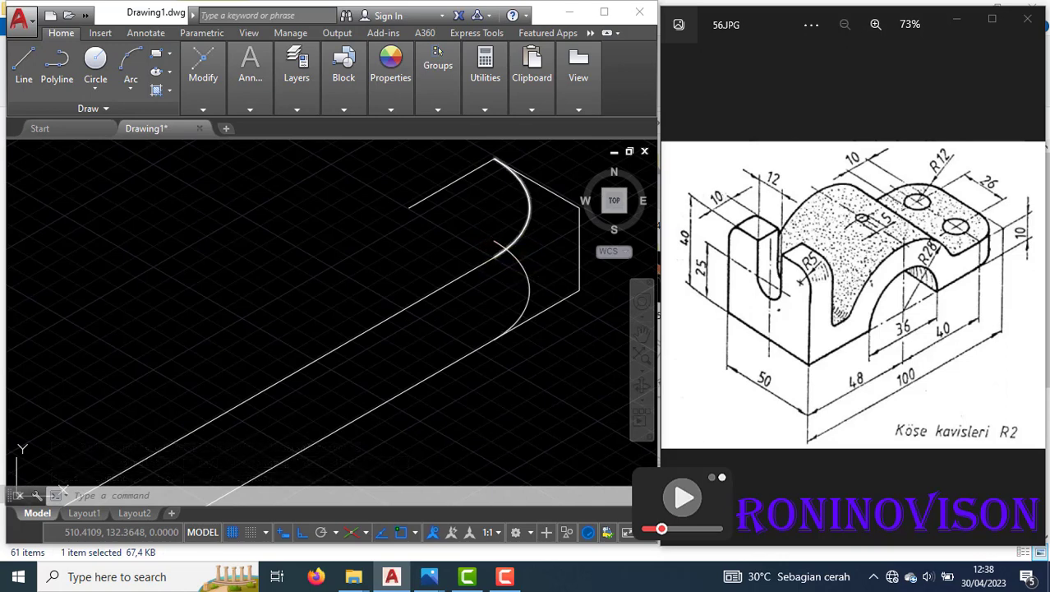
type("l")
key("Return")
left_click(531, 207)
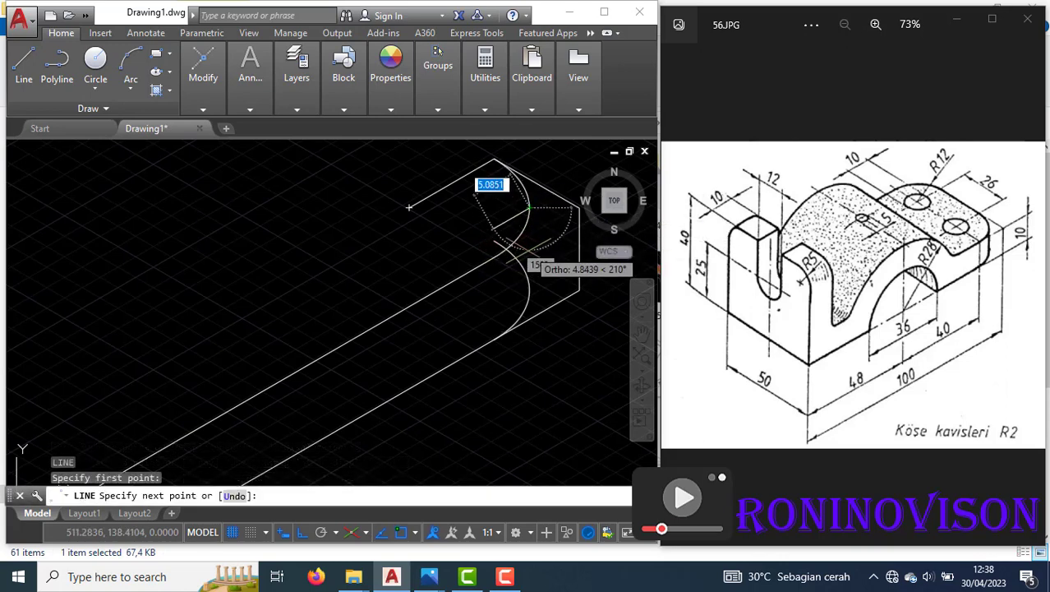
left_click(530, 289)
key("Return")
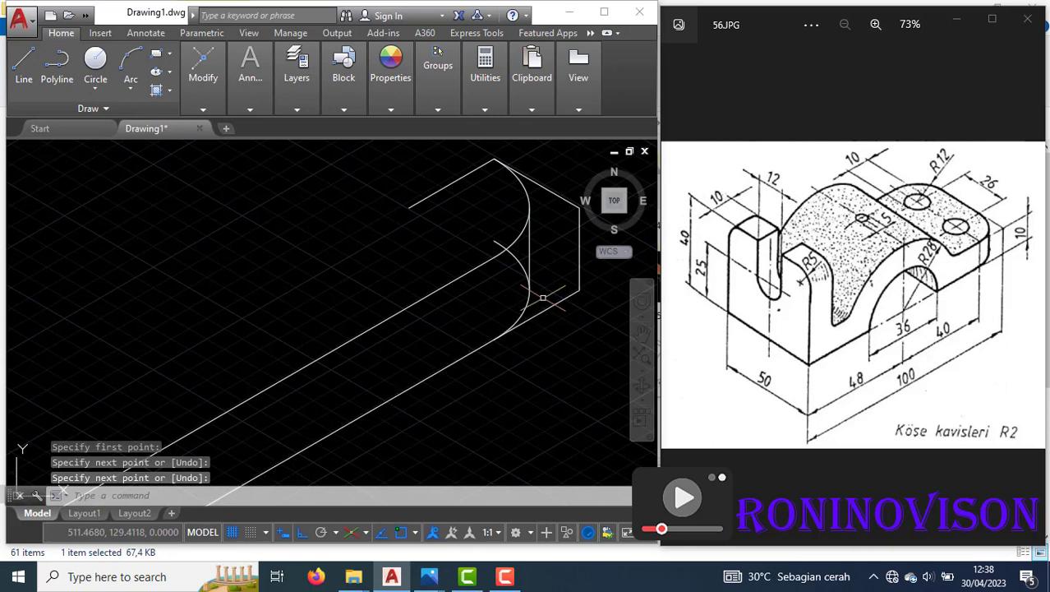
Trim the lower arc's hidden part and the bottom edge beyond the rounding, and erase the 12 line along the plate's end.
type("tr")
key("Return")
key("Return")
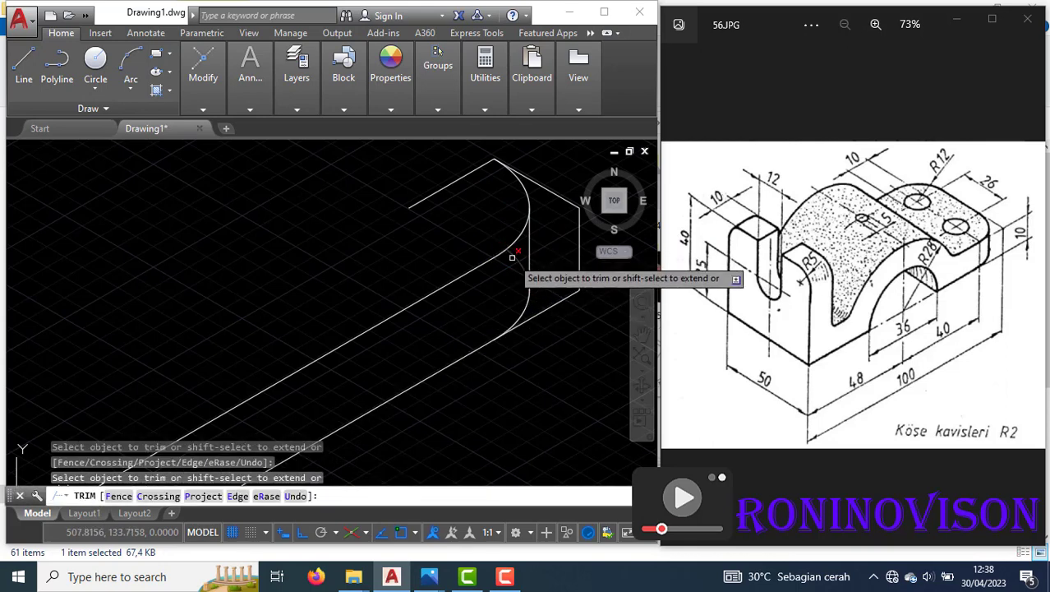
scroll(534, 251, "down", 2)
scroll(563, 267, "down", 1)
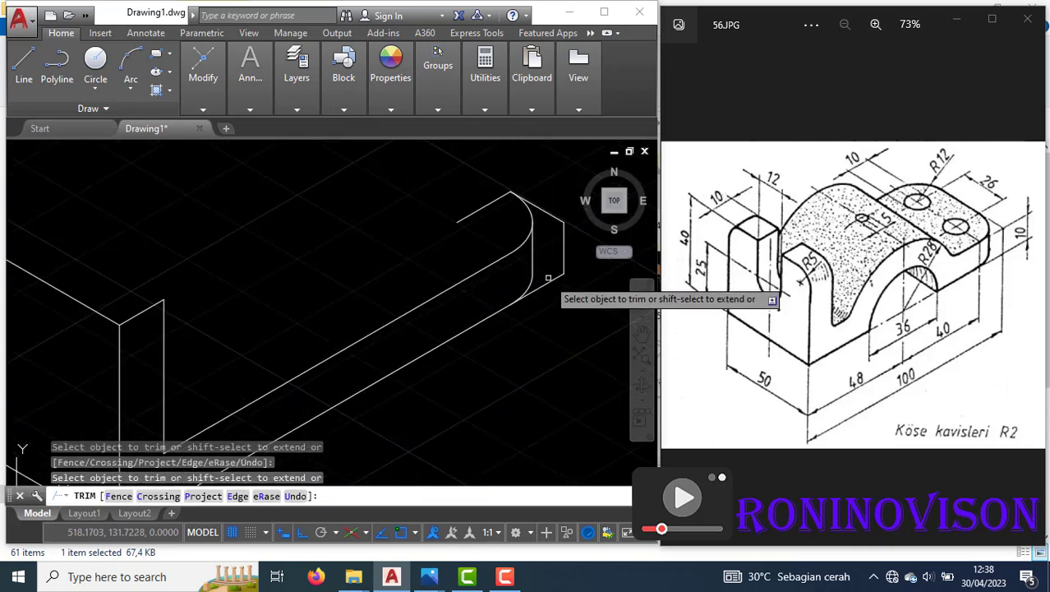
left_click(548, 278)
key("Escape")
left_click(553, 216)
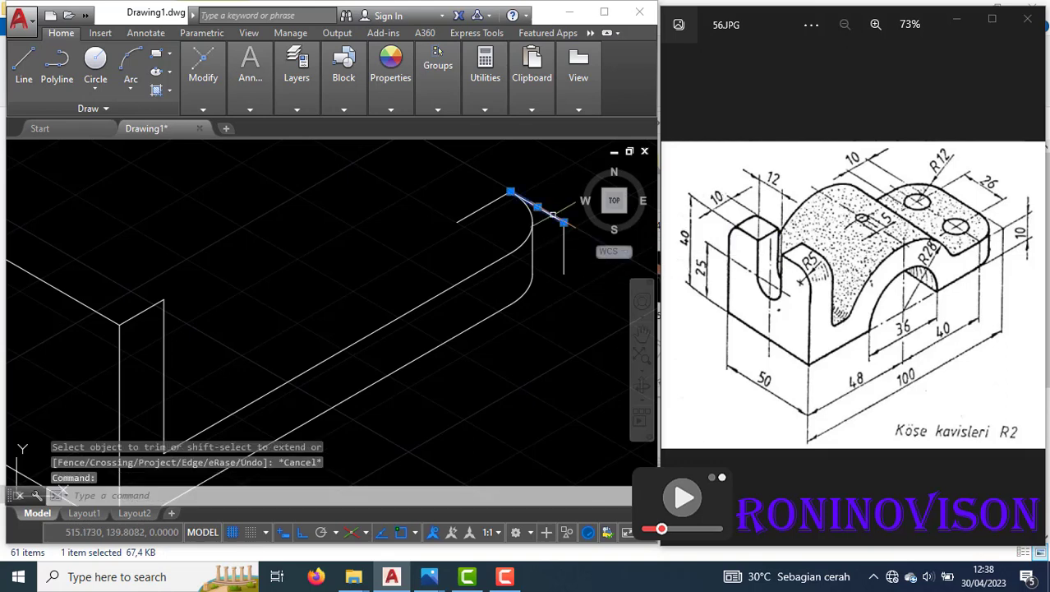
type("e")
key("Return")
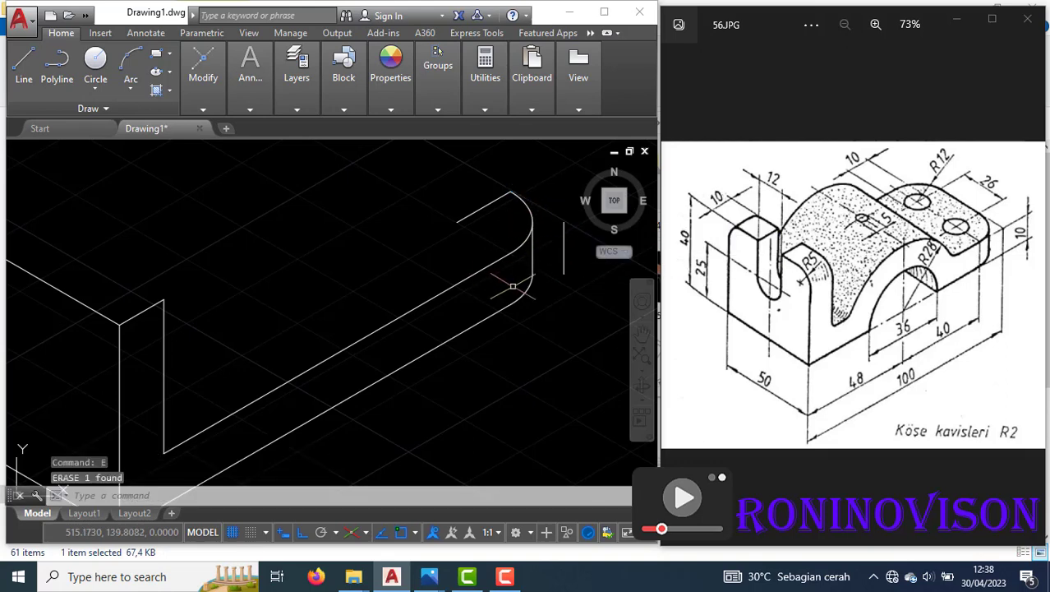
Draw a 50 line back along the plate's end from the top of the leftover vertical corner line.
scroll(526, 287, "up", 4)
scroll(549, 263, "down", 4)
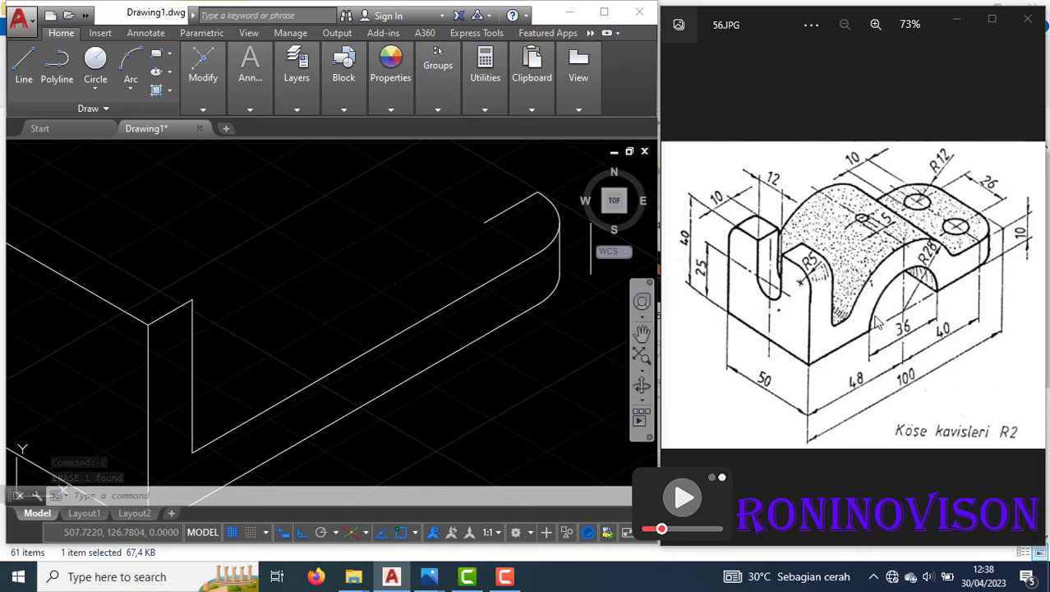
scroll(495, 342, "down", 2)
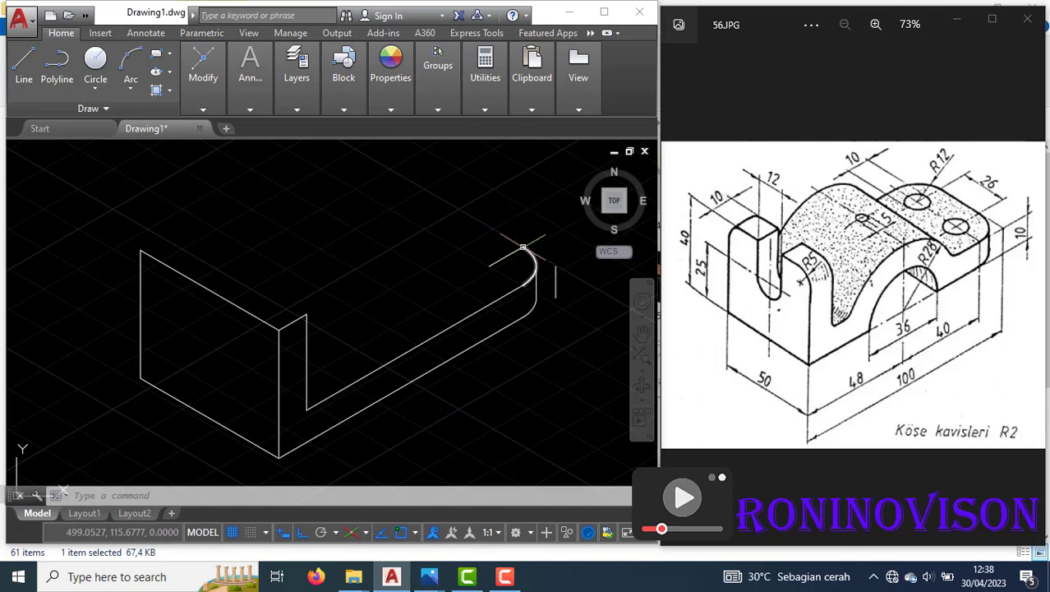
type("l")
key("Return")
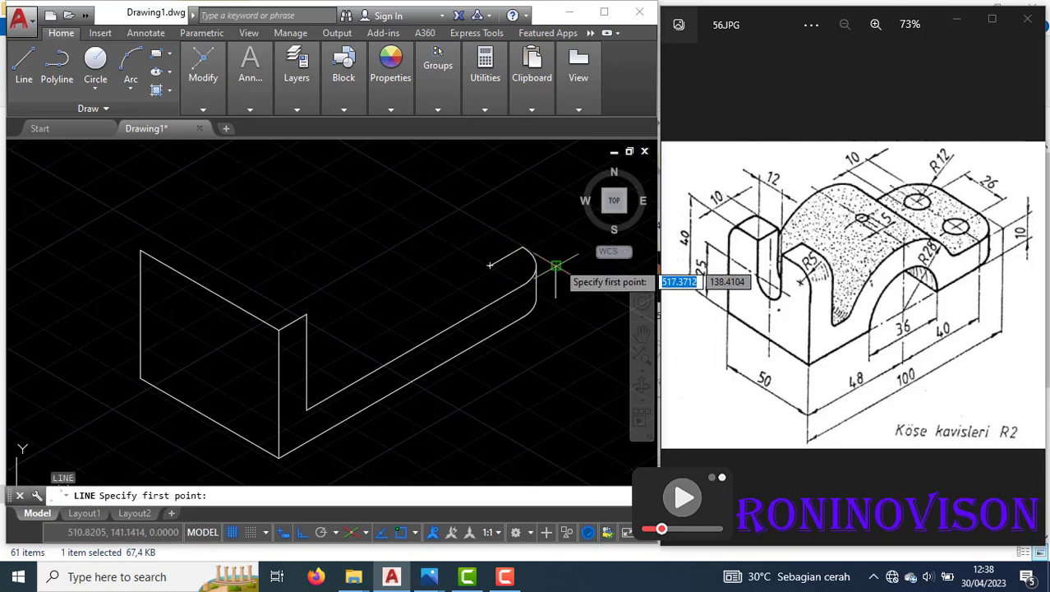
left_click(556, 265)
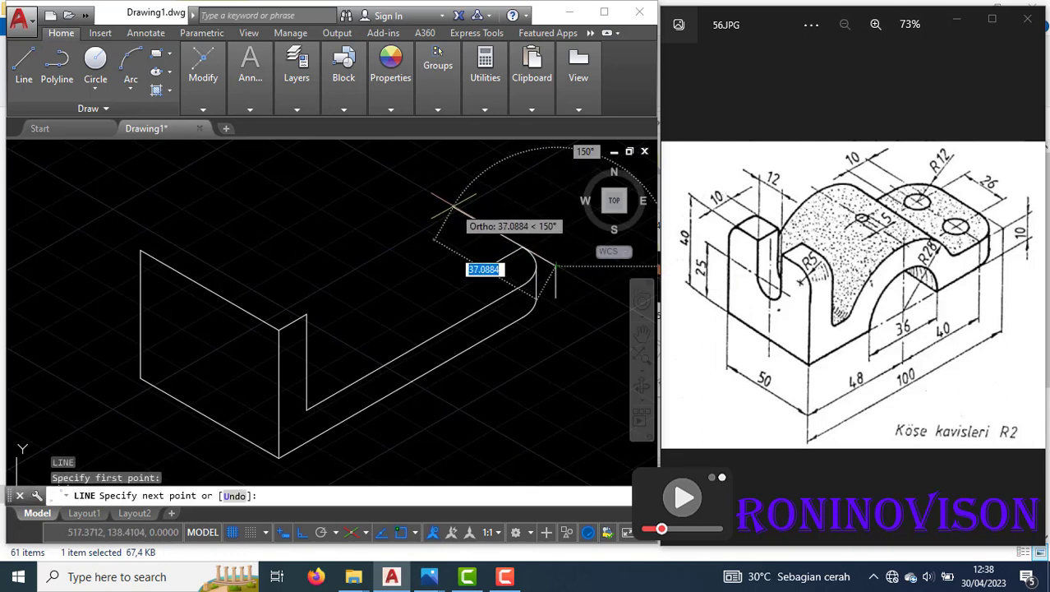
type("50")
key("Return")
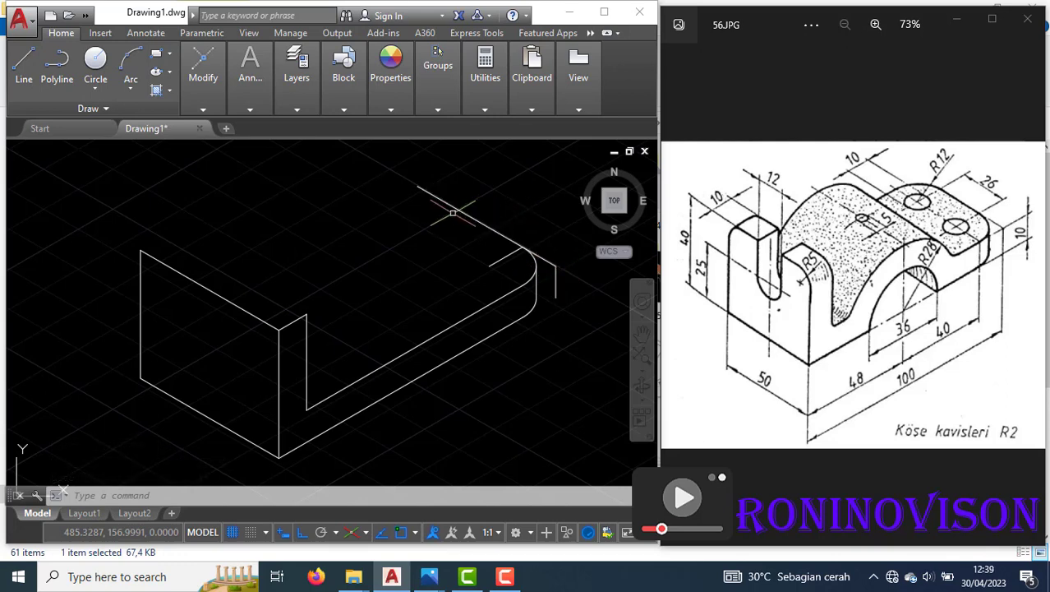
From the far end of the 50 line, draw a 12 line inward along the plate and a 12 line parallel to the end edge.
key("Return")
left_click(417, 185)
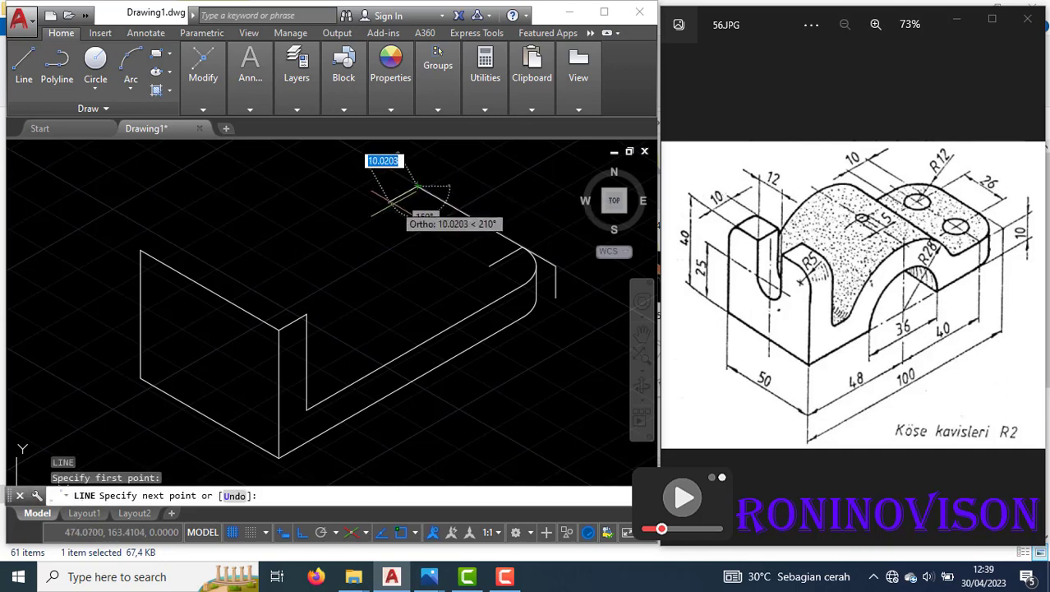
type("12")
key("Return")
type("1")
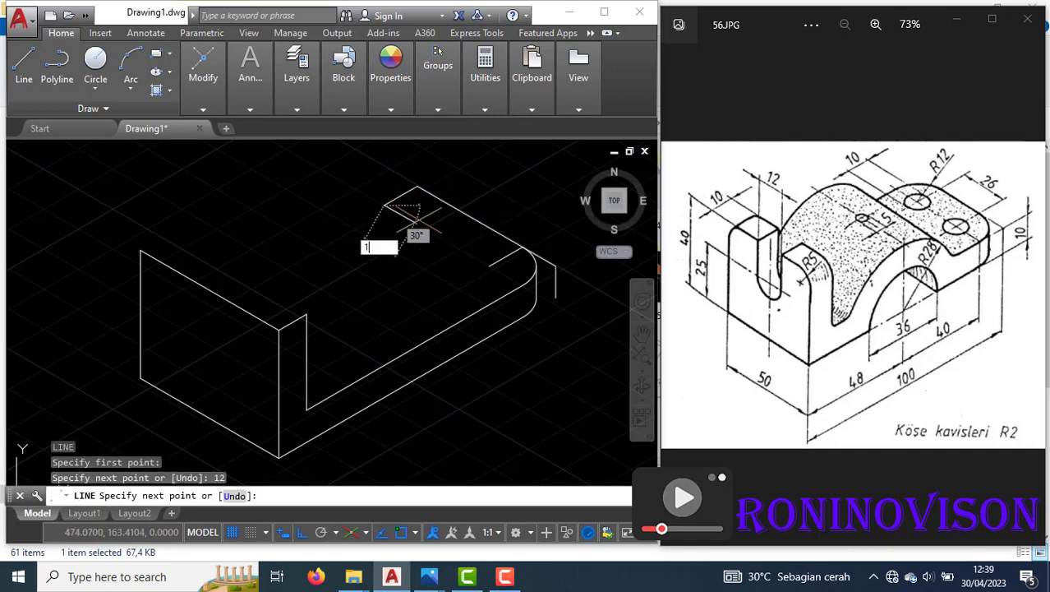
type("2")
key("Return")
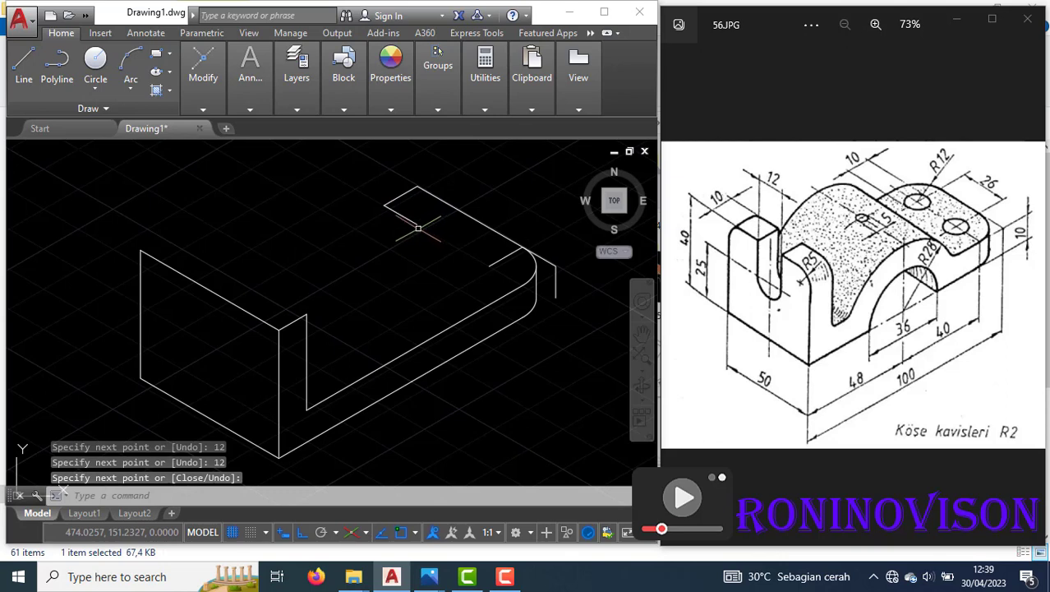
Draw an isocircle of radius 12 centred on the free end of the back corner's second 12 line.
type("e")
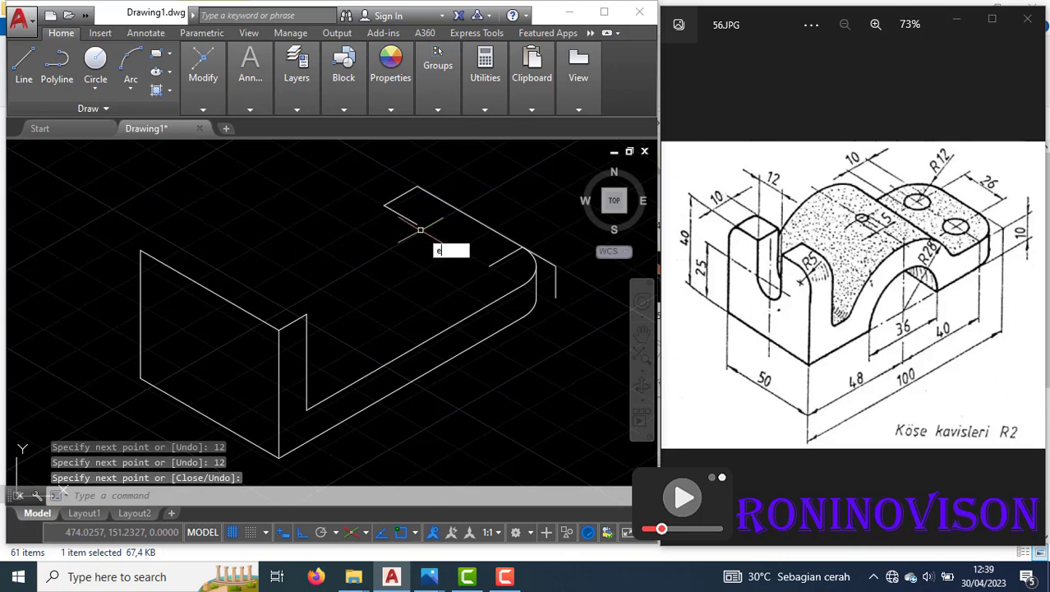
type("l")
key("Return")
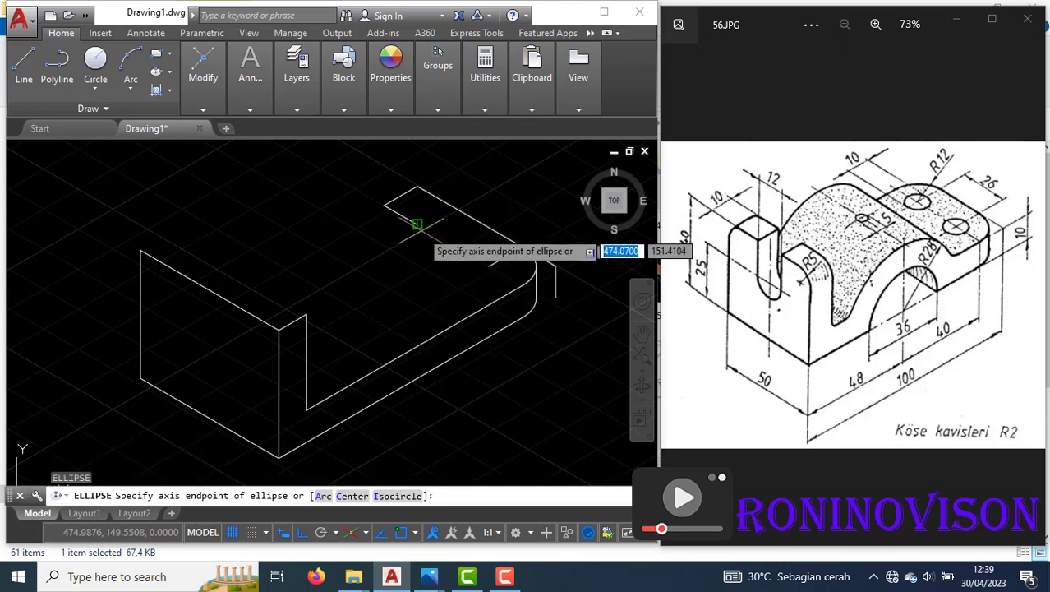
left_click(397, 496)
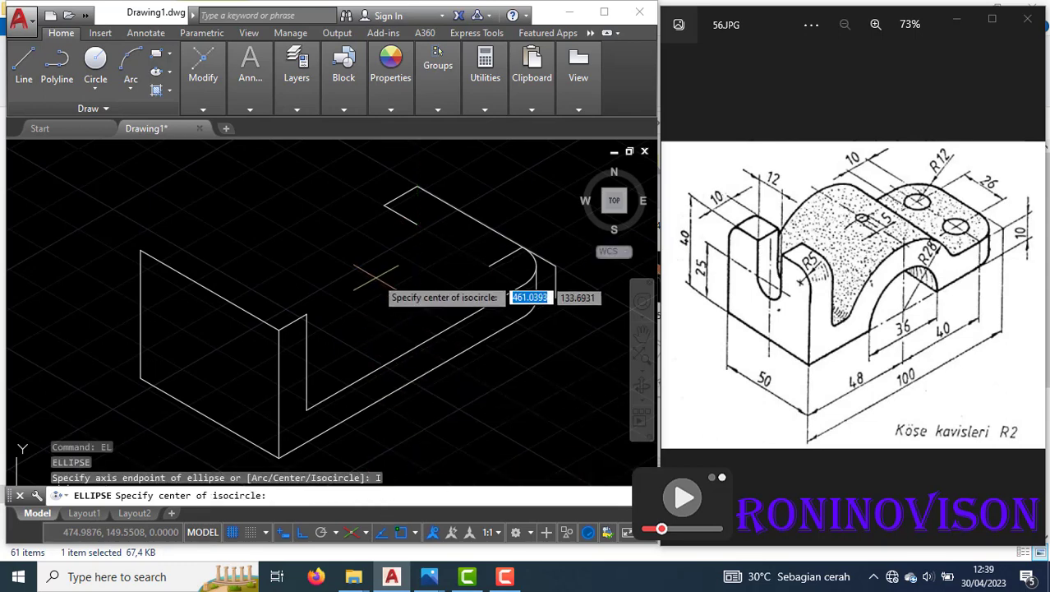
left_click(417, 223)
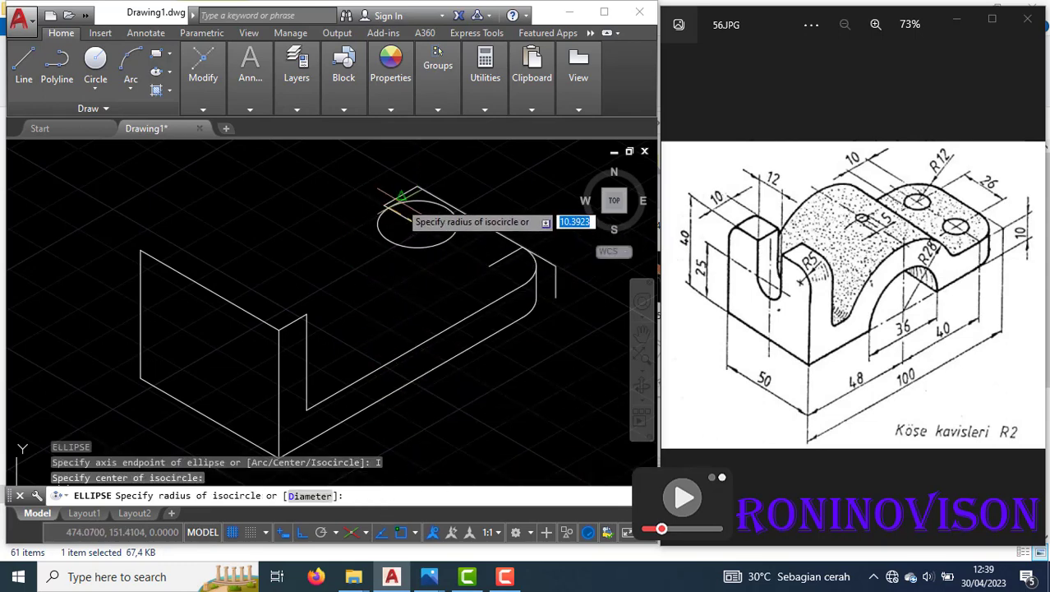
key("Return")
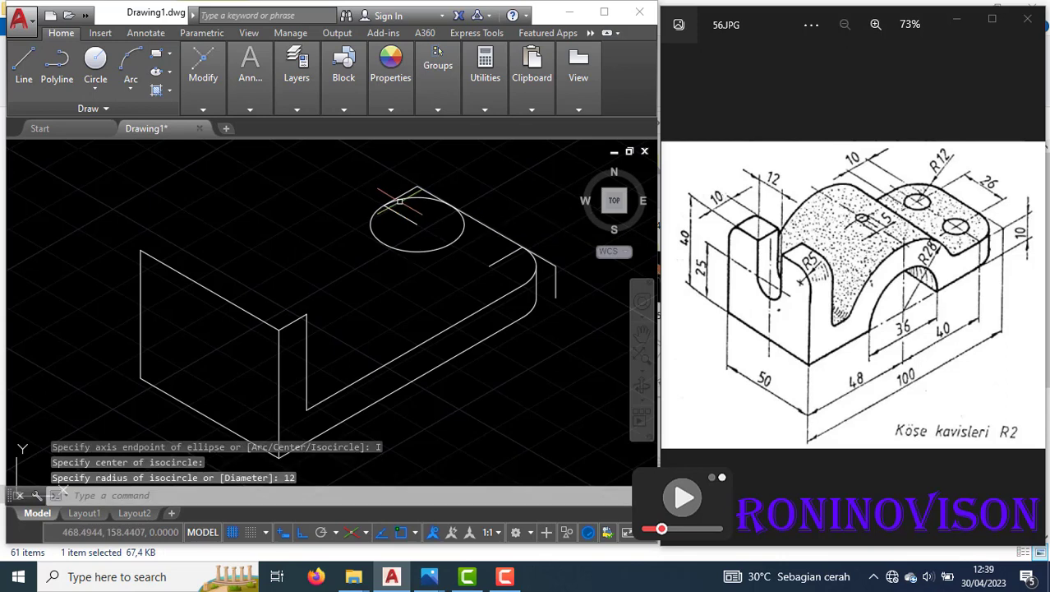
Trim the radius 12 isocircle to the plate's back corner rounding and remove the end edge beyond it.
type("tr")
key("Return")
key("Return")
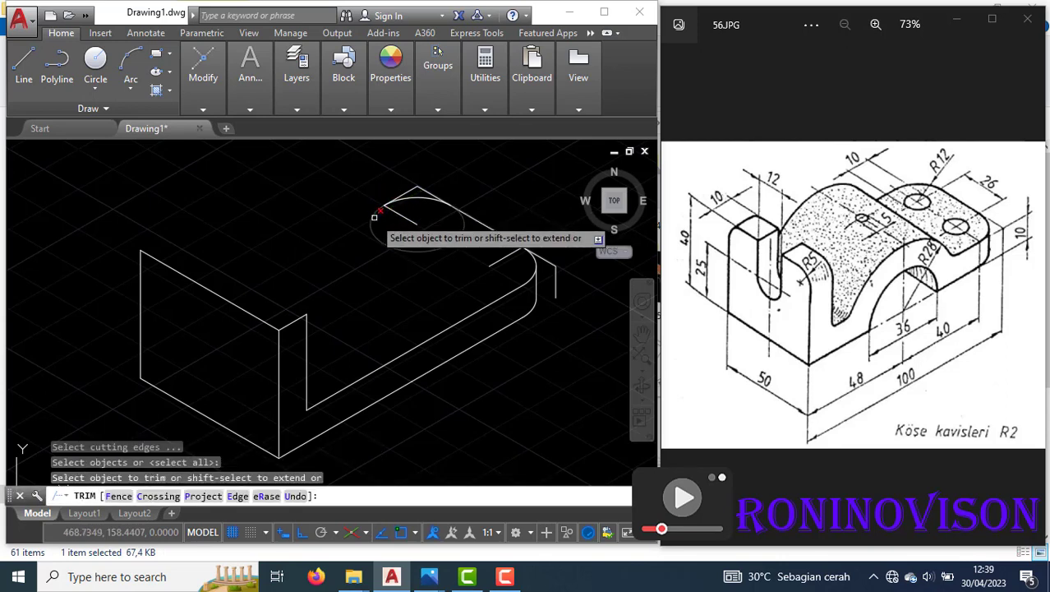
left_click(383, 220)
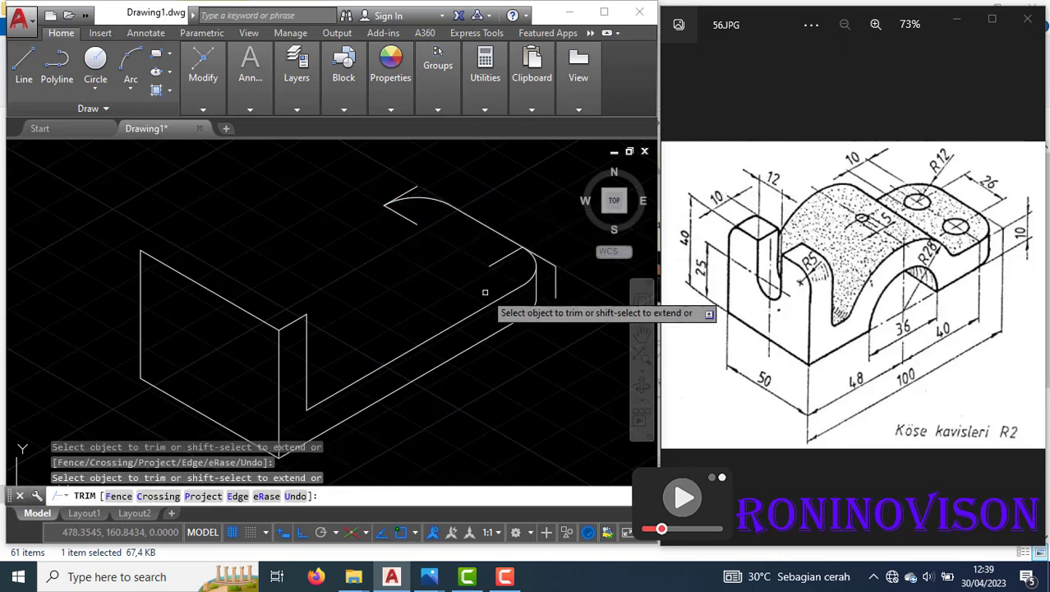
key("Escape")
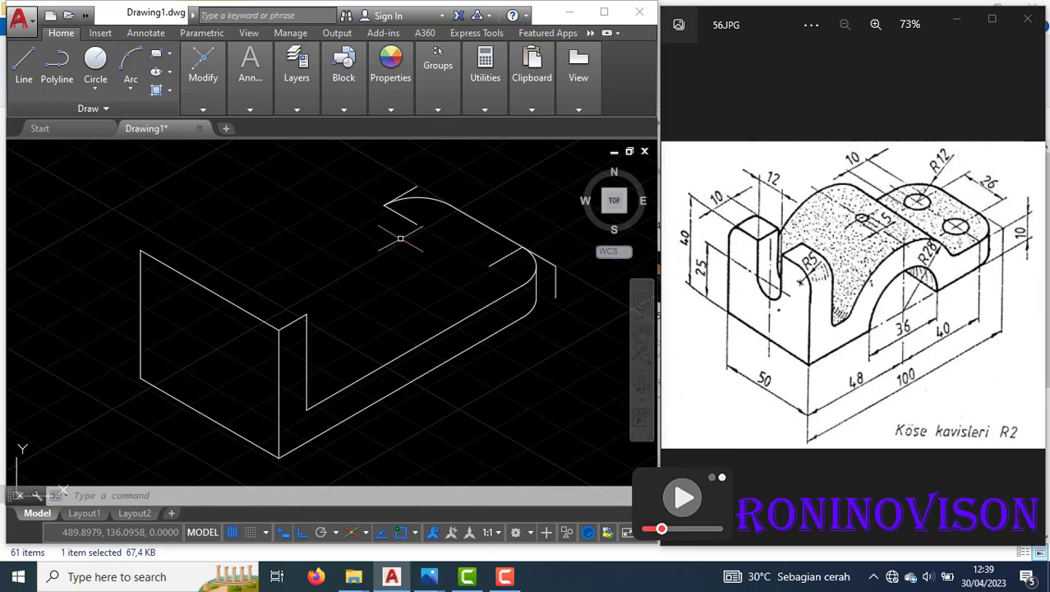
Measure the distance between the two hole centre points on the plate with an aligned dimension.
mouse_move(256, 108)
left_click(341, 128)
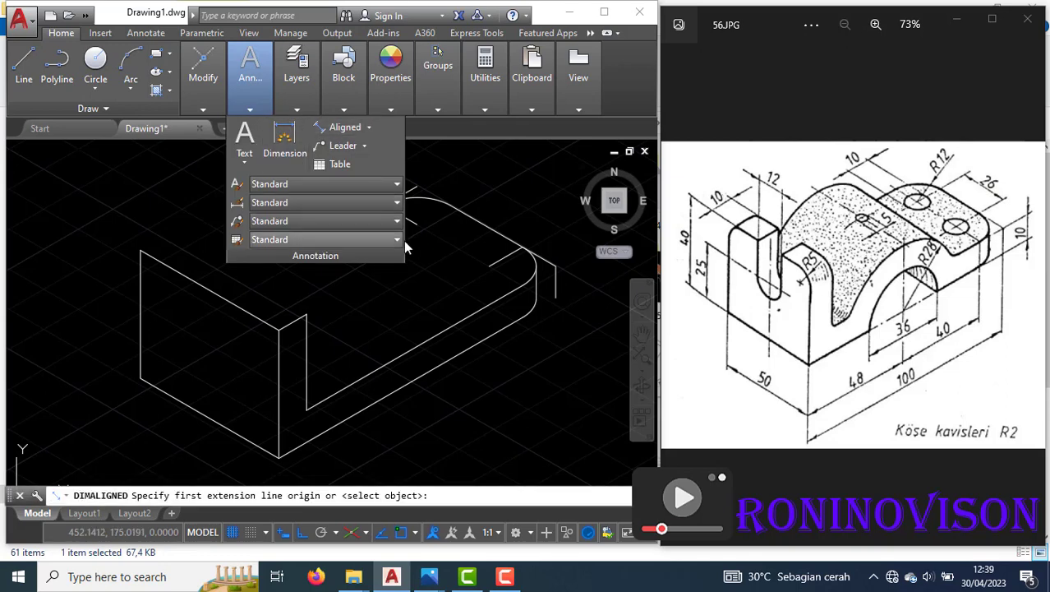
left_click(417, 223)
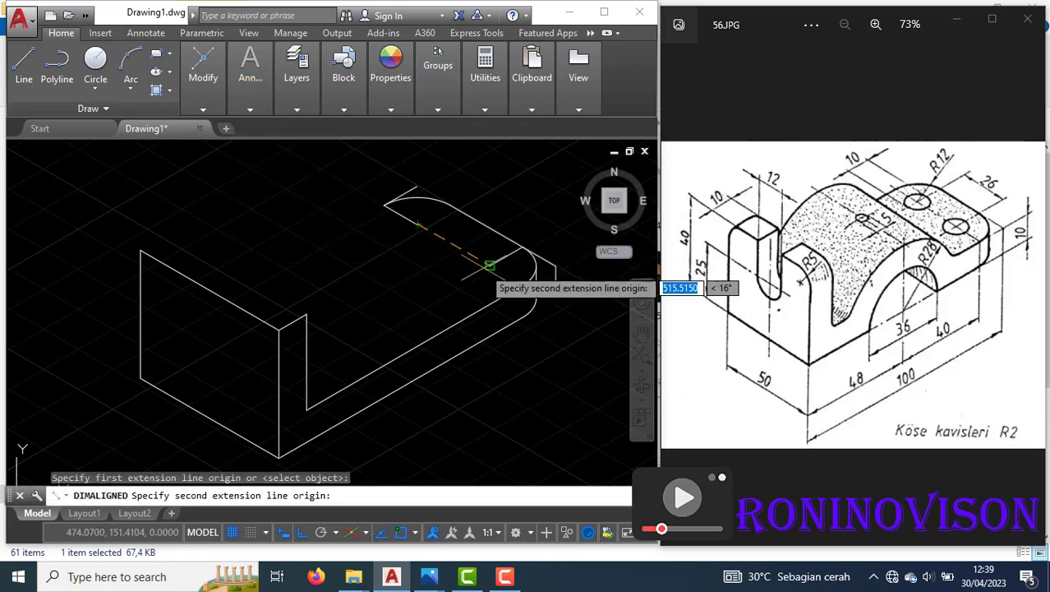
left_click(490, 264)
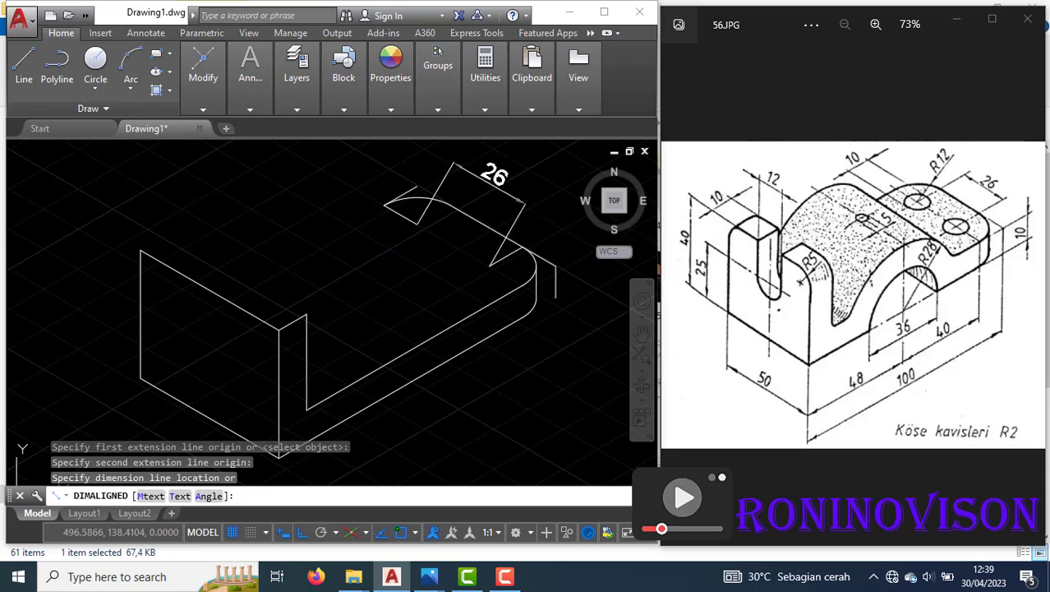
key("Escape")
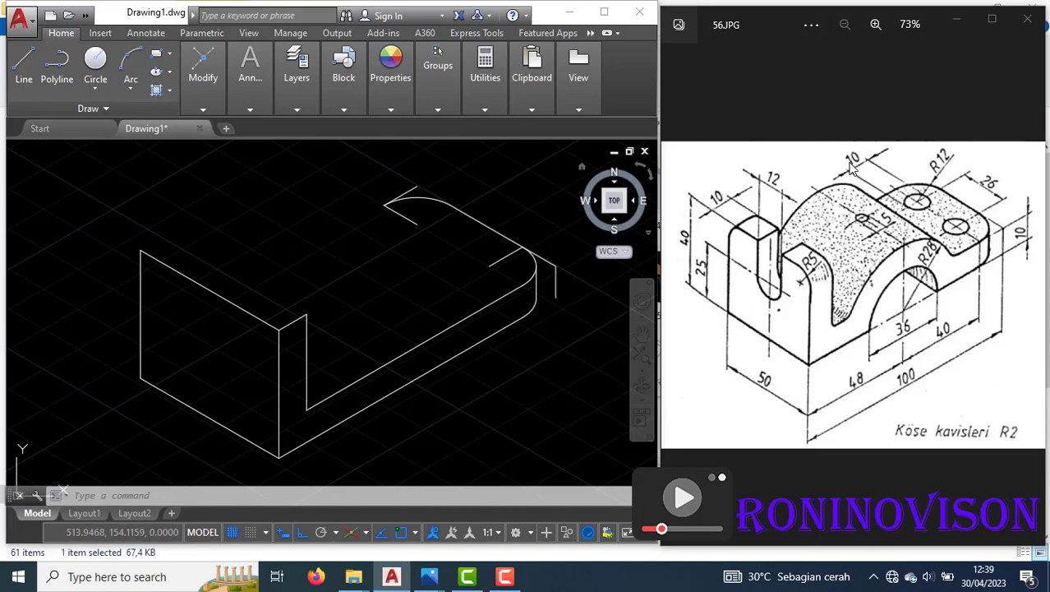
Draw an isocircle of radius 5 at the back hole centre on the plate's top face.
type("el")
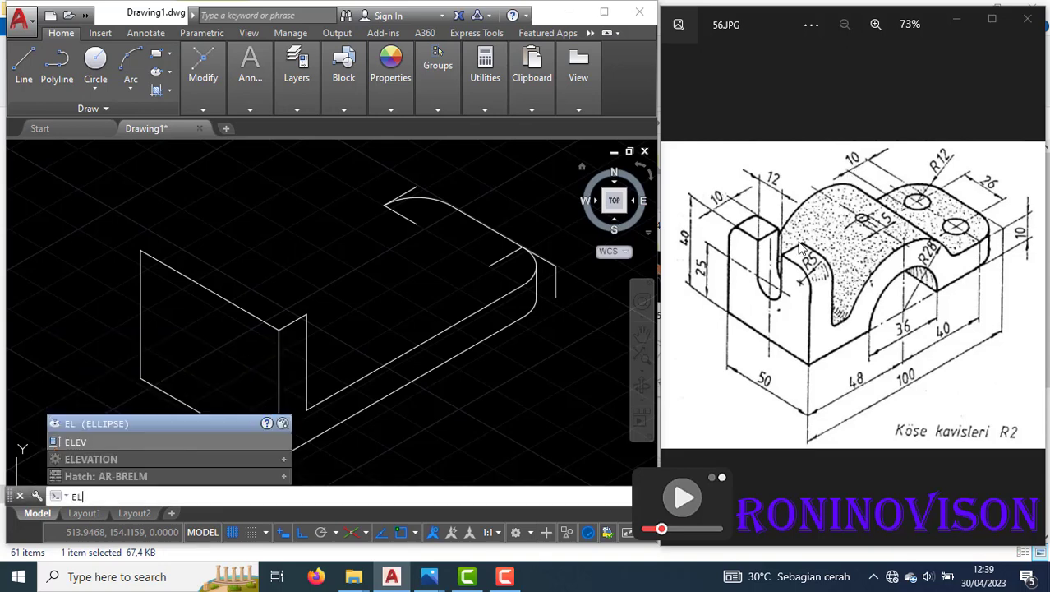
key("Return")
type("i")
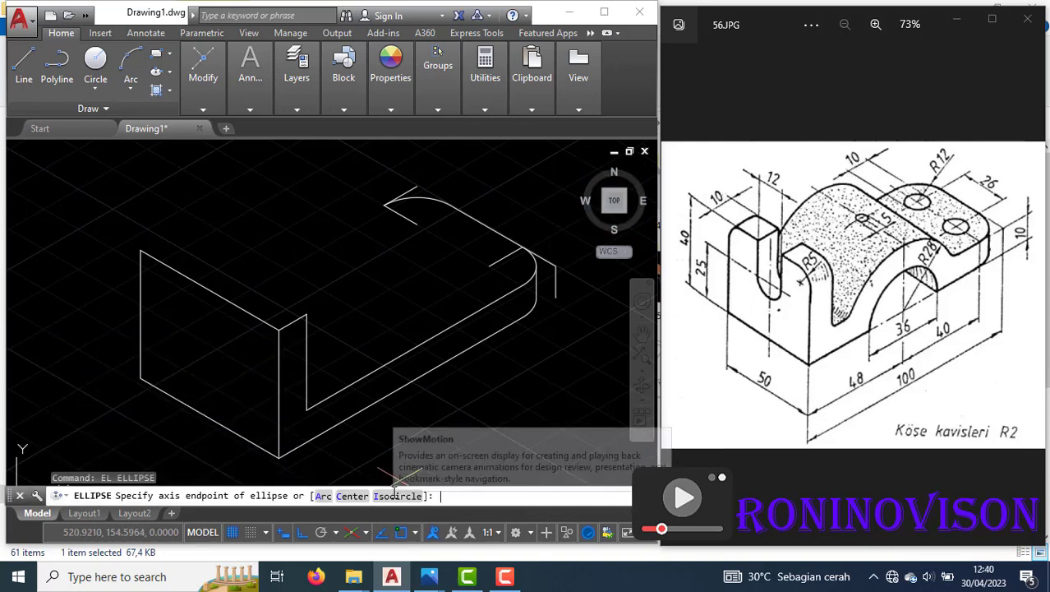
key("Return")
left_click(417, 224)
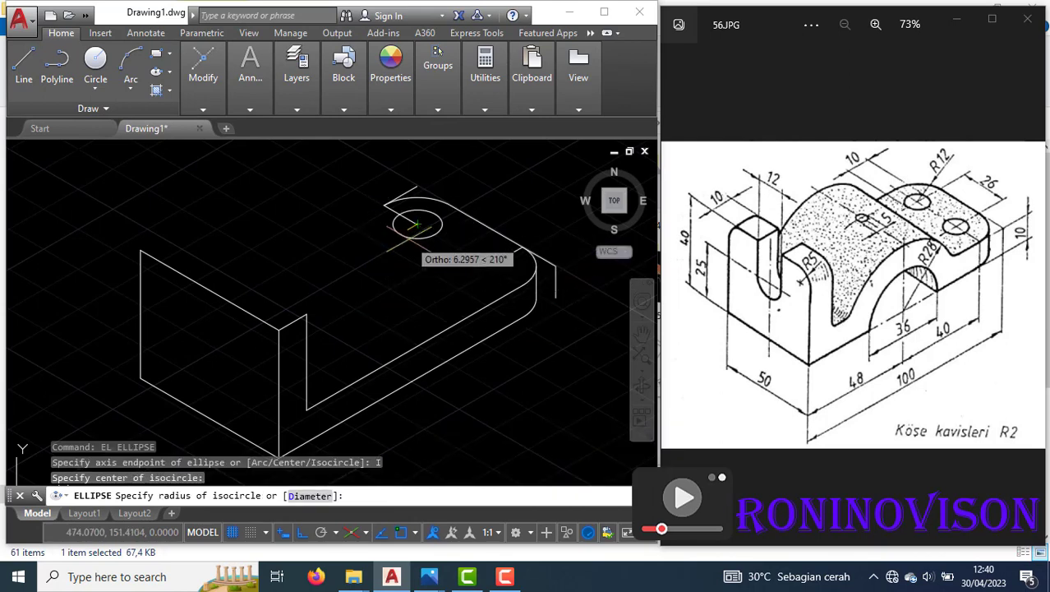
type("5")
key("Return")
Copy the radius 5 hole from its centre to the front hole centre at the free end of the 12 line.
scroll(414, 234, "up", 1)
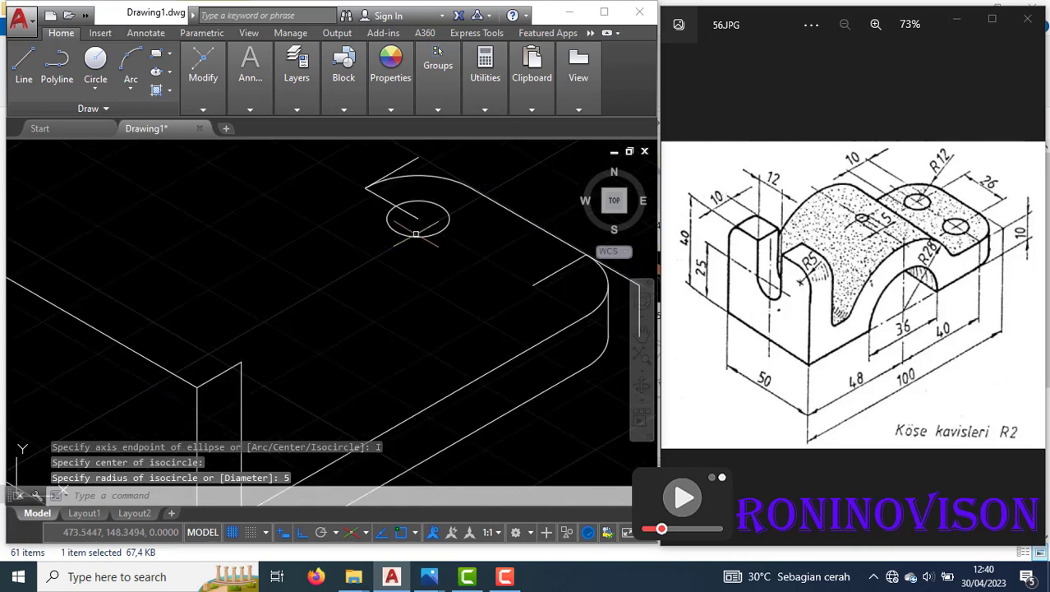
left_click(429, 241)
left_click(405, 236)
type("co")
key("Return")
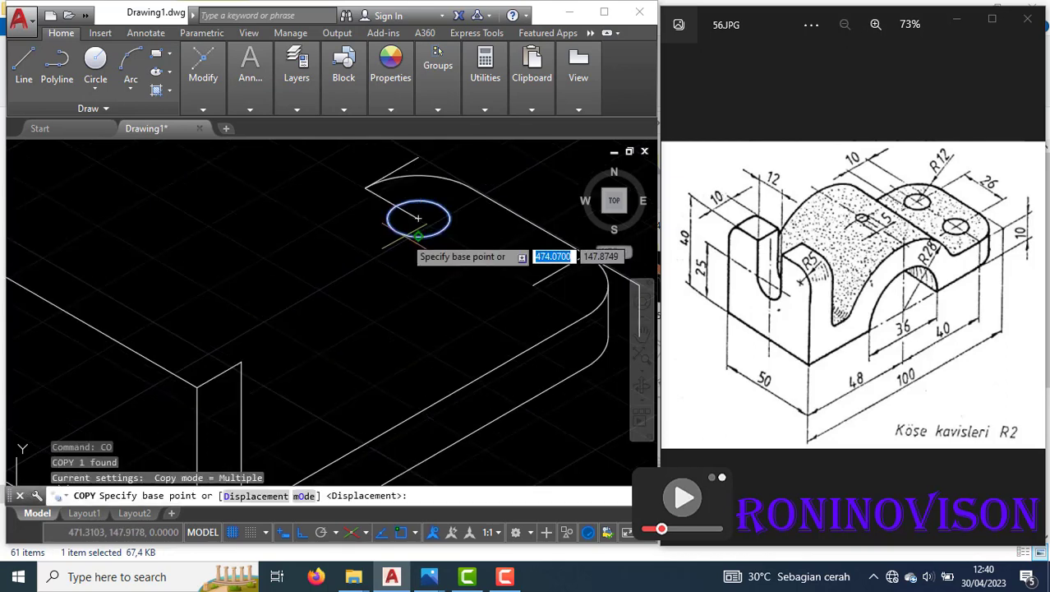
left_click(418, 218)
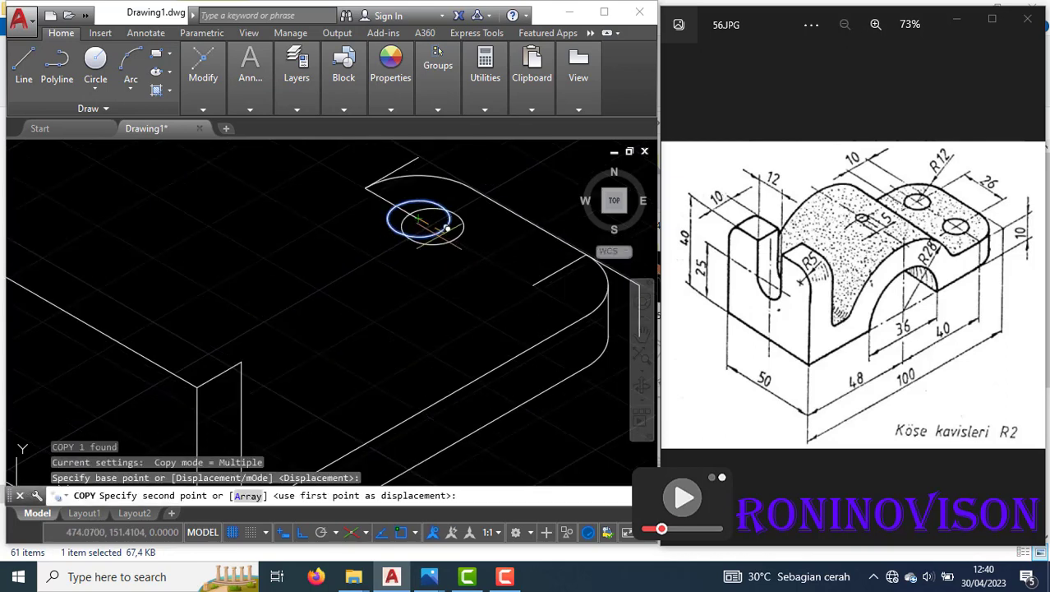
left_click(533, 284)
key("Escape")
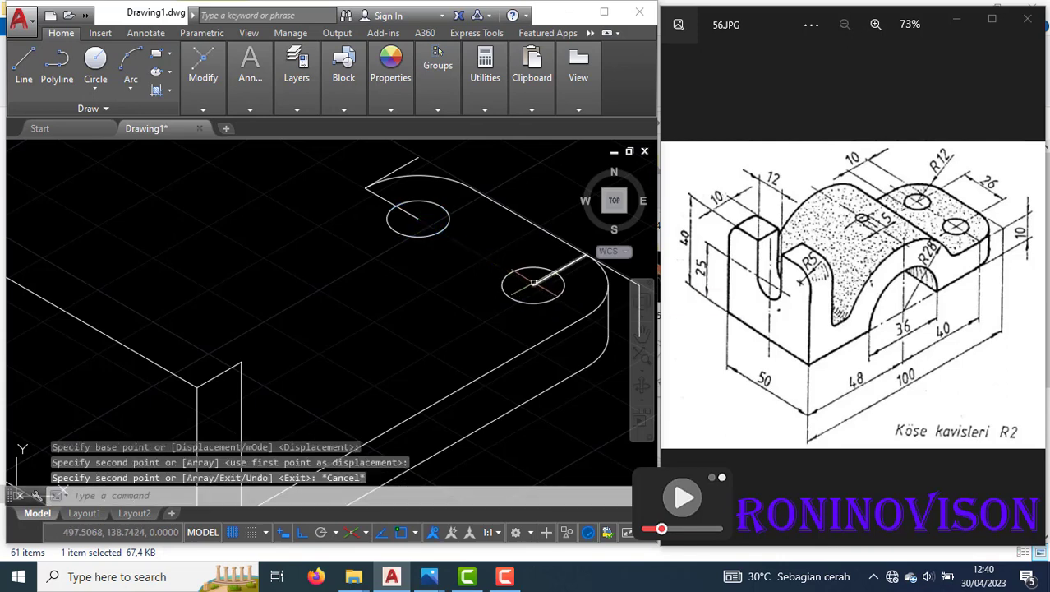
Draw an isocircle of radius 18 in the right isoplane, centred on the endpoint along the front face's bottom edge.
scroll(533, 281, "down", 1)
scroll(530, 263, "down", 2)
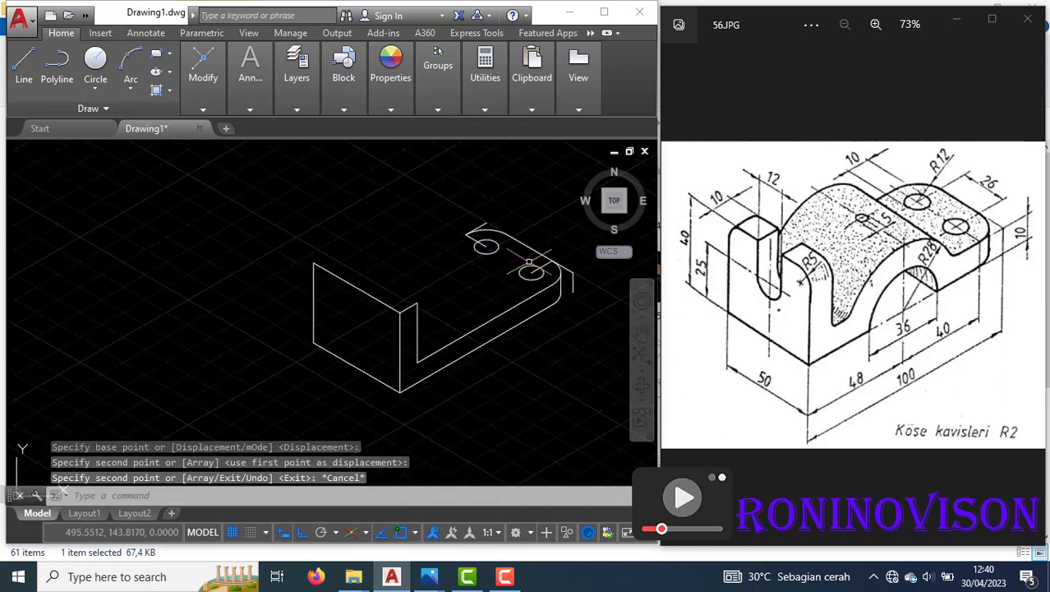
scroll(489, 293, "up", 2)
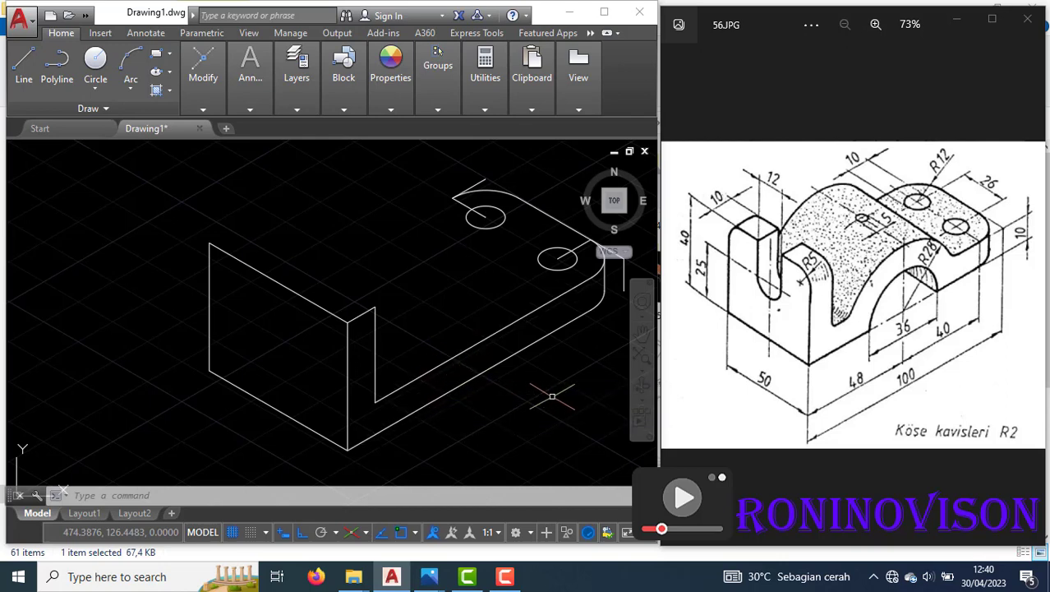
type("l")
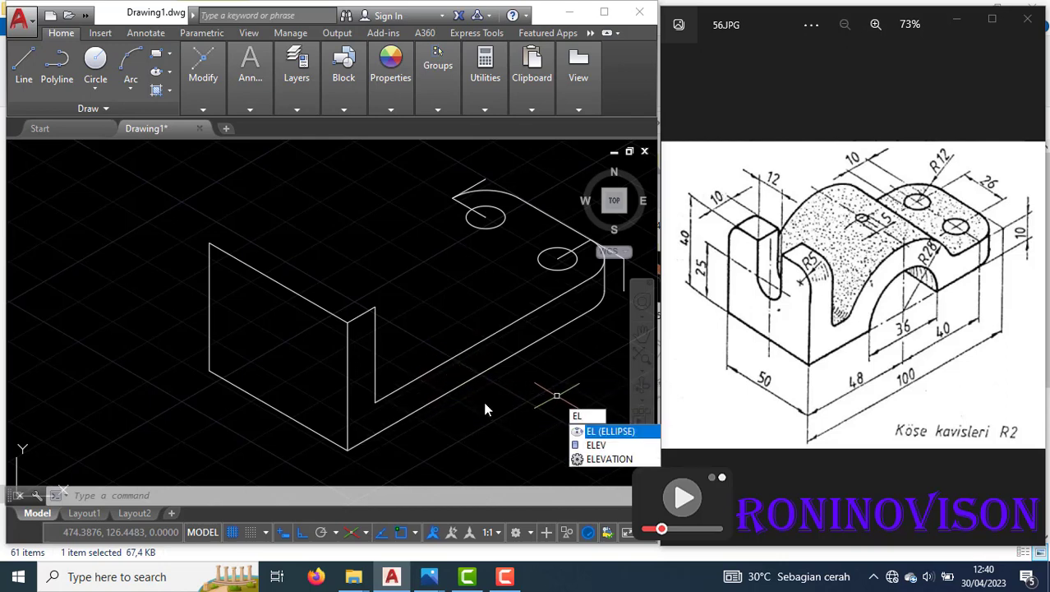
key("Return")
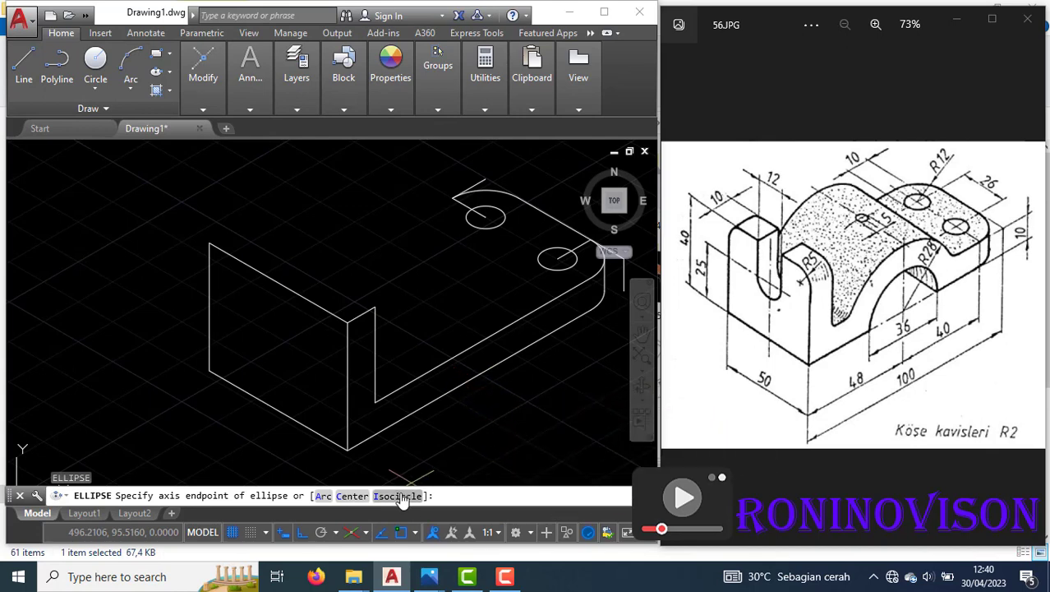
left_click(401, 497)
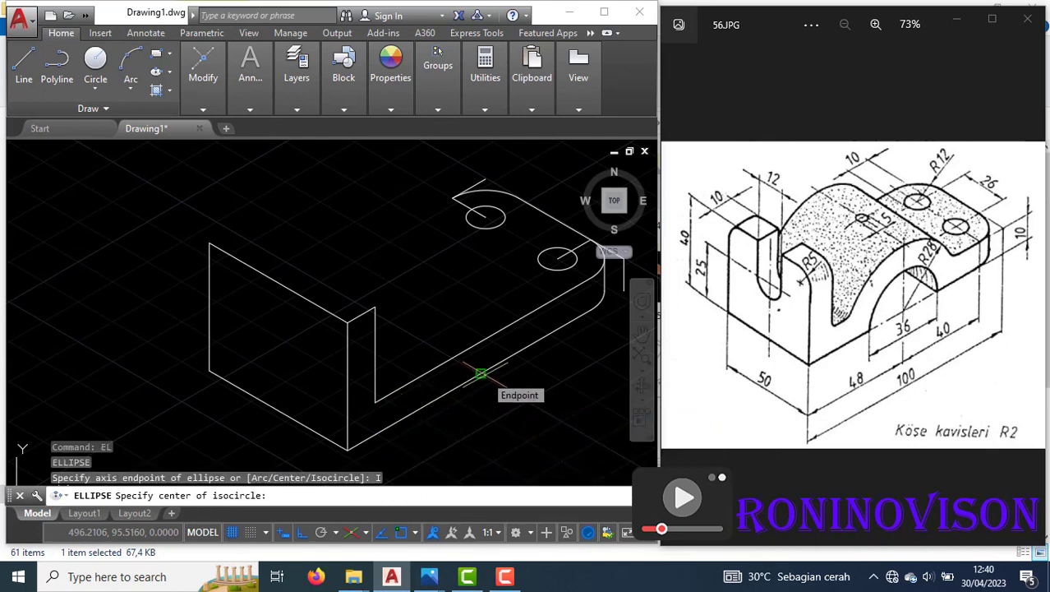
left_click(481, 374)
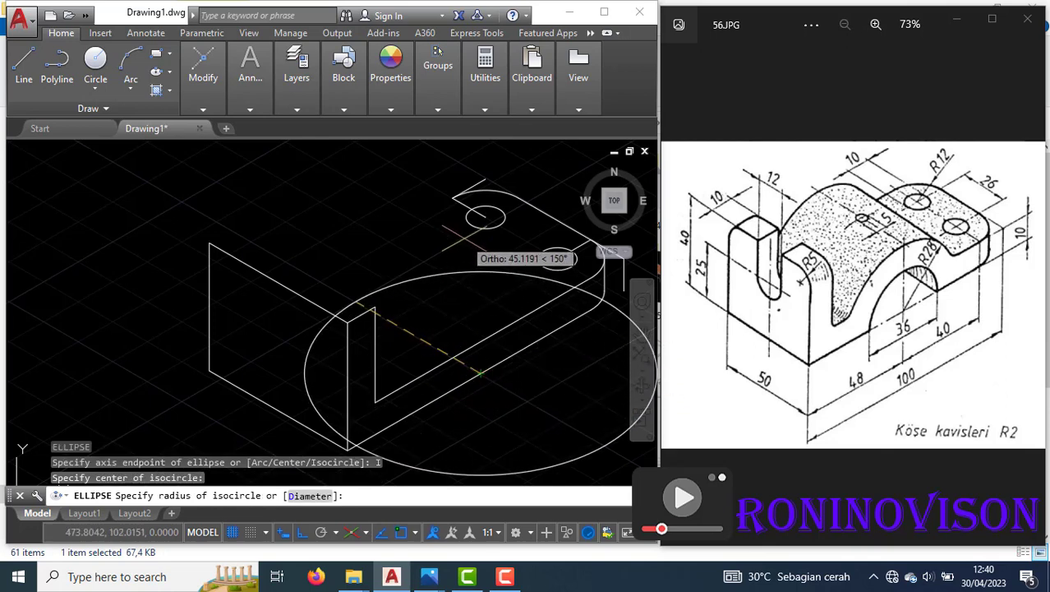
key("F5")
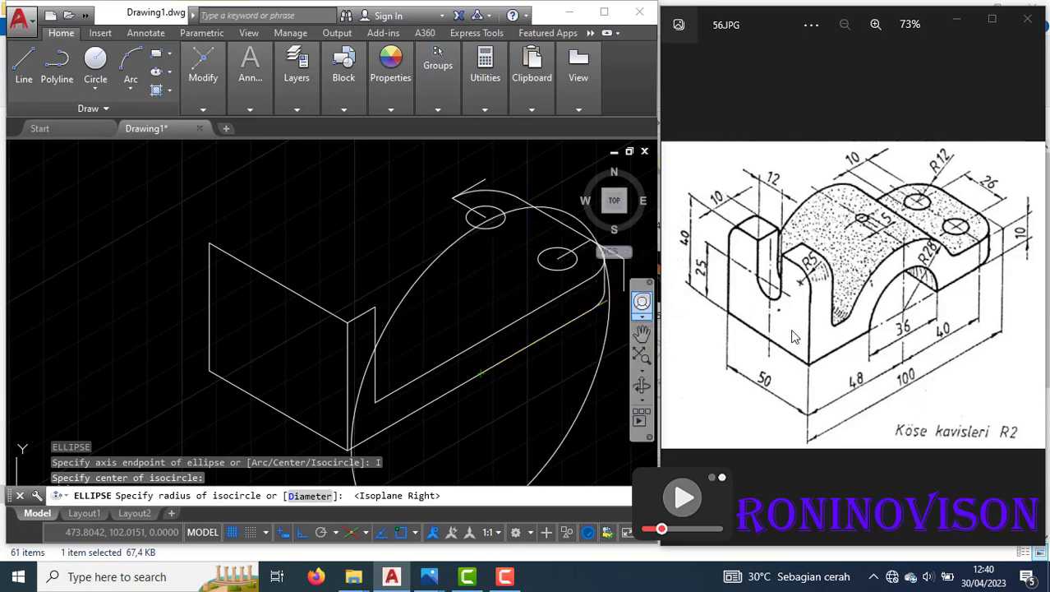
key("Return")
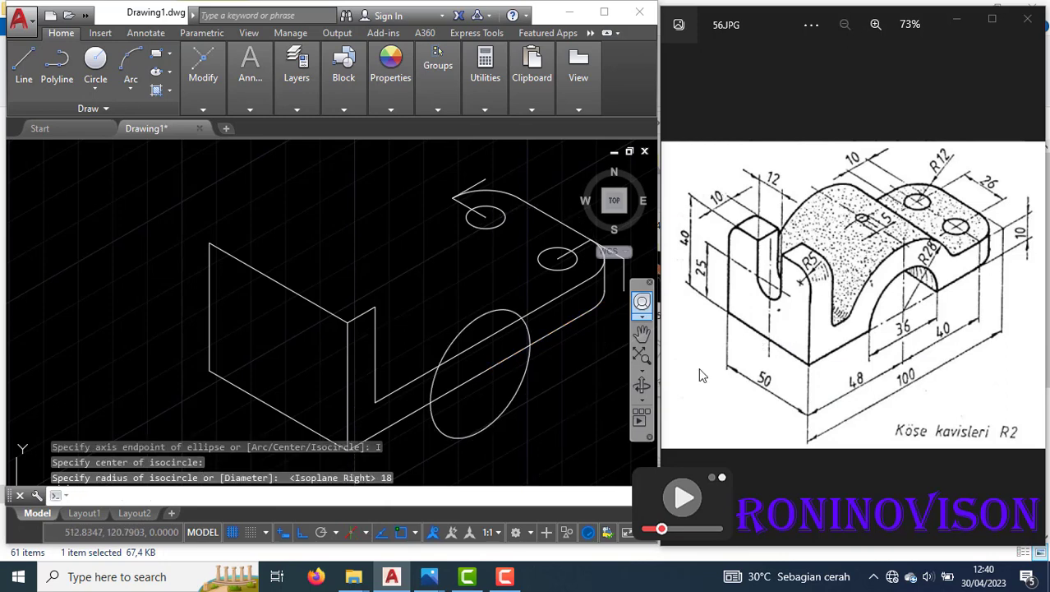
Draw a concentric isocircle of radius 28 around the radius 18 one on the front face.
type("el")
key("Return")
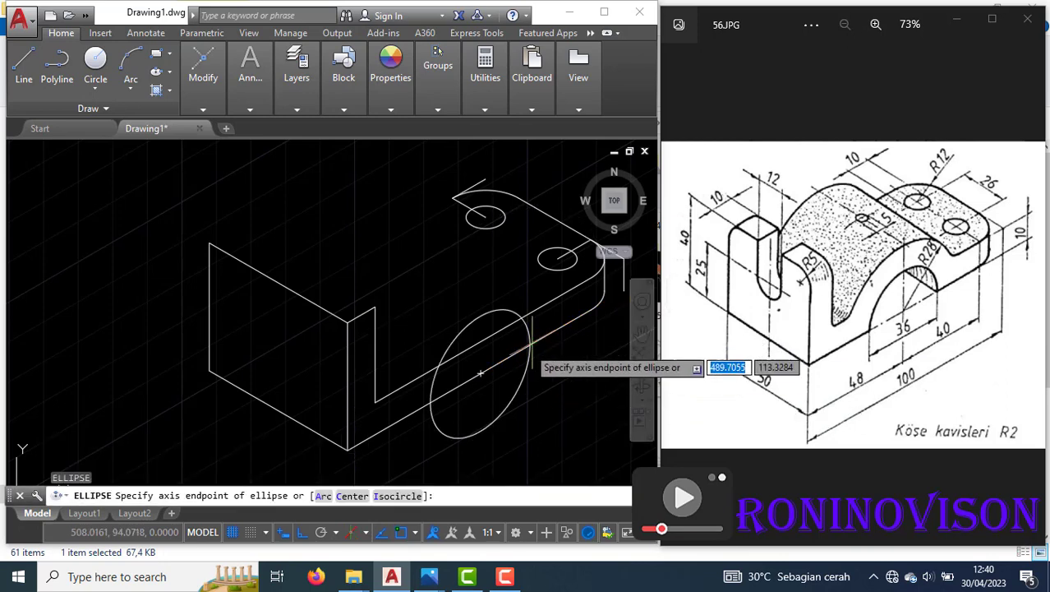
left_click(386, 495)
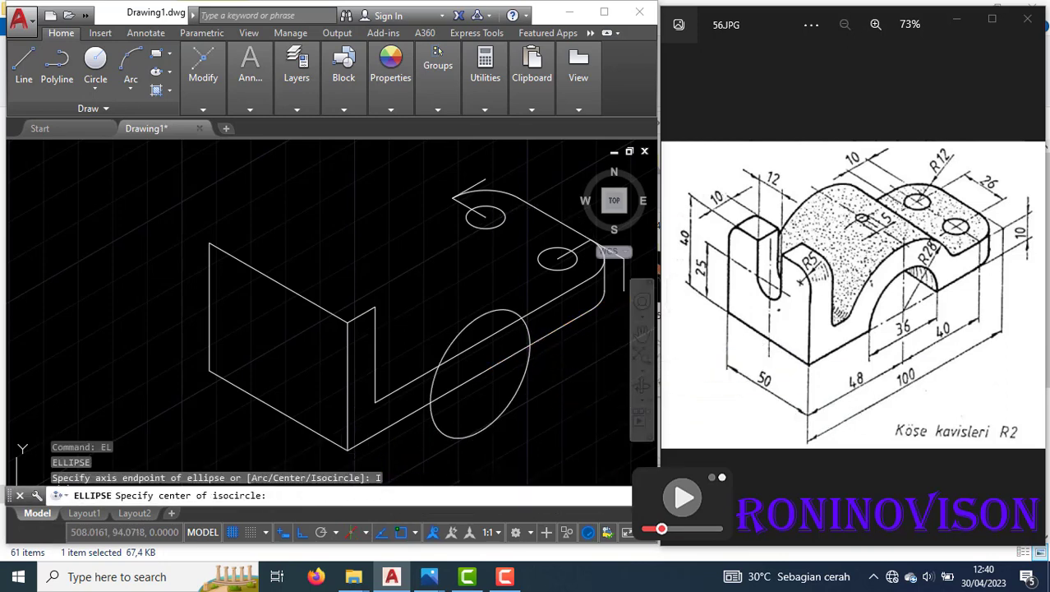
left_click(480, 374)
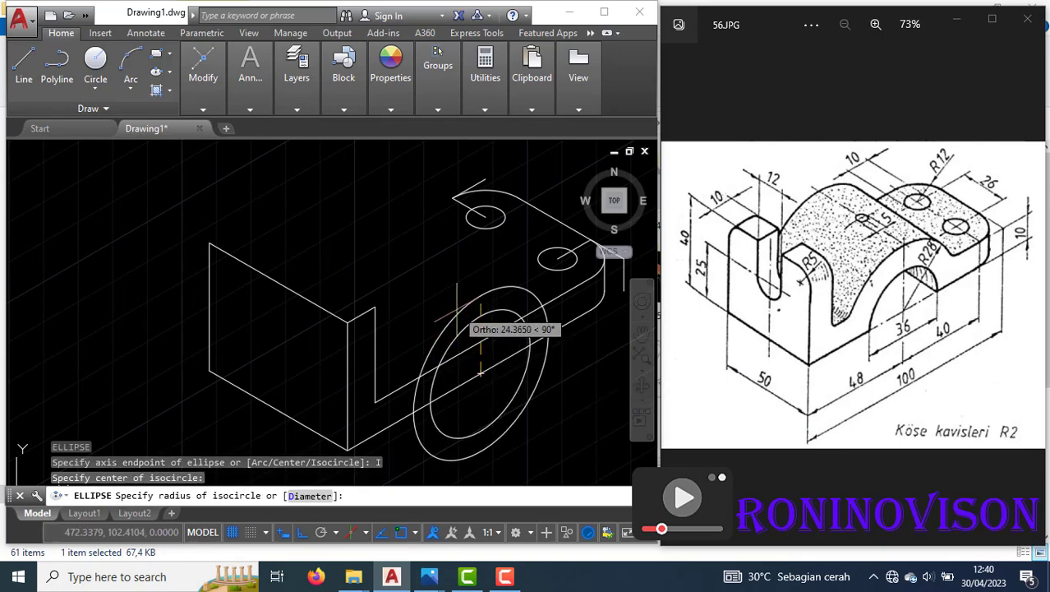
type("28")
key("Return")
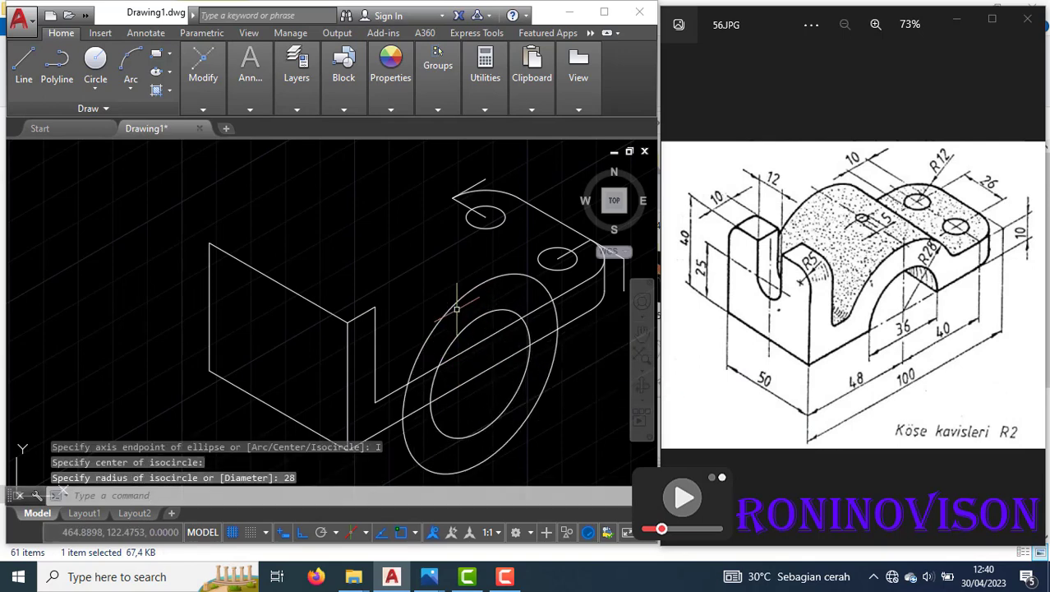
Trim the lower halves of both saddle isocircles below the front face's bottom edge.
type("tr")
key("Return")
key("Return")
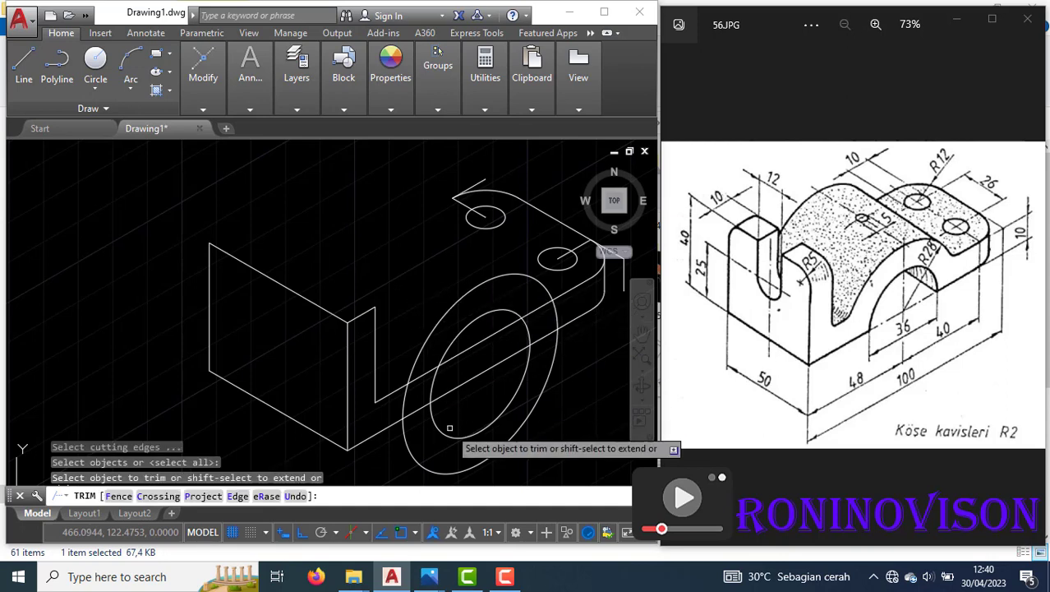
left_click(417, 458)
left_click(443, 435)
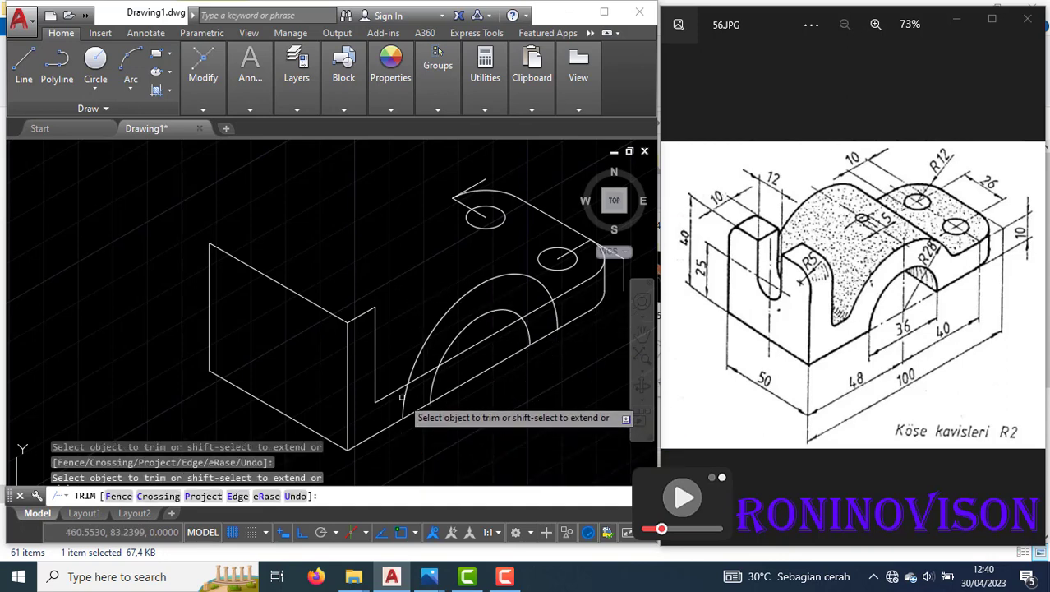
Trim the outer arc's ends below the plate's top edge, and the top and bottom edge segments crossing the arch.
left_click(554, 315)
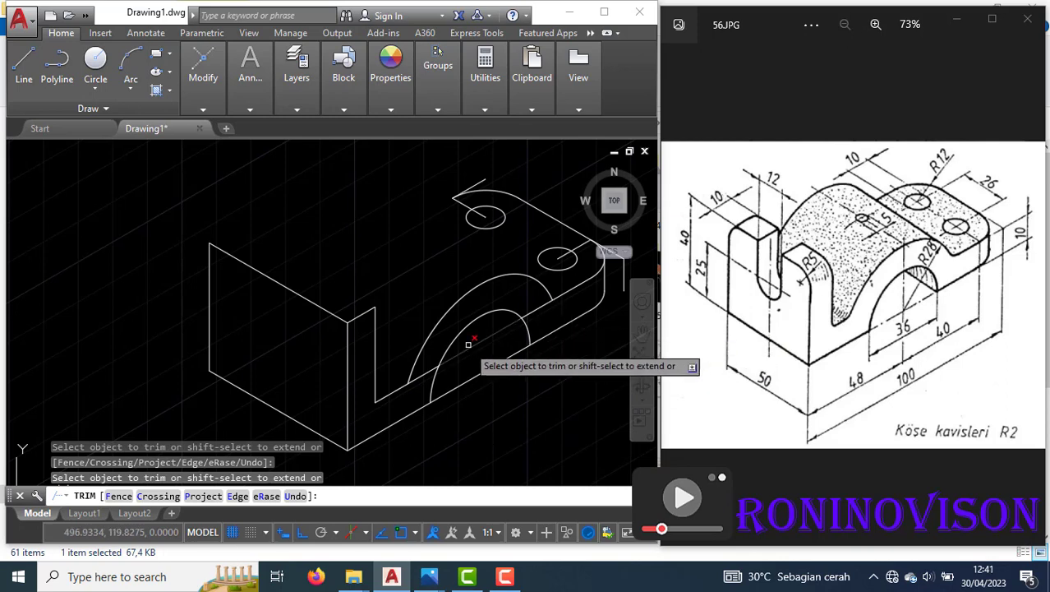
left_click(427, 371)
left_click(462, 352)
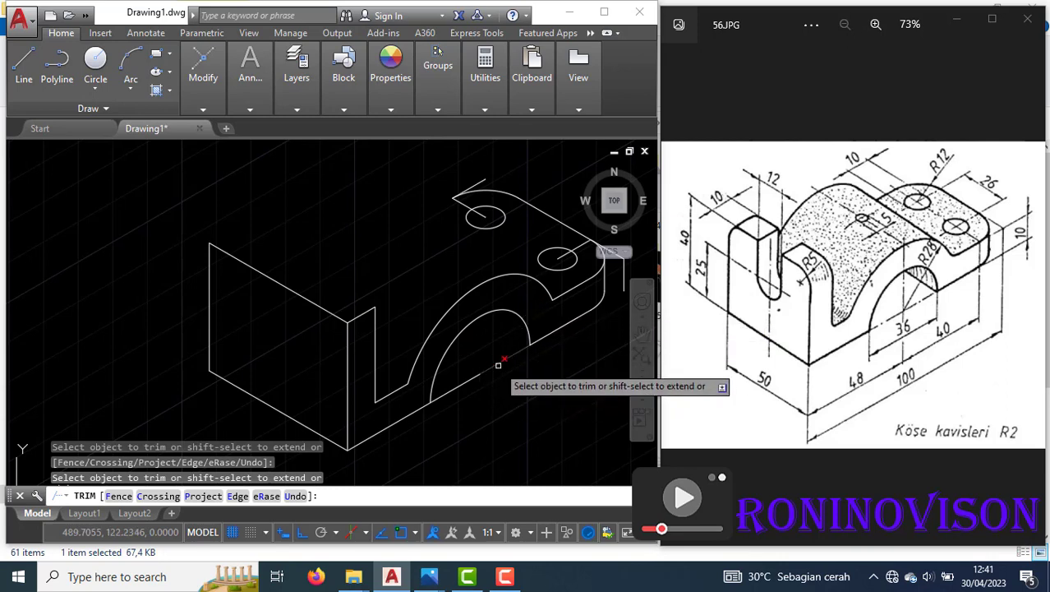
key("Escape")
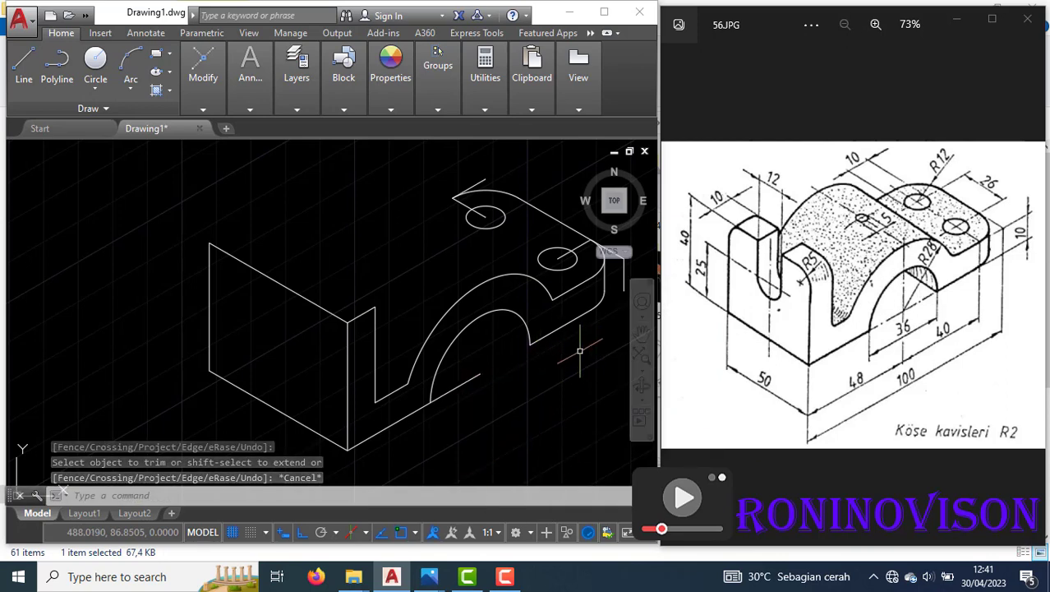
Copy the saddle's outer arc from the end face's front upper corner to its back upper corner.
left_click(484, 297)
left_click(468, 284)
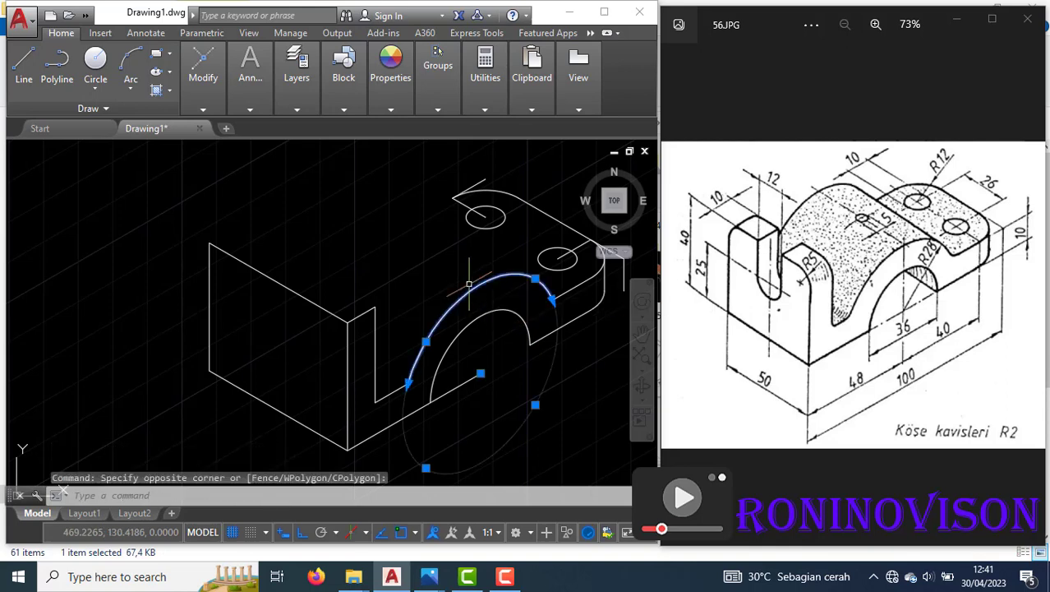
type("co")
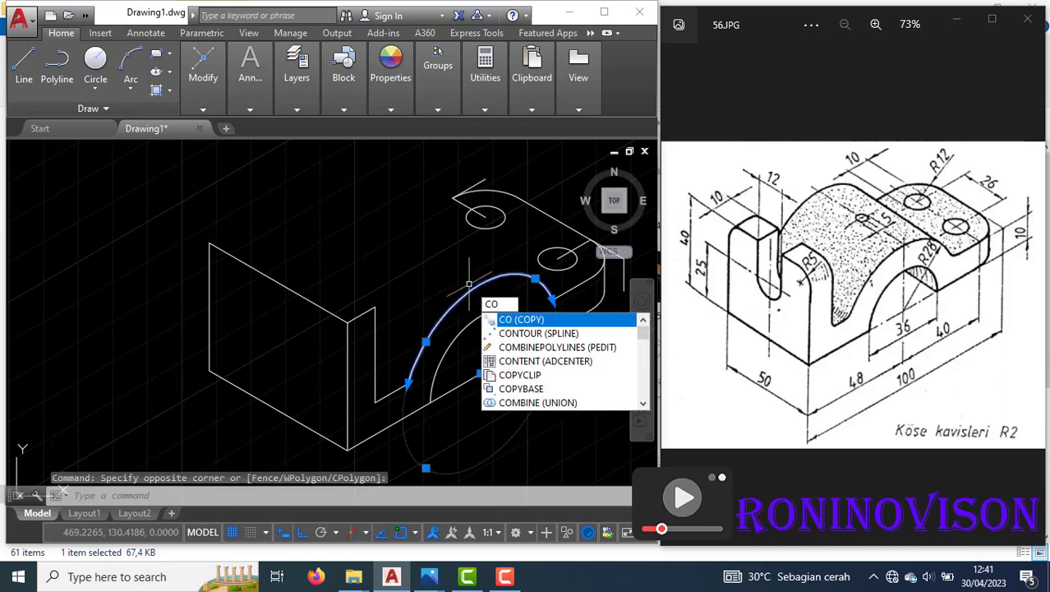
key("Return")
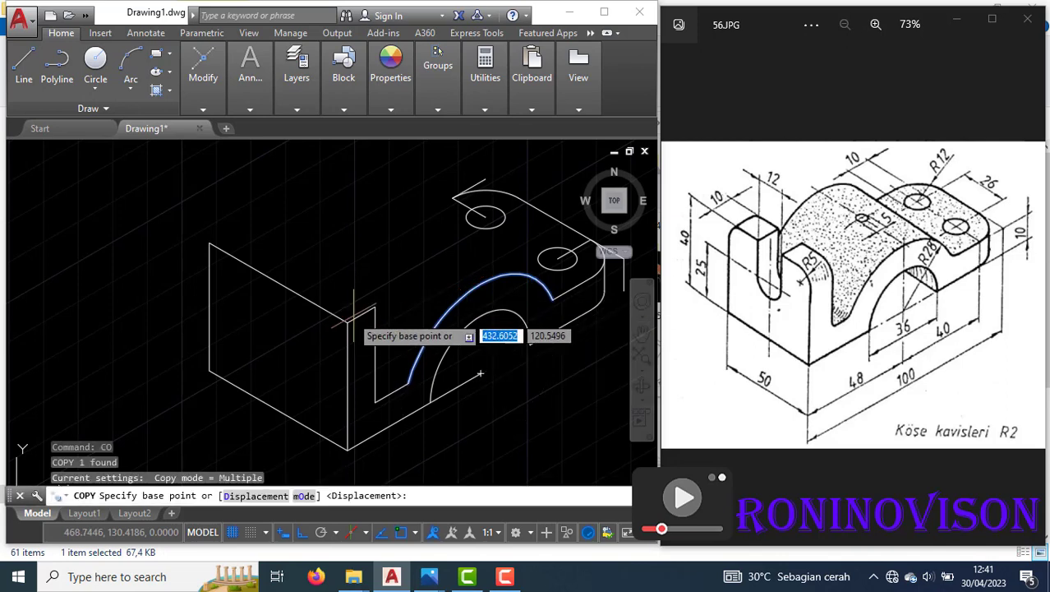
left_click(348, 323)
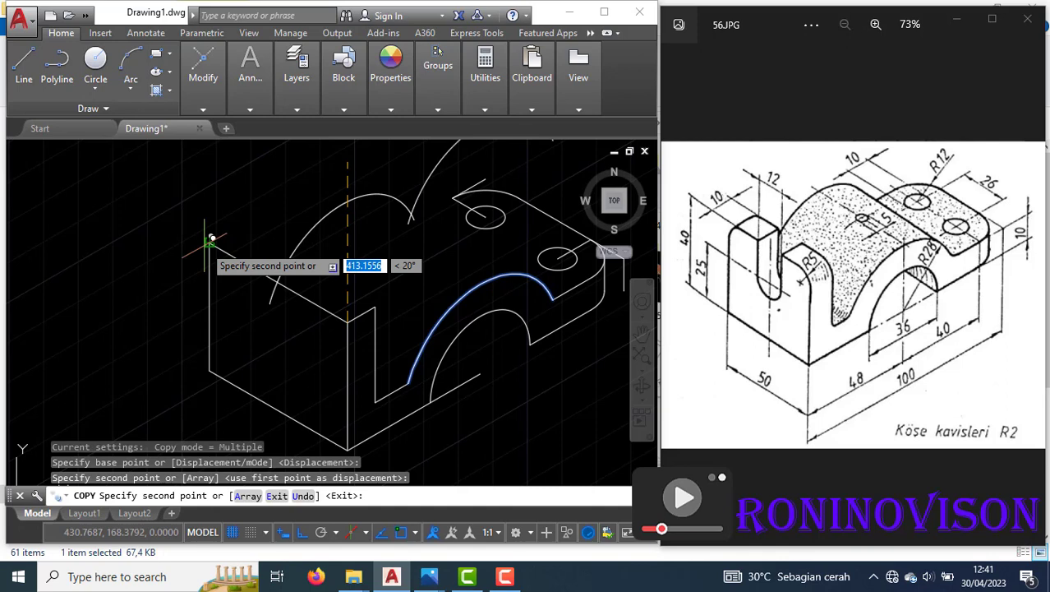
key("Escape")
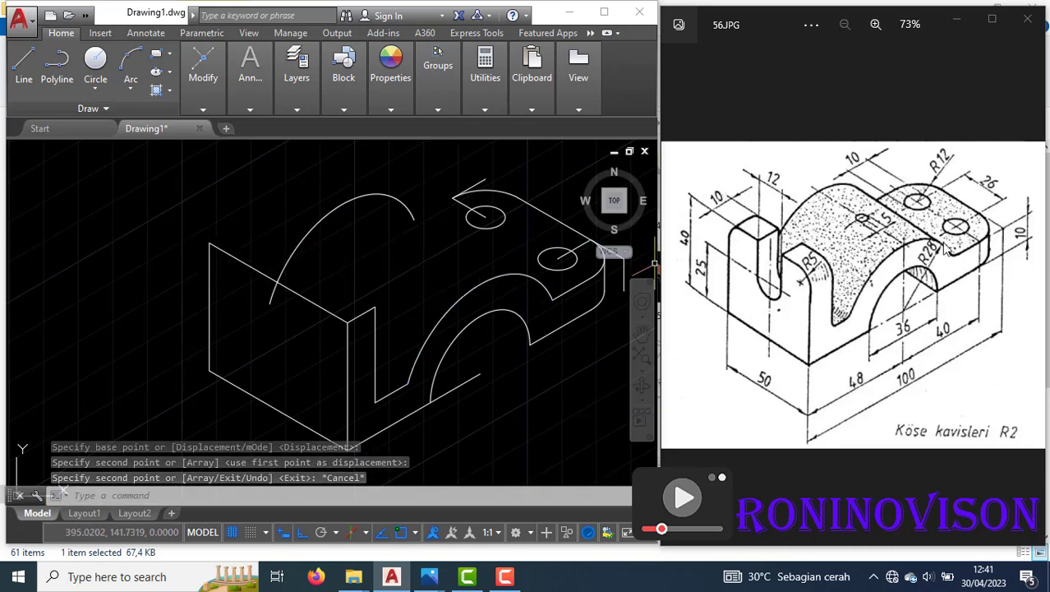
type("l")
key("Return")
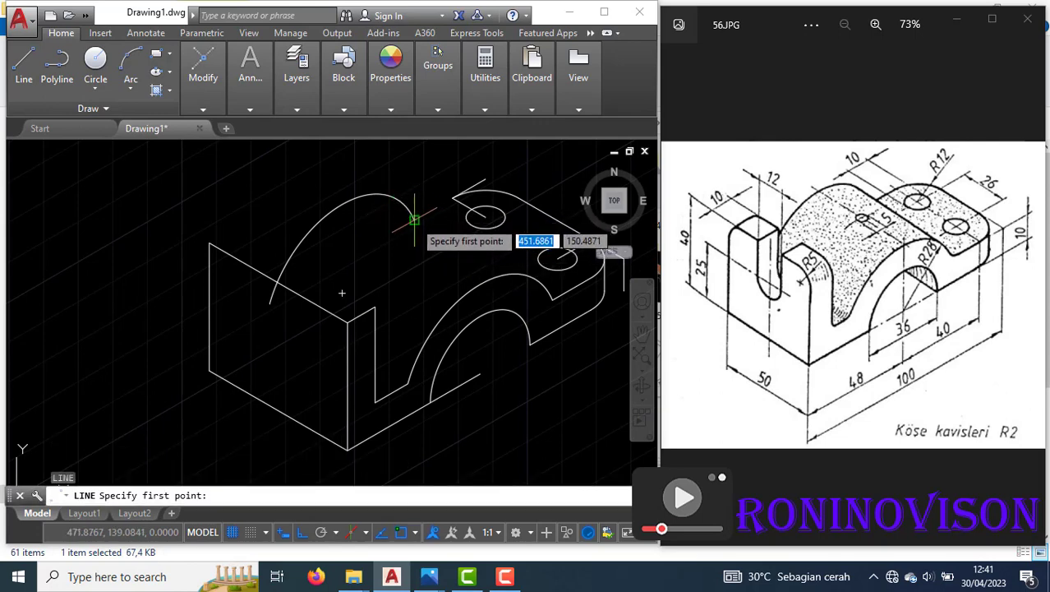
left_click(415, 220)
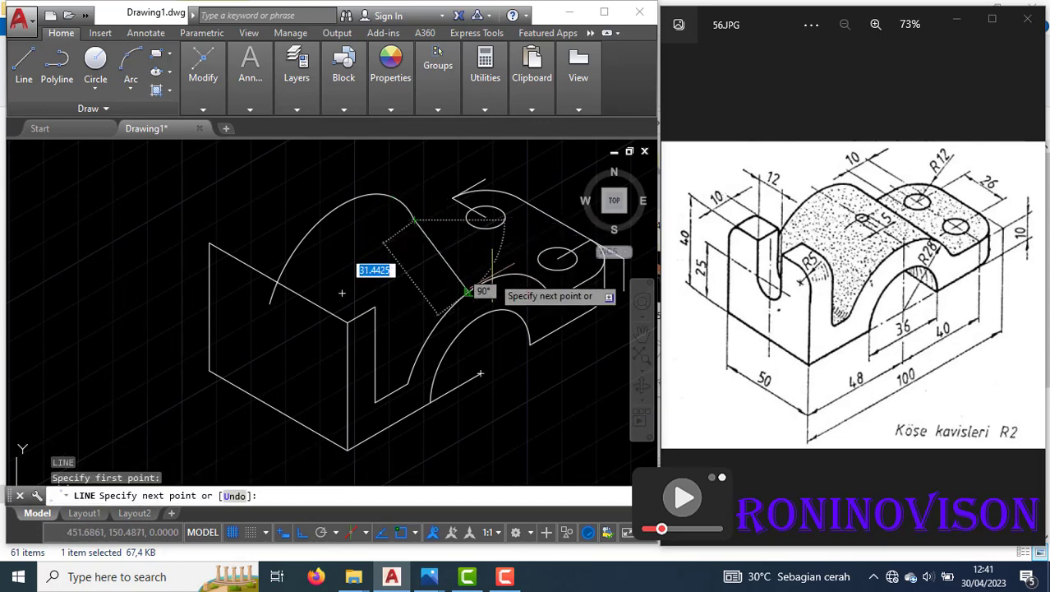
key("F5")
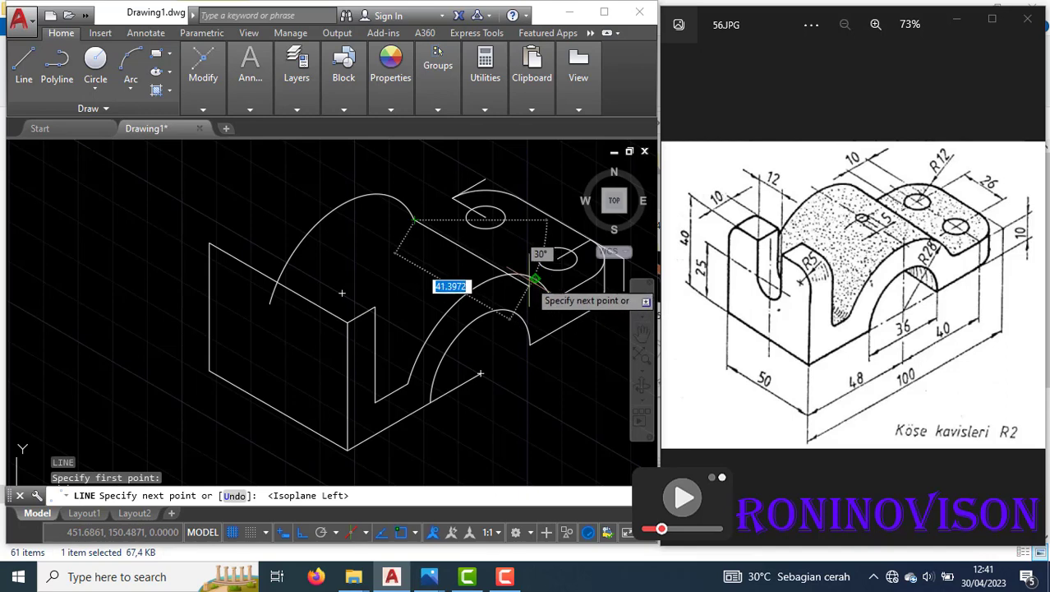
key("Escape")
Draw a line joining the right-hand curves of the copied rear saddle arc and the outer front saddle arc.
key("space")
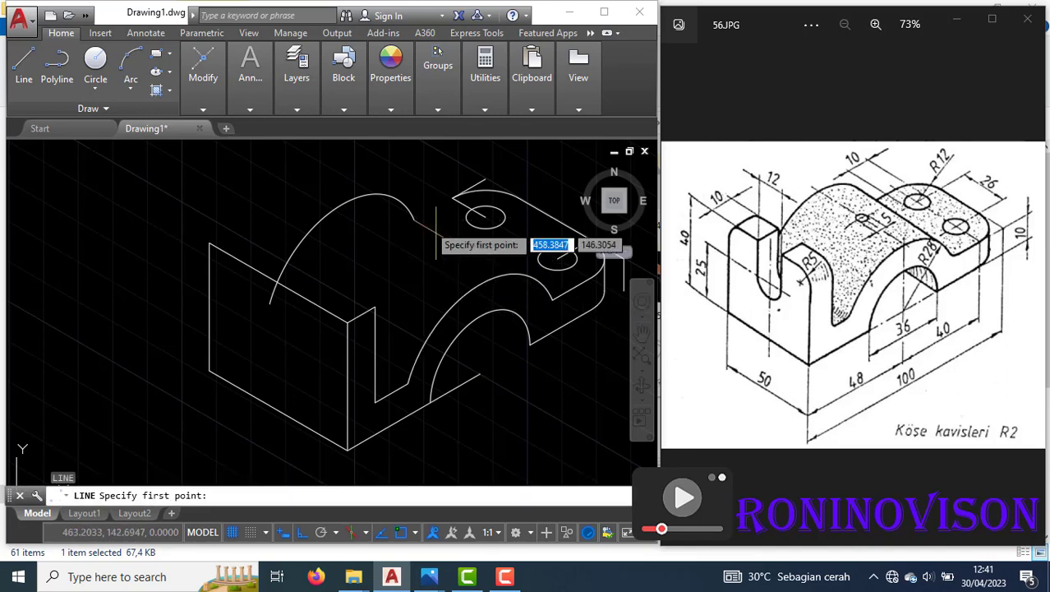
left_click(396, 199)
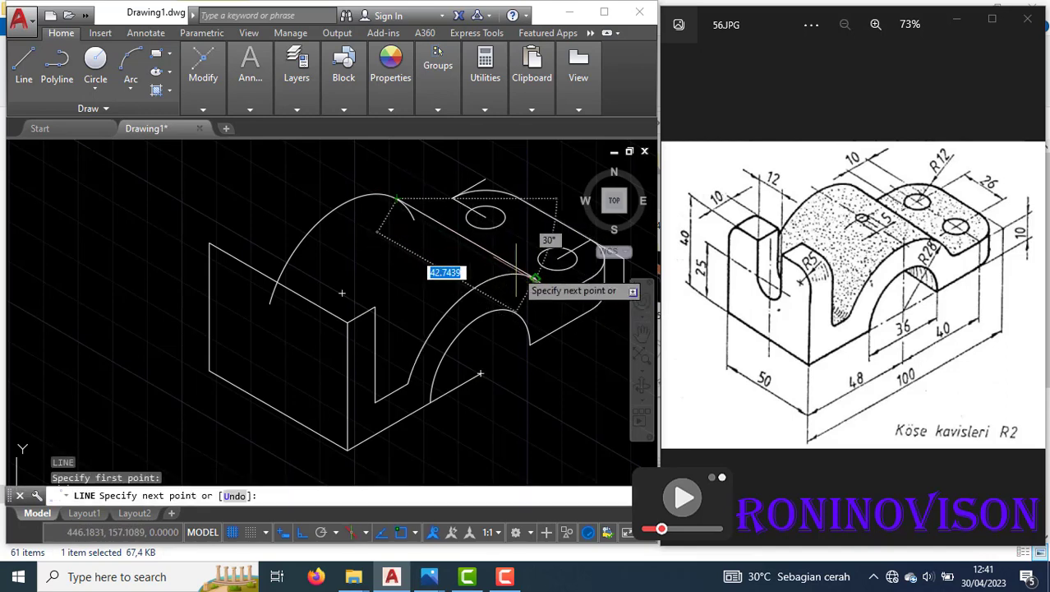
left_click(534, 279)
key("Escape")
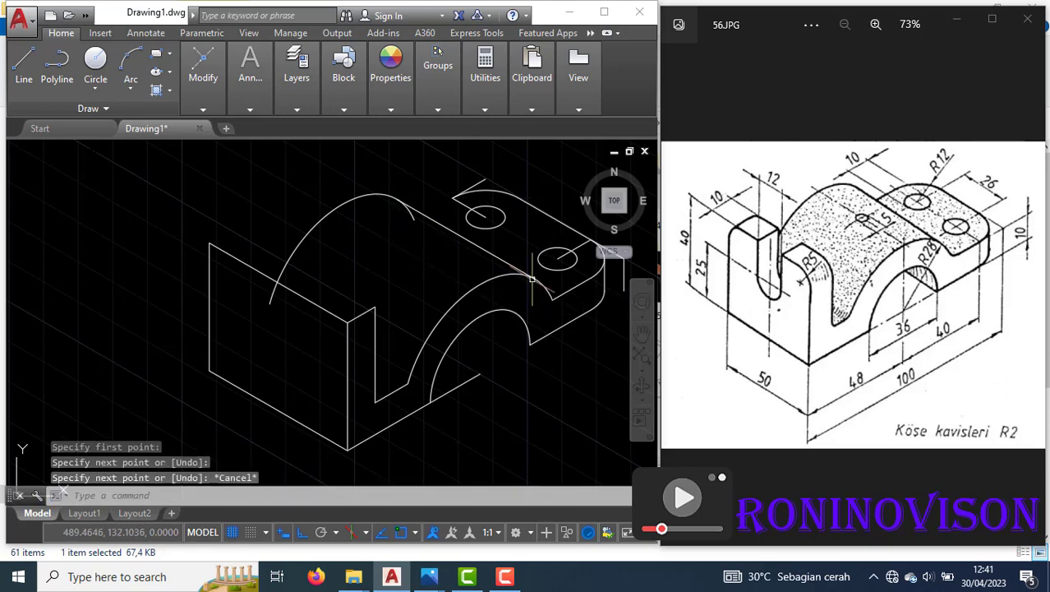
Trim the end of the copied rear arc that runs past the saddle's long connecting edge.
type("tr")
key("space")
key("Return")
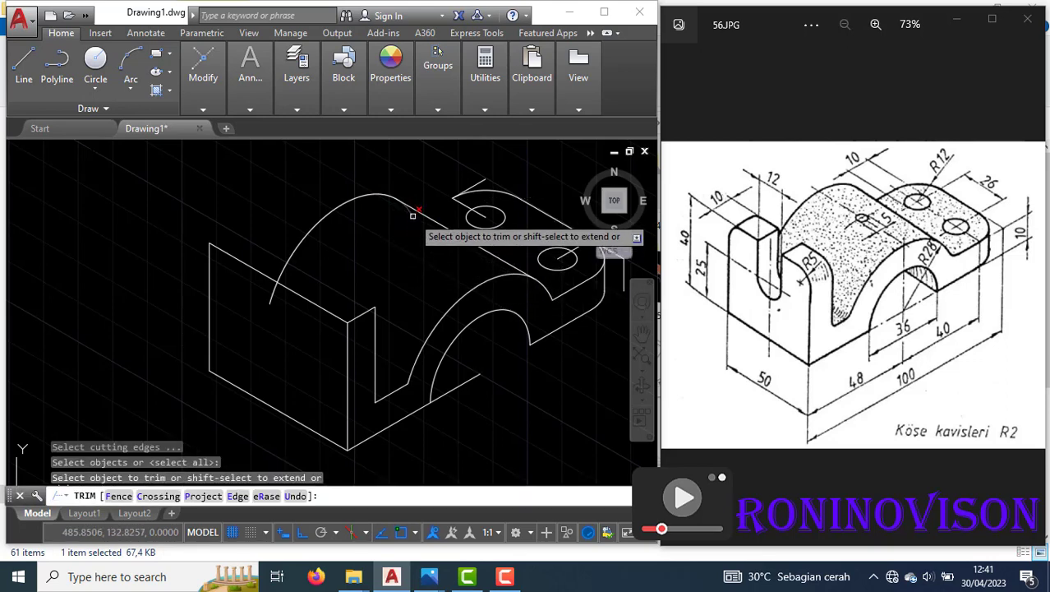
left_click(418, 216)
key("Escape")
Draw a line in the top isoplane from the plate's back corner across the saddle's connecting edge and trim the excess past that edge.
type("l")
key("space")
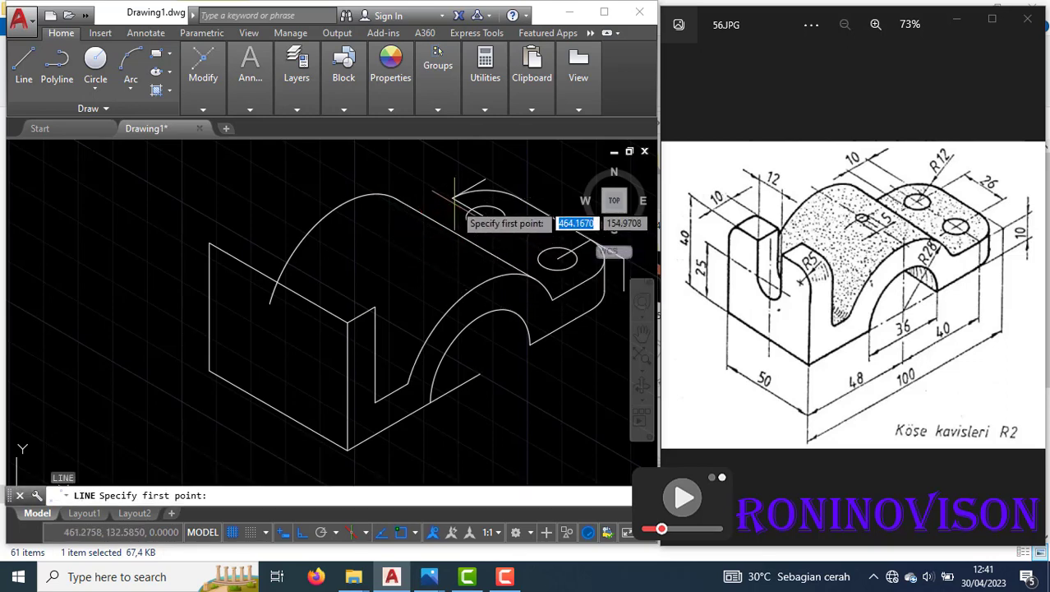
left_click(453, 198)
key("F5")
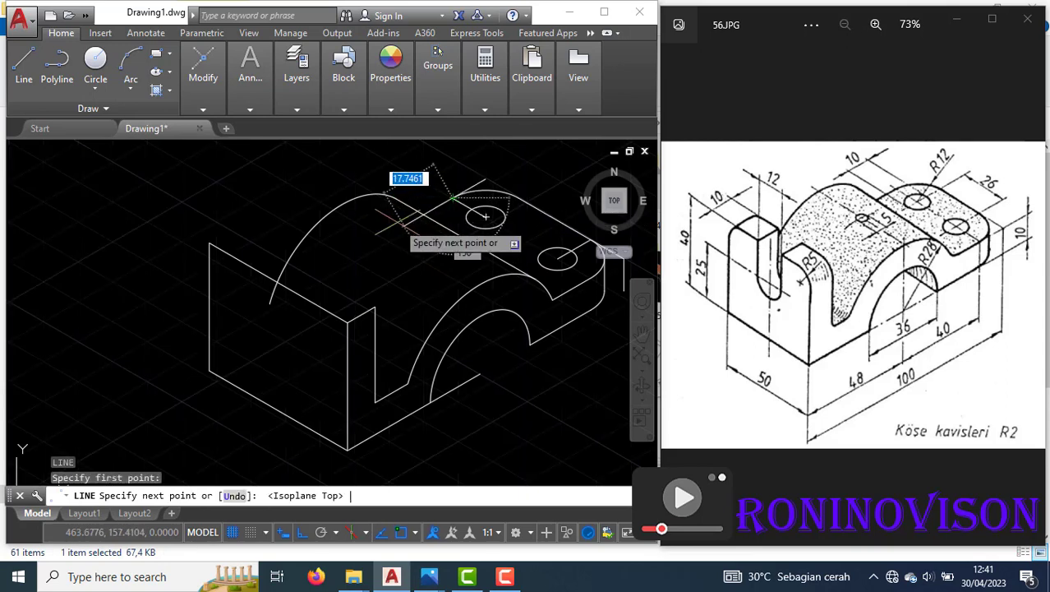
left_click(424, 216)
key("Return")
type("tr")
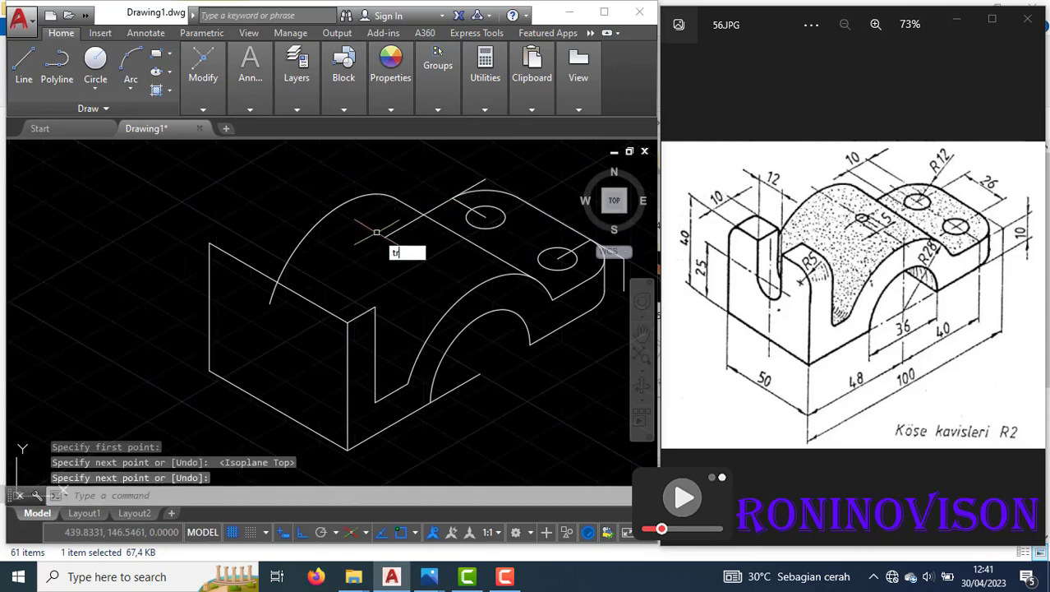
key("space")
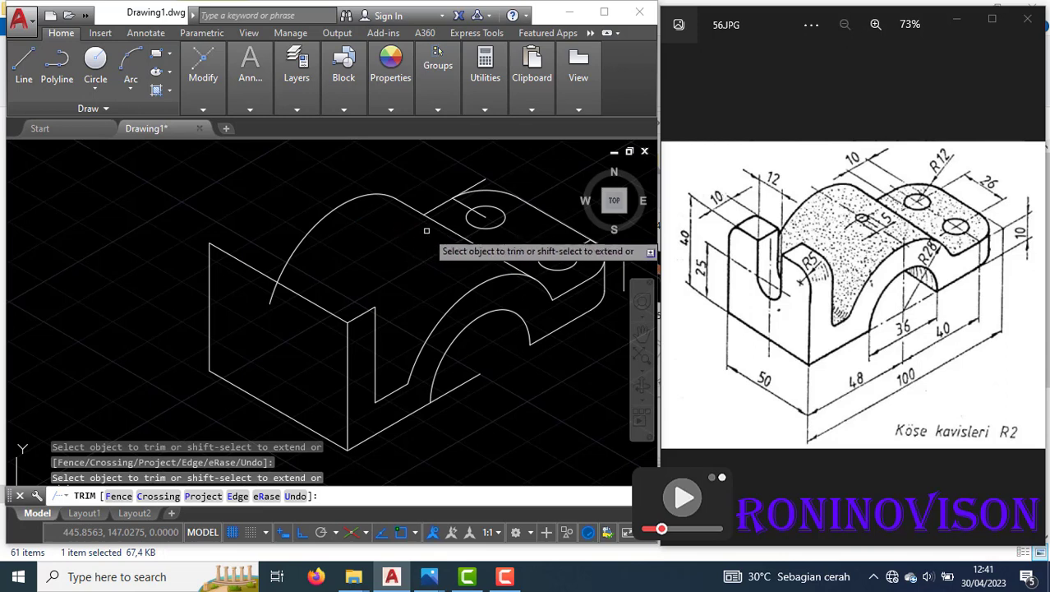
key("Escape")
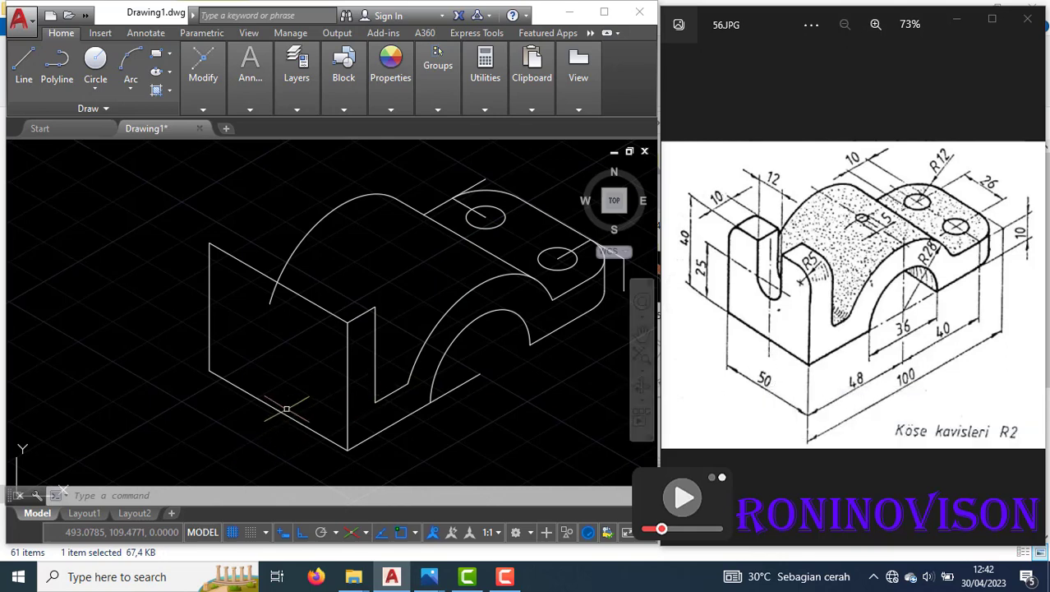
Draw a vertical line in the right isoplane from the midpoint of the end face's bottom edge to above its top edge.
type("l")
key("Return")
left_click(280, 409)
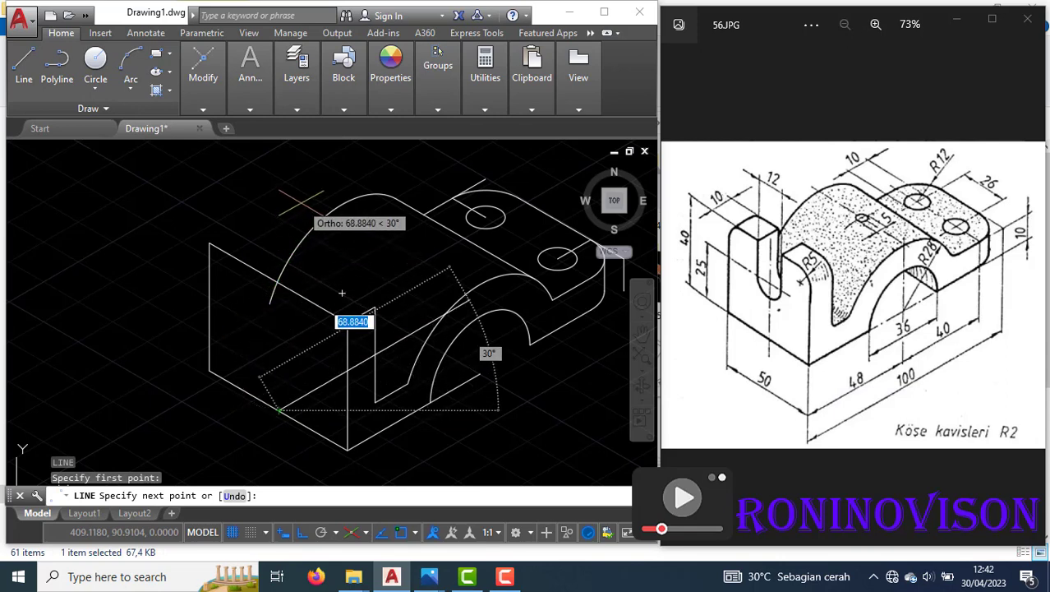
key("F5")
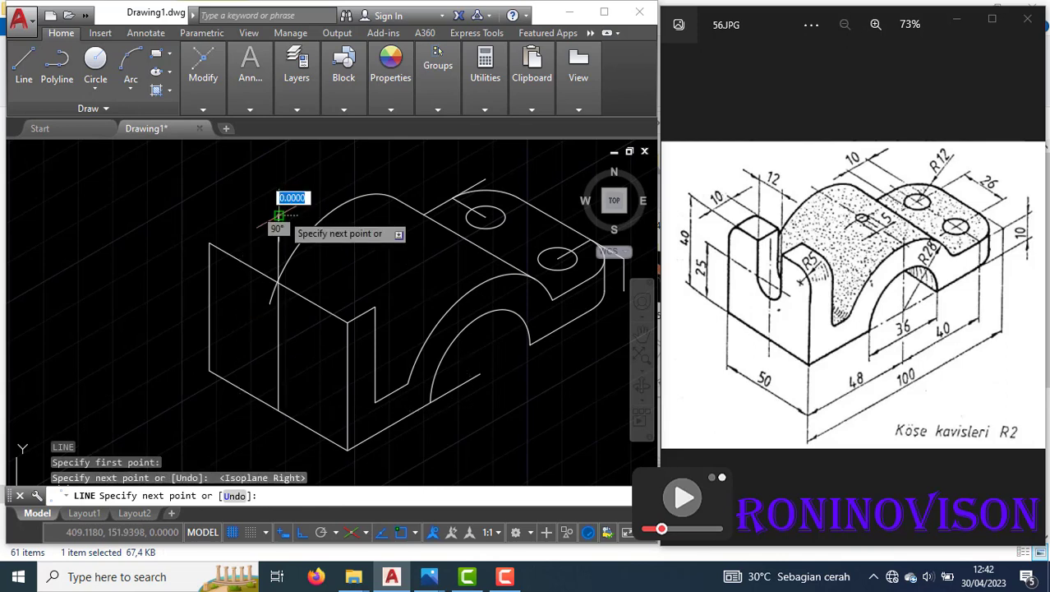
key("Escape")
Trim the part of the vertical centre line that extends above the end face's top edge.
scroll(273, 290, "up", 5)
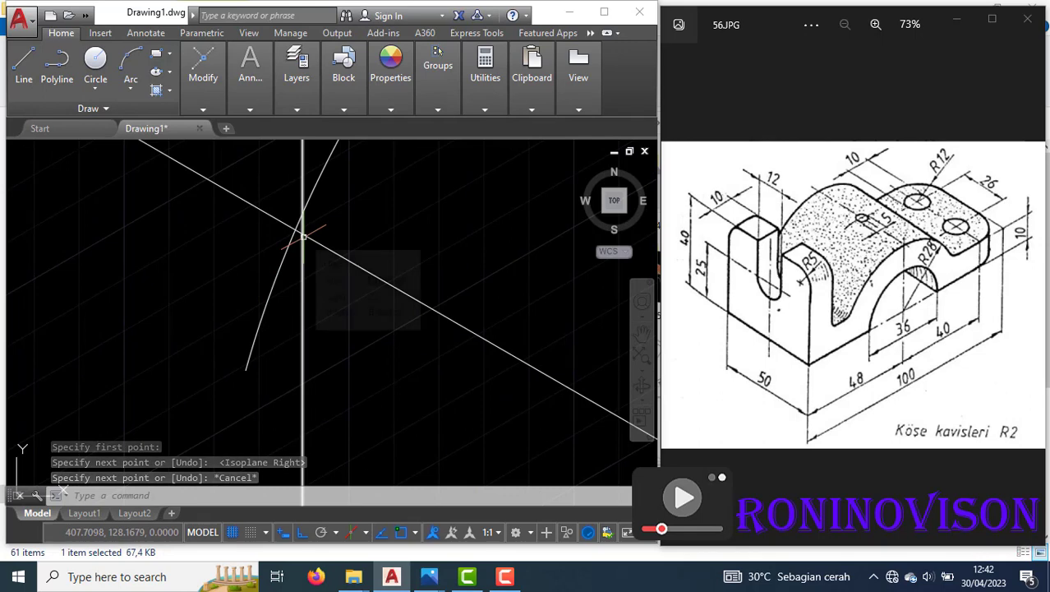
scroll(302, 235, "down", 3)
scroll(303, 237, "down", 3)
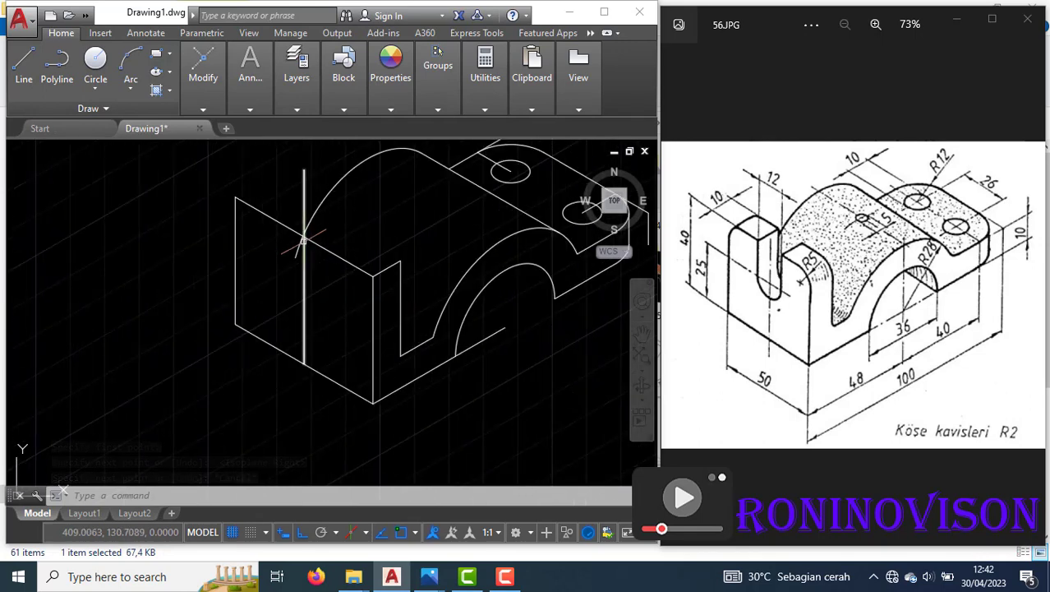
key("Return")
key("Return")
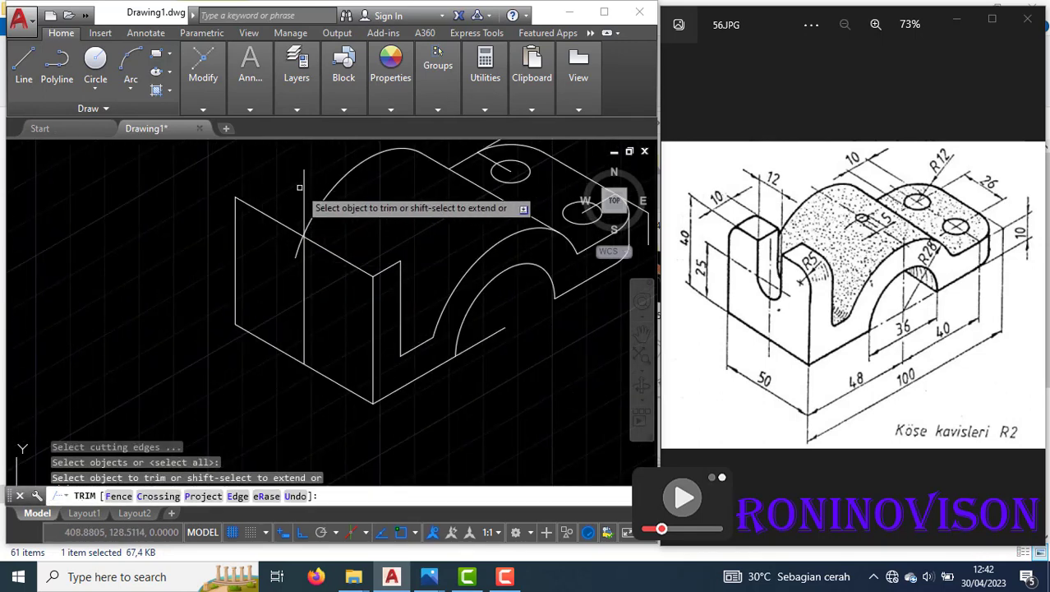
scroll(304, 251, "up", 5)
scroll(296, 171, "up", 2)
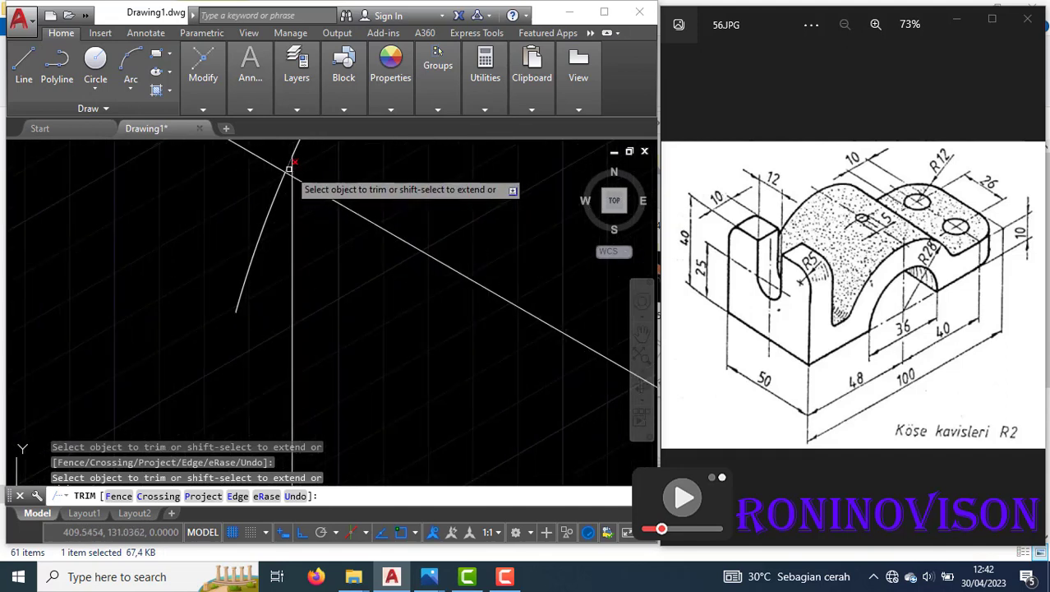
key("Escape")
scroll(427, 234, "down", 3)
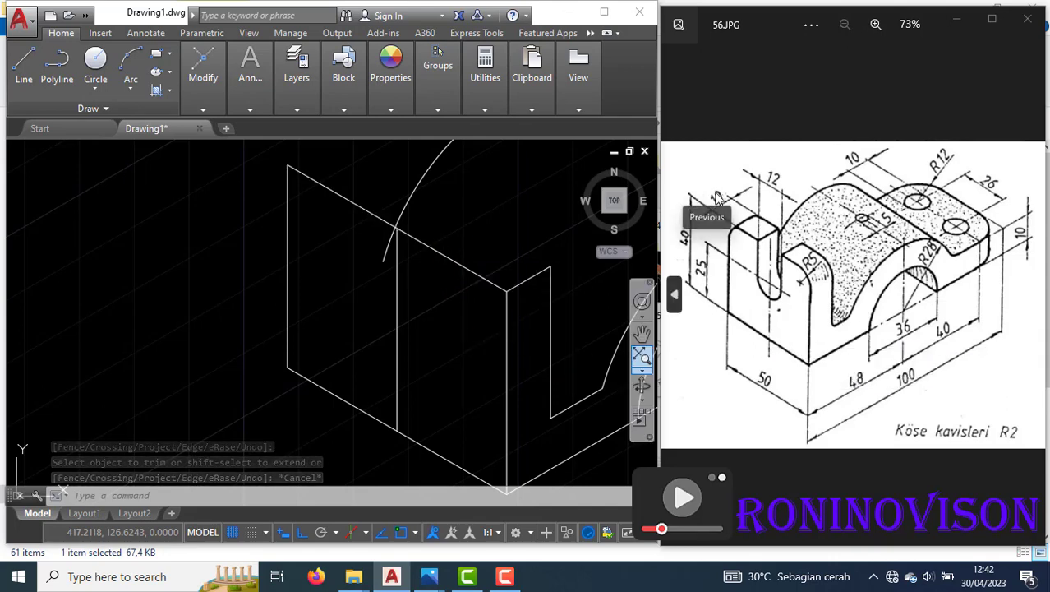
Draw a line 25 up from the end face's back lower corner, continuing in the left isoplane across the face past its front edge.
type("l")
key("Return")
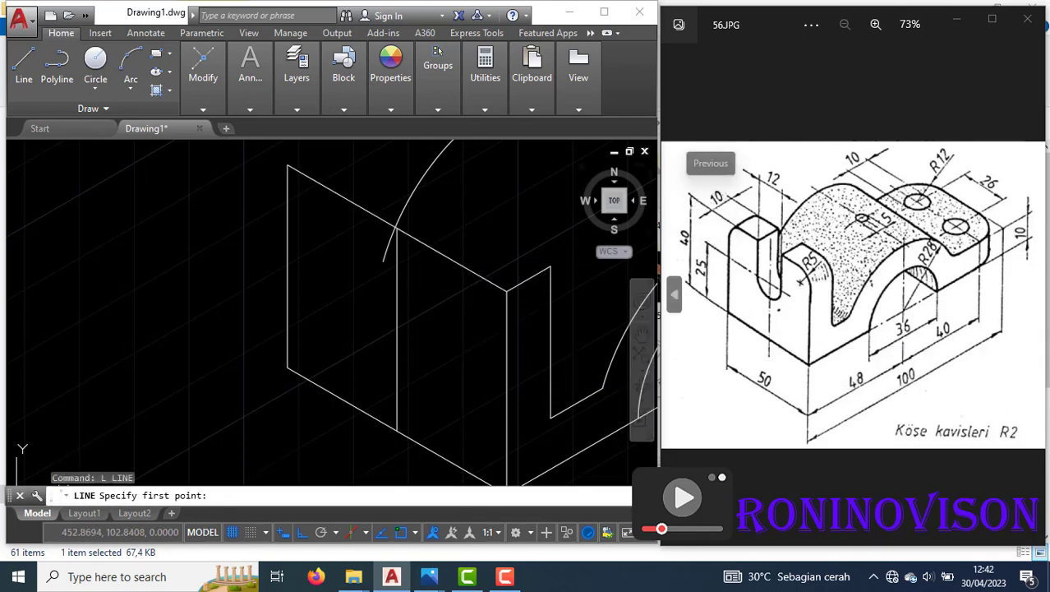
left_click(286, 367)
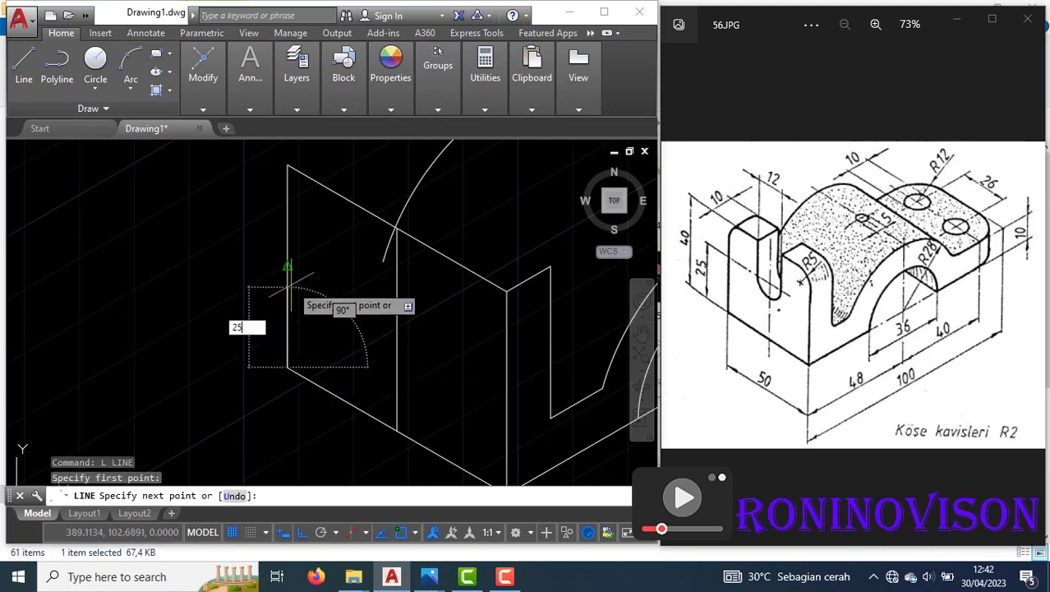
type("25")
key("Return")
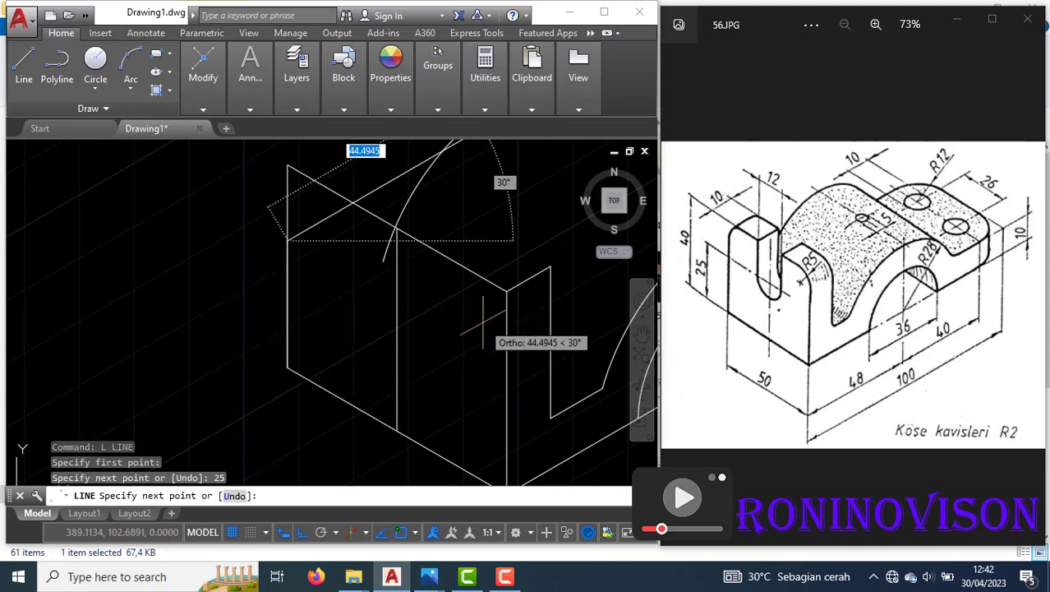
key("F5")
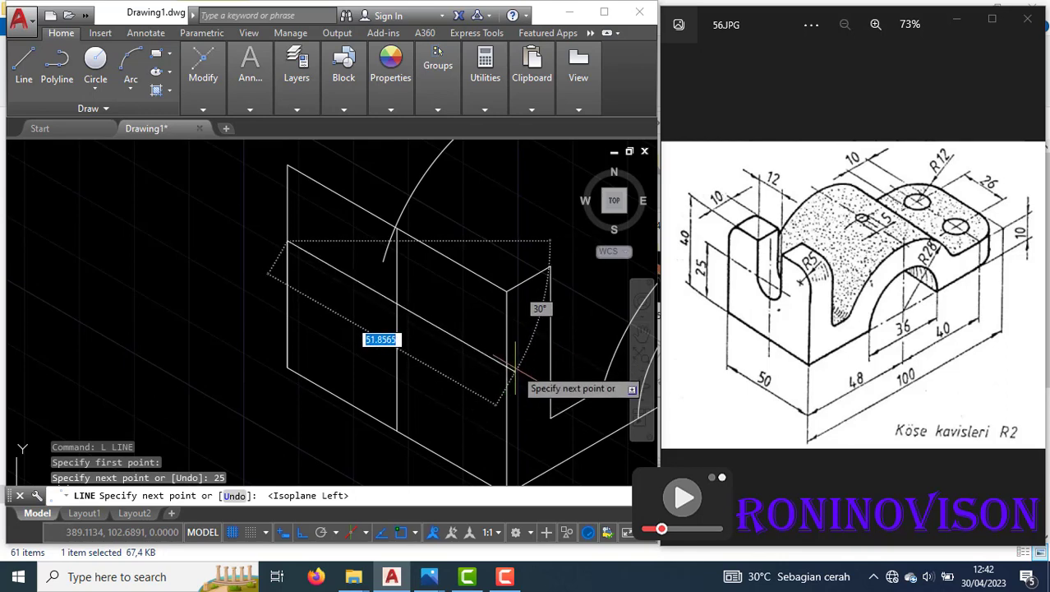
left_click(530, 386)
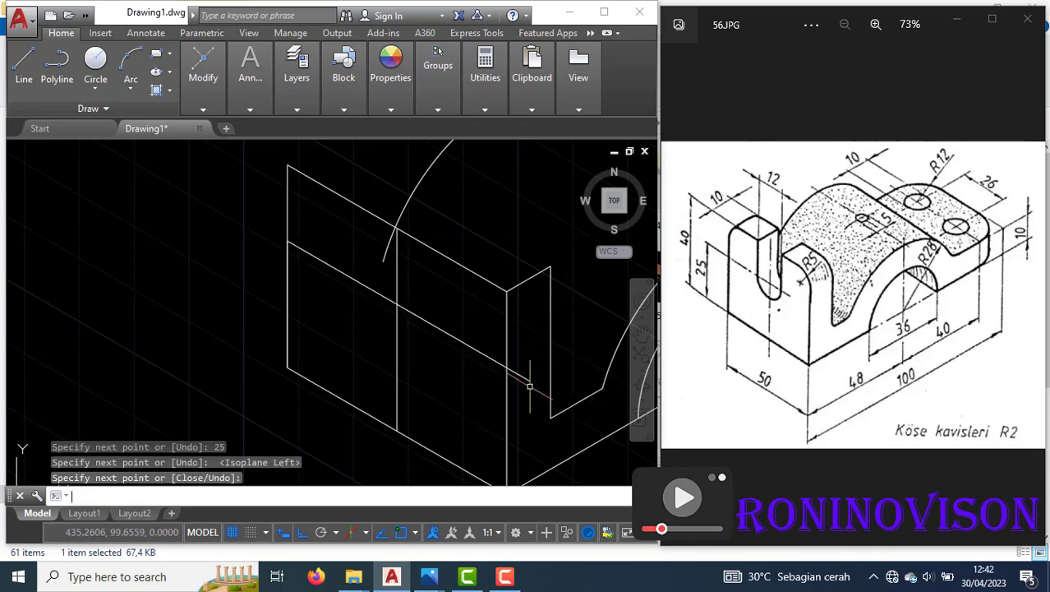
Trim the part of the cross line that extends beyond the end face's front vertical edge.
type("tr")
key("Return")
key("Return")
left_click(526, 382)
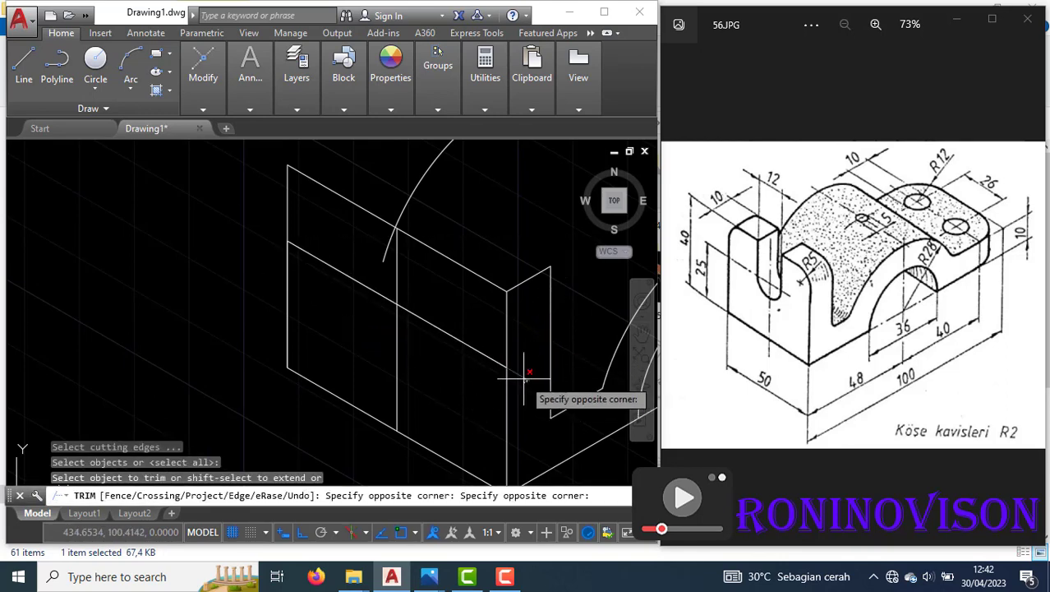
left_click(524, 377)
key("Escape")
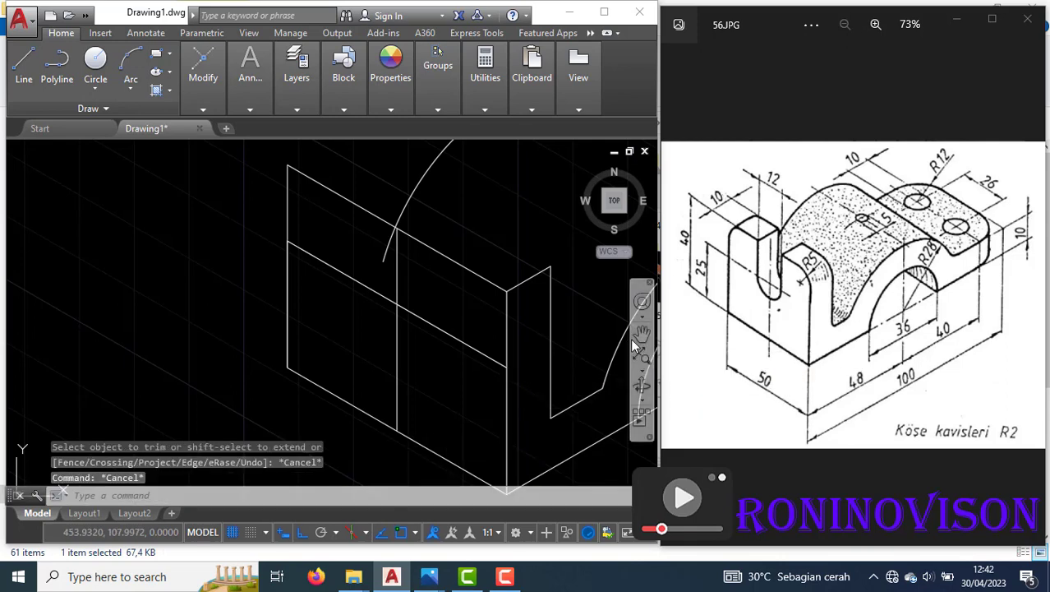
Draw an isocircle of radius 6 in the left isoplane, centred where the end face's vertical centre line and cross line intersect.
type("el")
key("Return")
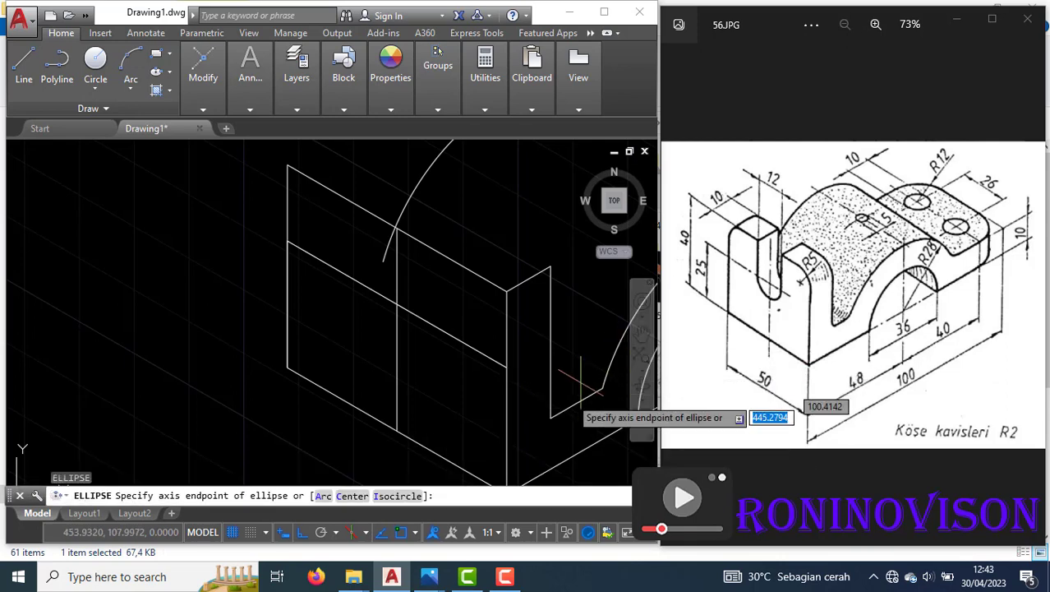
left_click(401, 496)
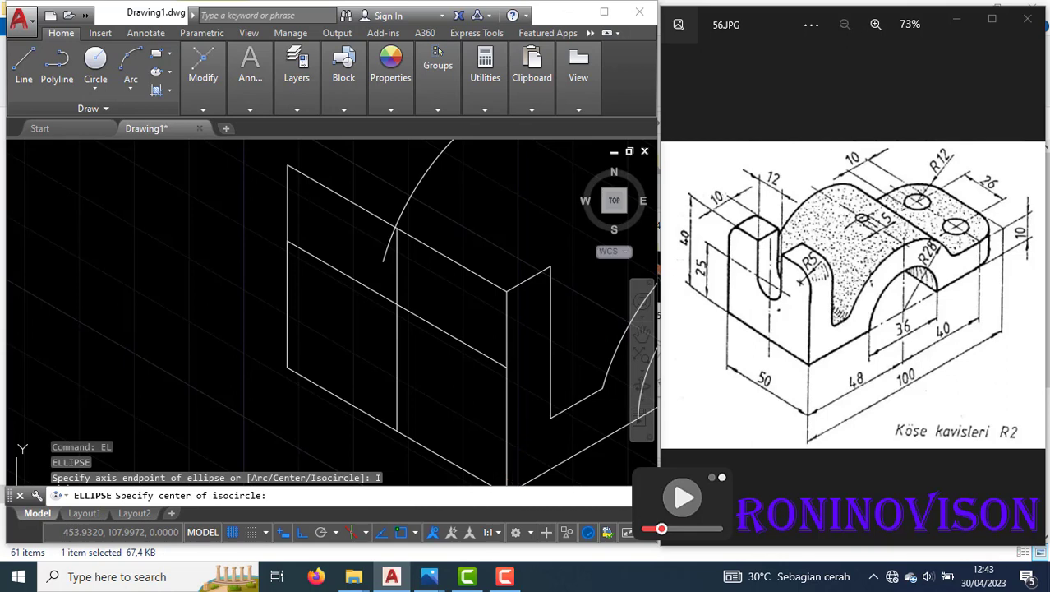
left_click(396, 305)
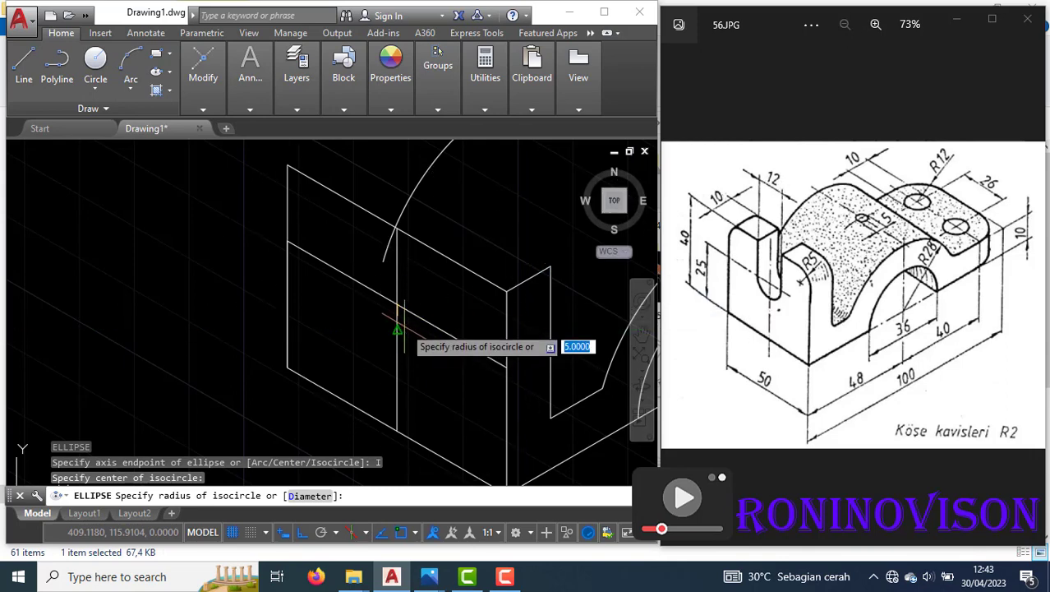
type("6")
key("Return")
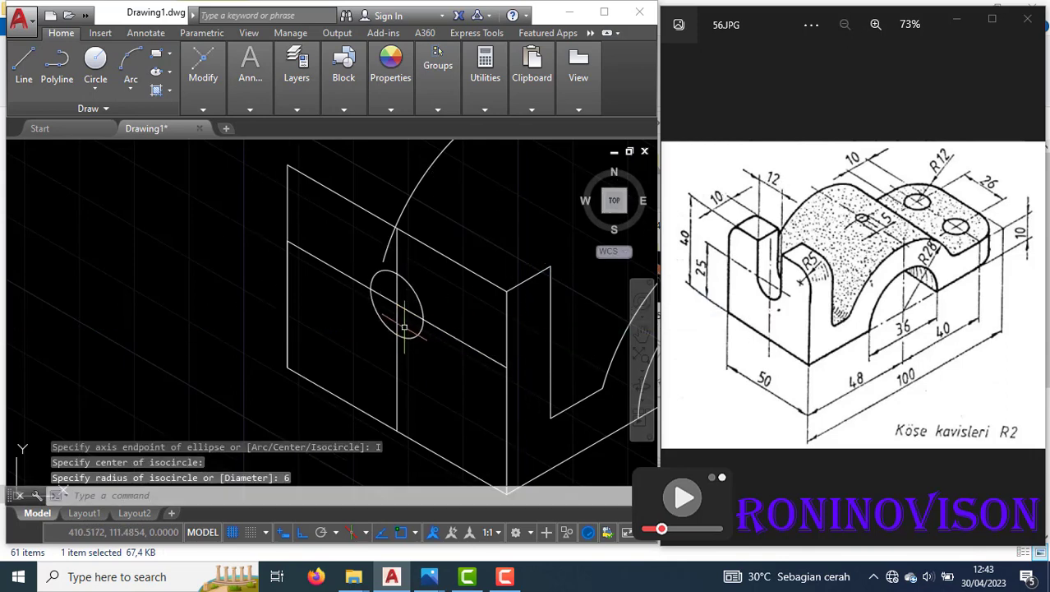
Trim the upper half of the radius 6 isocircle above the cross line on the end face.
type("tr")
key("Return")
key("Return")
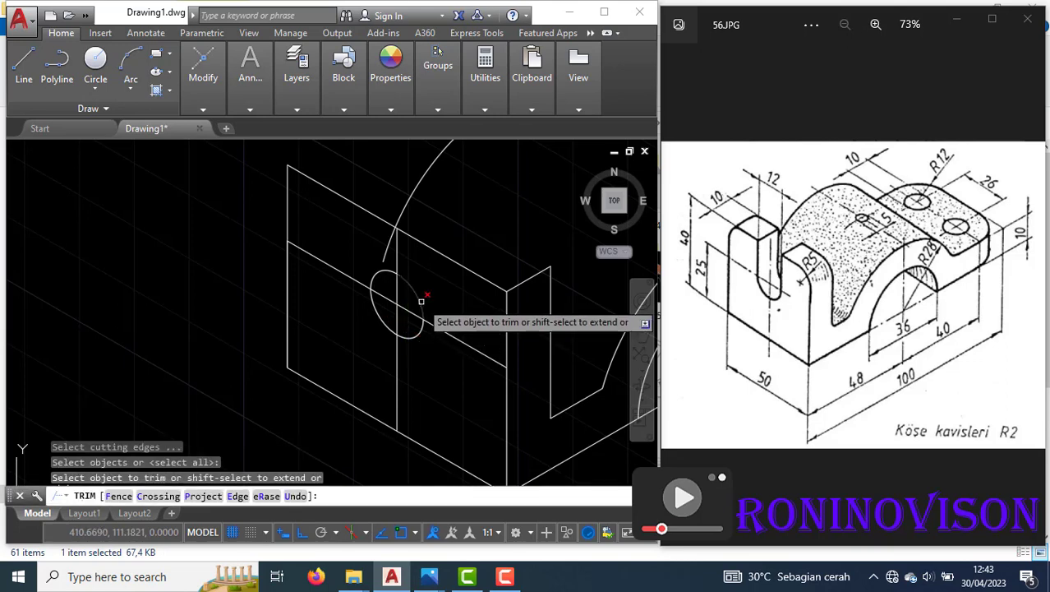
left_click(374, 277)
key("Escape")
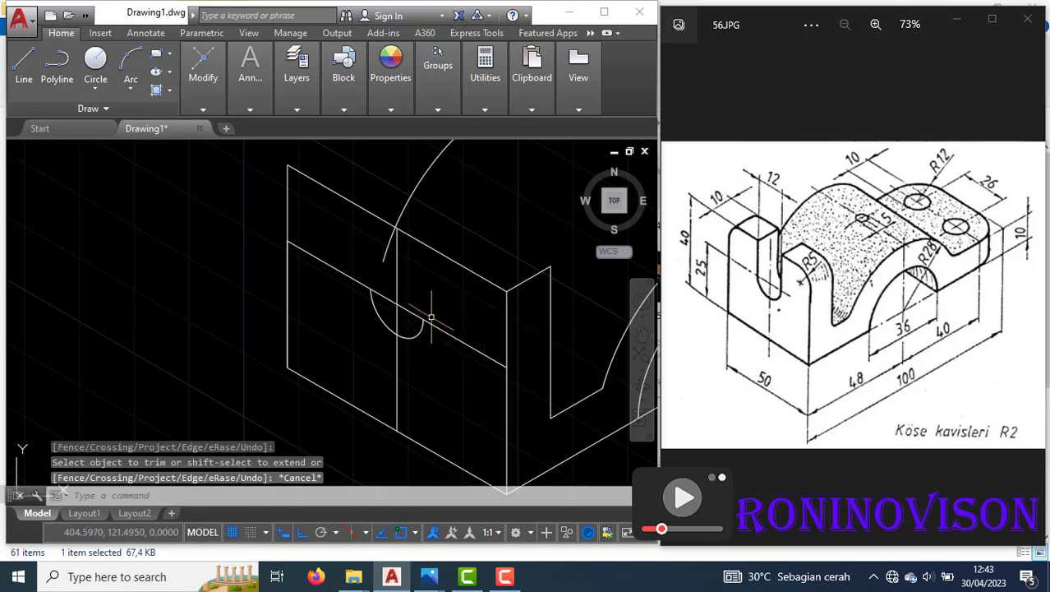
Draw two vertical lines from the ends of the remaining half isocircle up past the end face's top edge.
type("l")
key("Return")
left_click(422, 319)
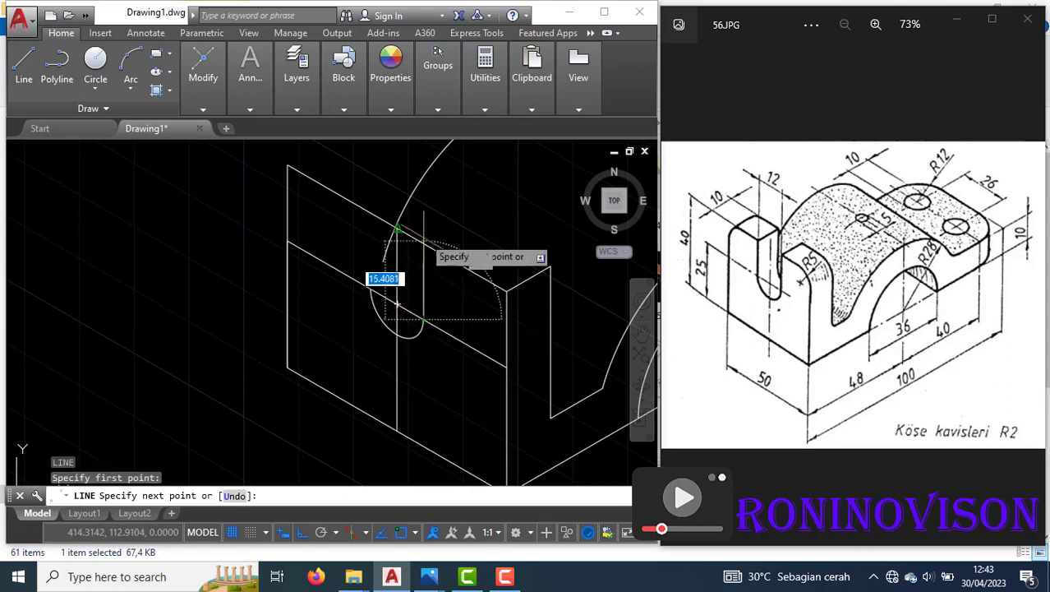
left_click(433, 206)
key("Return")
key("Return")
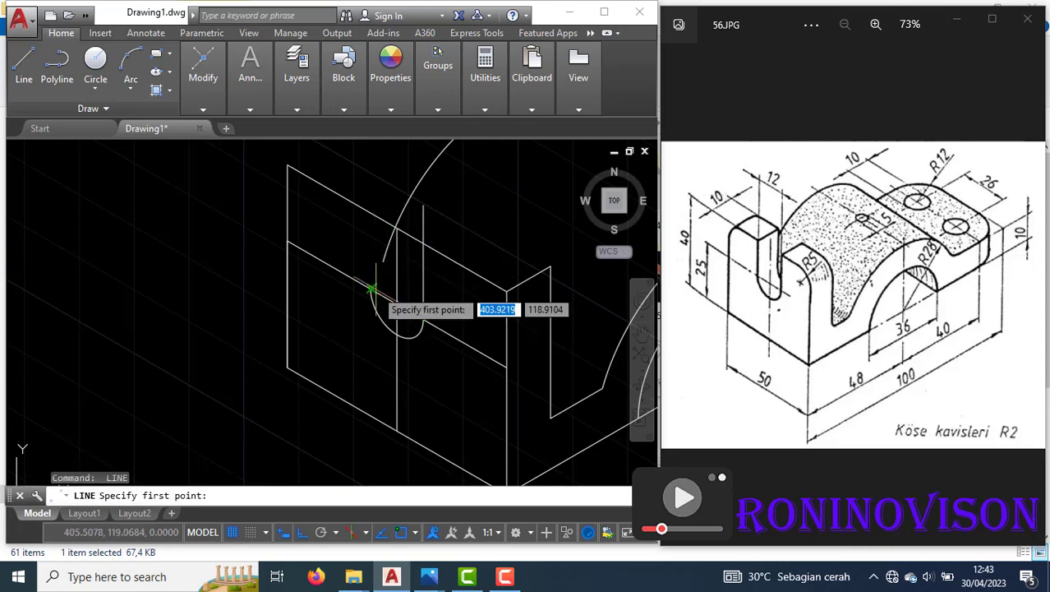
left_click(371, 290)
left_click(370, 196)
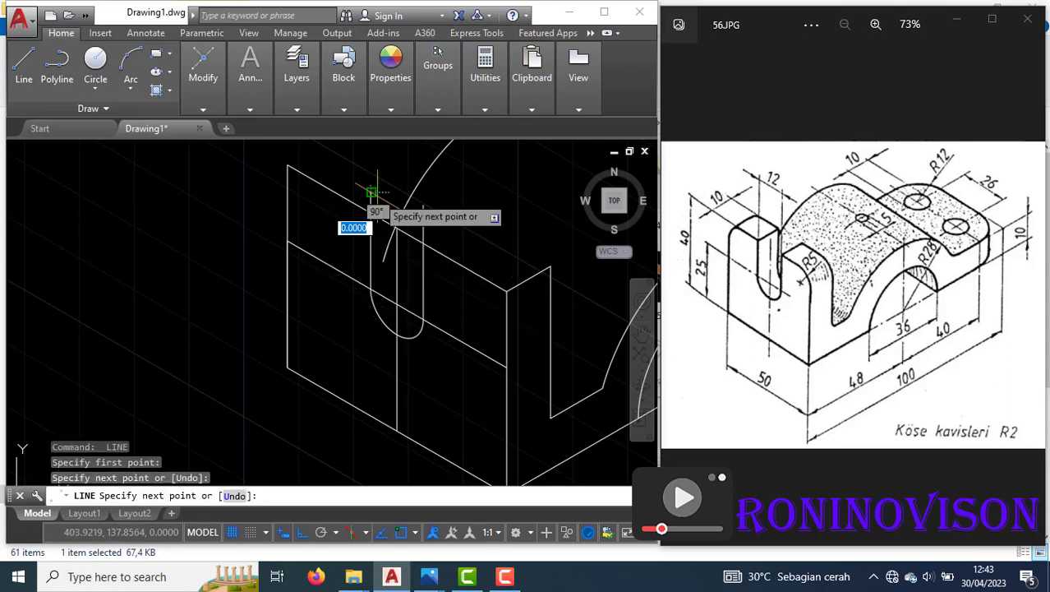
key("Return")
Trim the notch opening: the vertical lines' overhanging ends, the top edge between them and the cross line inside the notch.
type("tr")
key("Return")
key("Return")
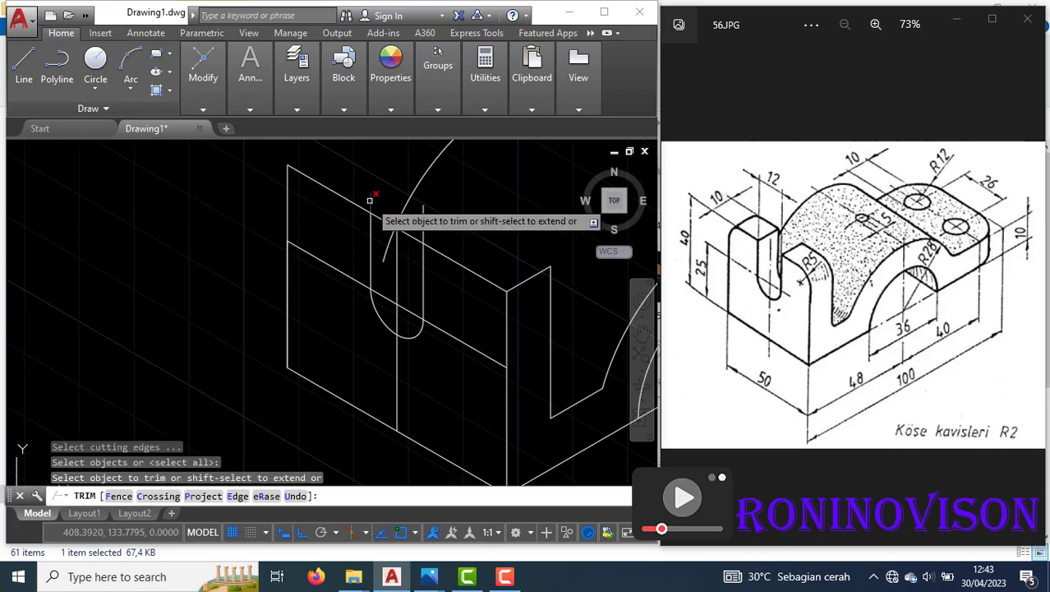
left_click(371, 203)
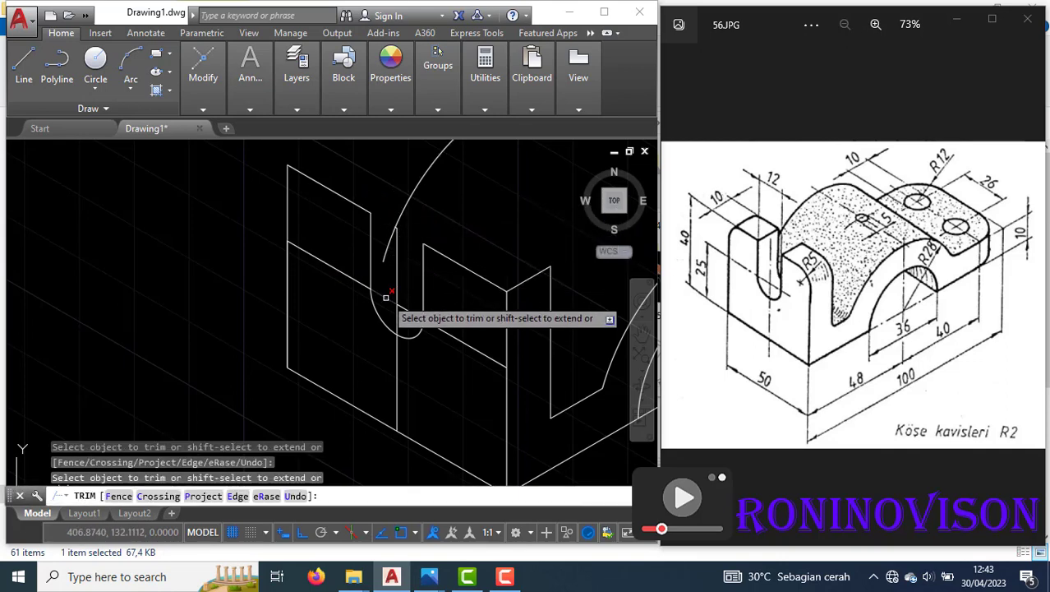
key("Escape")
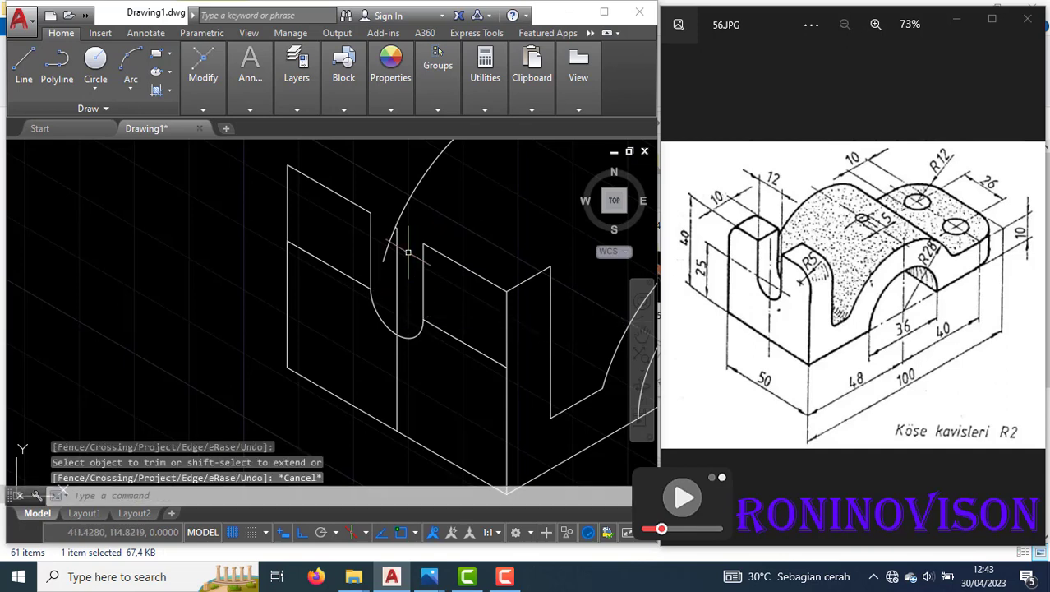
Erase the short leftover piece of the top edge between the saddle's back arc and the vertical centre line.
scroll(372, 190, "up", 5)
scroll(371, 169, "down", 2)
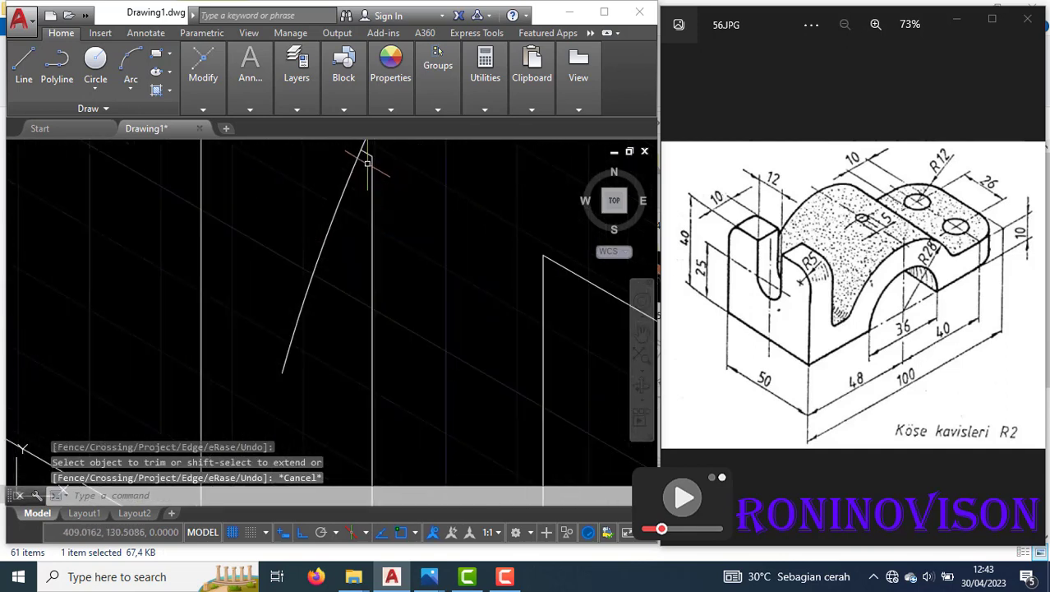
left_click(367, 153)
type("e")
key("Return")
scroll(415, 363, "down", 3)
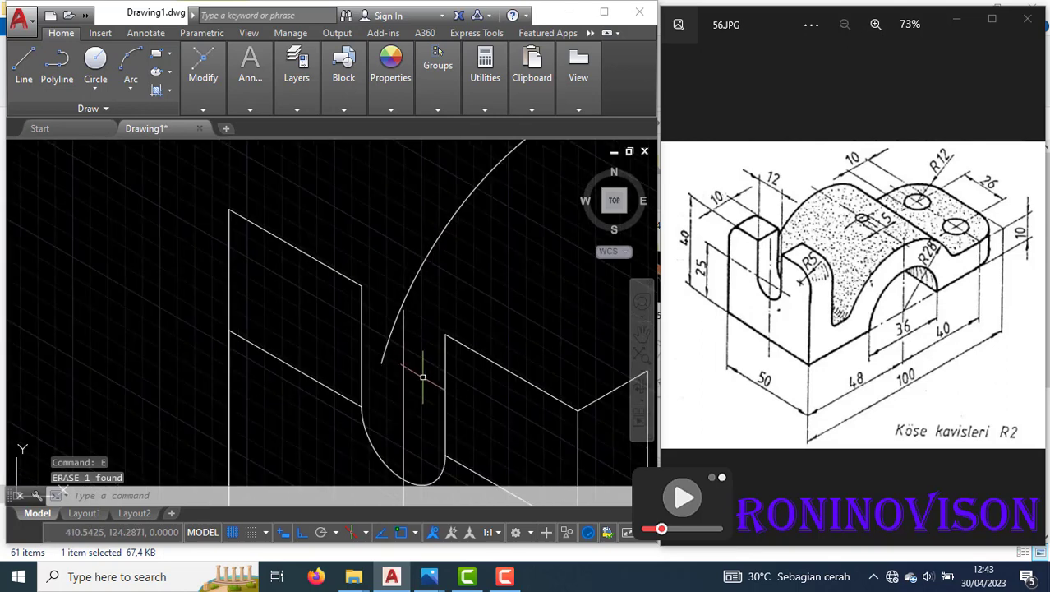
scroll(424, 383, "down", 2)
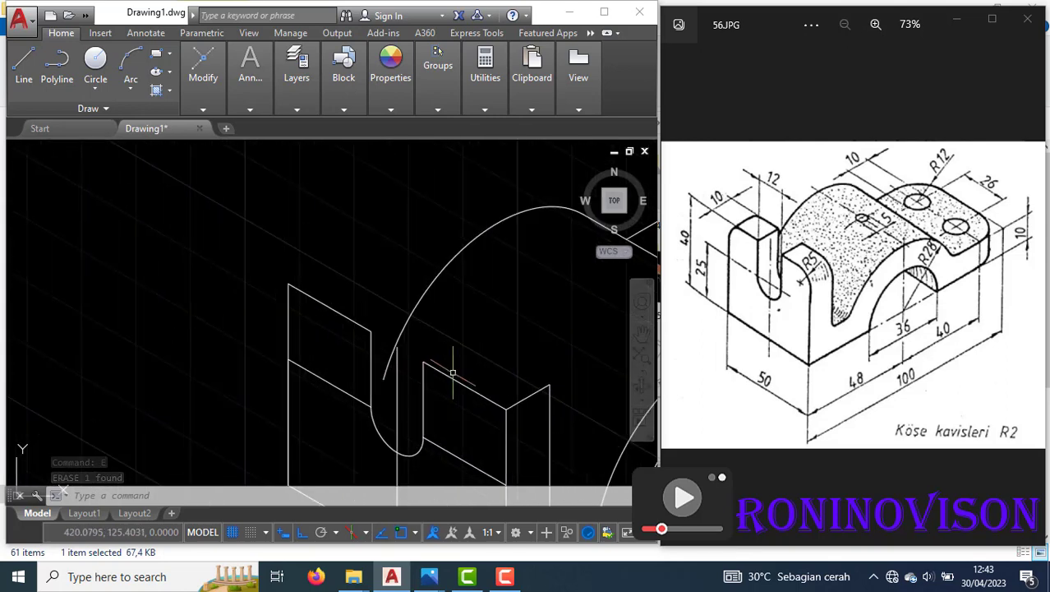
Copy both top edge segments and the notch's back vertical edge from the end face's front top corner to the front prong's inner top corner.
left_click(449, 392)
left_click(443, 367)
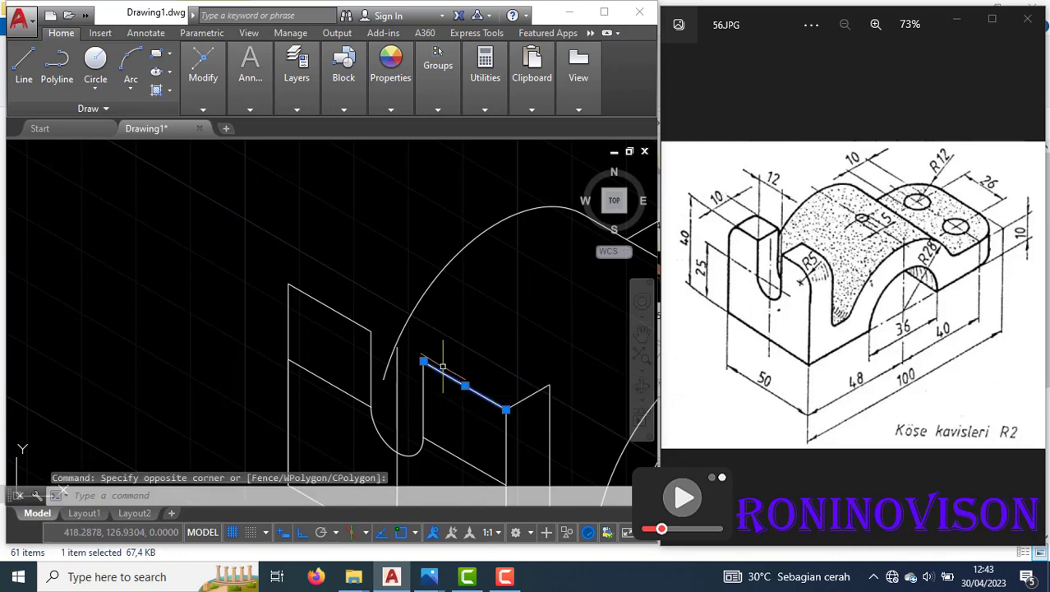
left_click(382, 336)
left_click(356, 315)
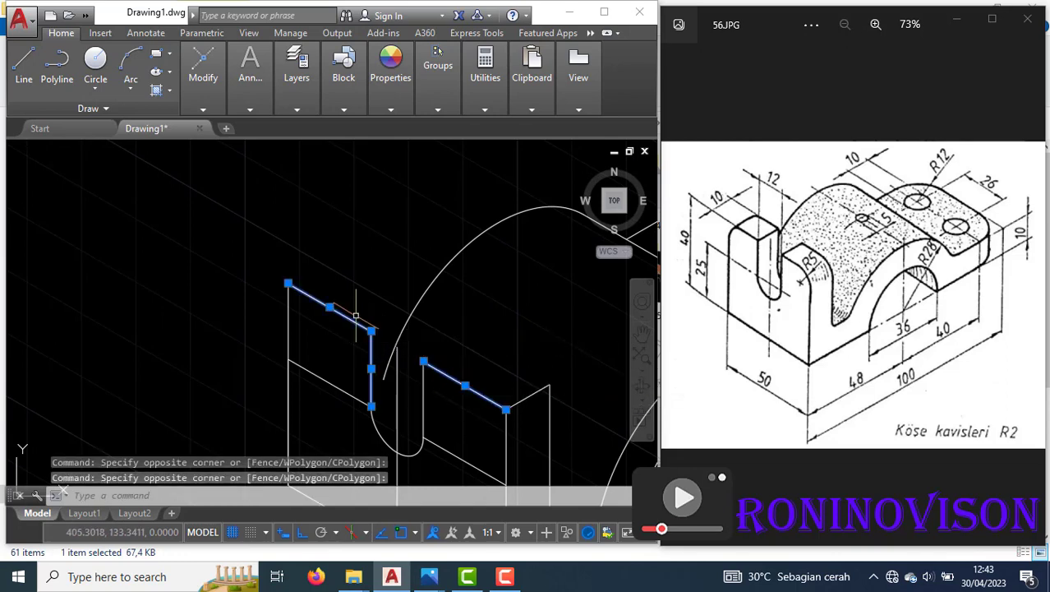
scroll(330, 310, "down", 2)
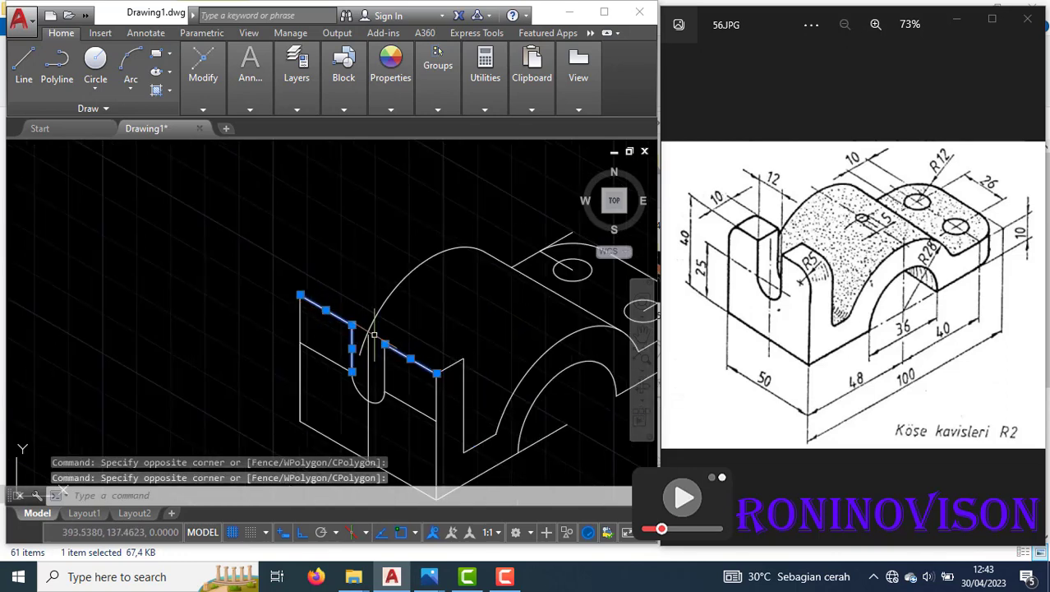
type("co")
key("Return")
left_click(437, 371)
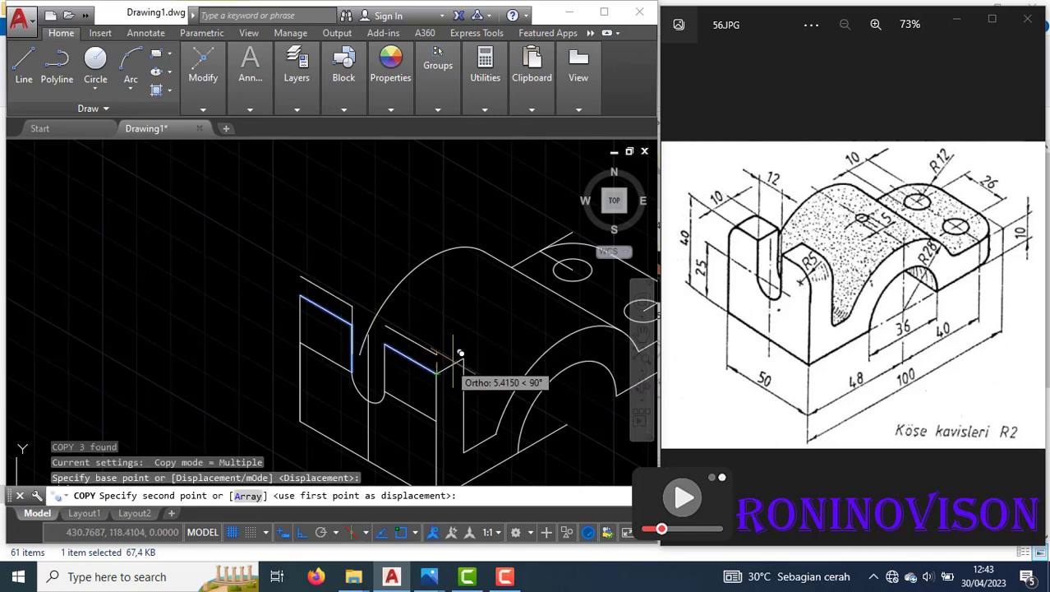
left_click(463, 356)
key("Escape")
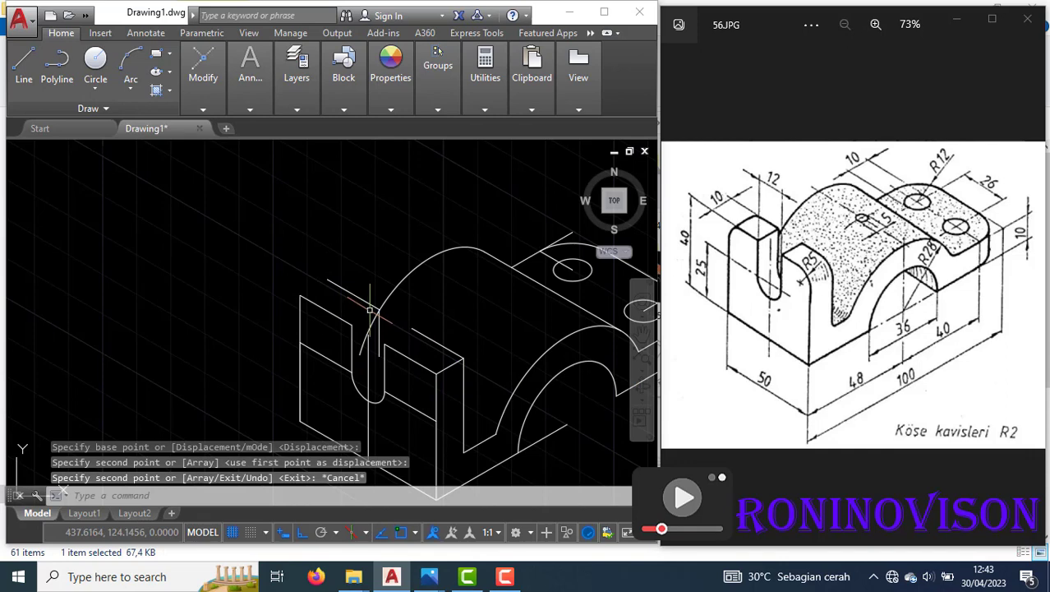
Copy the notch's bottom arc from its back end to the lower end of the copied vertical edge.
scroll(382, 363, "up", 1)
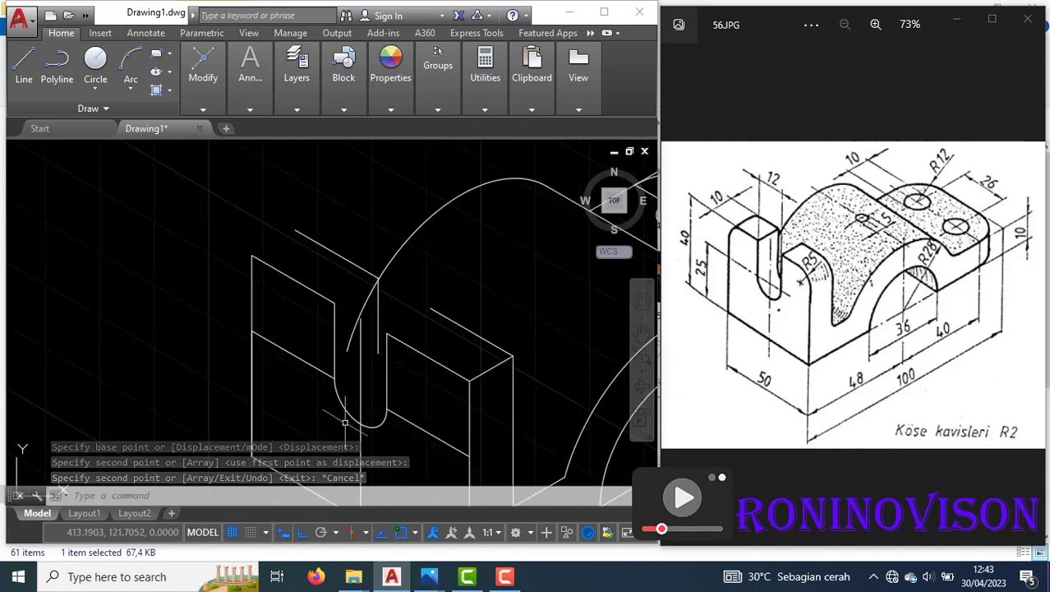
left_click(346, 420)
left_click(332, 407)
type("co")
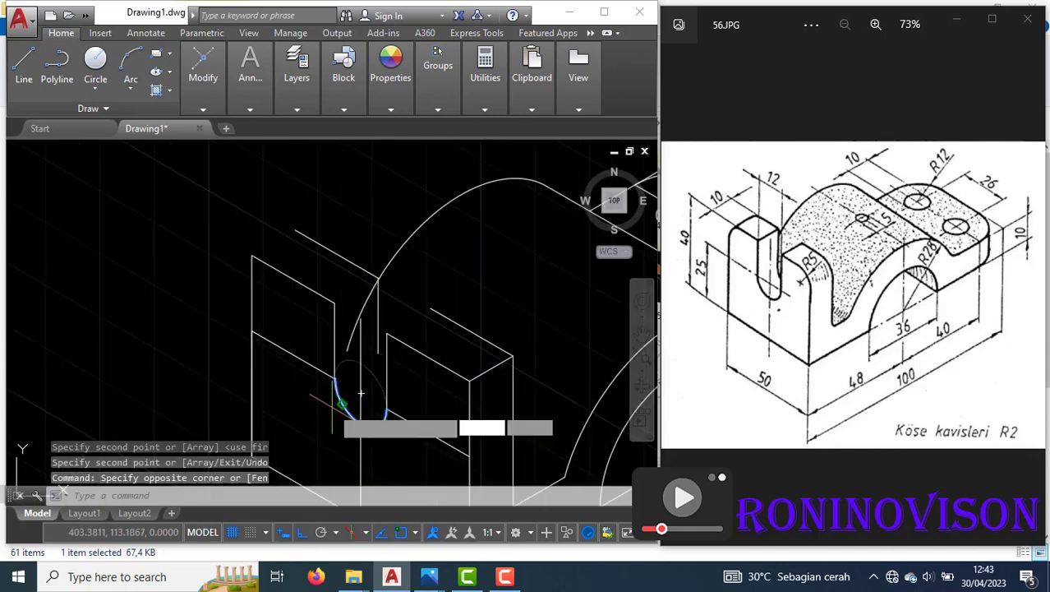
key("Return")
scroll(374, 403, "up", 2)
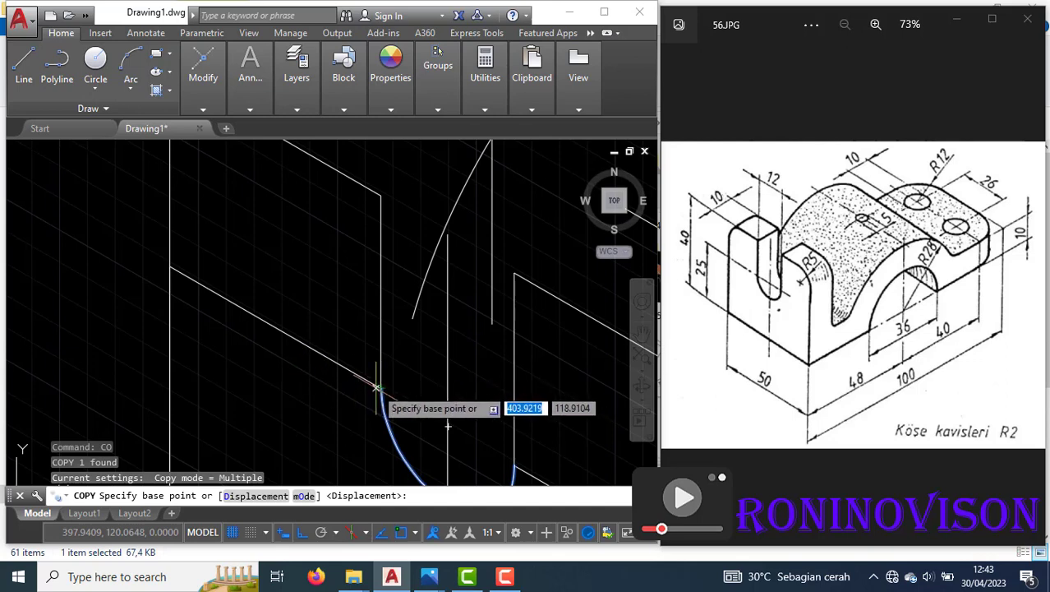
left_click(381, 387)
left_click(493, 323)
key("Escape")
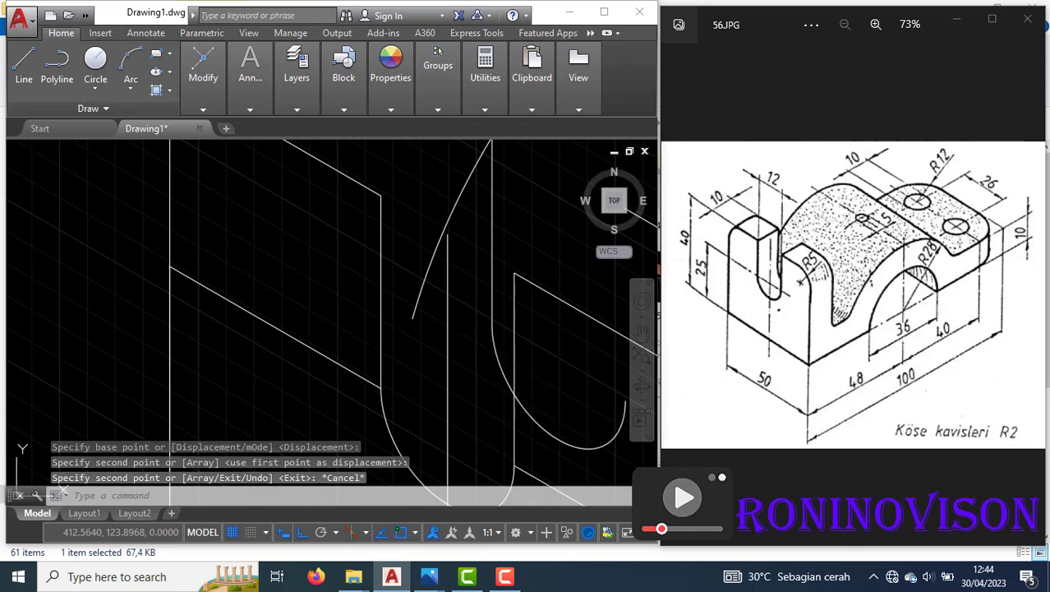
Trim the part of the copied notch arc that extends beyond the notch's front vertical edge.
type("tr")
key("Return")
key("Return")
left_click(522, 402)
key("Escape")
scroll(441, 337, "down", 3)
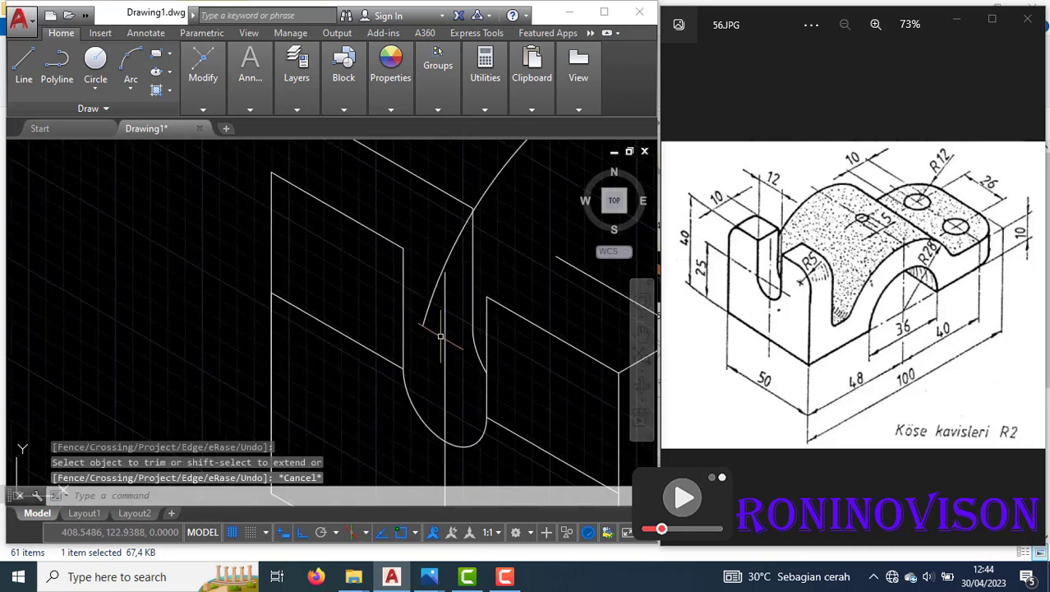
Draw the back prong's outer top edge, joining the end face's back top corner to the end of the copied top line.
type("l")
key("Return")
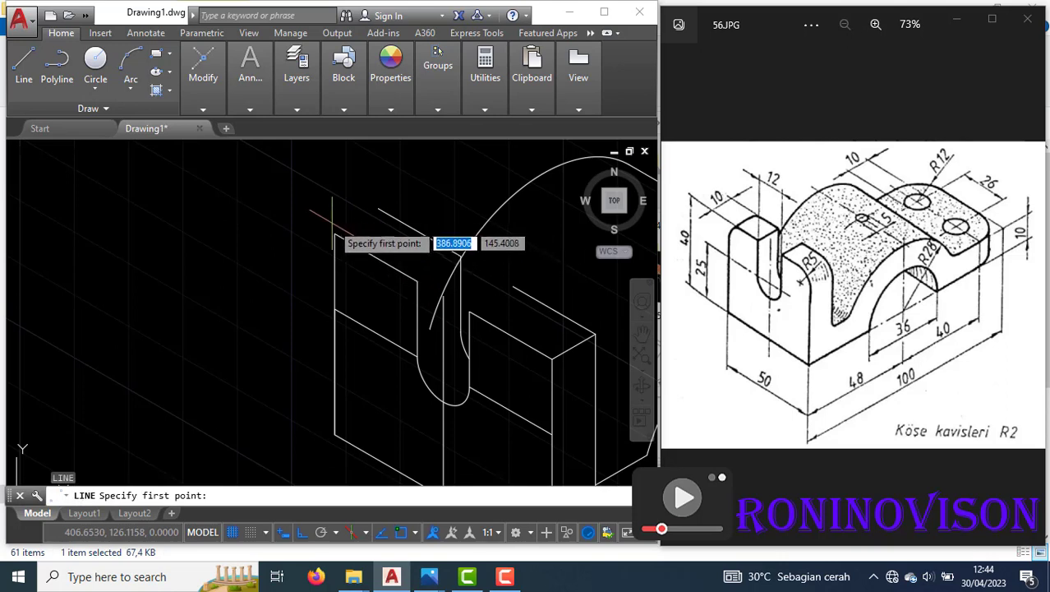
left_click(335, 233)
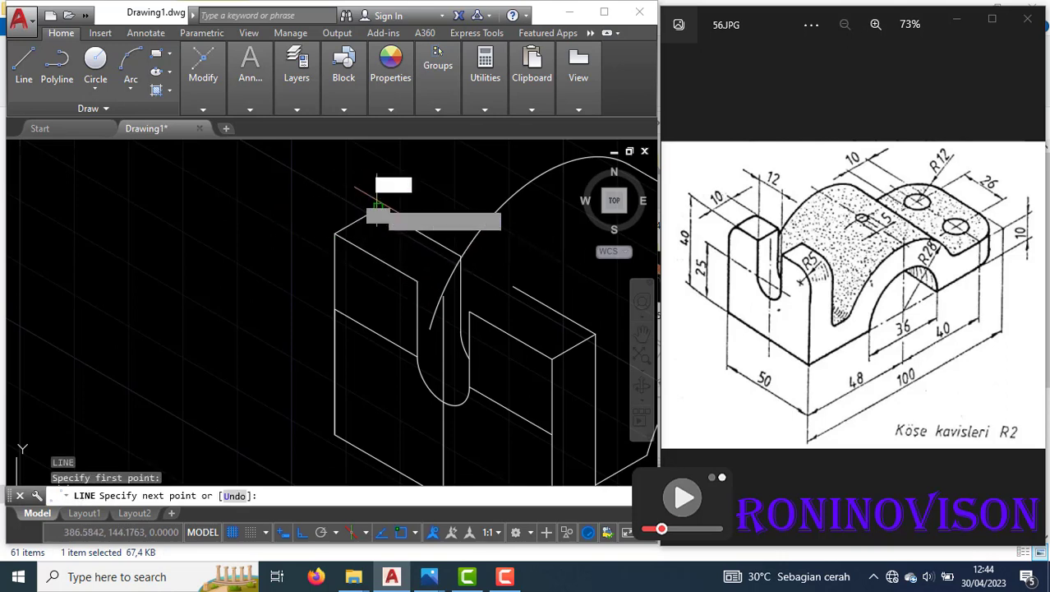
left_click(376, 203)
key("Return")
scroll(317, 242, "down", 2)
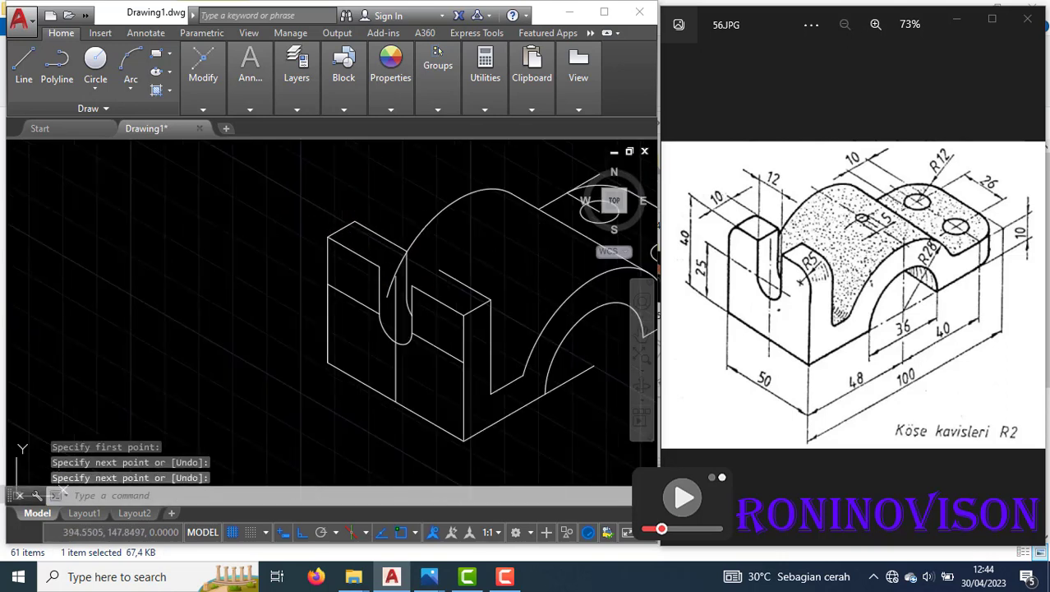
Draw two lines joining the front and copied top corners on both sides of the notch.
scroll(427, 305, "up", 2)
type("l")
key("Return")
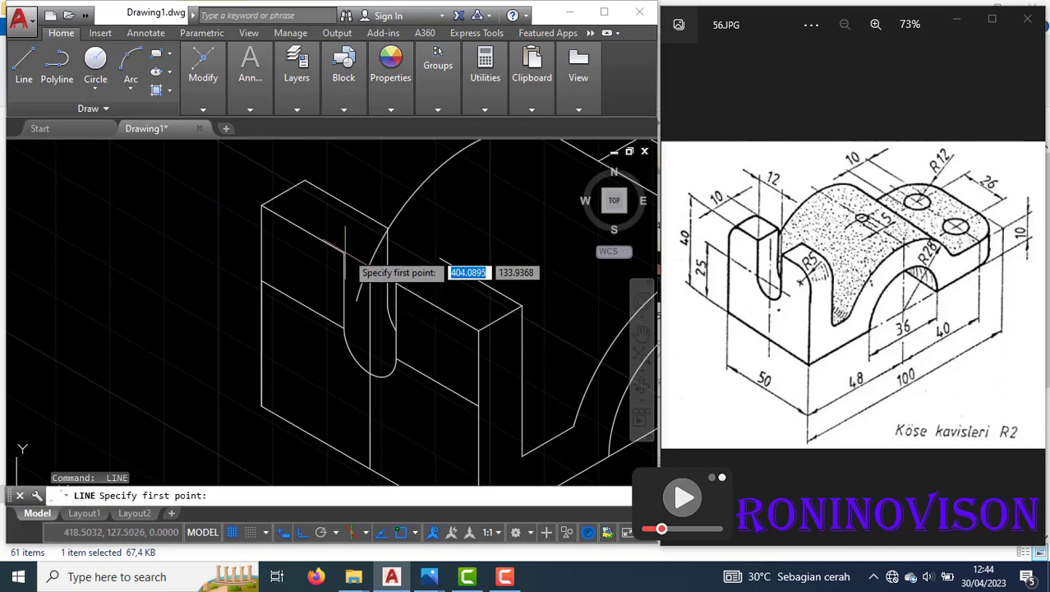
left_click(374, 242)
left_click(387, 225)
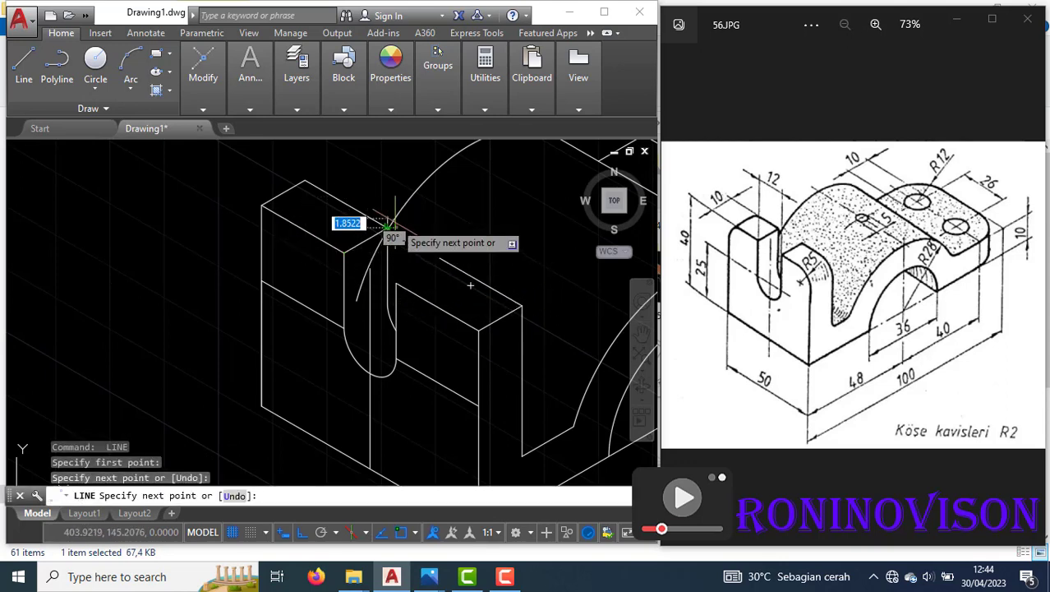
key("Return")
key("Return")
left_click(397, 283)
left_click(439, 255)
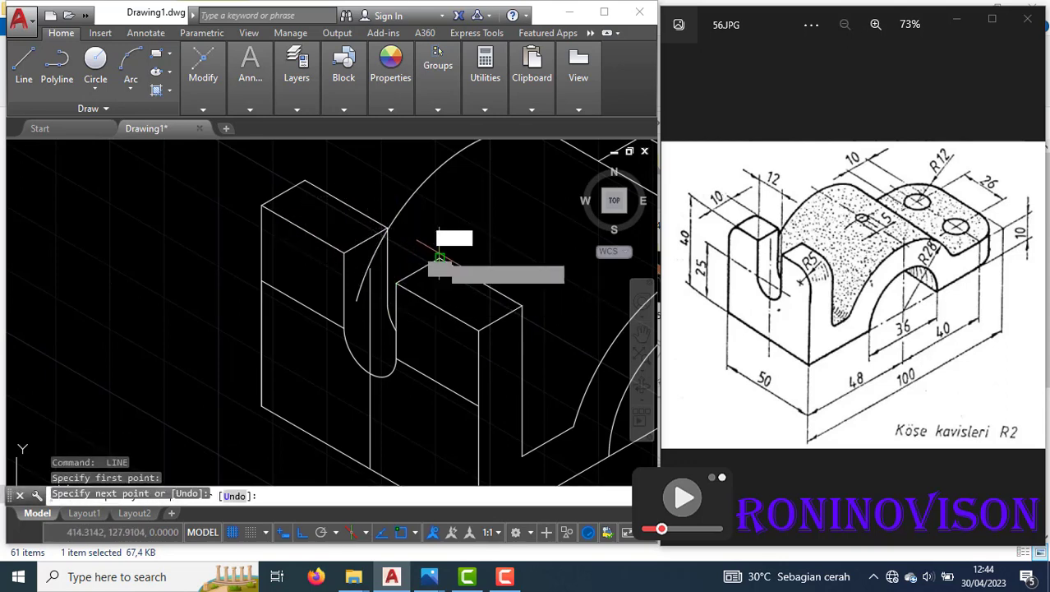
key("Return")
Trim the part of the saddle's back arc below the back prong's corner and the centre line inside the notch.
key("Return")
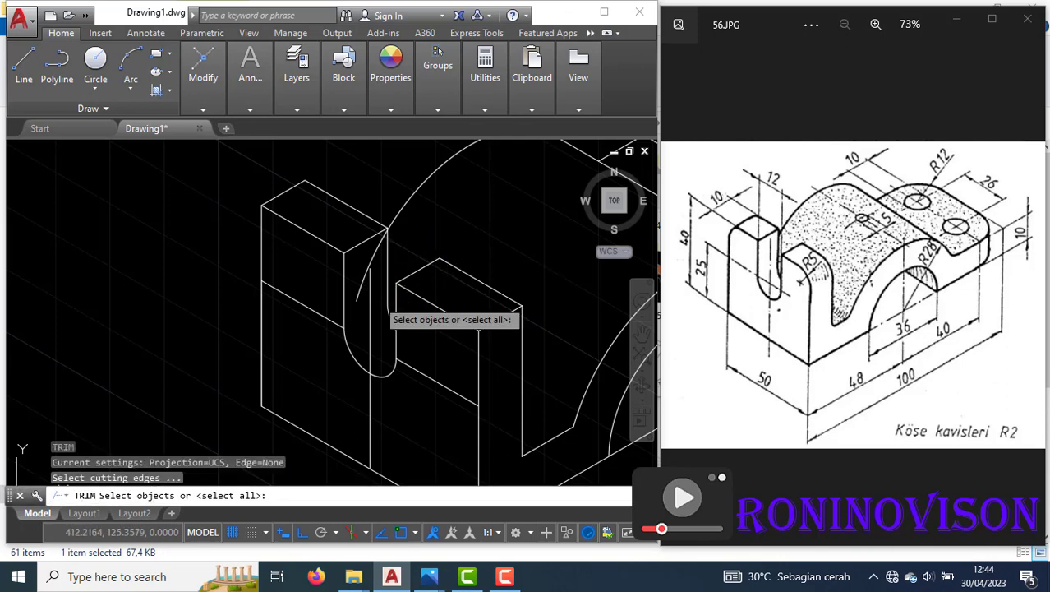
key("Return")
left_click(360, 280)
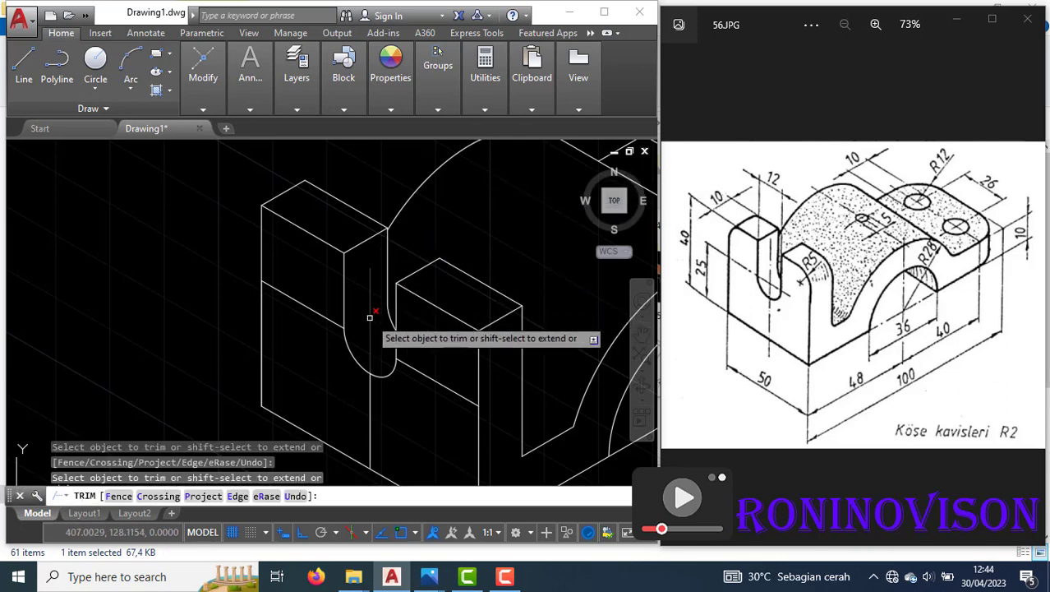
key("Escape")
scroll(368, 310, "down", 4)
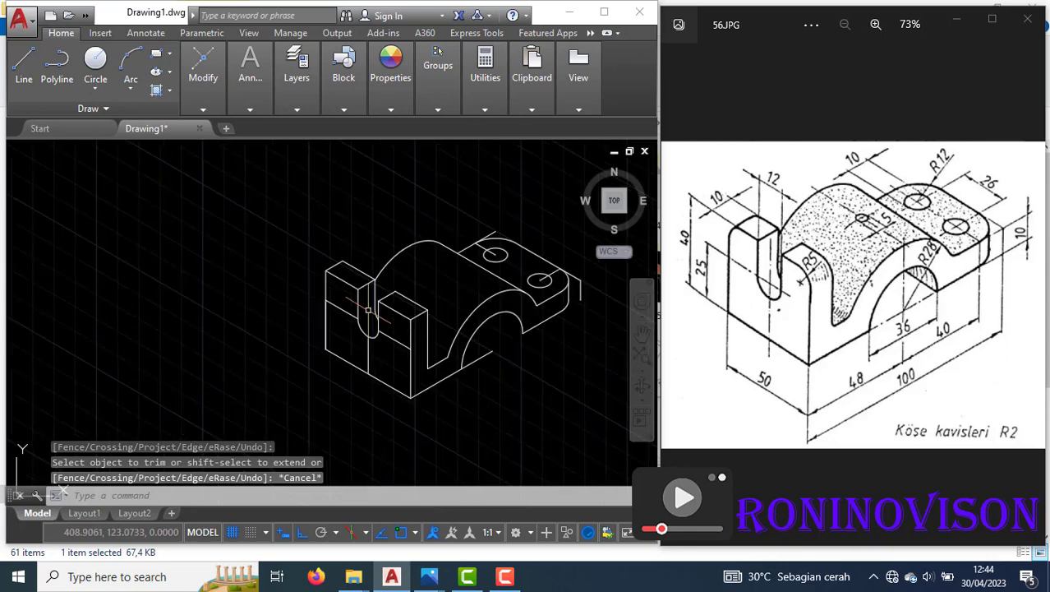
scroll(374, 309, "up", 2)
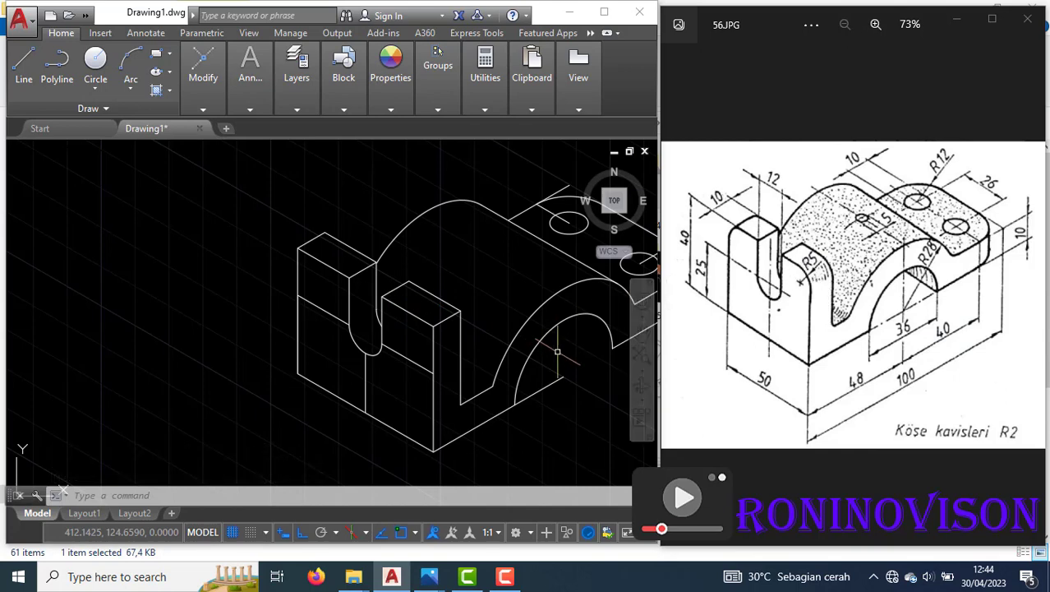
key("Return")
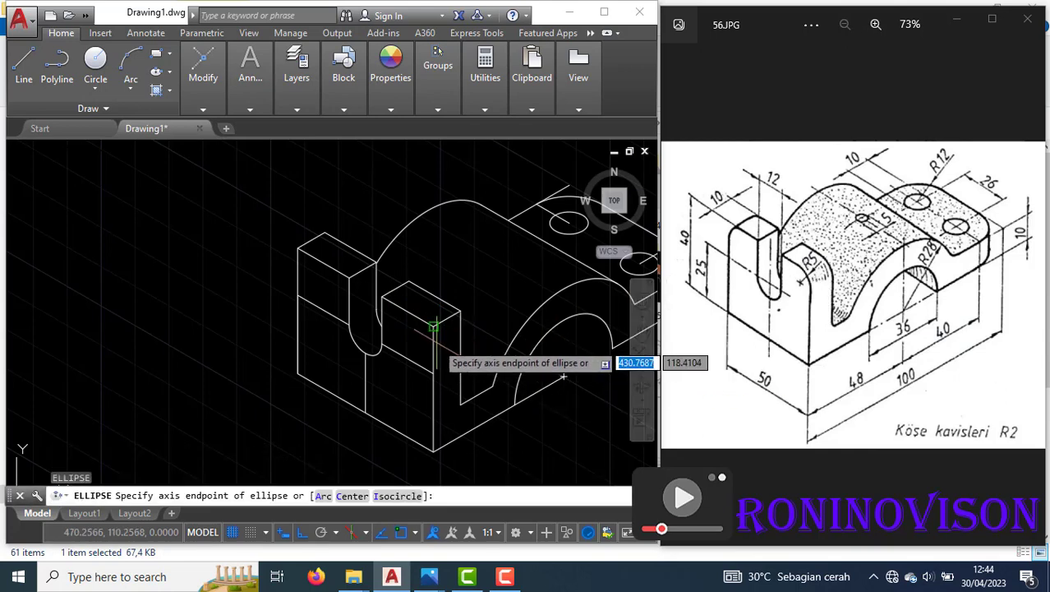
key("Escape")
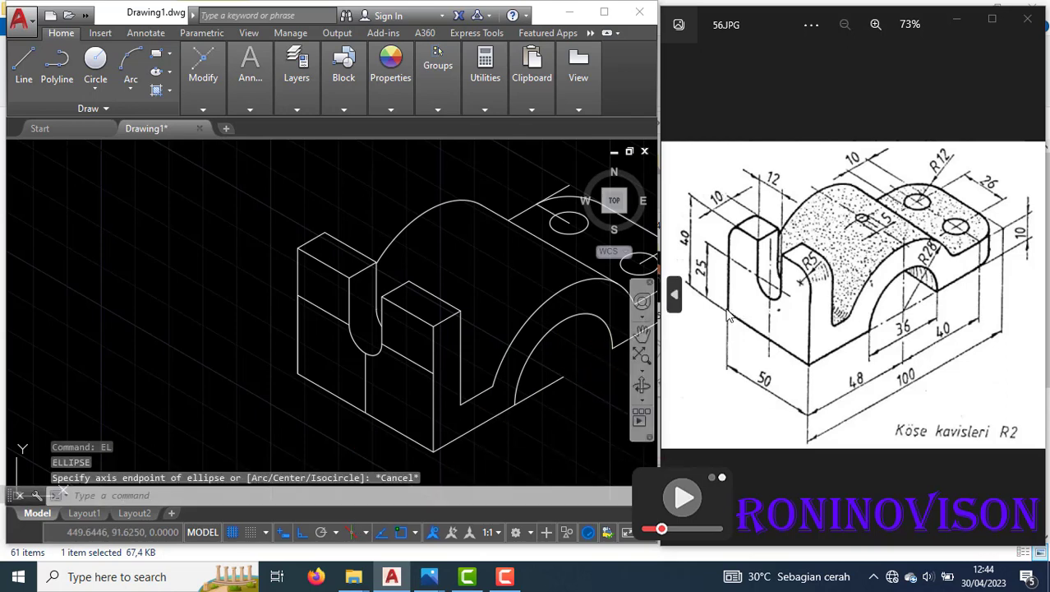
Draw construction lines from the end face's front top corner, 5 units down and 5 units inward along the face.
type("l")
key("Return")
left_click(433, 327)
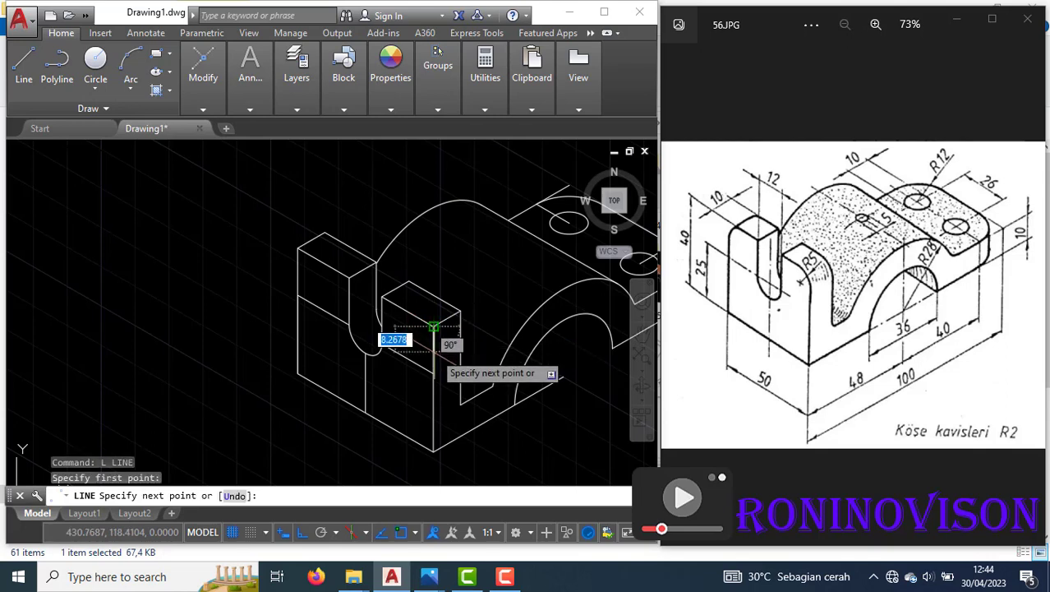
type("5")
key("Return")
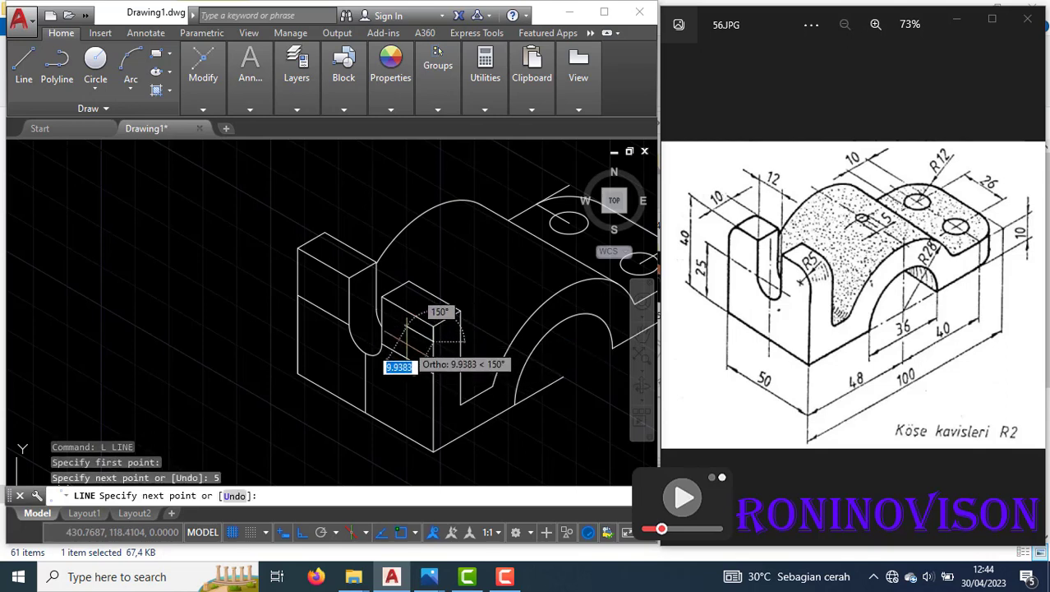
type("5")
key("Return")
key("Return")
Draw construction lines from the end face's back top corner, 5 units down and 5 units inward.
key("Return")
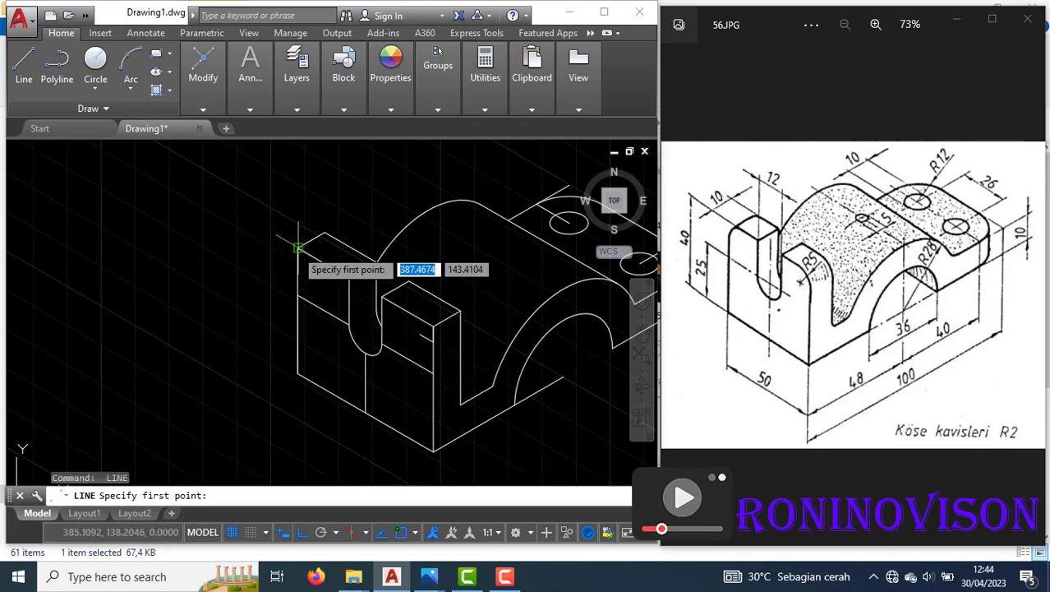
left_click(298, 247)
key("Return")
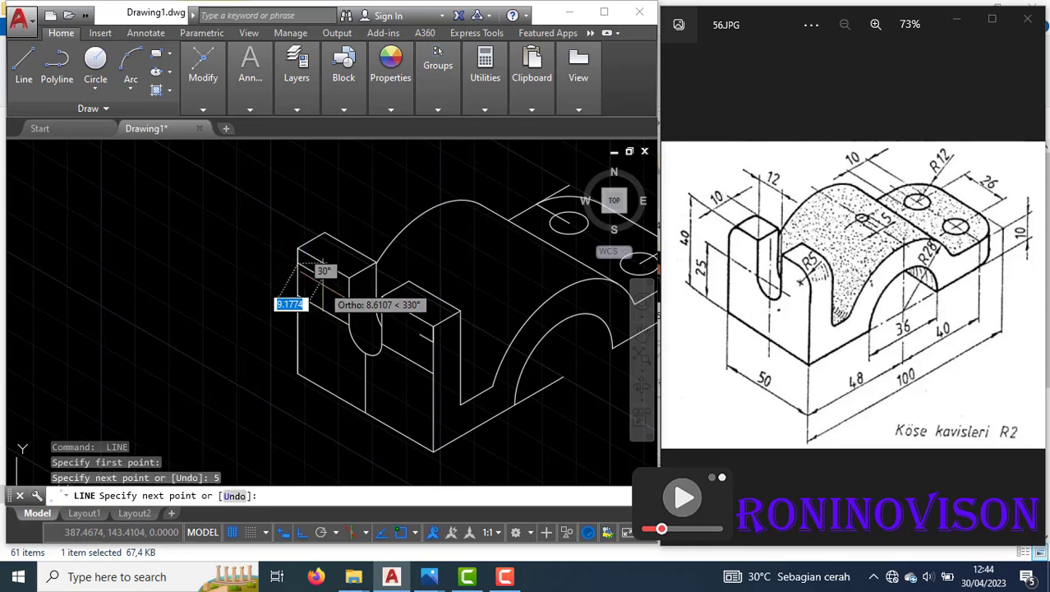
key("Return")
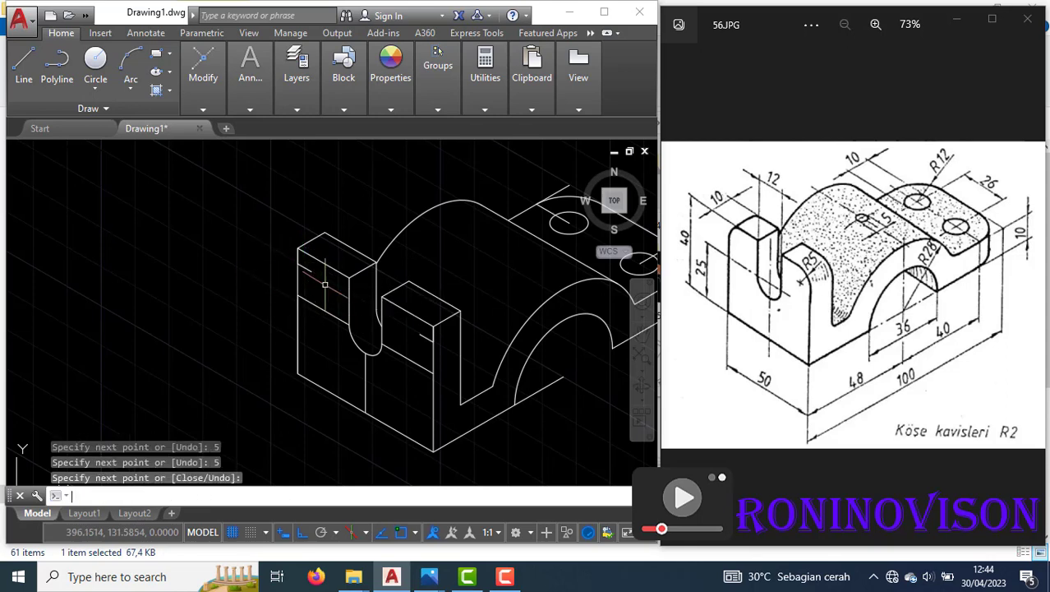
Draw a radius 5 isocircle on the end face, centred at the inner end of the front prong's construction line.
type("el")
key("Return")
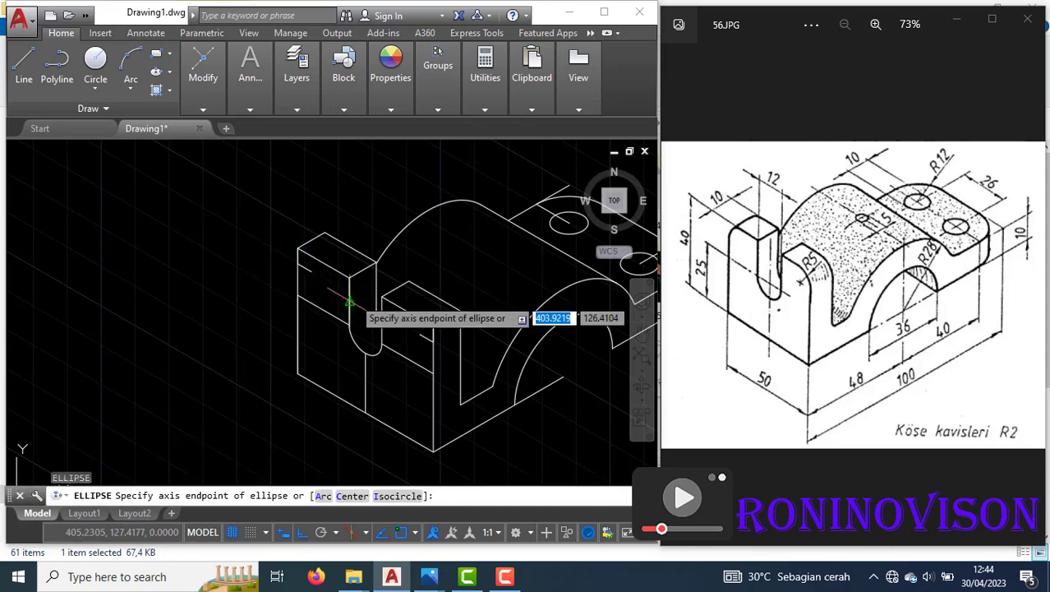
left_click(400, 496)
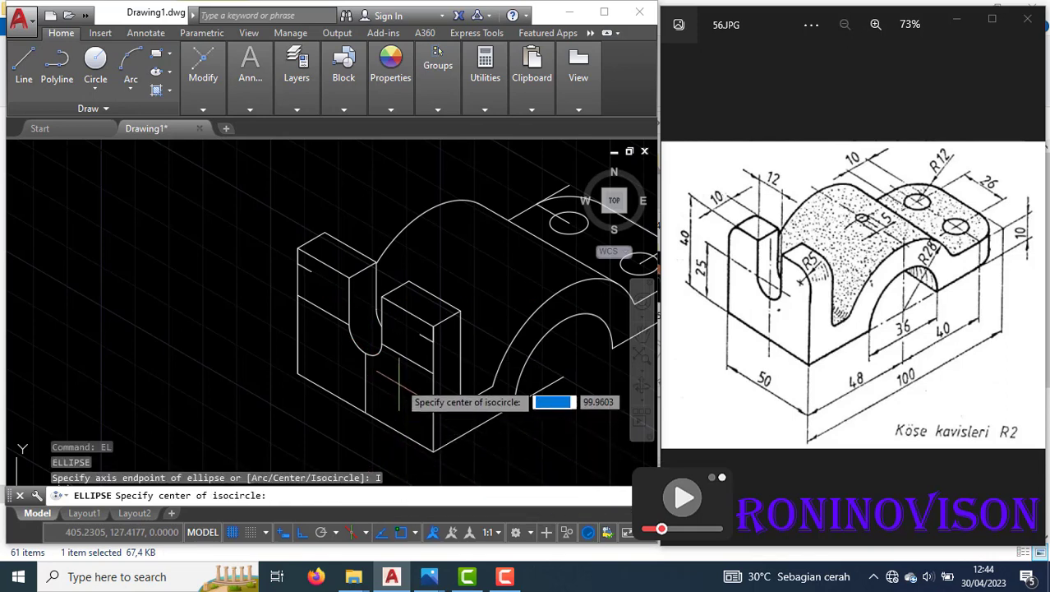
left_click(414, 356)
scroll(417, 349, "up", 2)
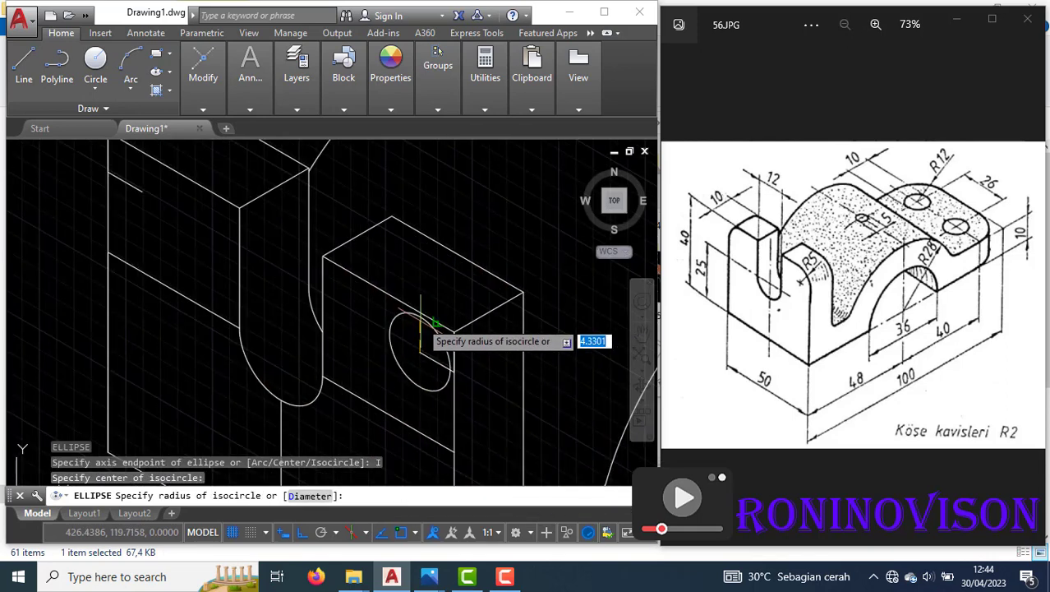
key("Return")
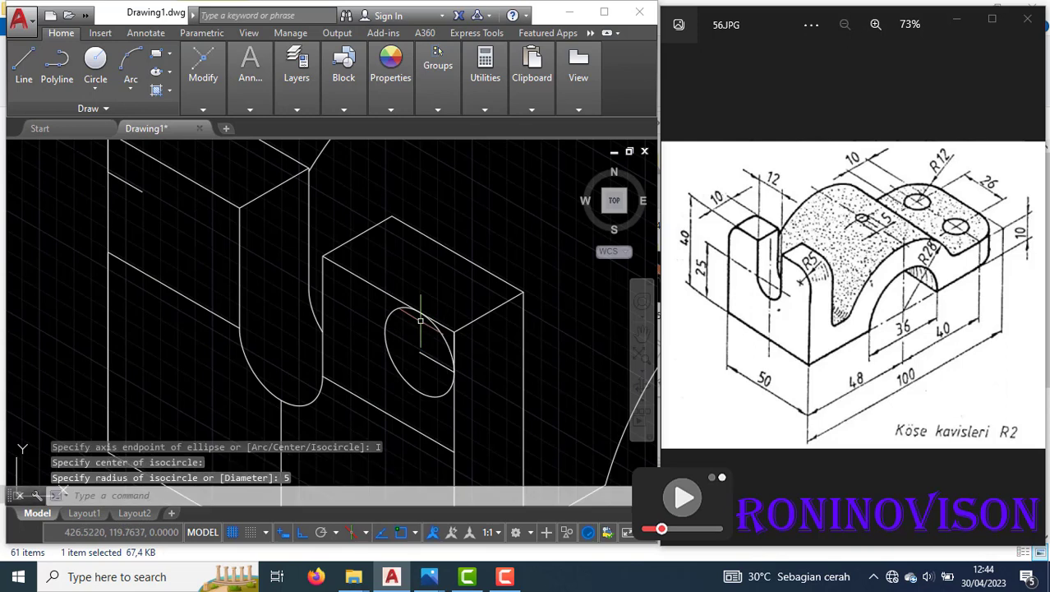
Trim the front prong's isocircle to leave only the arc rounding its outer top corner.
type("tr")
key("Return")
key("Return")
left_click(394, 313)
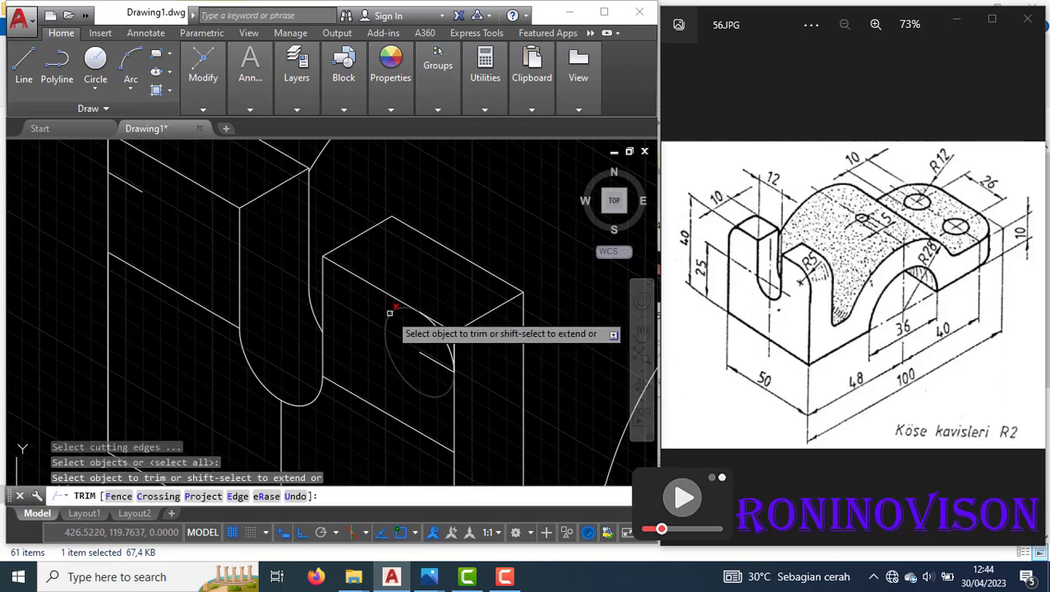
key("Escape")
scroll(284, 366, "down", 2)
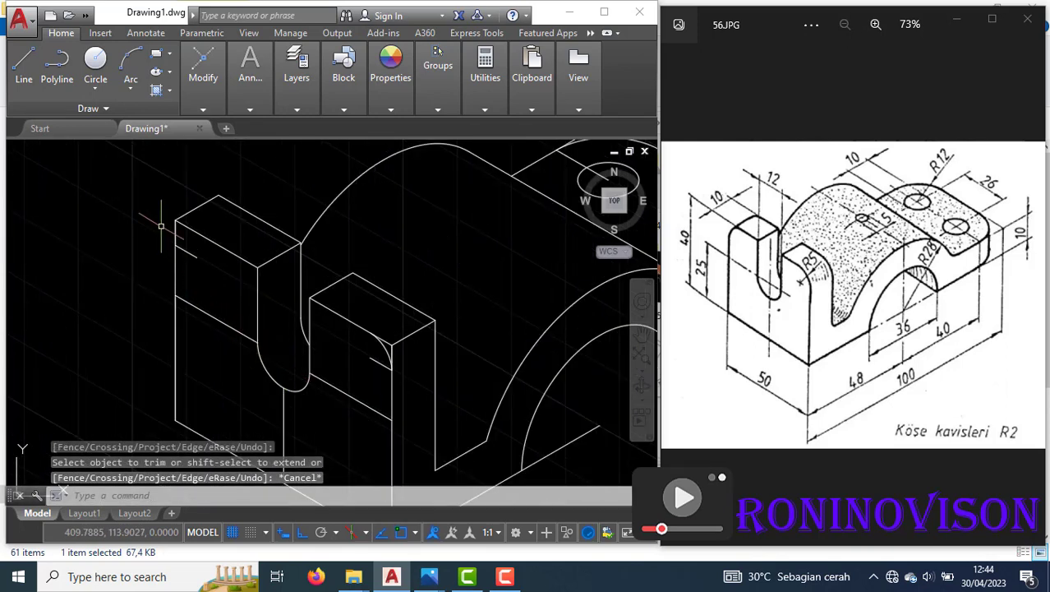
Draw a radius 5 isocircle on the end face, centred at the inner end of the back prong's construction line.
type("el")
key("Return")
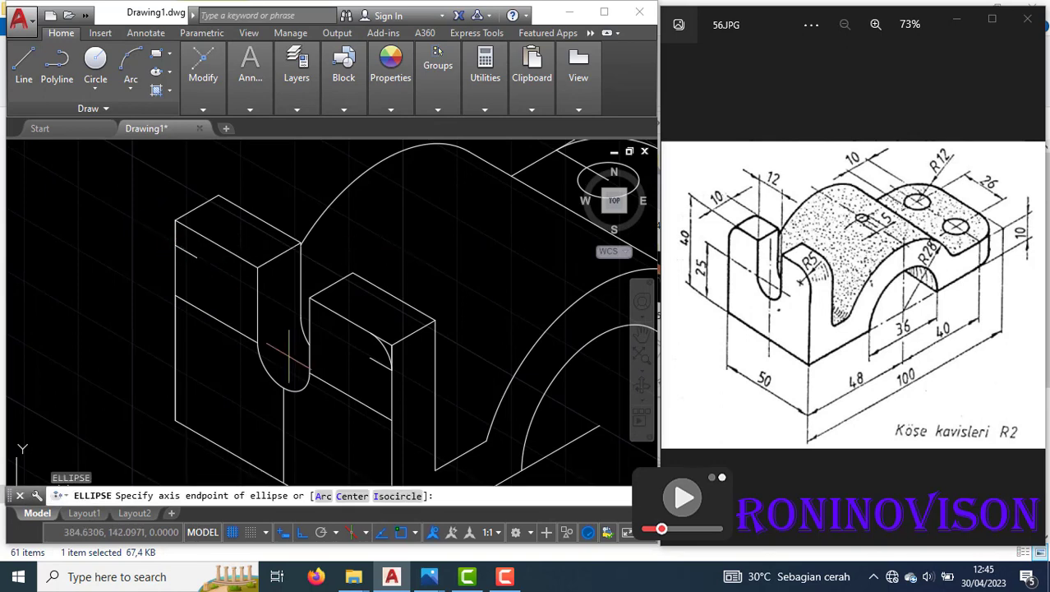
left_click(402, 498)
left_click(196, 255)
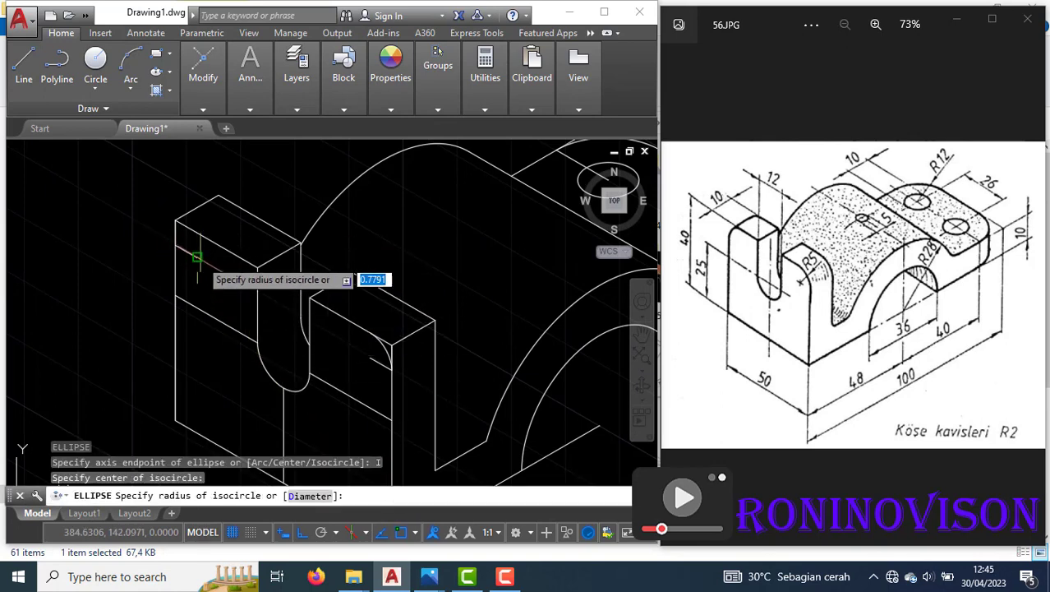
key("Return")
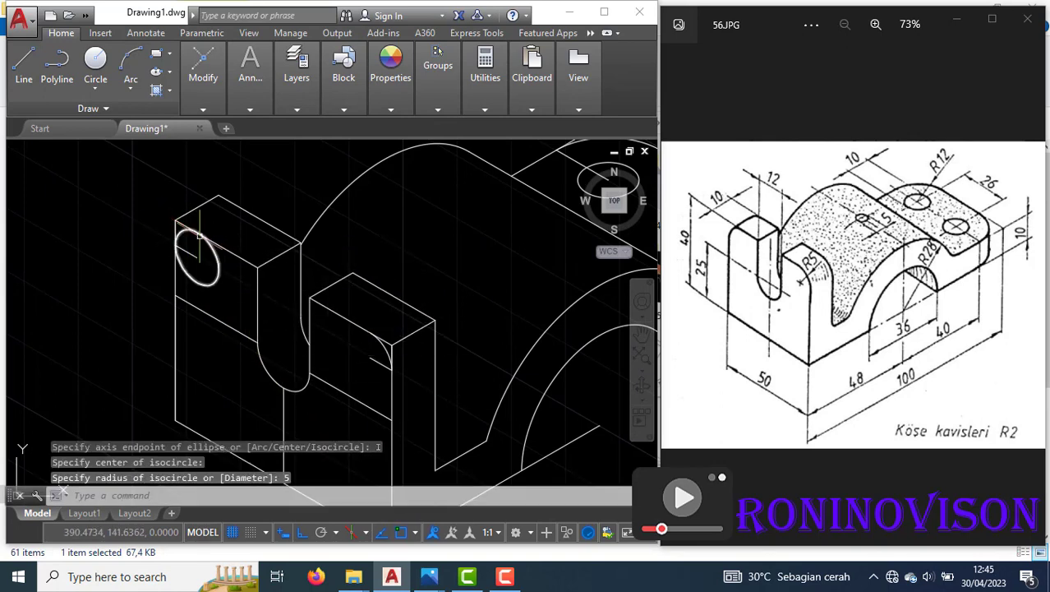
Trim the back prong's isocircle to its outer corner arc and cut the end face's top edges beyond the corner arcs.
type("tr")
key("Return")
key("Return")
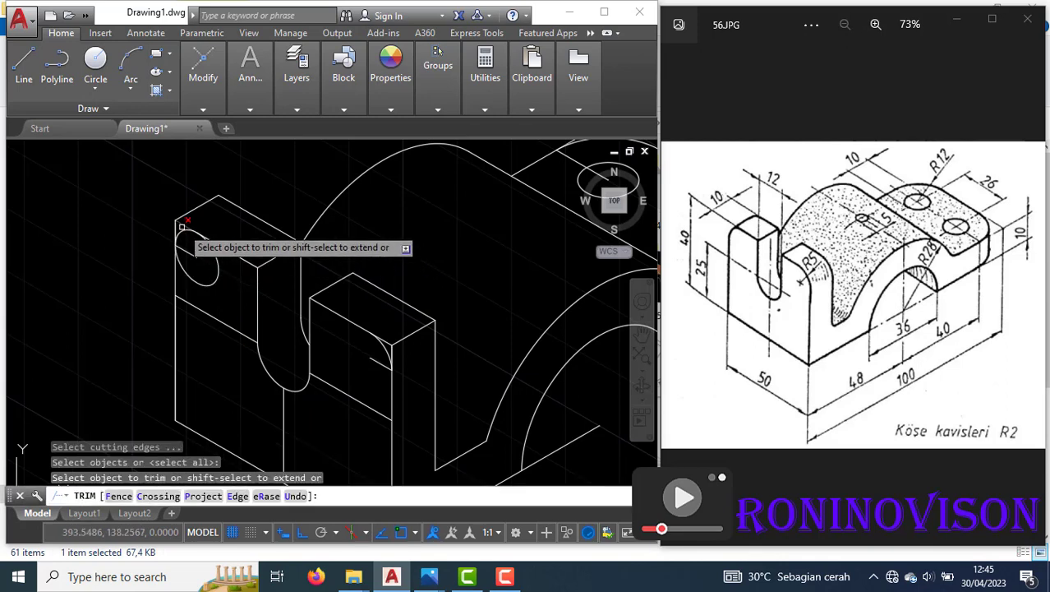
left_click(213, 258)
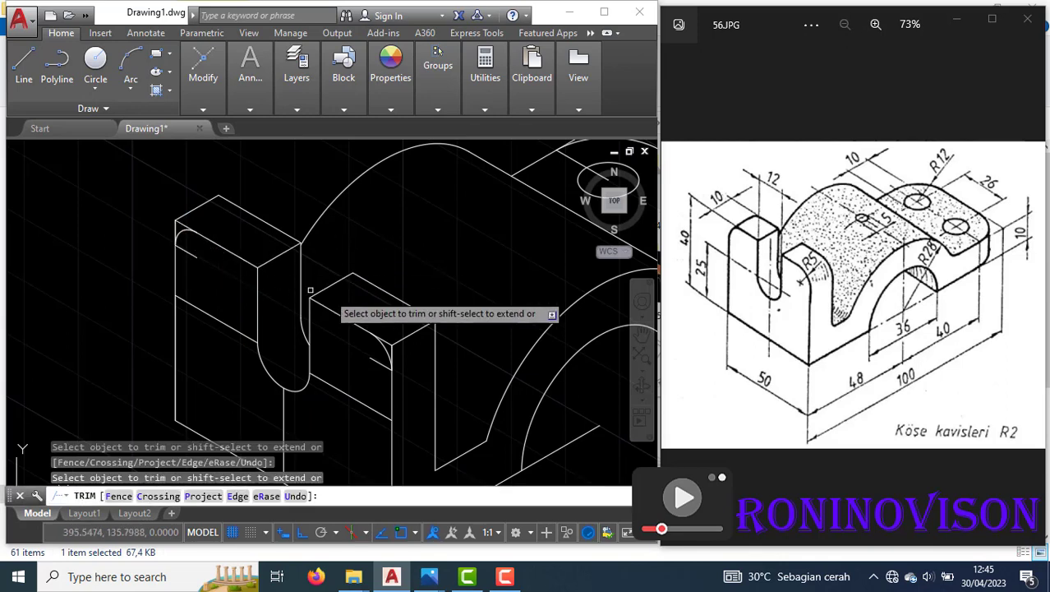
left_click(185, 219)
left_click(176, 225)
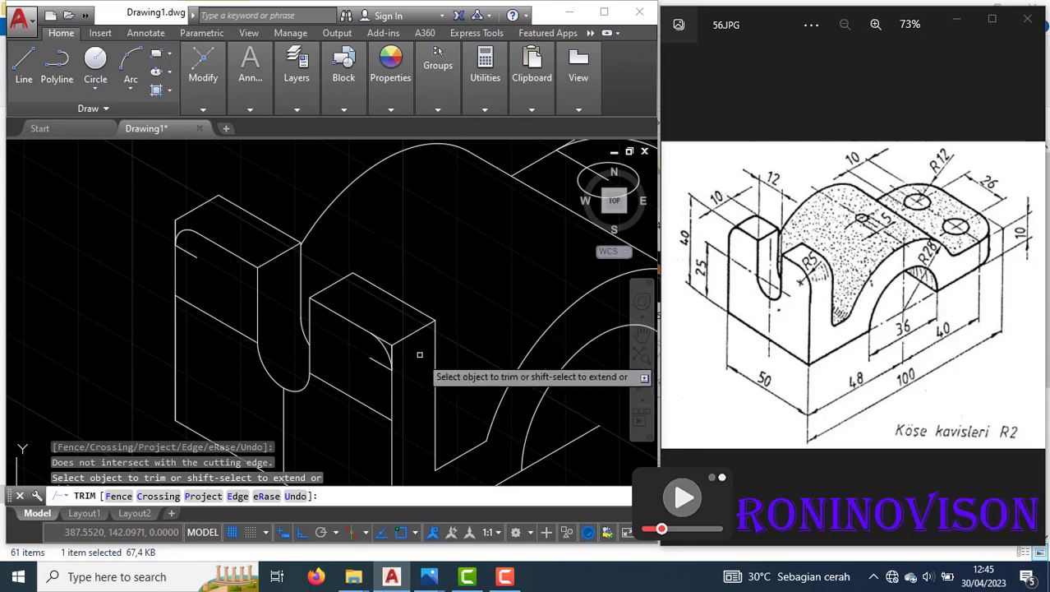
key("Escape")
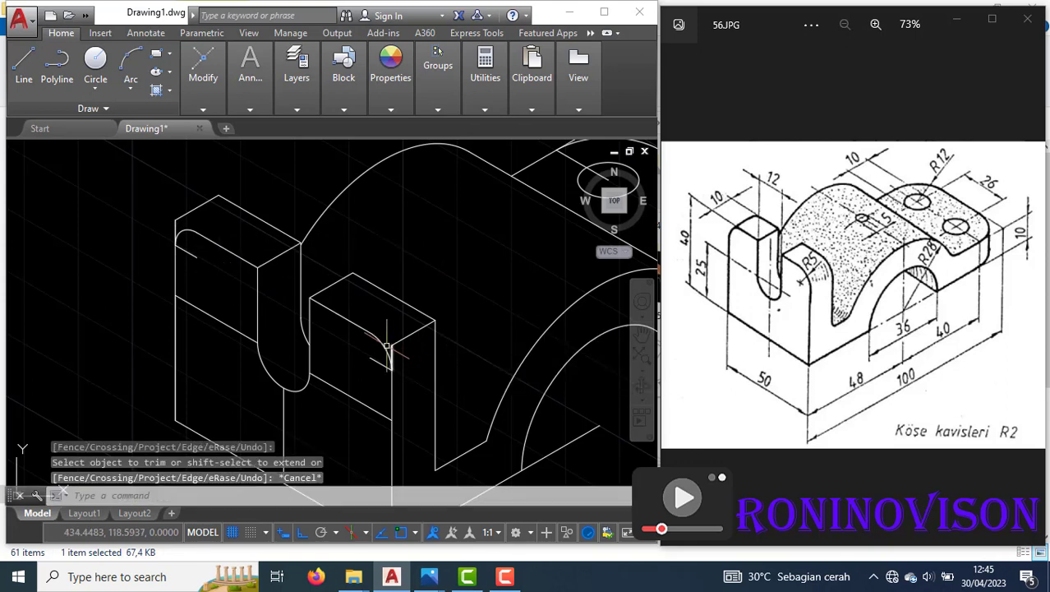
Copy both corner arcs from the end face across the prong thickness to the prongs' rear top edges.
left_click(383, 347)
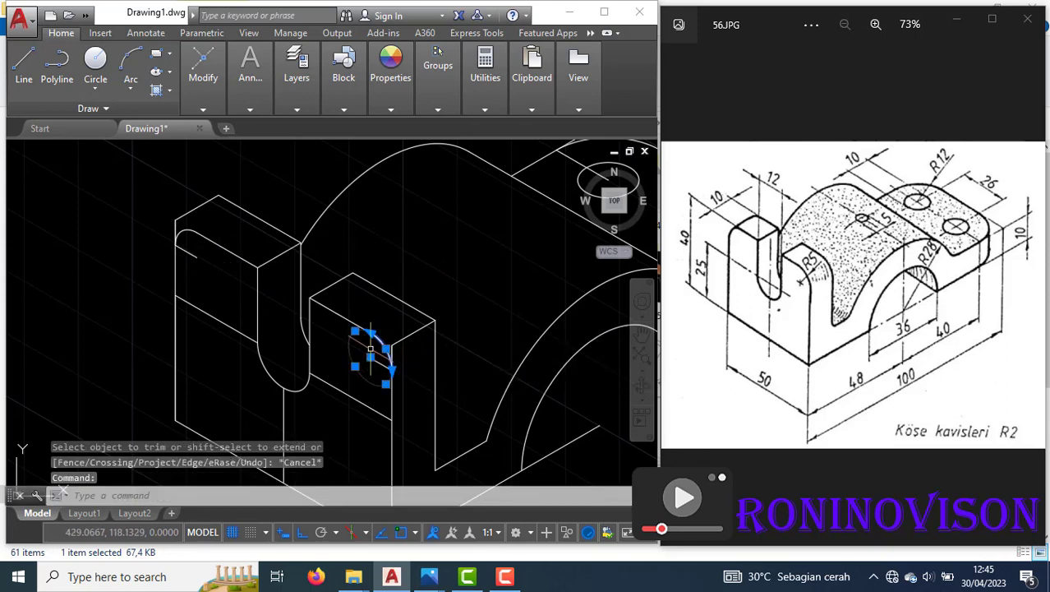
left_click(183, 231)
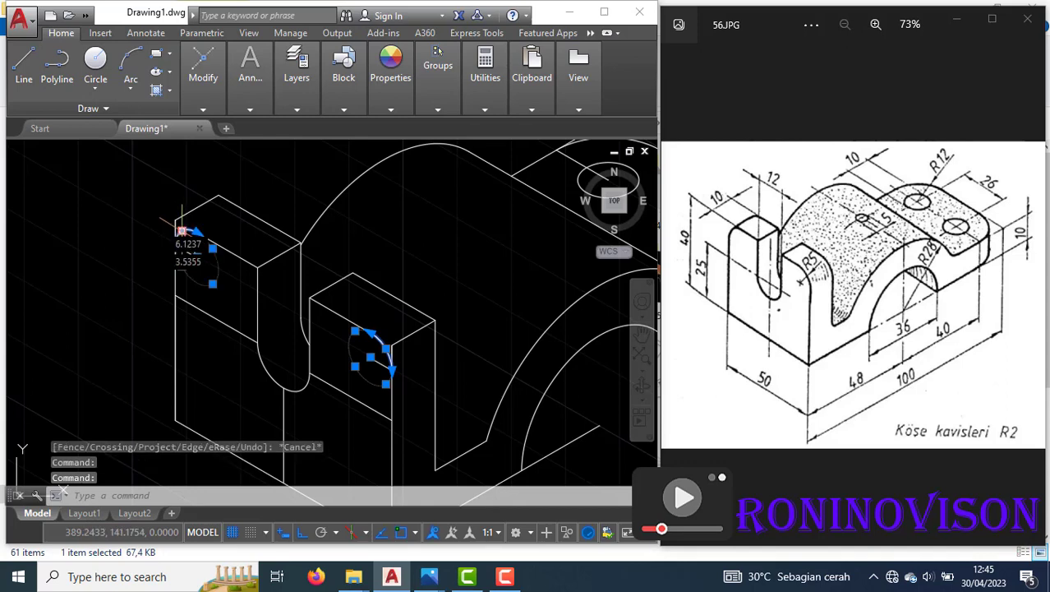
type("co")
key("Return")
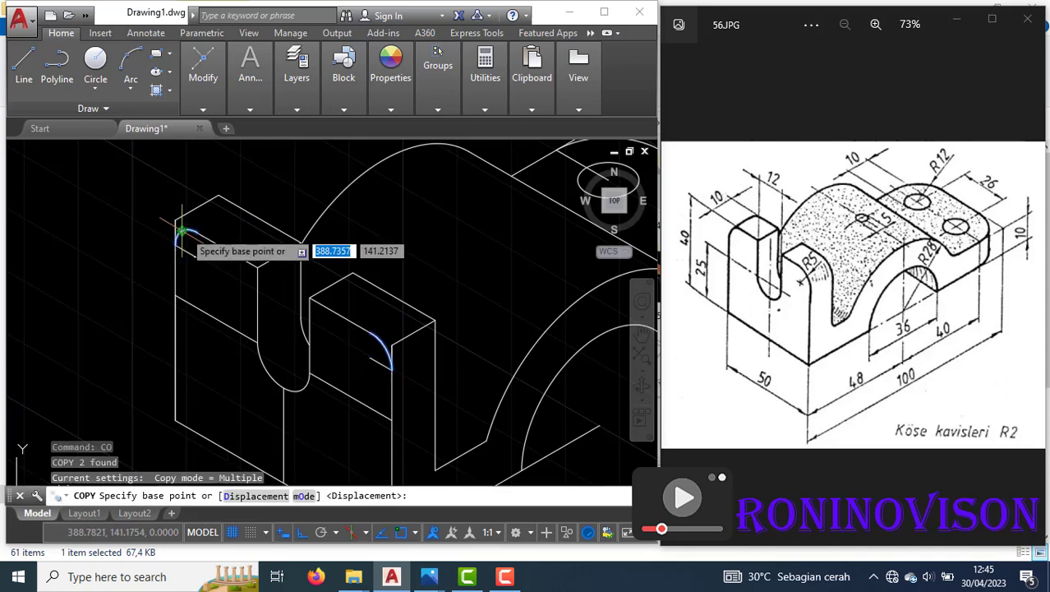
left_click(370, 357)
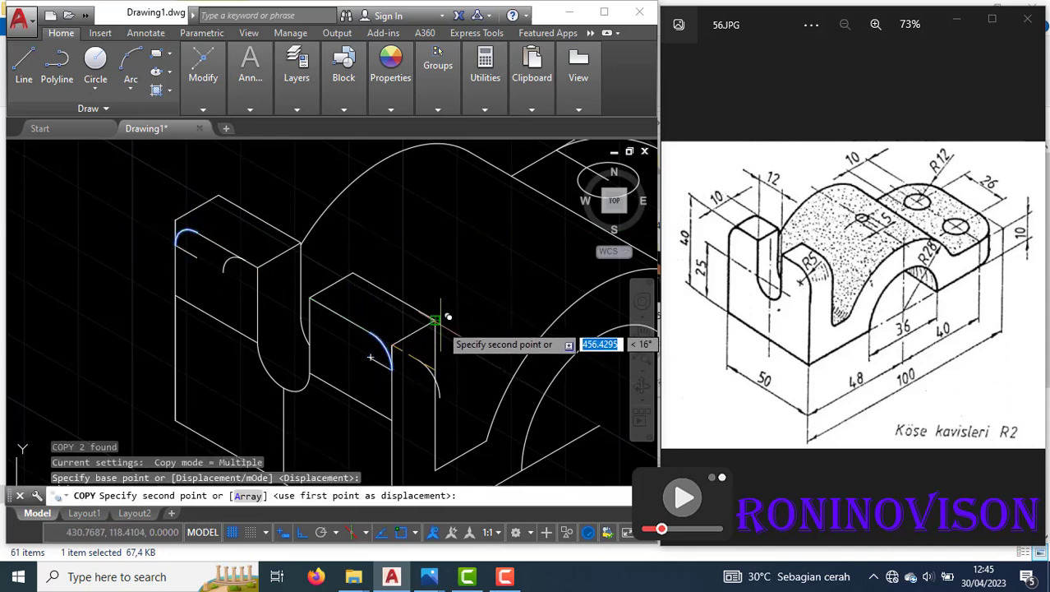
left_click(413, 331)
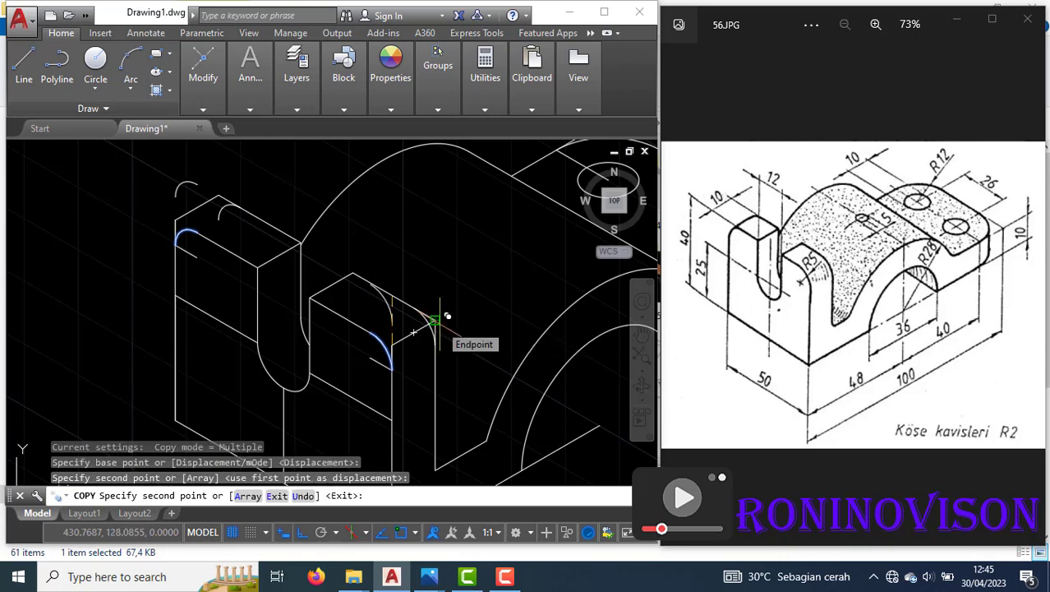
key("Escape")
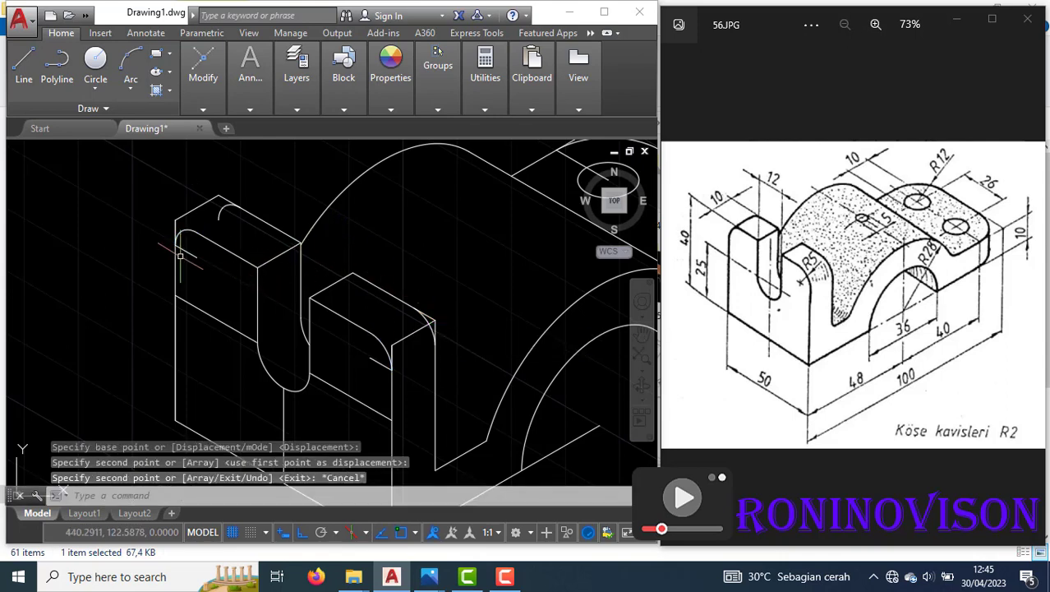
Draw the back prong's silhouette line joining its end-face corner arc to the copied arc.
scroll(207, 237, "up", 2)
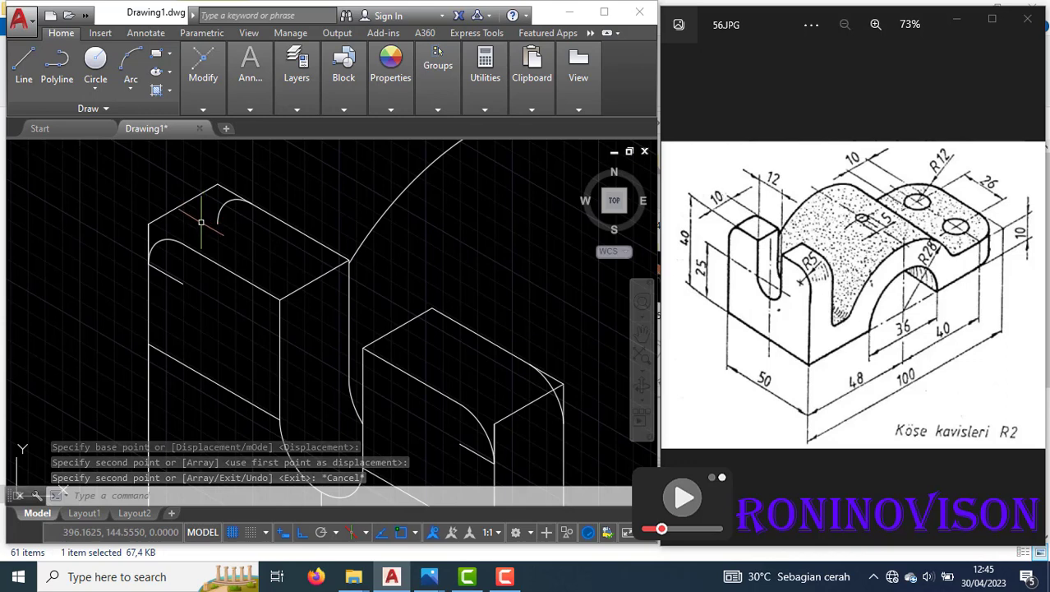
type("l")
key("Return")
left_click(156, 240)
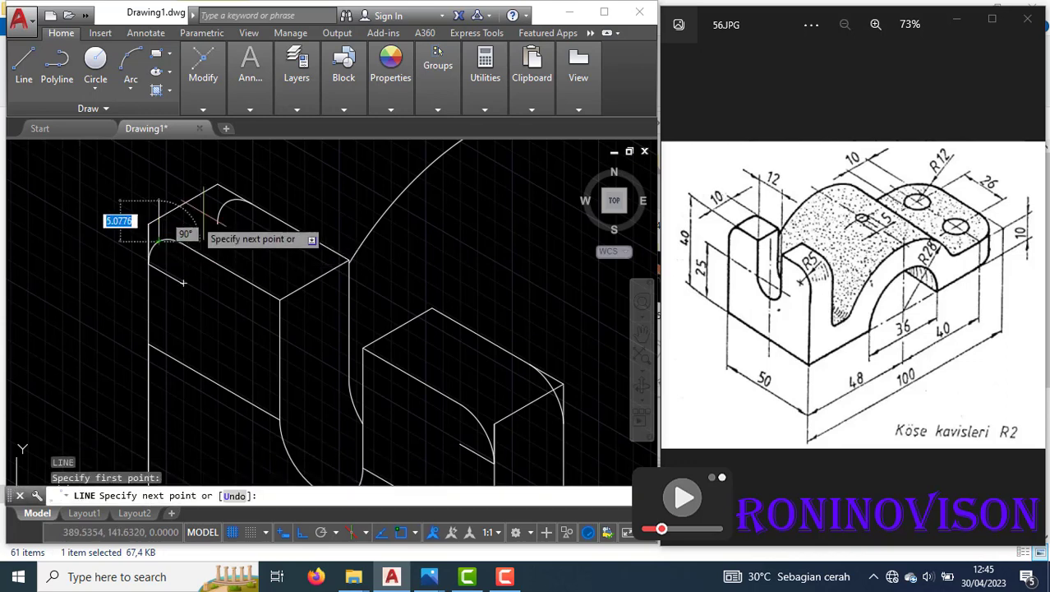
key("Escape")
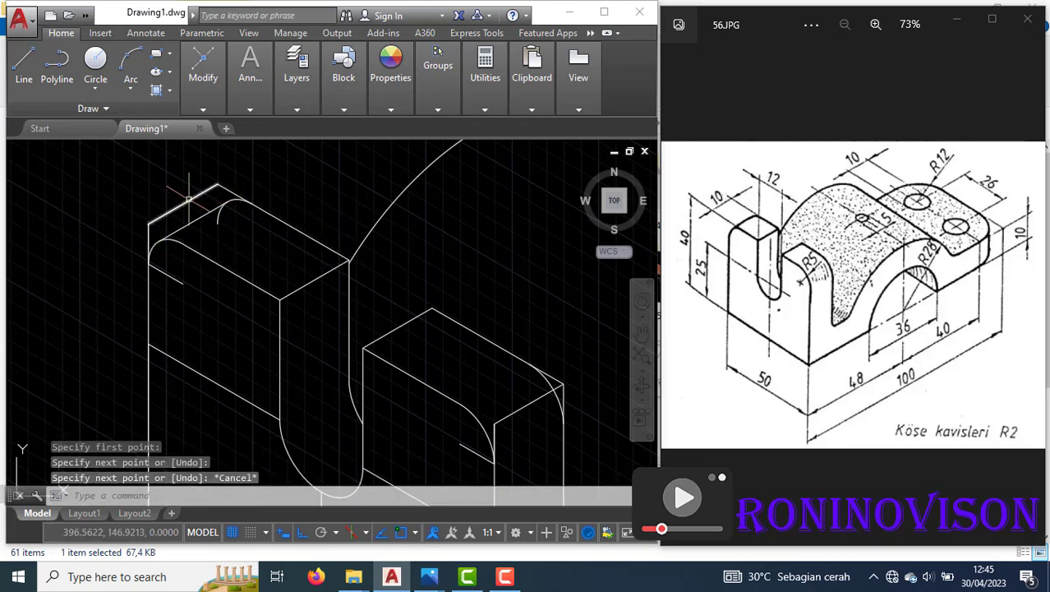
Erase the back prong's original sharp outer top edge above the new silhouette line.
left_click(189, 200)
type("e")
key("Return")
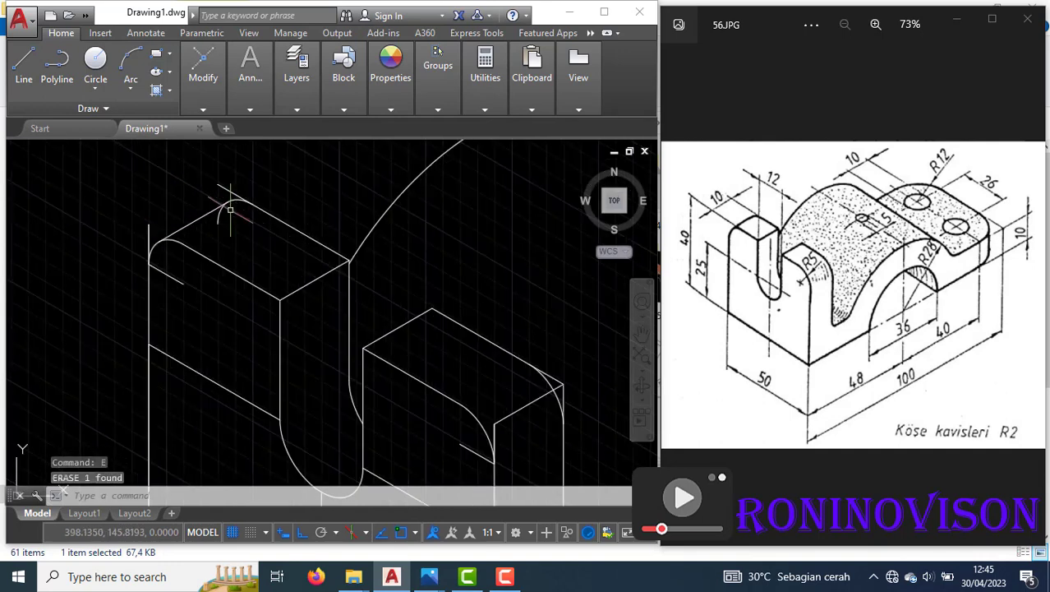
Trim the hidden part of the back prong's copied arc and the front prong's rear edges beyond its copied arc.
type("tr")
key("Return")
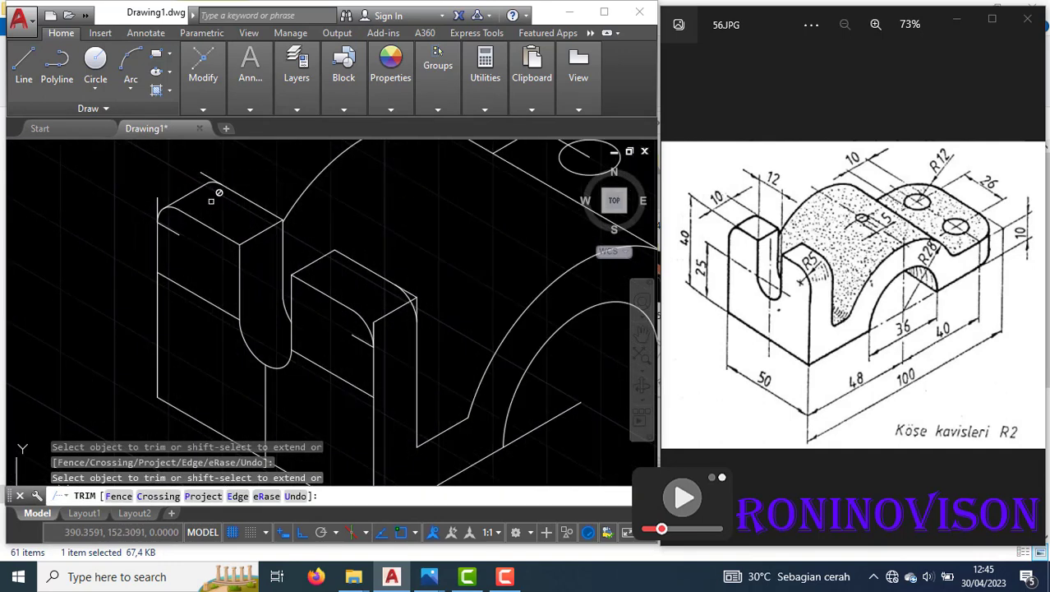
scroll(173, 168, "down", 2)
scroll(384, 337, "up", 3)
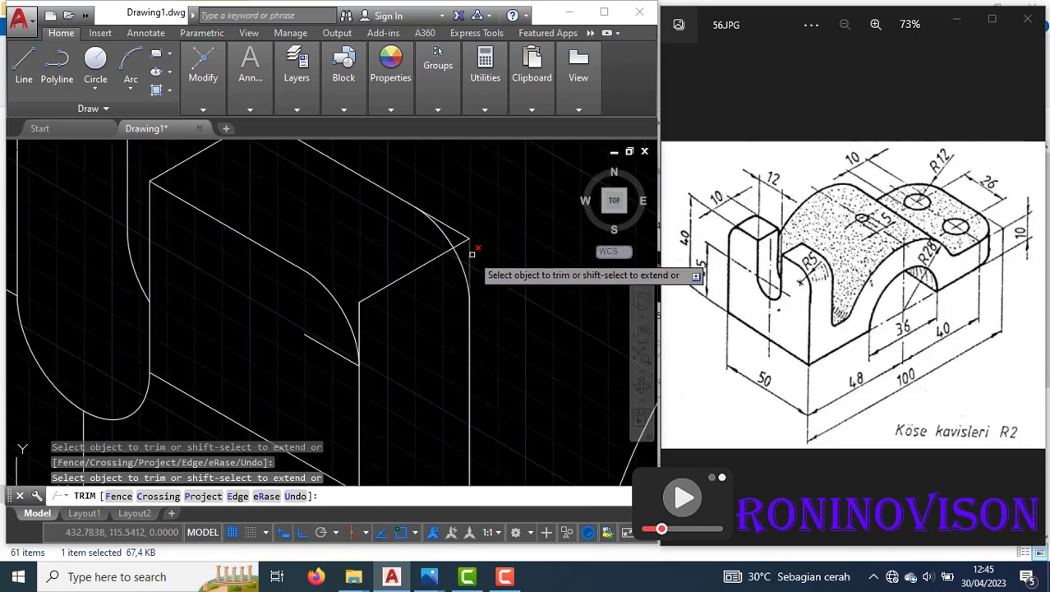
key("Escape")
scroll(468, 233, "down", 4)
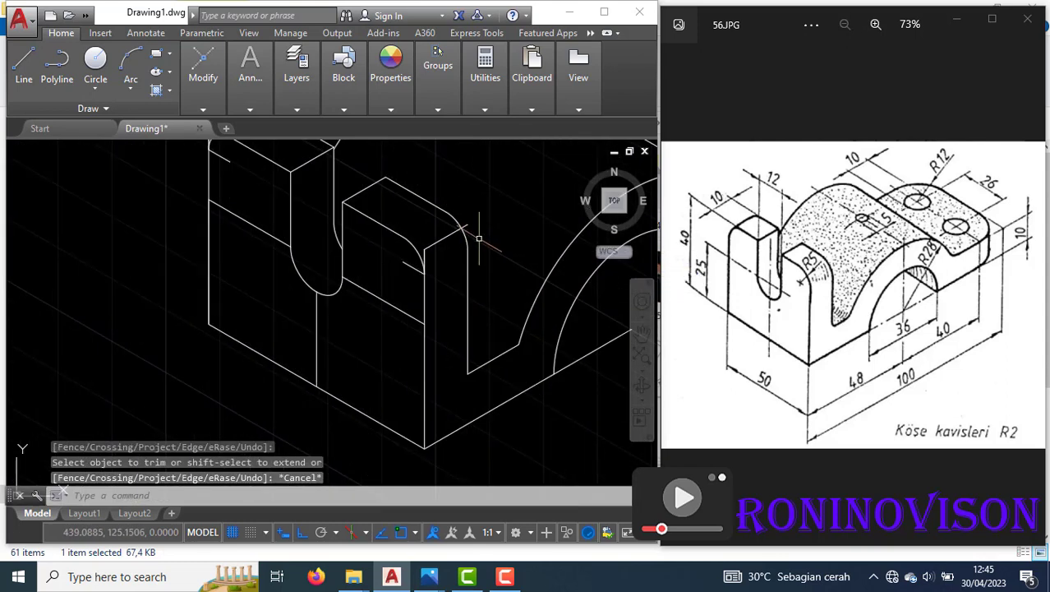
scroll(396, 210, "up", 2)
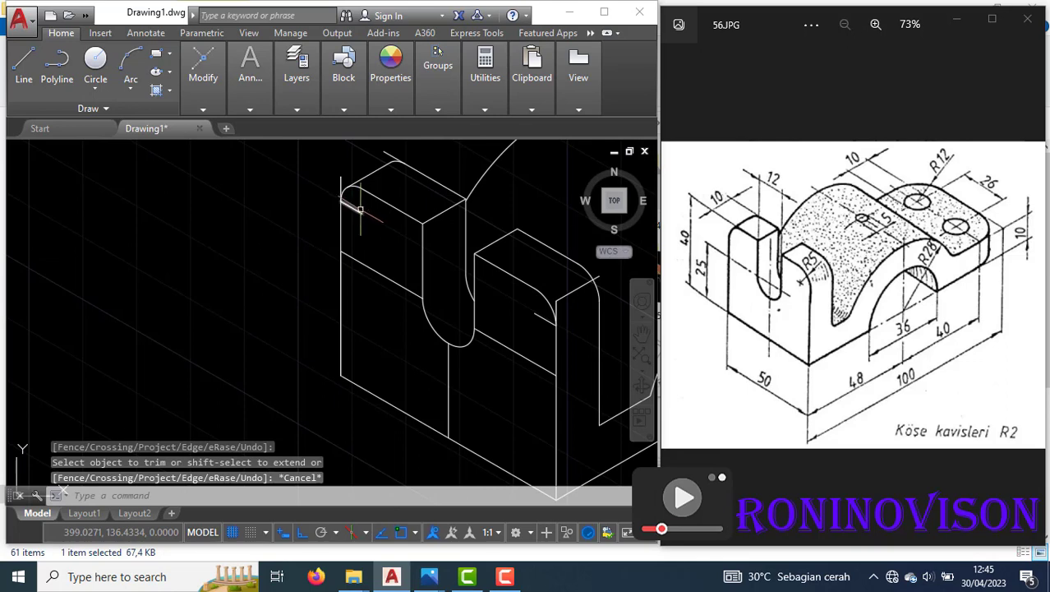
Erase the two short construction lines left beside the rounded corners on the end faces of both prongs.
left_click(360, 210)
mouse_move(362, 214)
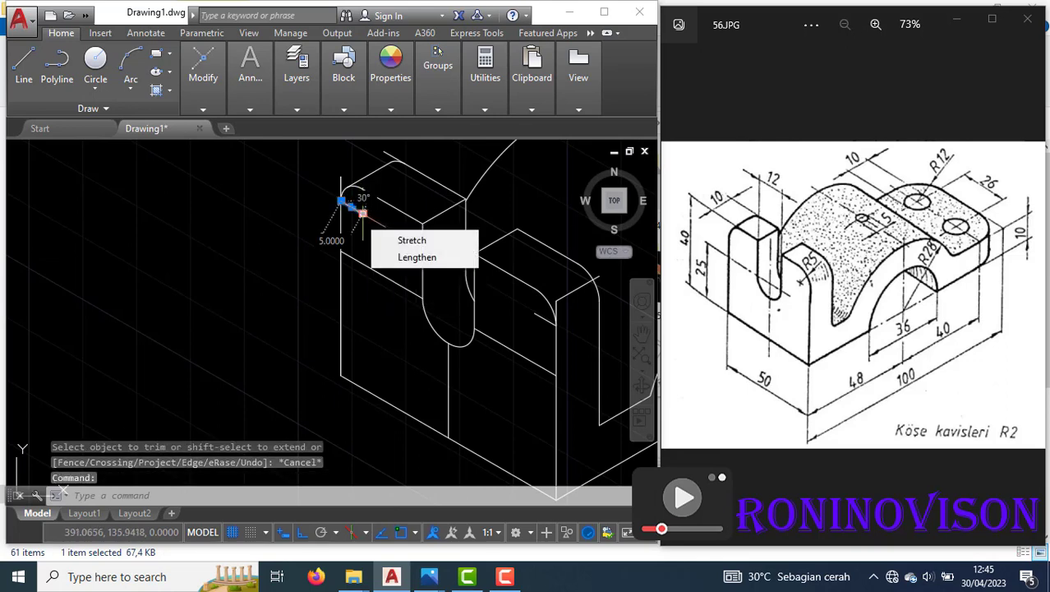
left_click(539, 318)
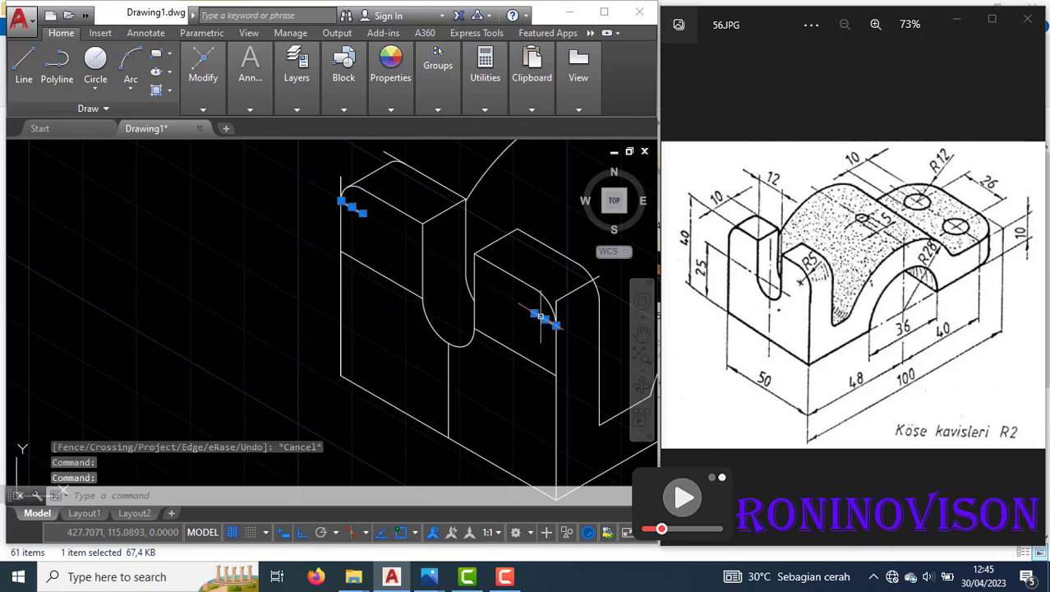
type("e")
key("Return")
scroll(397, 345, "down", 1)
scroll(506, 312, "up", 2)
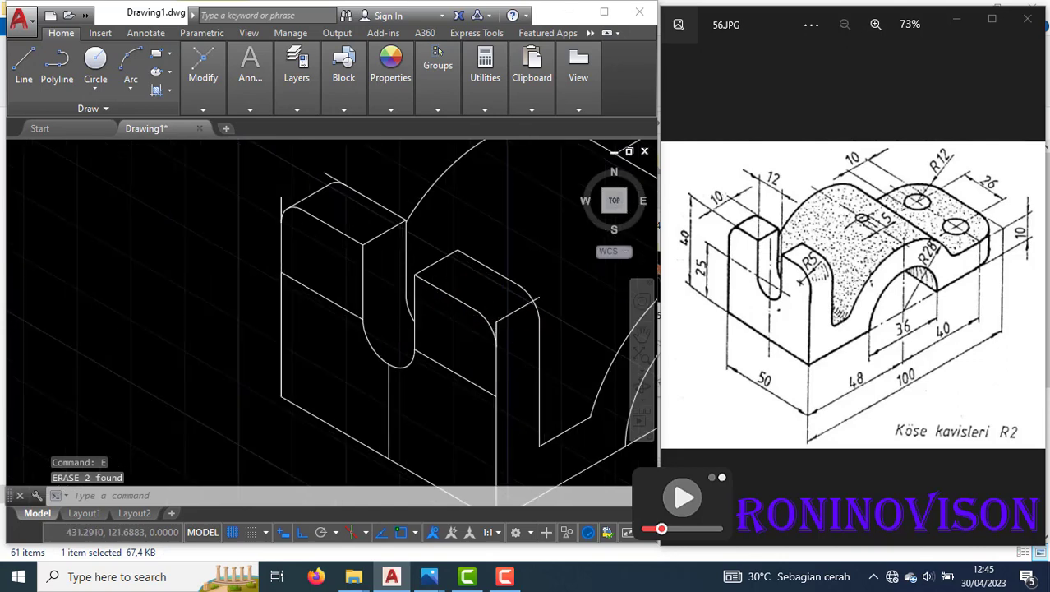
Erase the front prong's original sharp top edge that runs across its rounded corner.
scroll(518, 319, "down", 1)
left_click(529, 324)
left_click(516, 310)
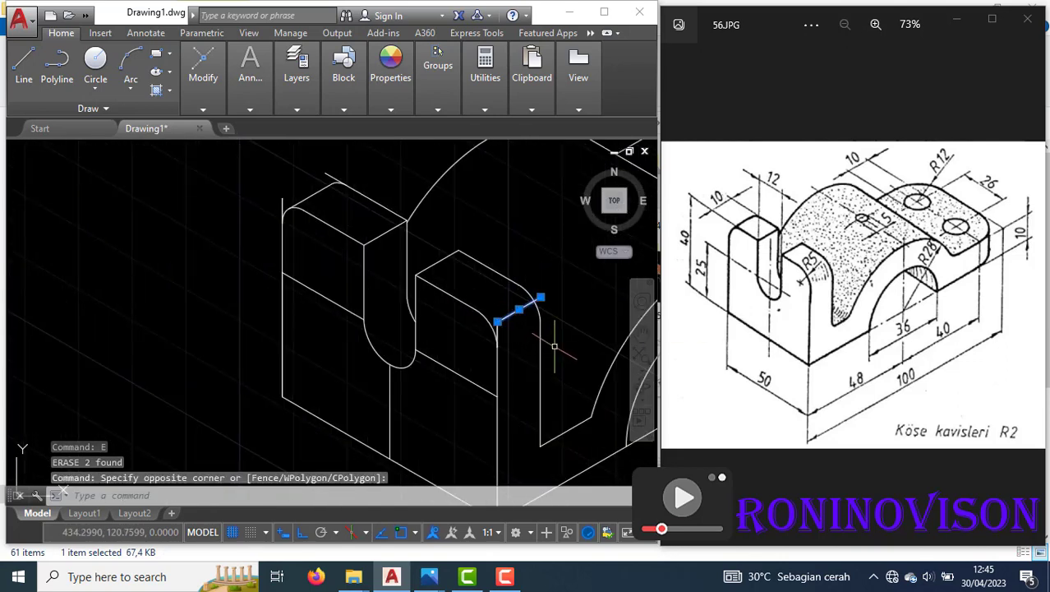
type("e")
key("Return")
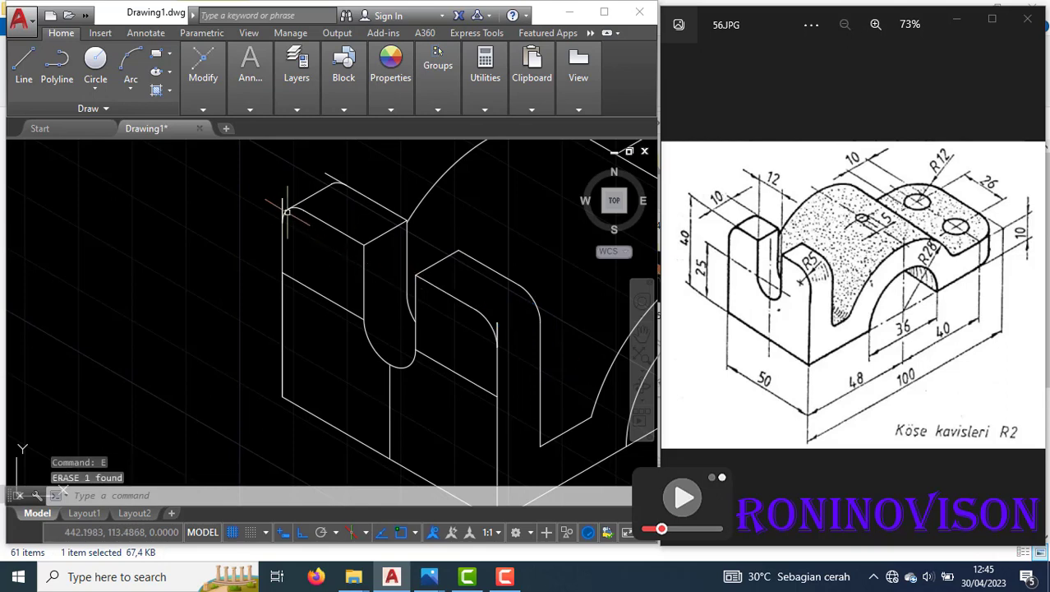
Trim the back prong's rear top edge where it overshoots the copied corner arc.
scroll(319, 172, "up", 2)
type("tr")
key("Return")
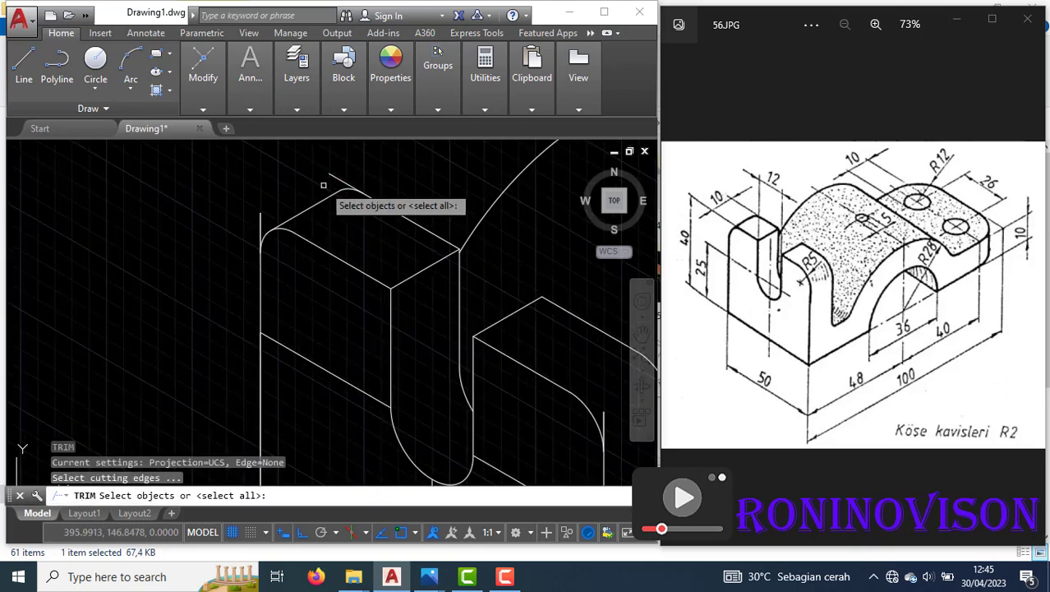
key("Return")
scroll(235, 192, "down", 3)
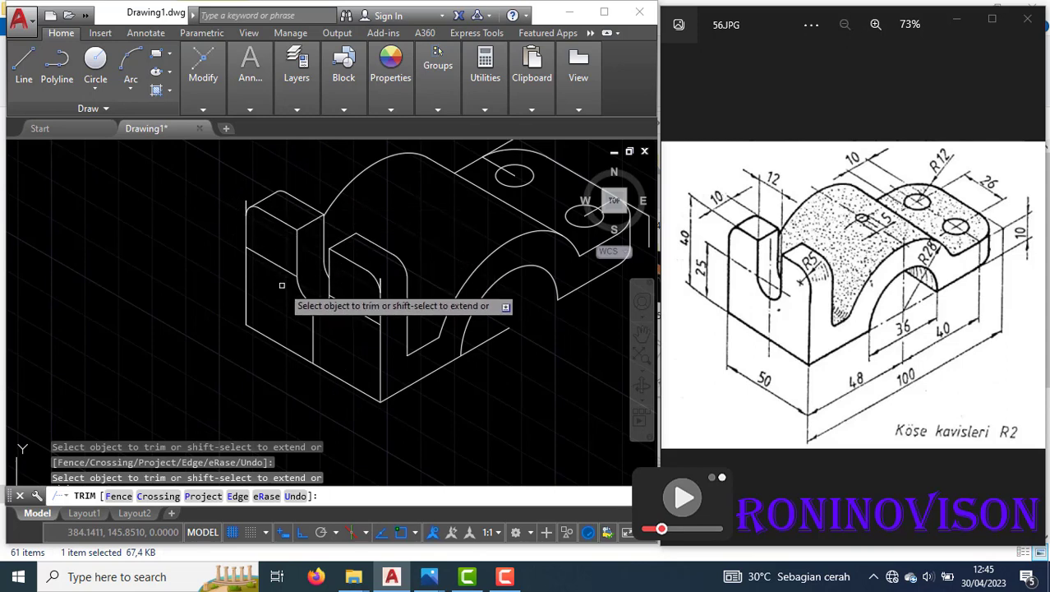
key("Escape")
Hatch the arched saddle surface and the two-hole plate's top face in orange (205,105,40), leaving both holes unfilled.
scroll(296, 271, "down", 2)
scroll(330, 236, "up", 2)
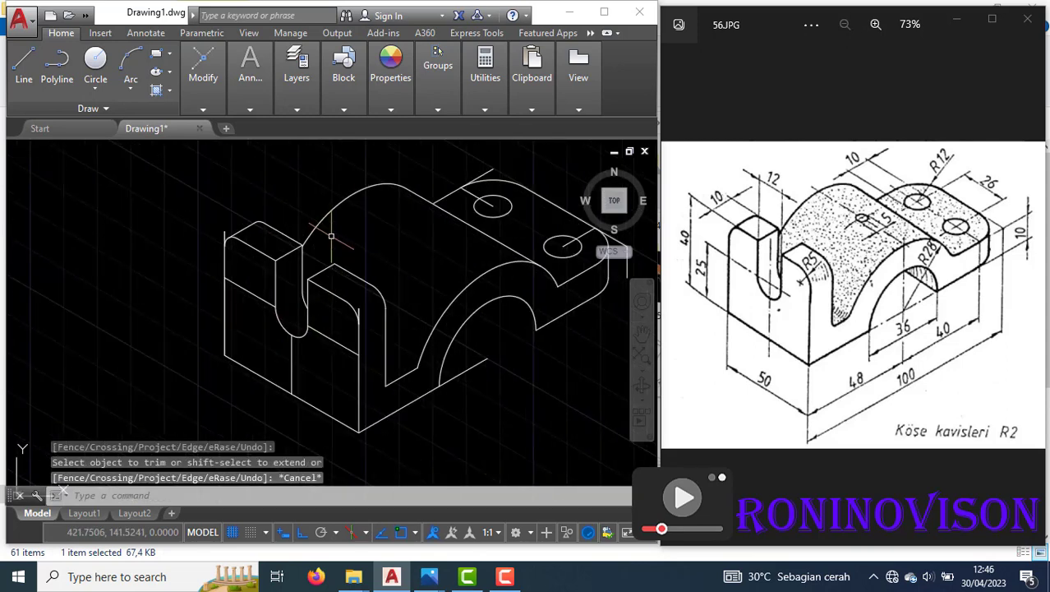
middle_click_drag(407, 264, 361, 283)
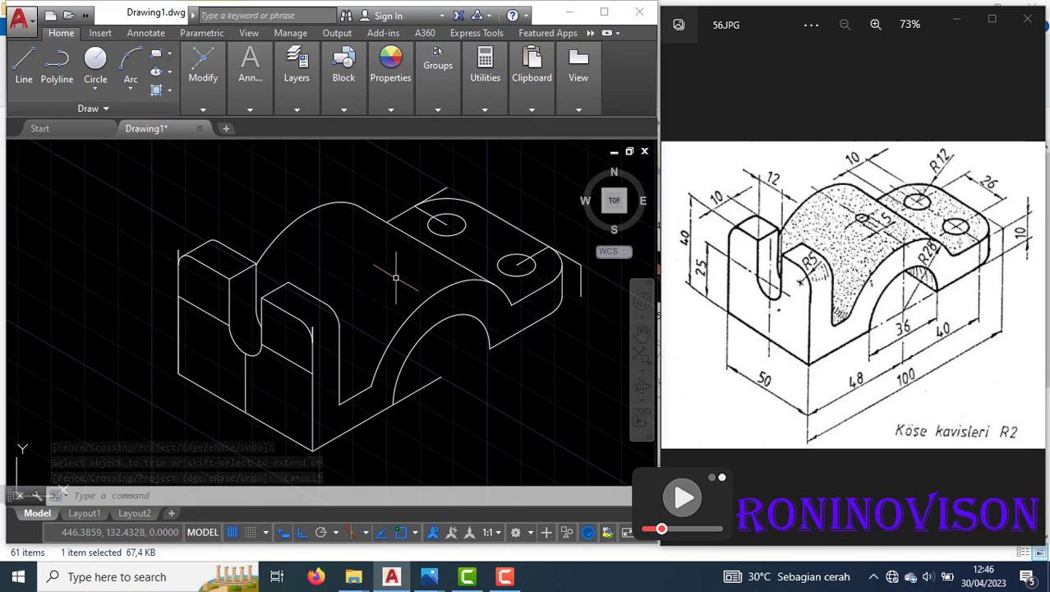
key("Return")
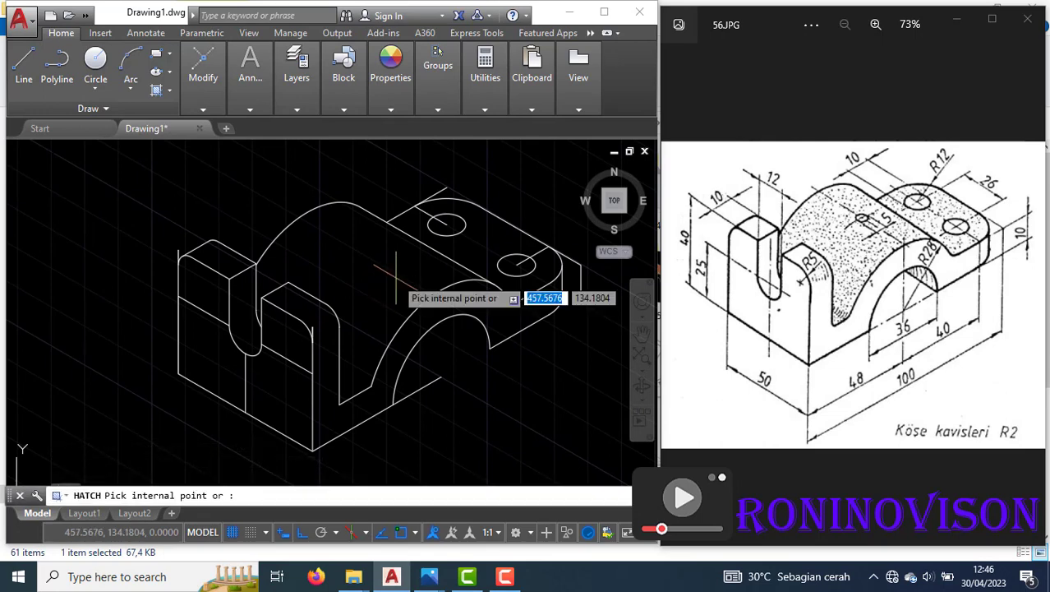
left_click(330, 255)
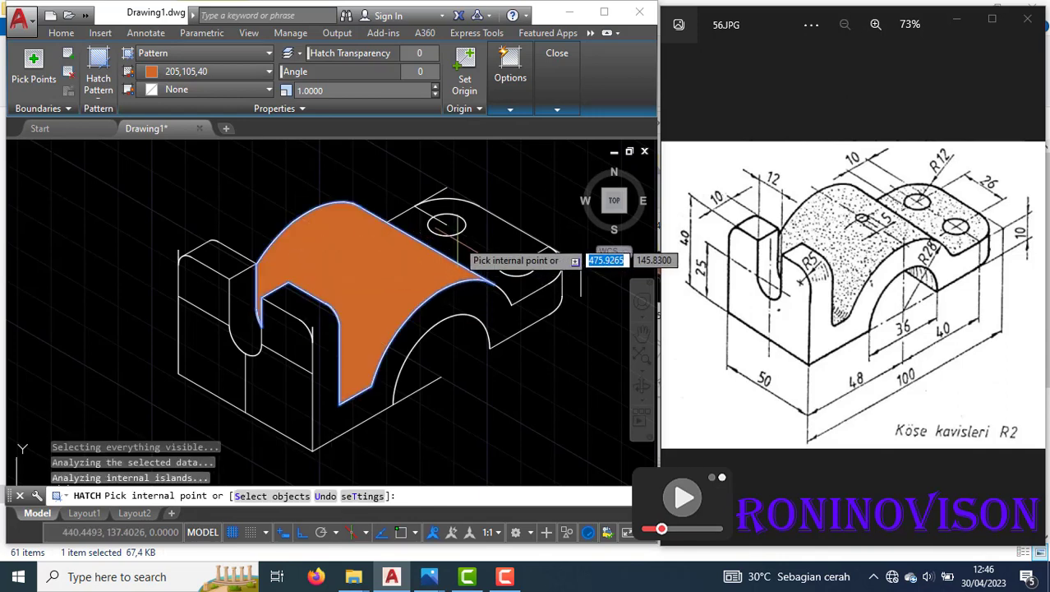
left_click(481, 265)
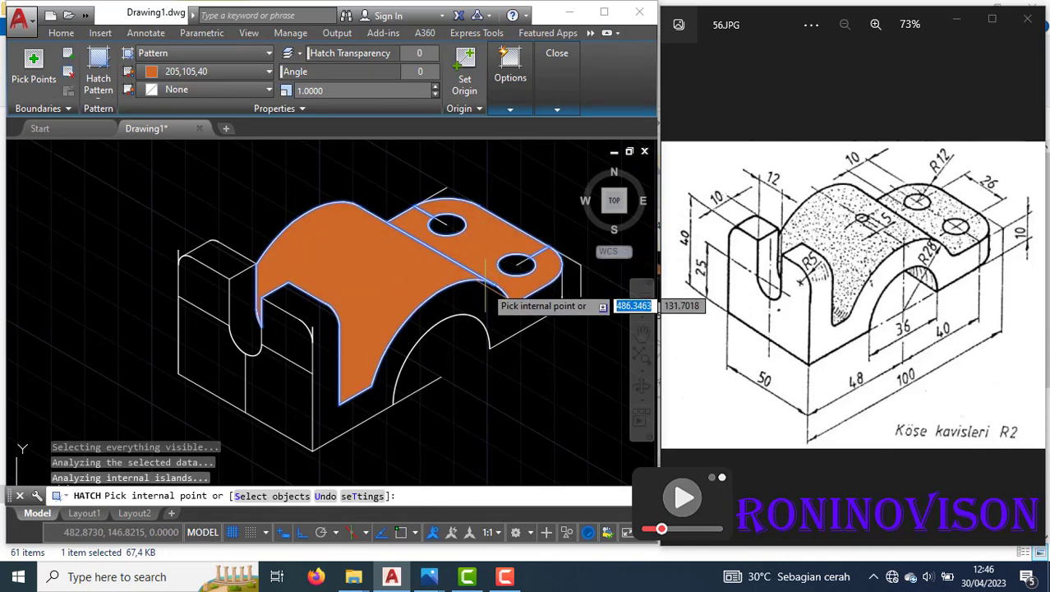
key("Return")
Draw an isometric depth line at 150° from the arch opening's plate-side lower end back past the arch curve.
type("l")
key("Return")
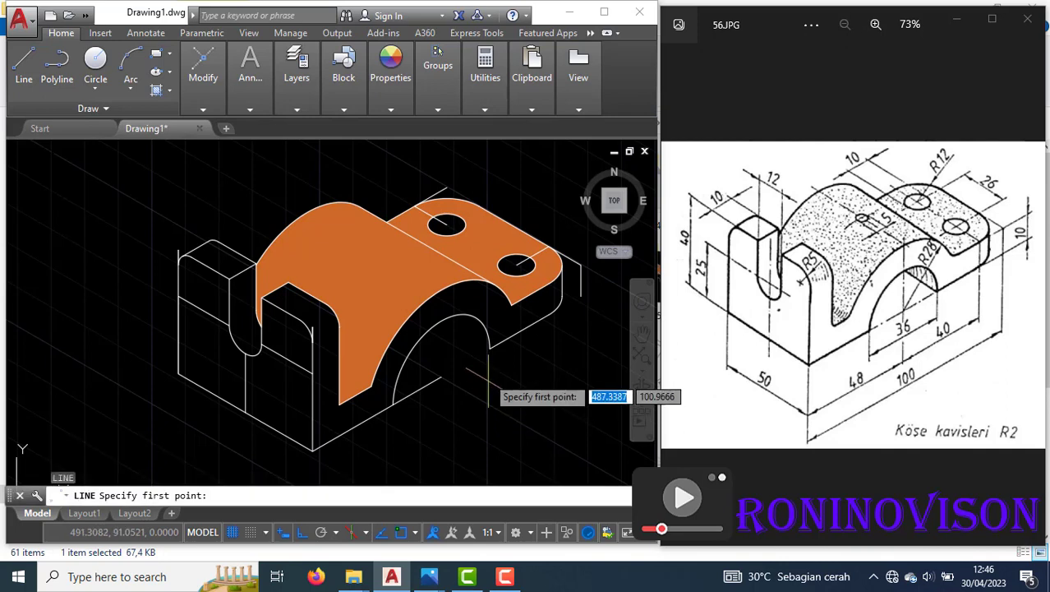
left_click(489, 349)
scroll(414, 309, "up", 2)
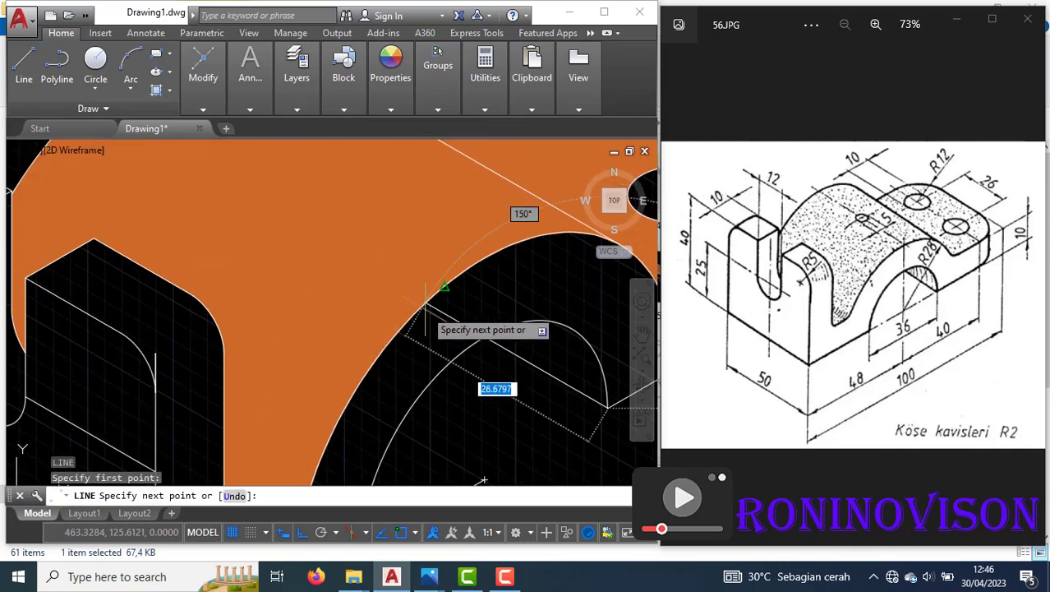
left_click(462, 324)
key("Return")
Trim the new depth line where it extends beyond the arch opening's curve.
type("t")
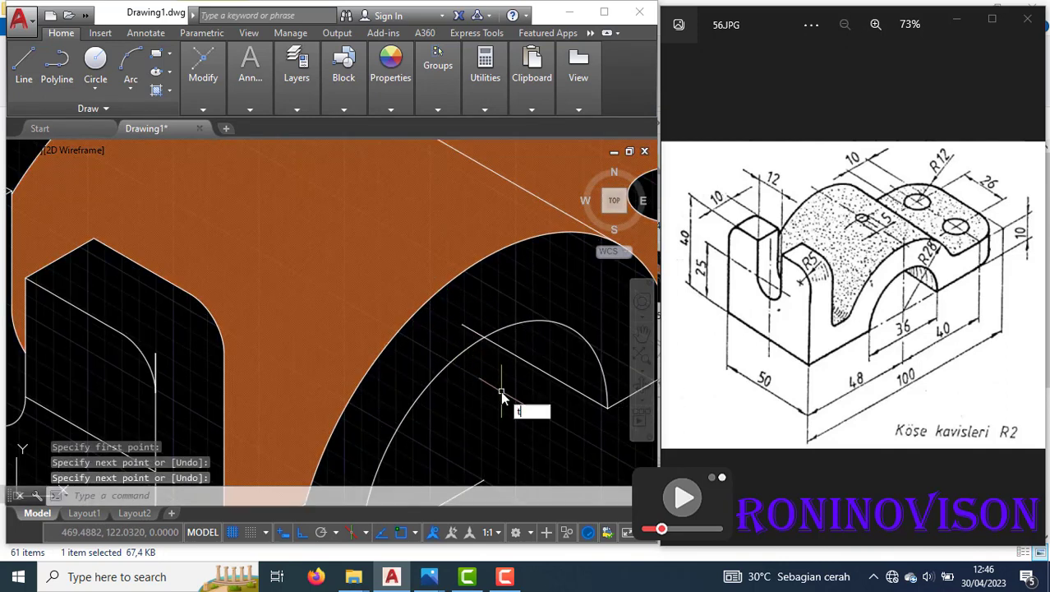
type("r")
key("Return")
key("Escape")
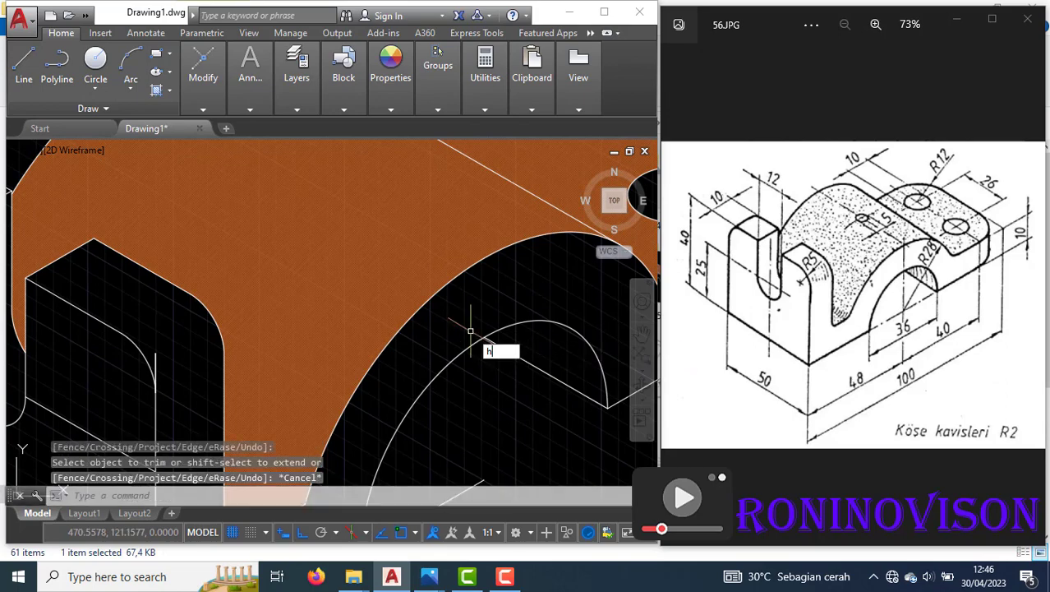
Hatch the visible inner surface of the arch opening between its curve and the depth line in the same orange.
type("h")
key("Return")
left_click(564, 362)
key("Escape")
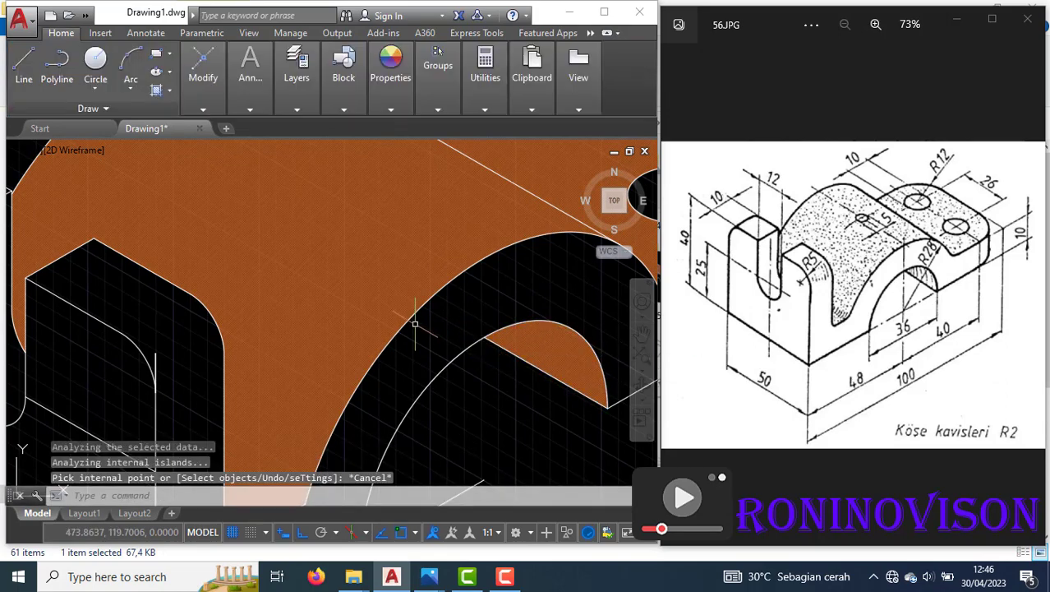
Add an aligned dimension for the bracket's overall length, from the front bottom corner to the plate's far lower corner.
scroll(415, 324, "down", 4)
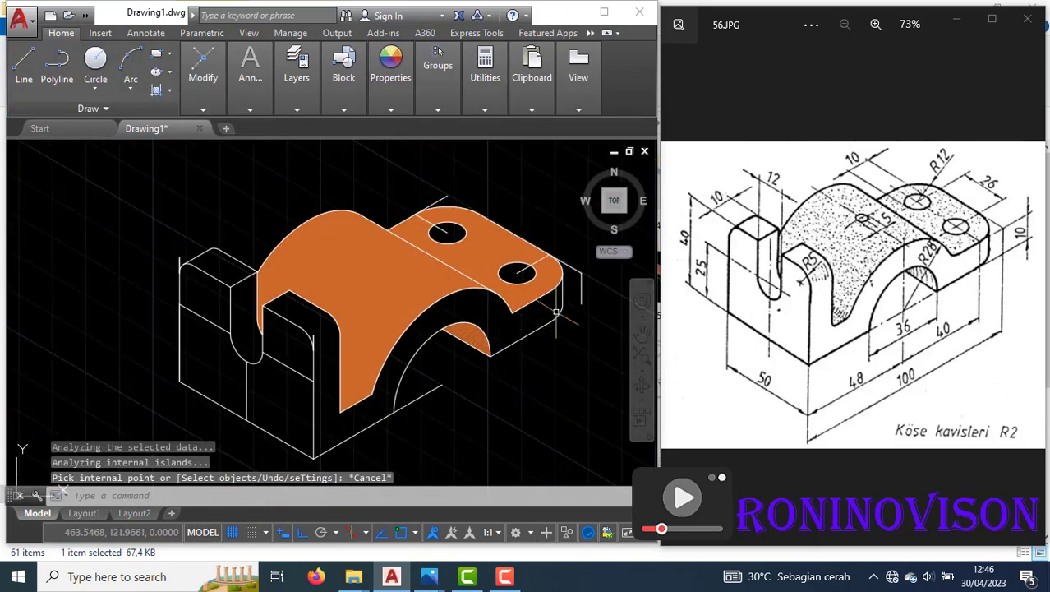
scroll(454, 410, "up", 3)
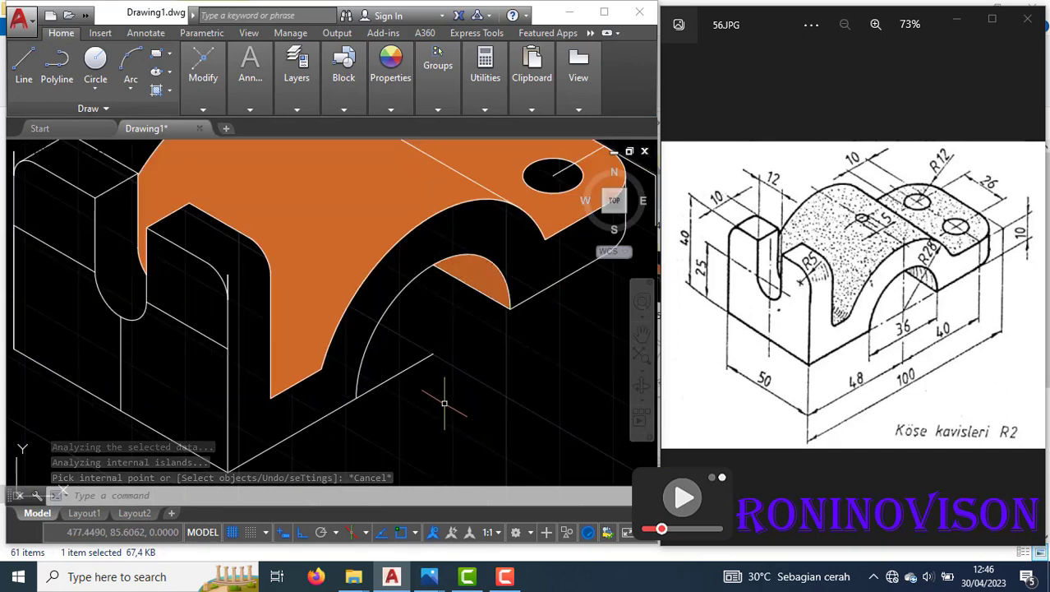
scroll(443, 375, "down", 3)
left_click(262, 113)
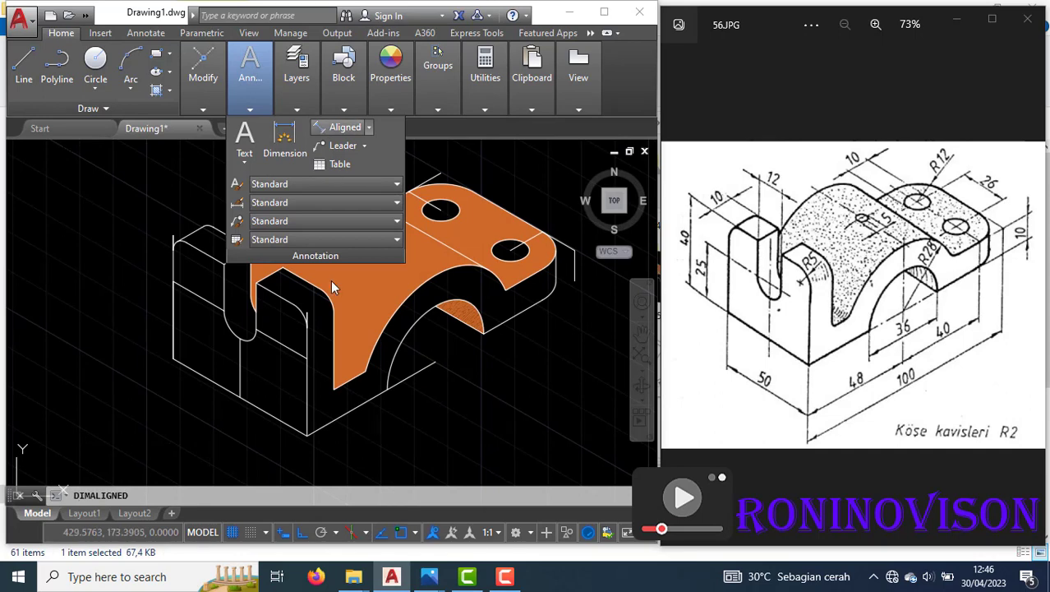
left_click(307, 433)
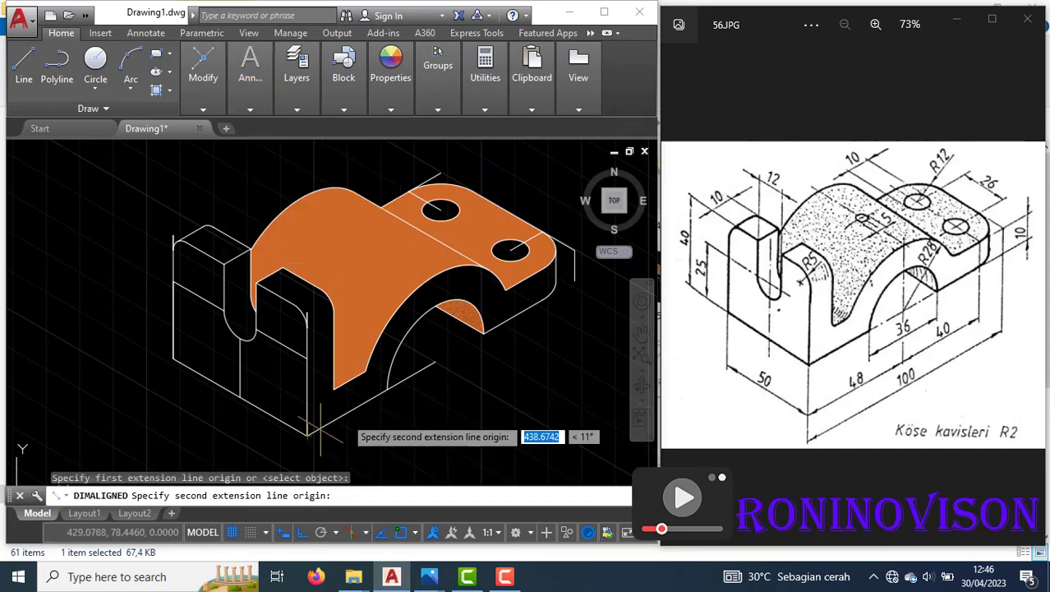
left_click(574, 281)
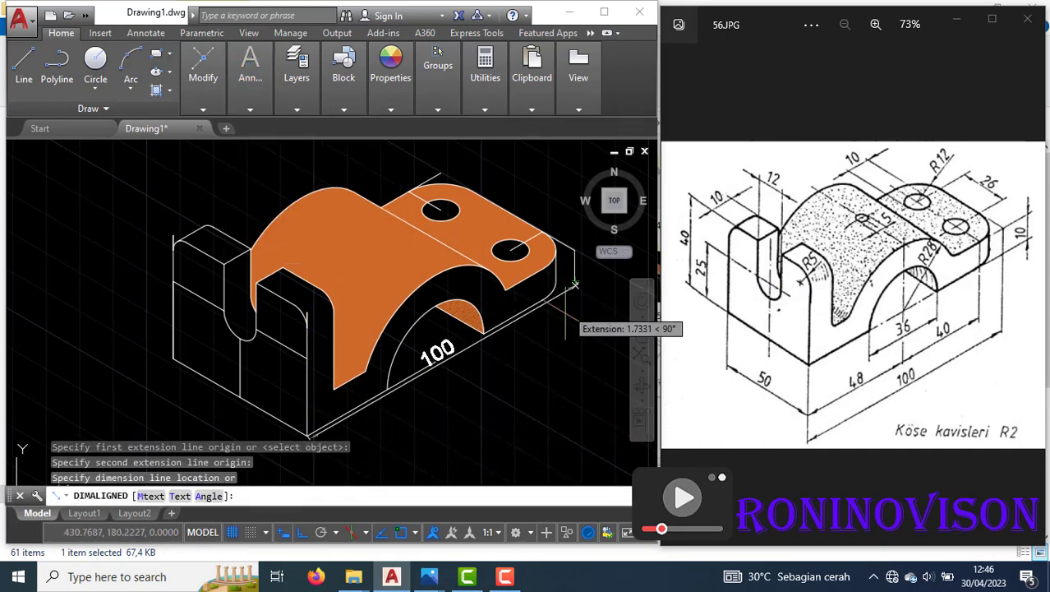
left_click(562, 398)
Add an aligned dimension from the front bottom corner to the arch's centre, placed inside the overall length dimension.
scroll(532, 324, "down", 2)
scroll(427, 427, "up", 4)
key("Return")
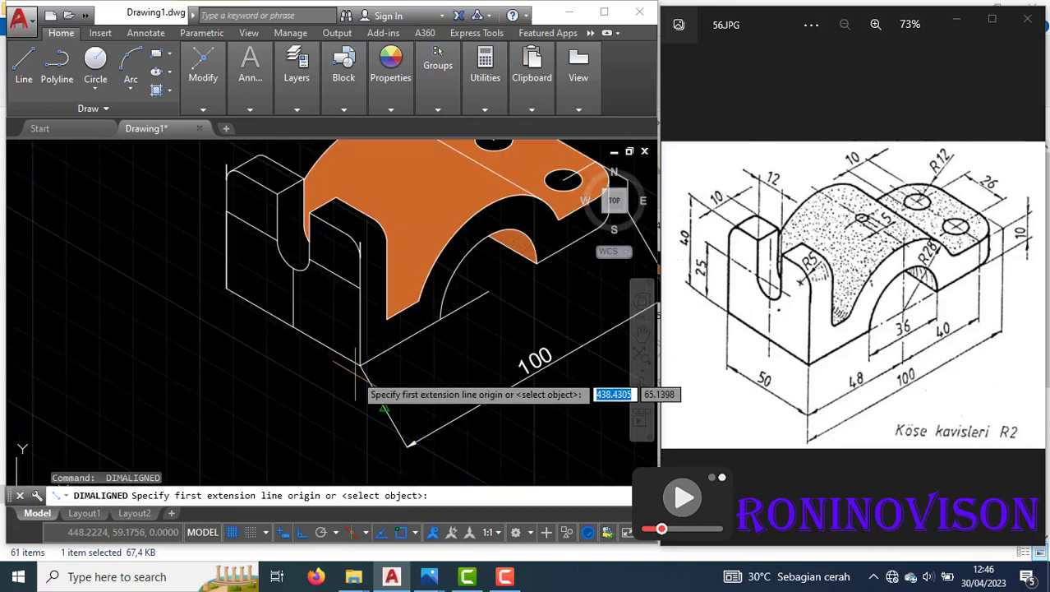
left_click(360, 363)
left_click(488, 292)
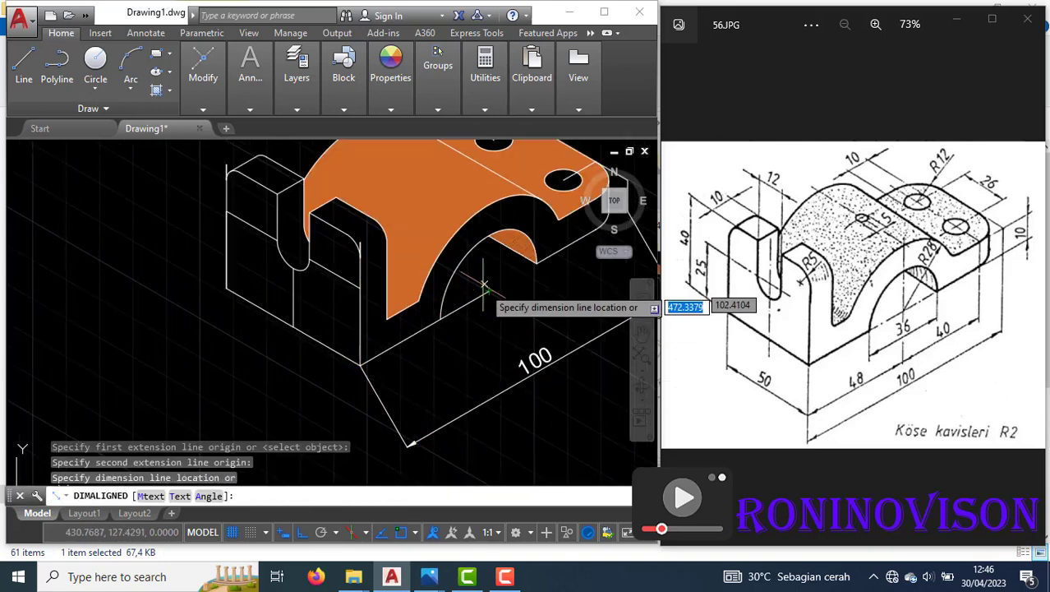
left_click(490, 347)
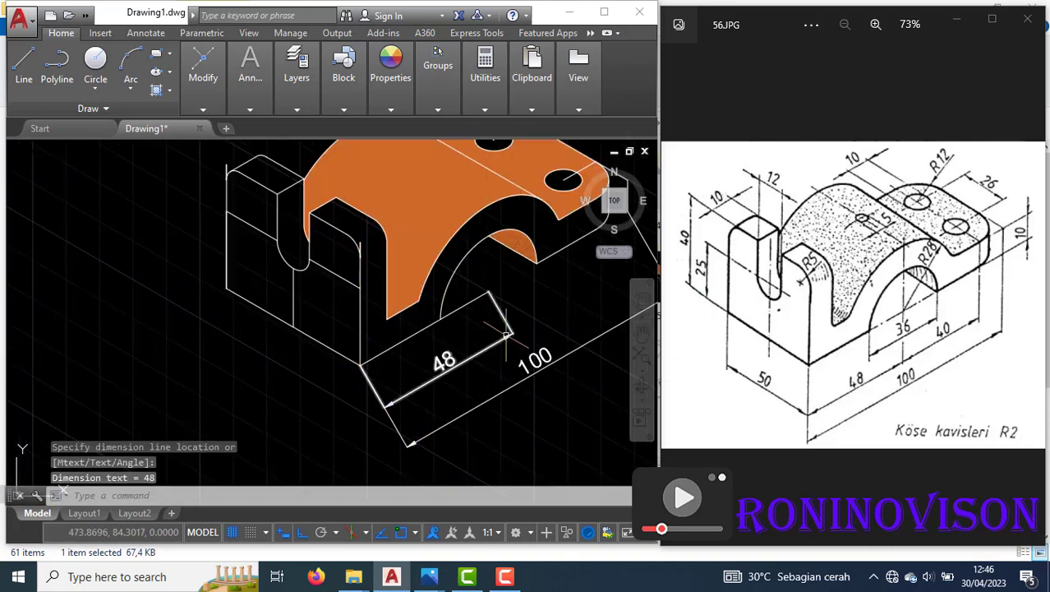
Add an aligned dimension from the arch's centre to the start of the plate's rounded corner, in line with the neighbouring dimension.
scroll(457, 327, "down", 2)
key("Return")
left_click(476, 305)
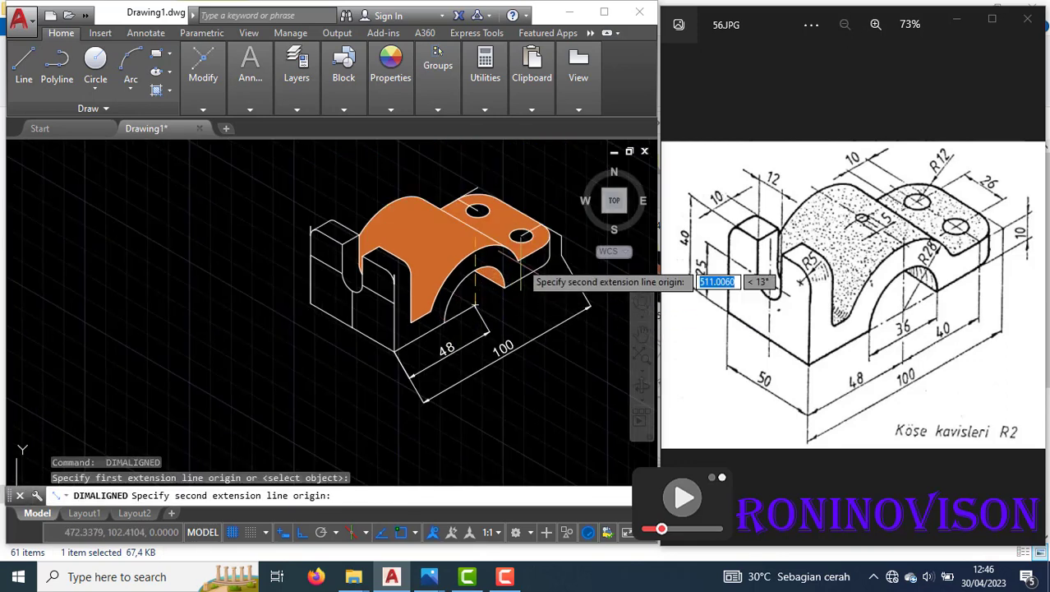
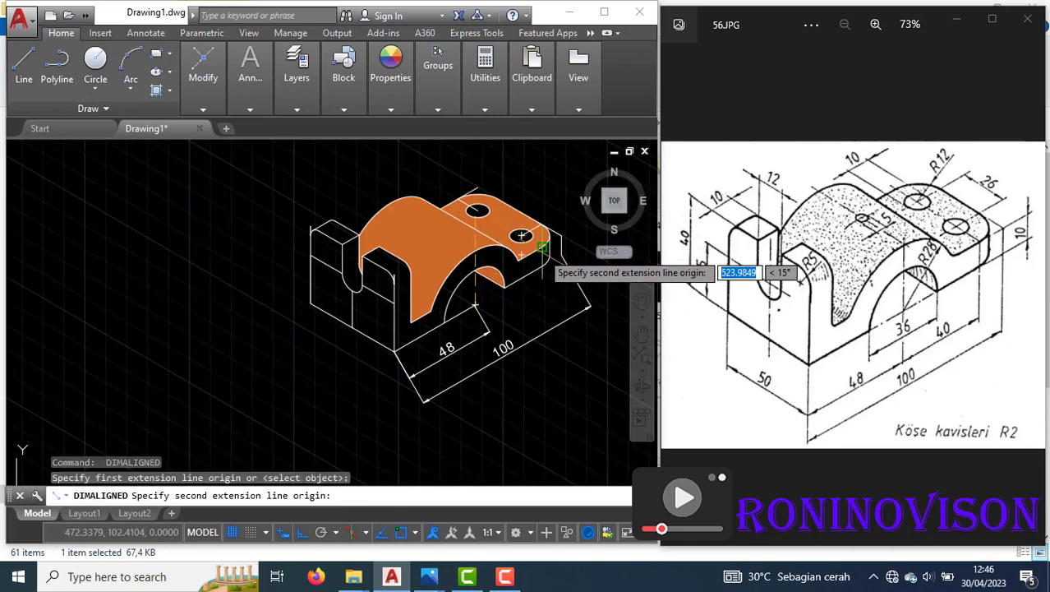
left_click(523, 256)
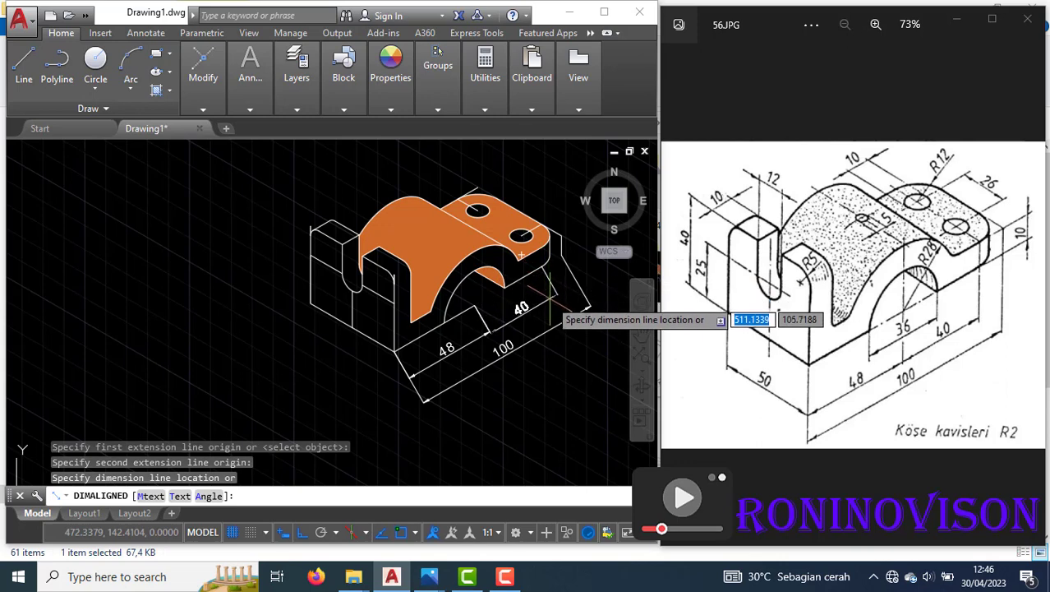
left_click(493, 323)
scroll(516, 345, "up", 2)
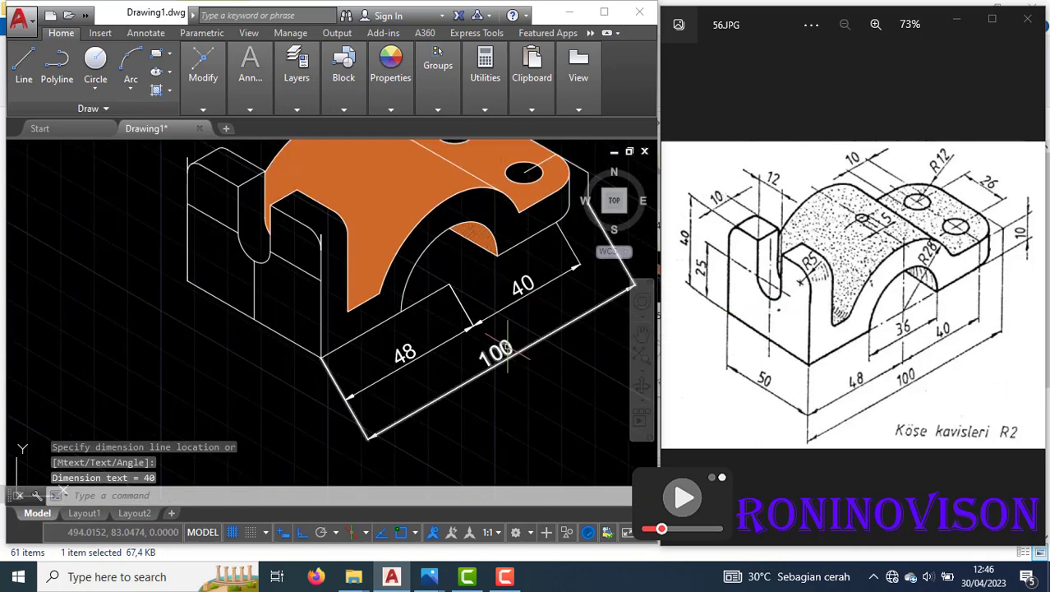
Oblique the overall length dimension with DIMEDIT so its extension lines run vertically, parallel to the front corner edge.
scroll(495, 339, "down", 2)
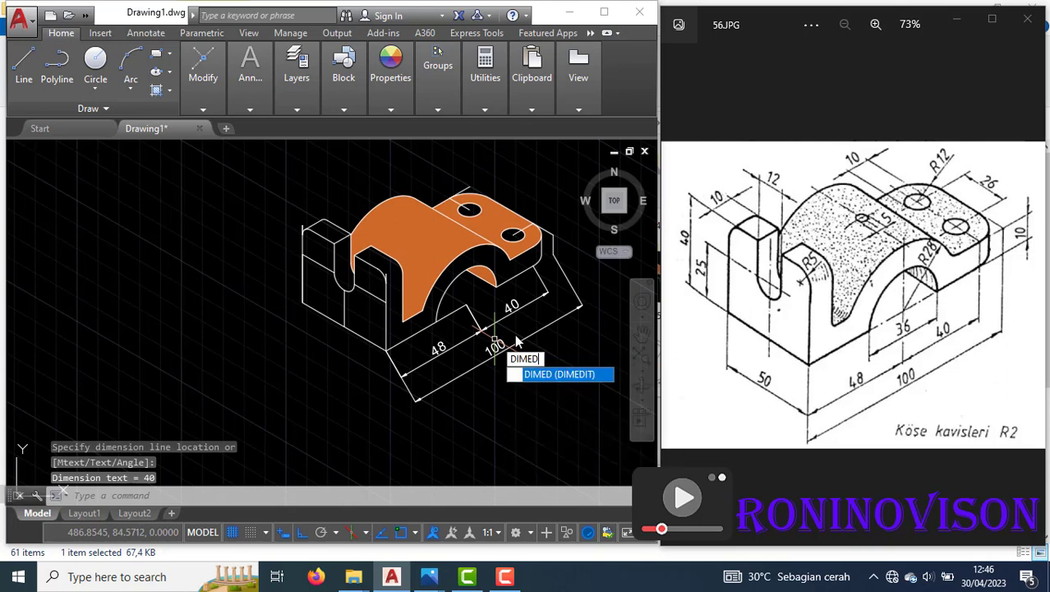
key("Return")
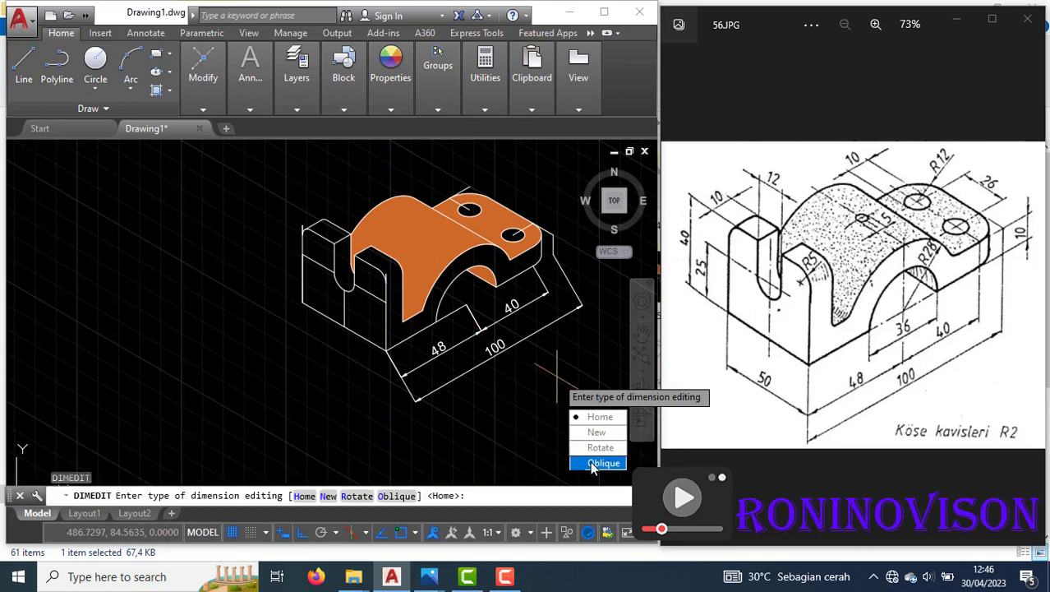
left_click(597, 462)
left_click(499, 346)
key("Return")
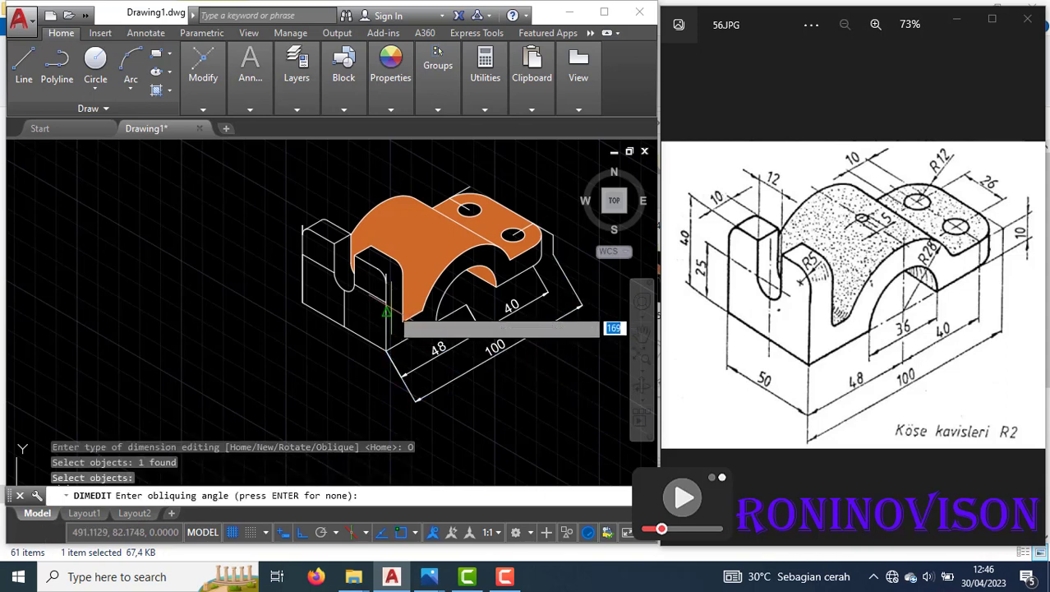
left_click(386, 421)
left_click(387, 347)
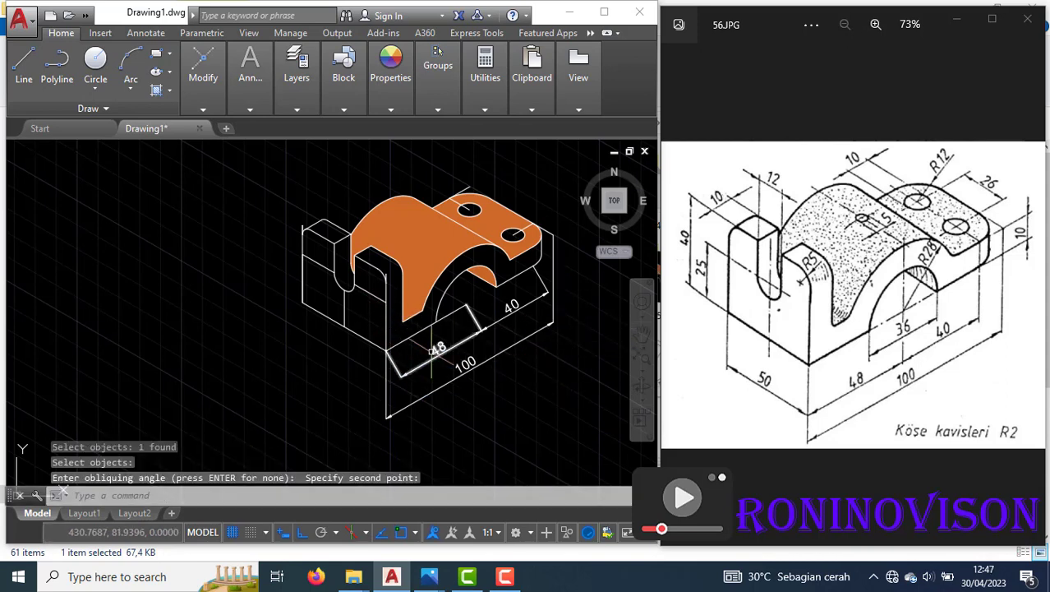
Oblique the corner-to-arch-centre dimension so its extension lines run vertically, taking the angle from the front corner edge.
key("Return")
left_click(465, 438)
left_click(436, 342)
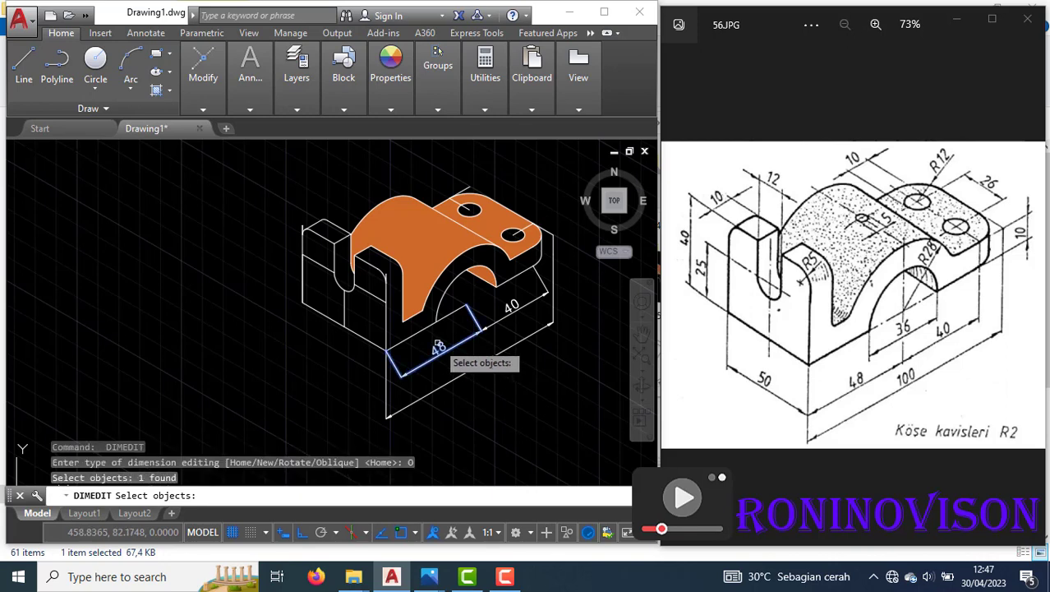
key("Return")
left_click(387, 302)
left_click(386, 350)
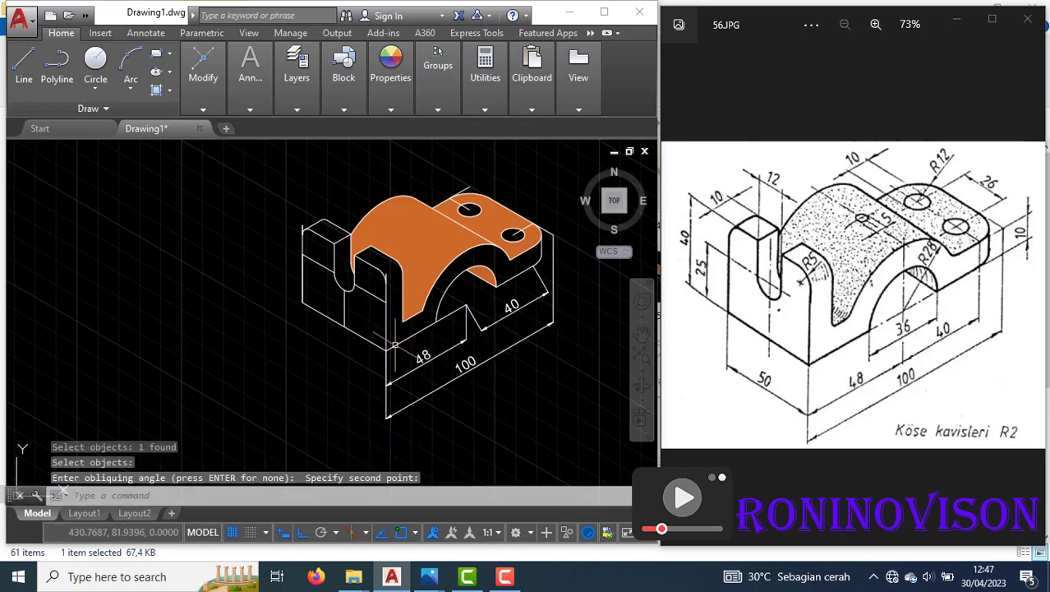
Oblique the dimension from the arch's centre to the plate's rounded corner so its extension lines run vertically.
key("Return")
left_click(530, 415)
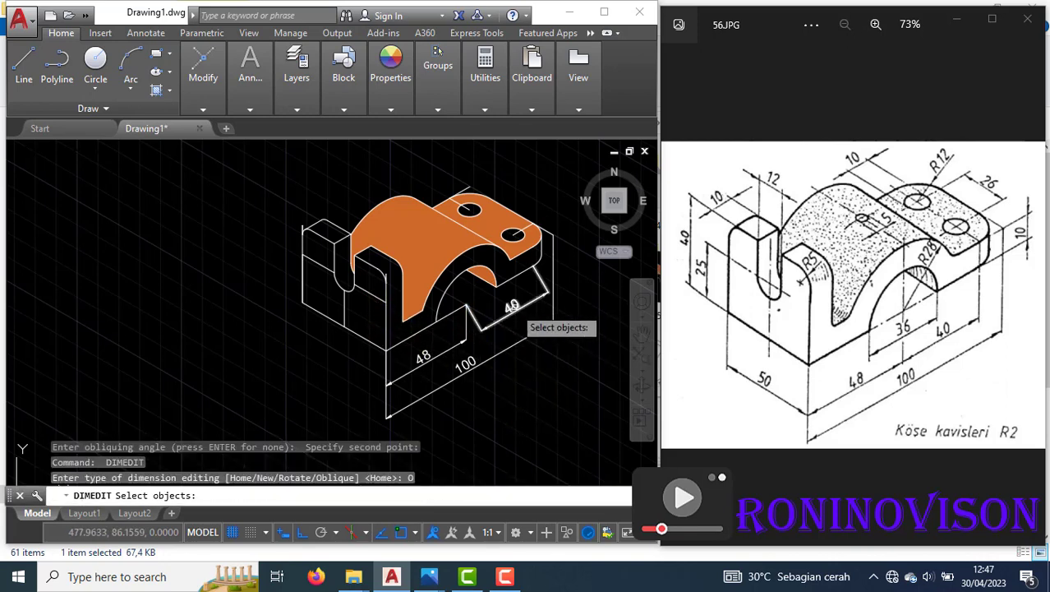
left_click(483, 326)
key("Return")
left_click(468, 305)
left_click(466, 339)
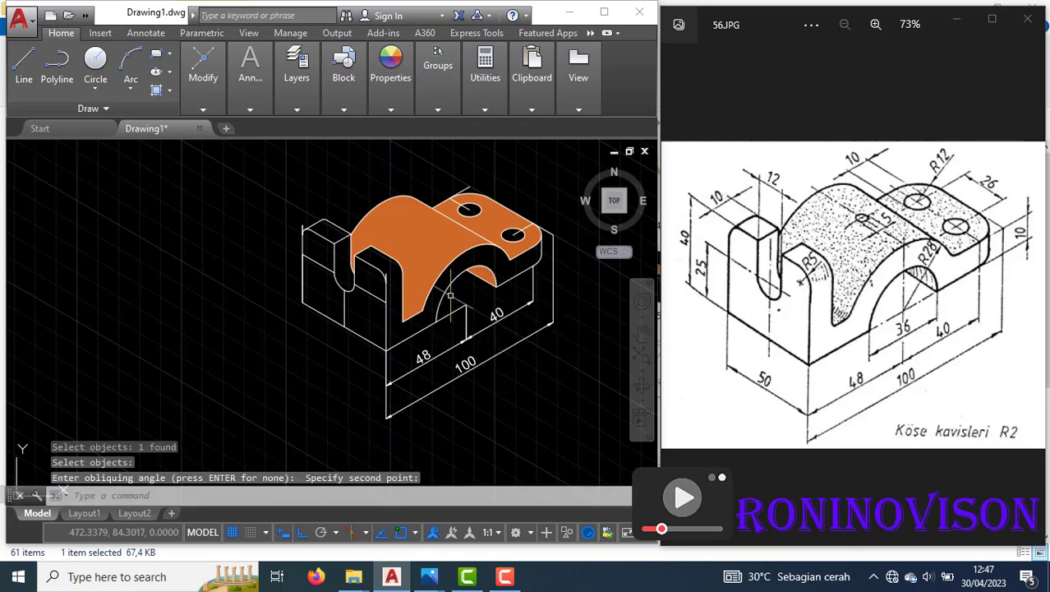
Add an aligned dimension for the thickness of the two-hole plate at its outer front corner, placed outside the bracket.
scroll(556, 231, "up", 2)
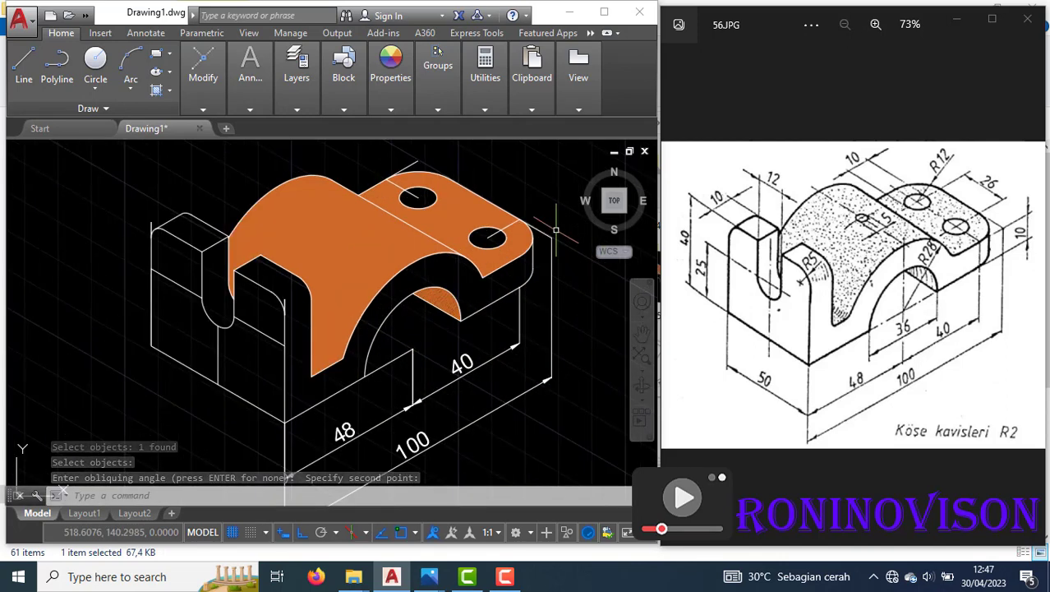
left_click(250, 66)
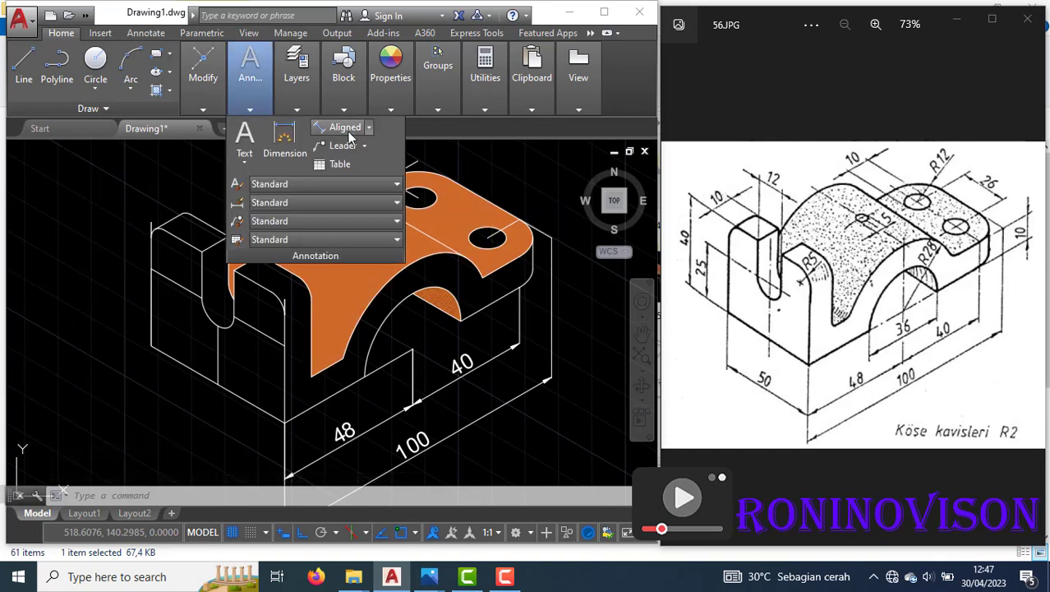
left_click(345, 127)
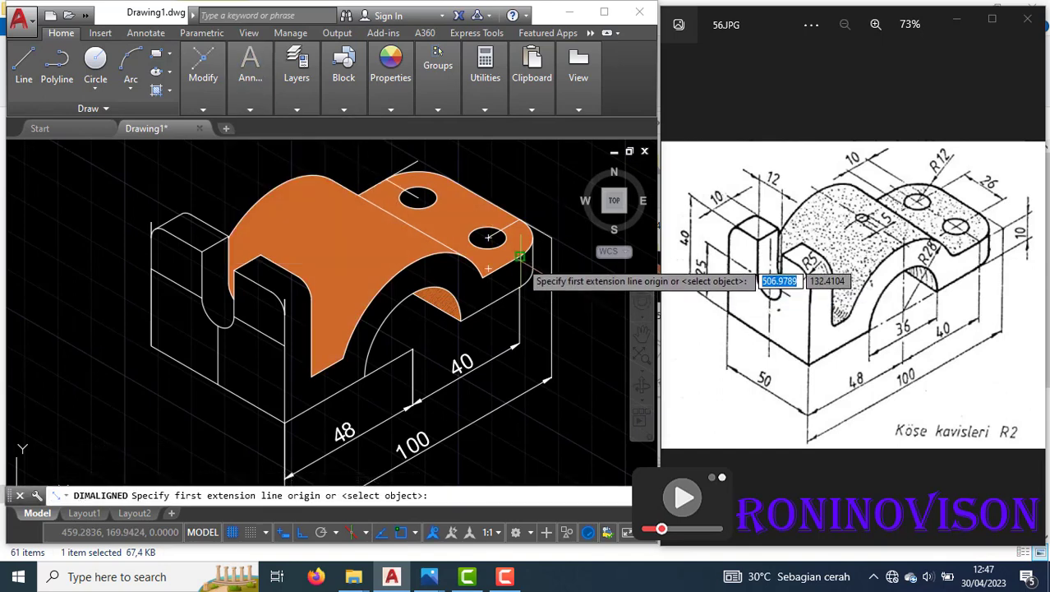
left_click(519, 288)
left_click(519, 288)
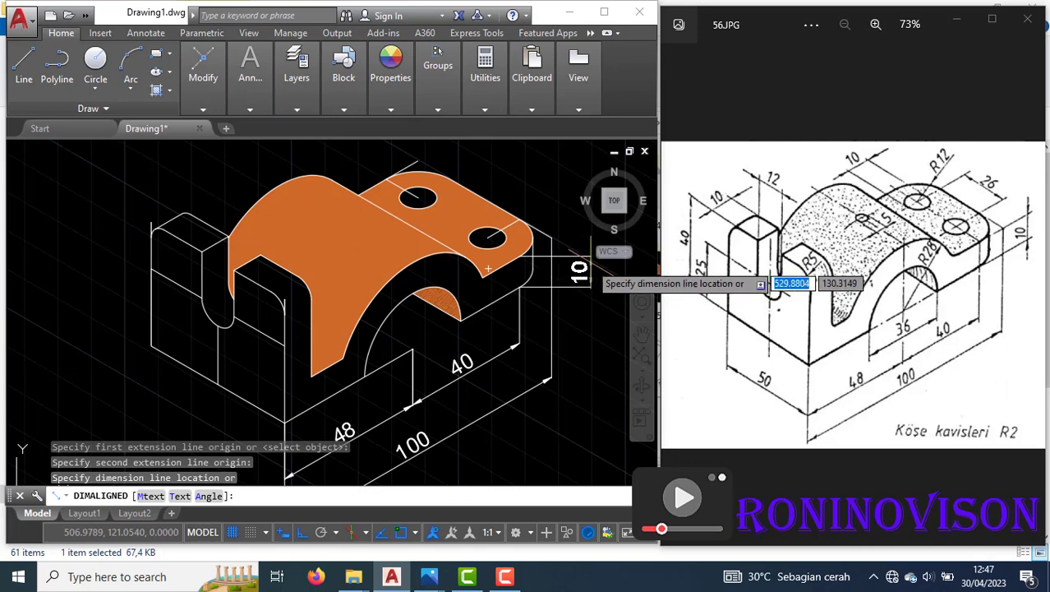
left_click(582, 268)
Add an aligned dimension between the centres of the plate's two holes, placed beyond the plate's outer edge.
key("Return")
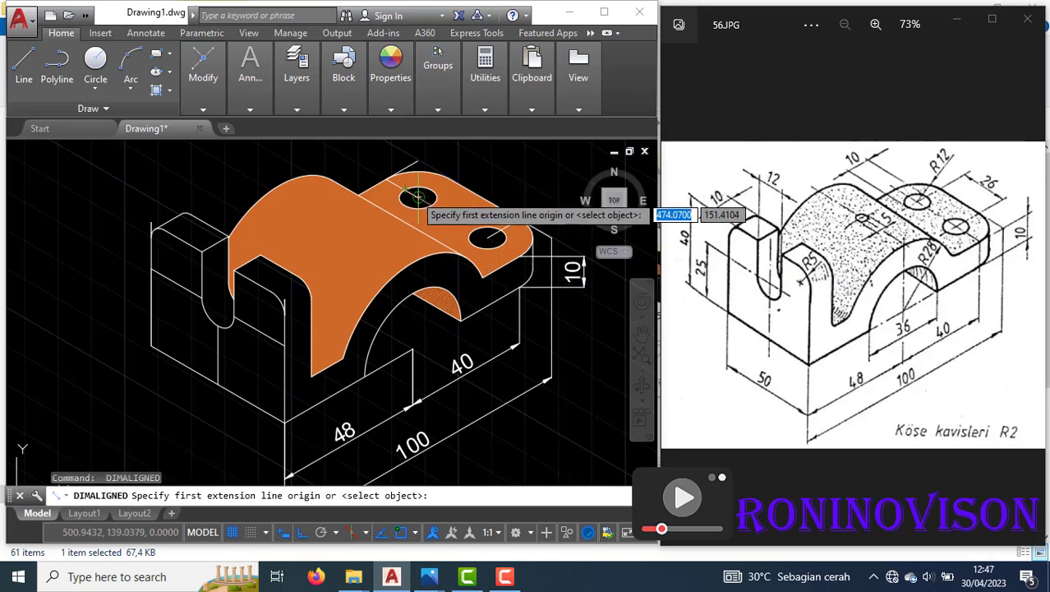
left_click(418, 198)
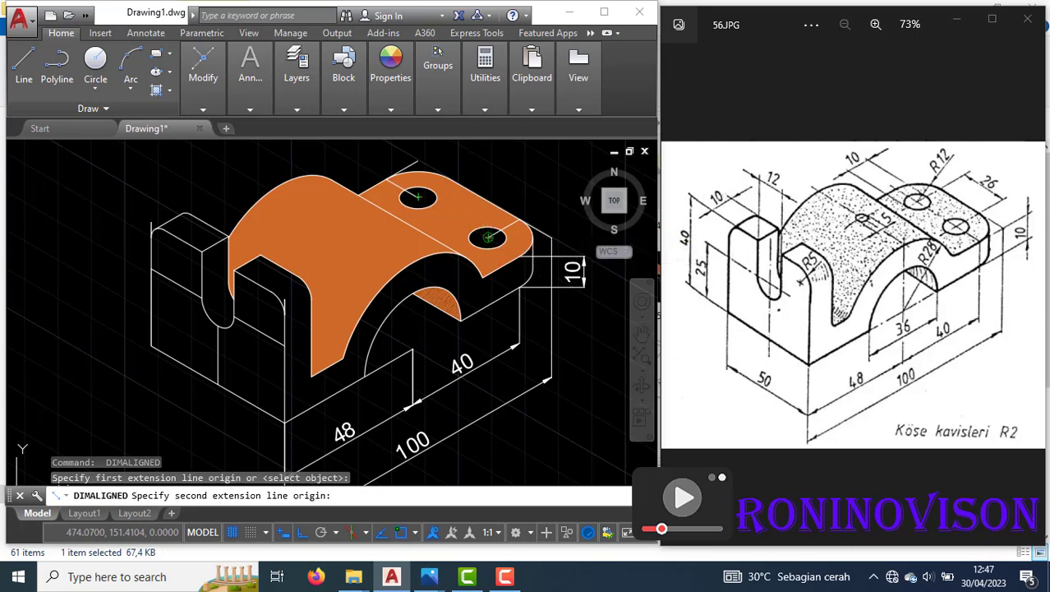
left_click(488, 236)
left_click(526, 183)
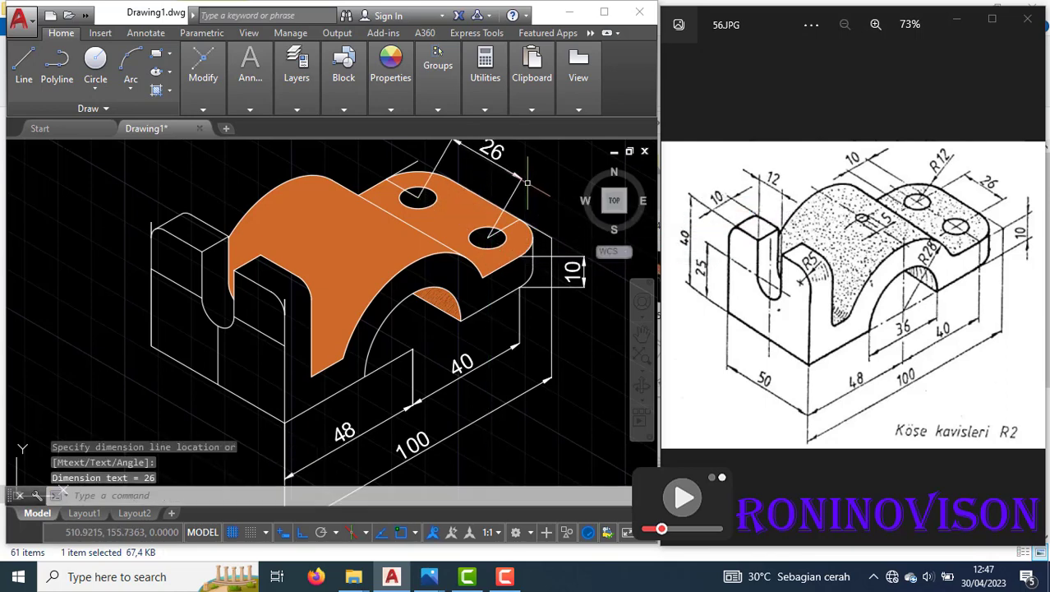
scroll(493, 197, "down", 2)
scroll(469, 204, "up", 3)
scroll(467, 204, "up", 3)
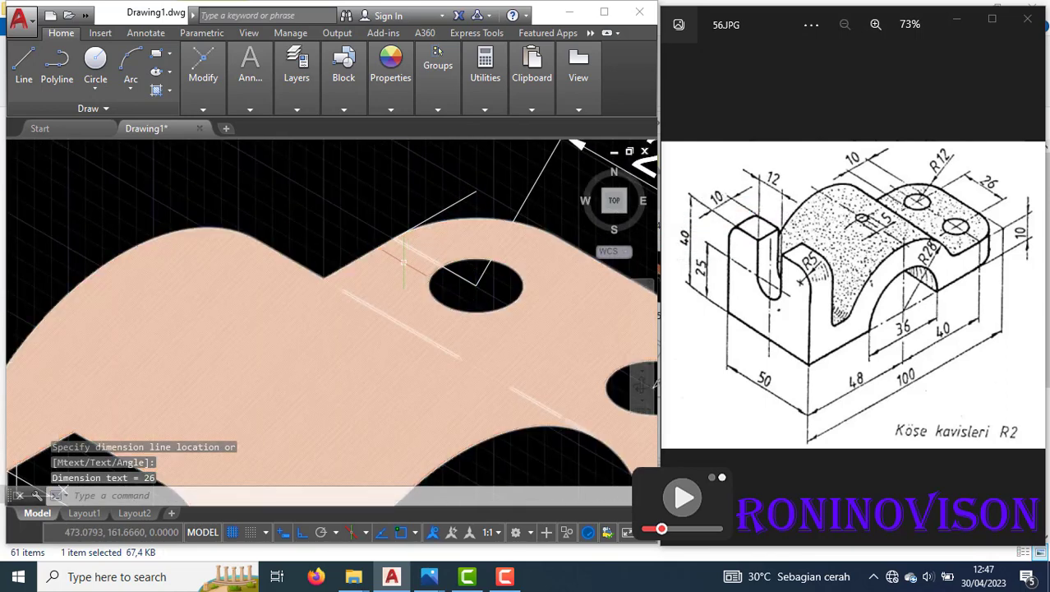
scroll(420, 284, "down", 2)
key("Return")
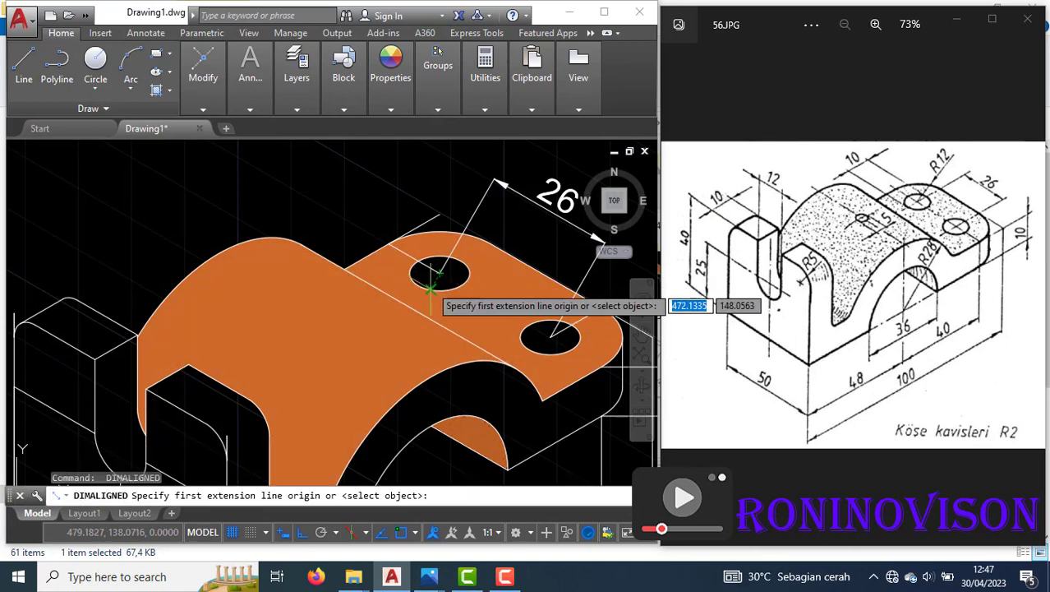
key("Escape")
Draw a line from the rear hole's centre along the bracket's length in the top isoplane, ending past the plate's outer edge.
type("l")
key("Return")
left_click(439, 273)
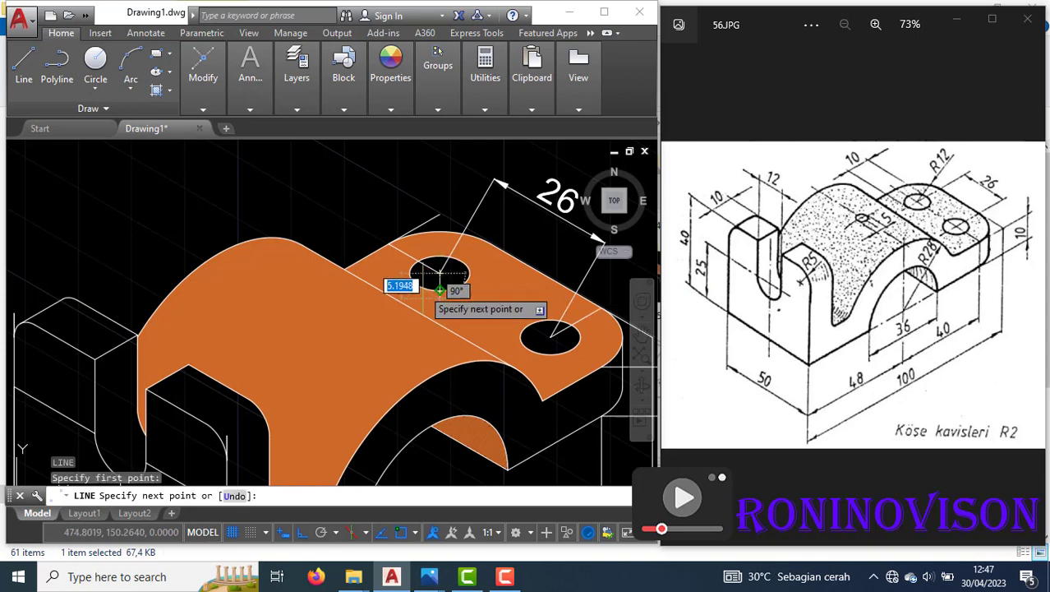
scroll(428, 288, "up", 5)
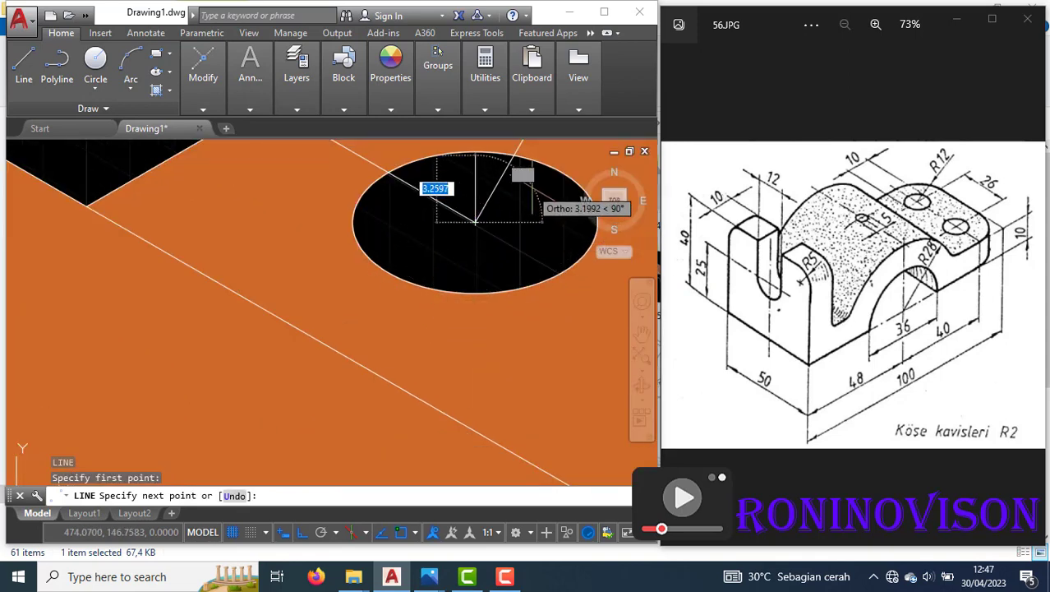
scroll(395, 255, "down", 3)
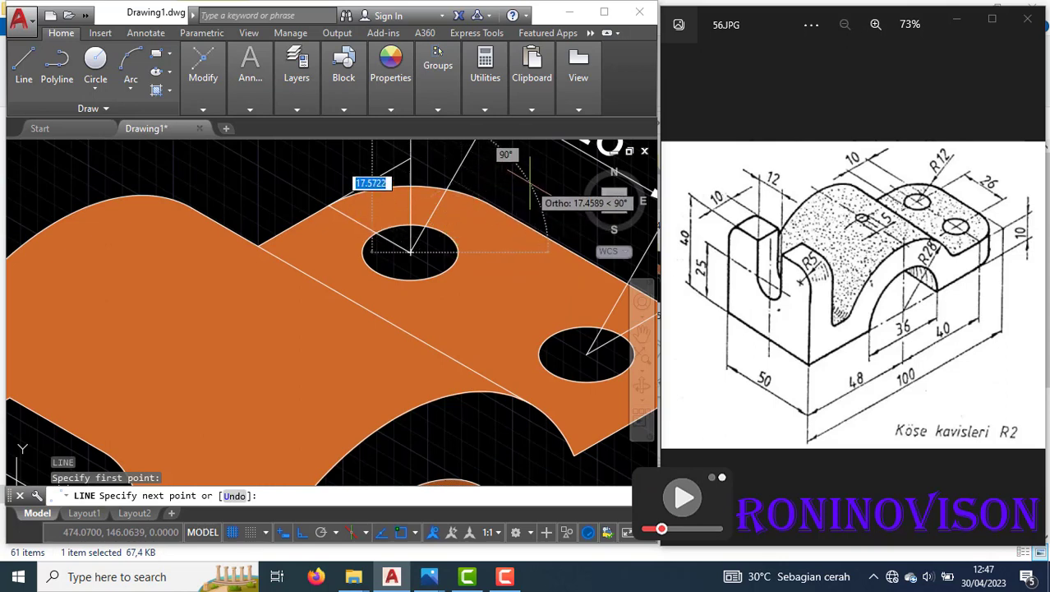
key("F5")
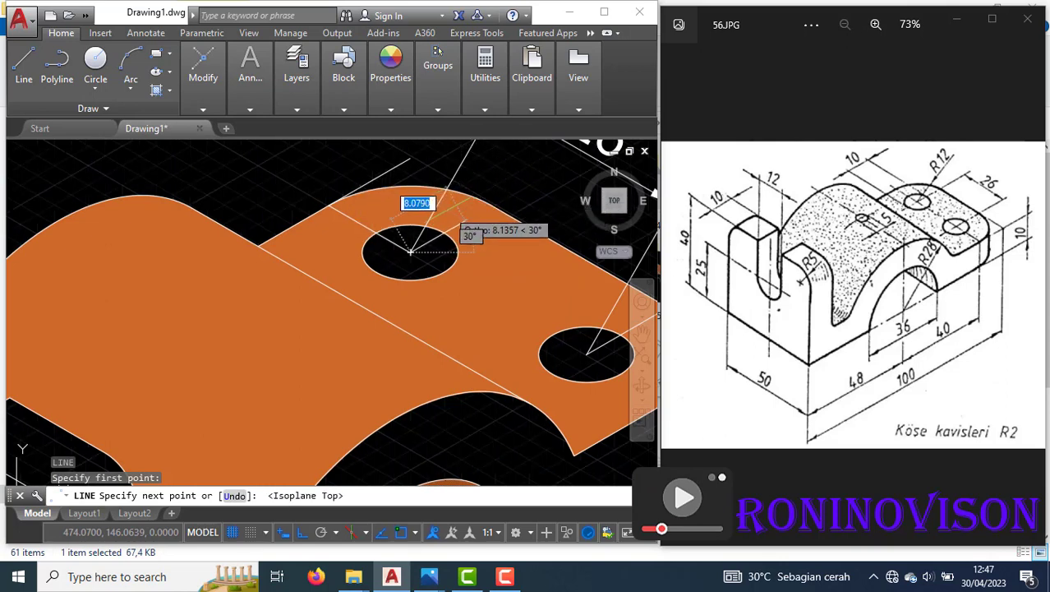
scroll(448, 216, "up", 4)
scroll(448, 229, "down", 4)
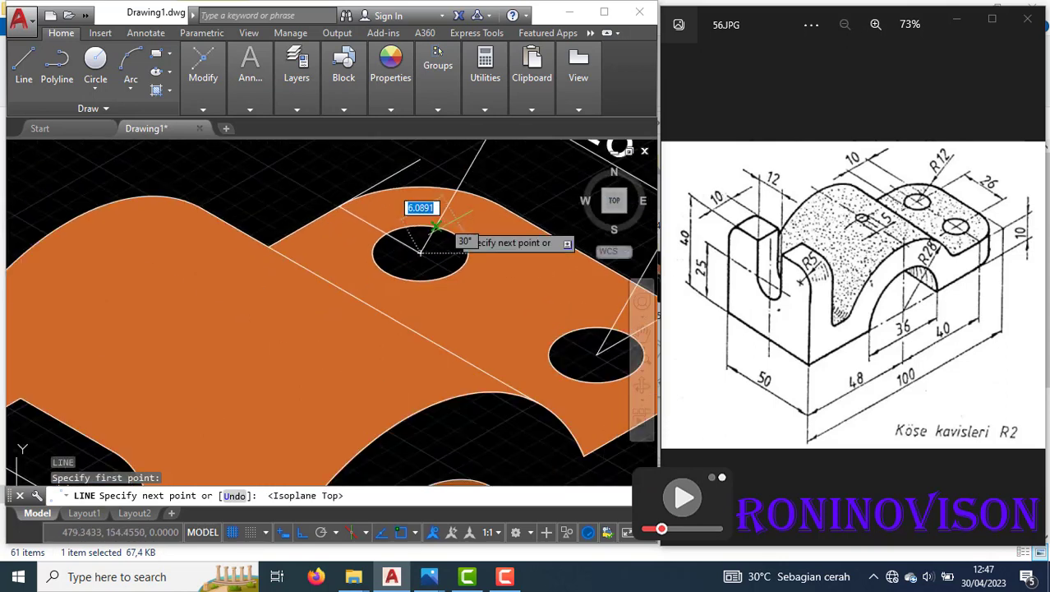
left_click(530, 191)
key("Return")
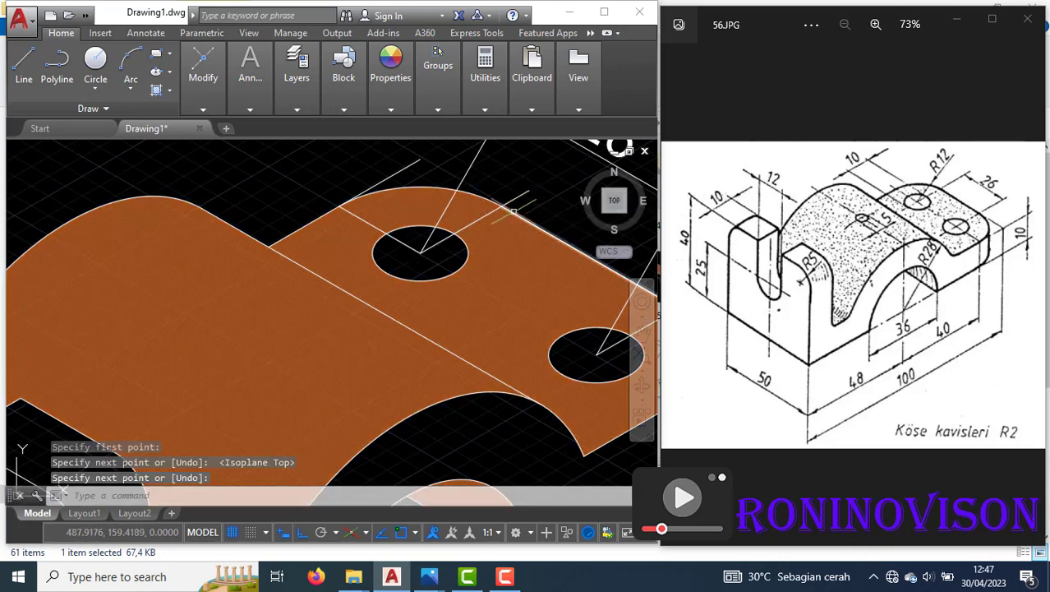
Trim off the part of the new line that extends past the plate's outer edge.
type("tr")
key("Return")
key("Return")
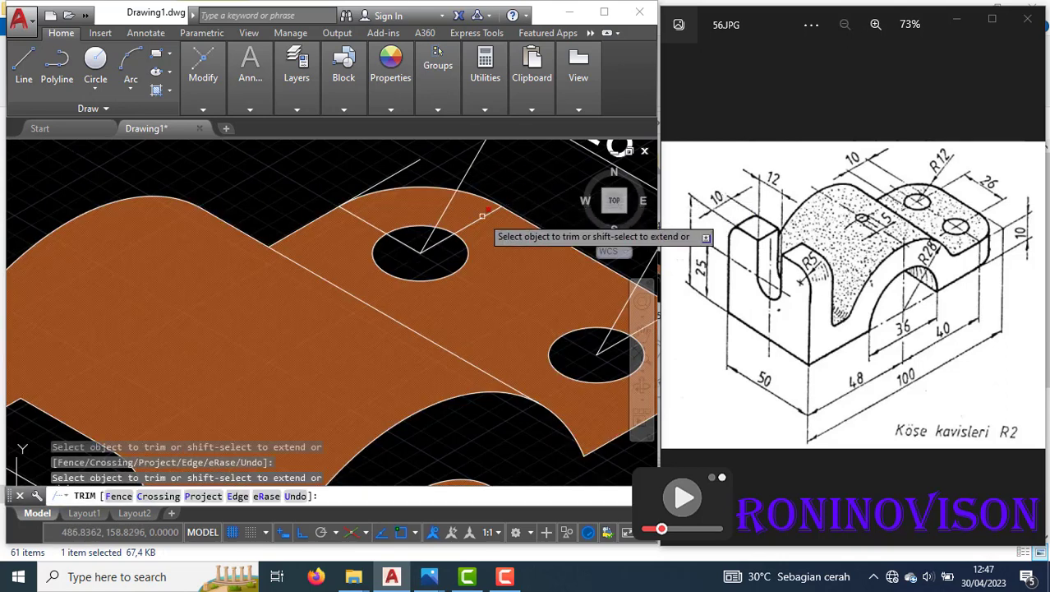
key("Escape")
Shorten the rear hole's centre line to the hole's rim and erase the leftover segment near the plate's outer edge.
left_click(483, 217)
scroll(506, 203, "up", 5)
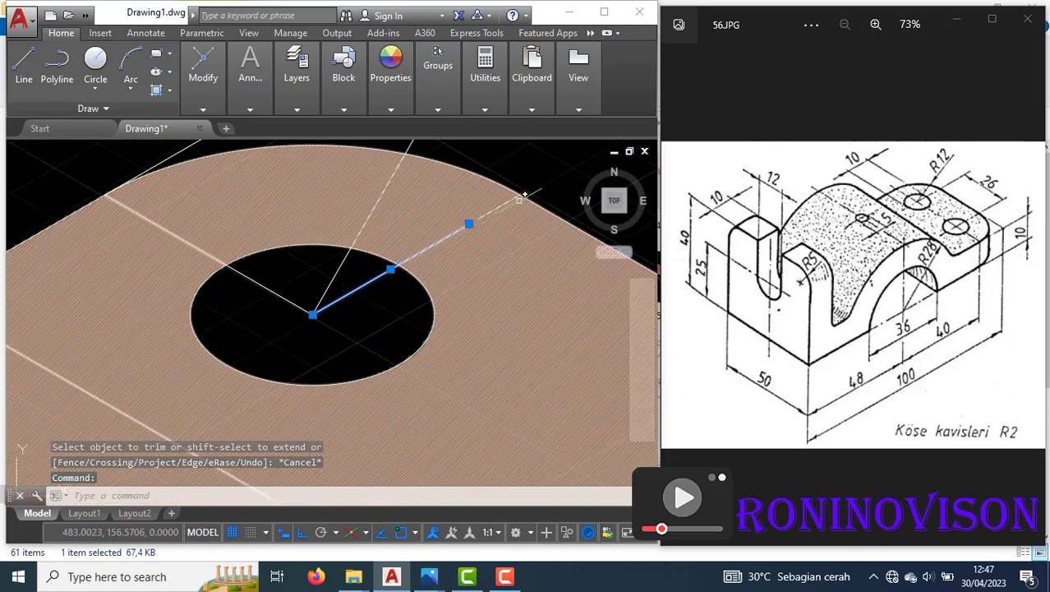
left_click(469, 223)
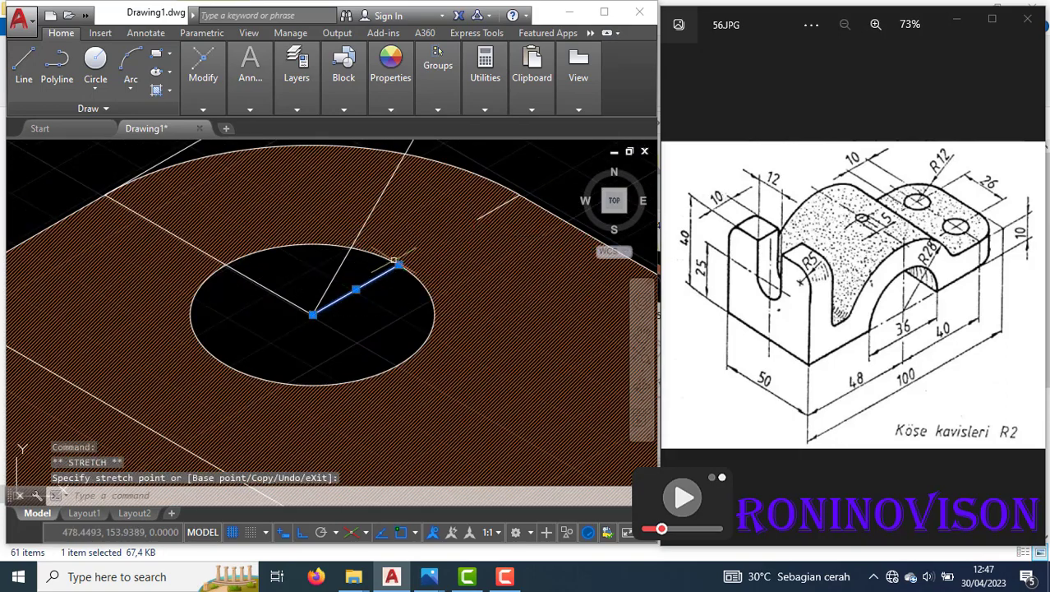
key("Escape")
key("Escape")
left_click(500, 207)
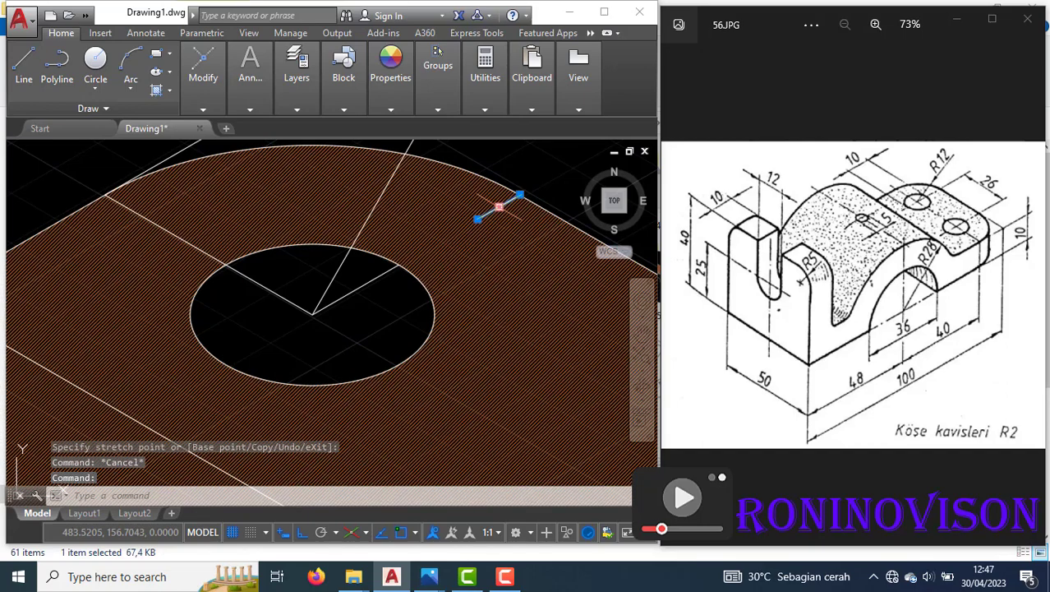
key("Return")
scroll(362, 325, "up", 2)
Extend the rear hole's centre line to the opposite side of the hole's rim.
scroll(423, 289, "down", 3)
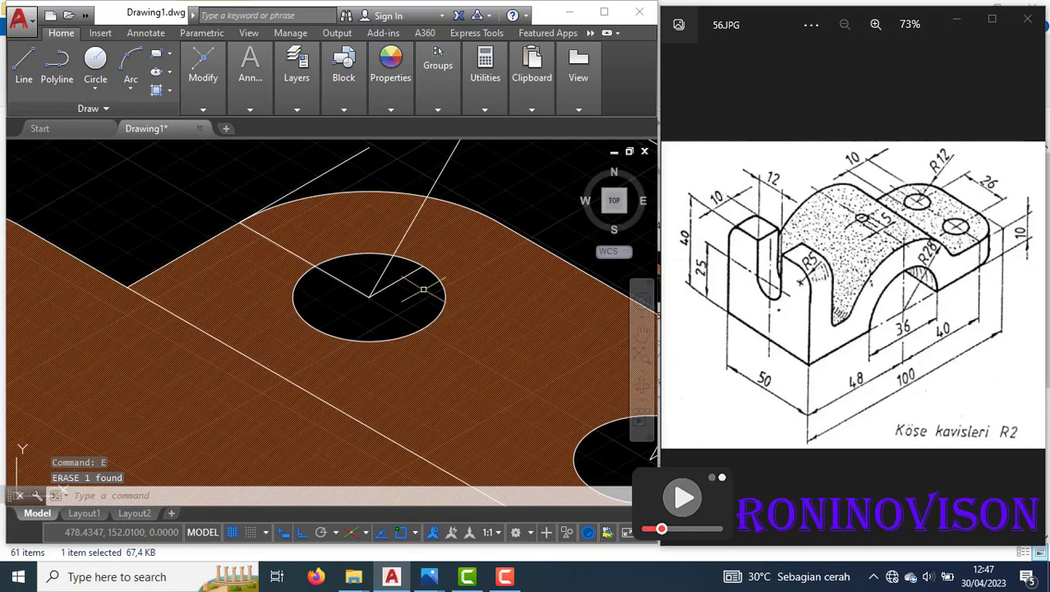
type("ex")
key("Return")
key("Return")
key("Escape")
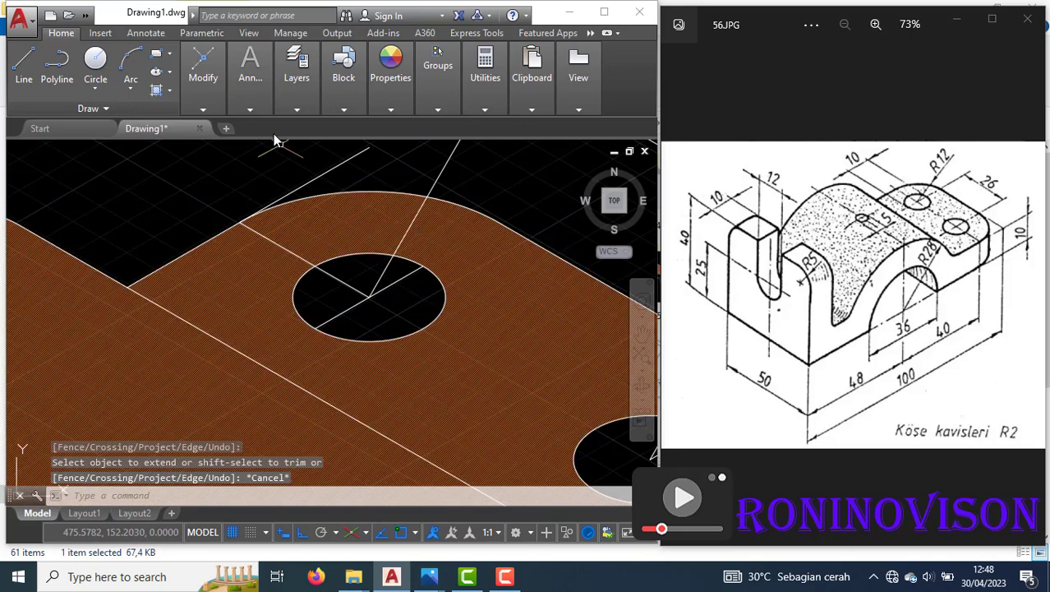
Add an aligned dimension across the rear hole's diameter between the centre line's ends, placed beyond the plate's back edge.
left_click(255, 110)
left_click(332, 129)
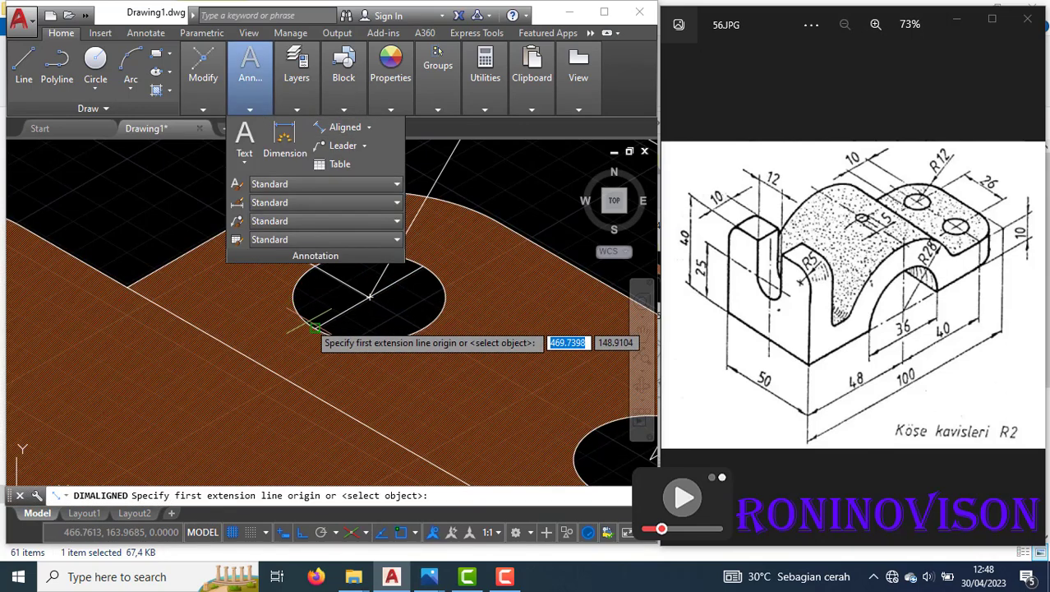
left_click(369, 295)
left_click(422, 266)
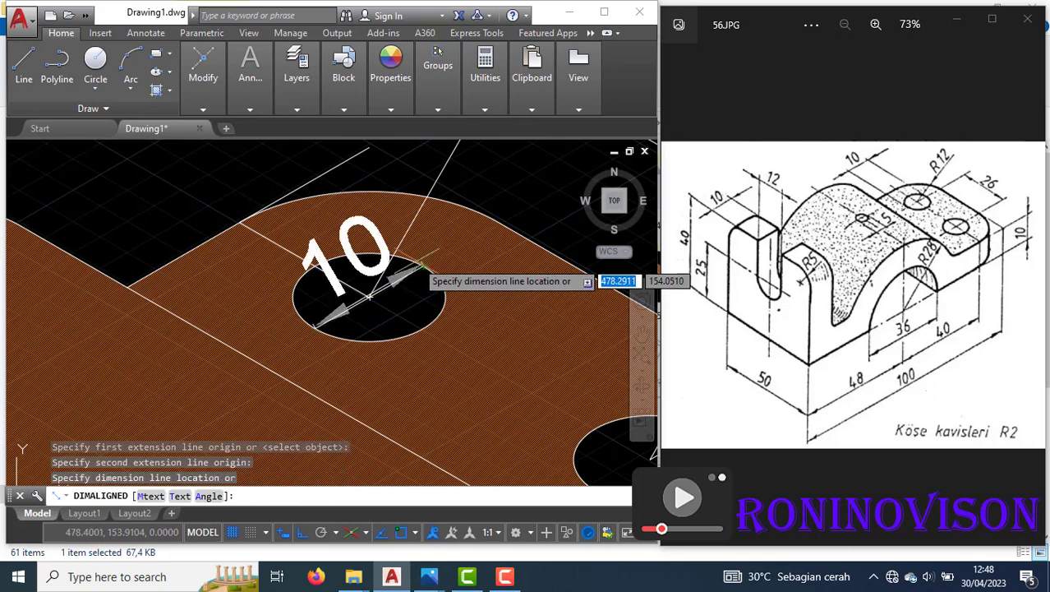
scroll(426, 271, "down", 5)
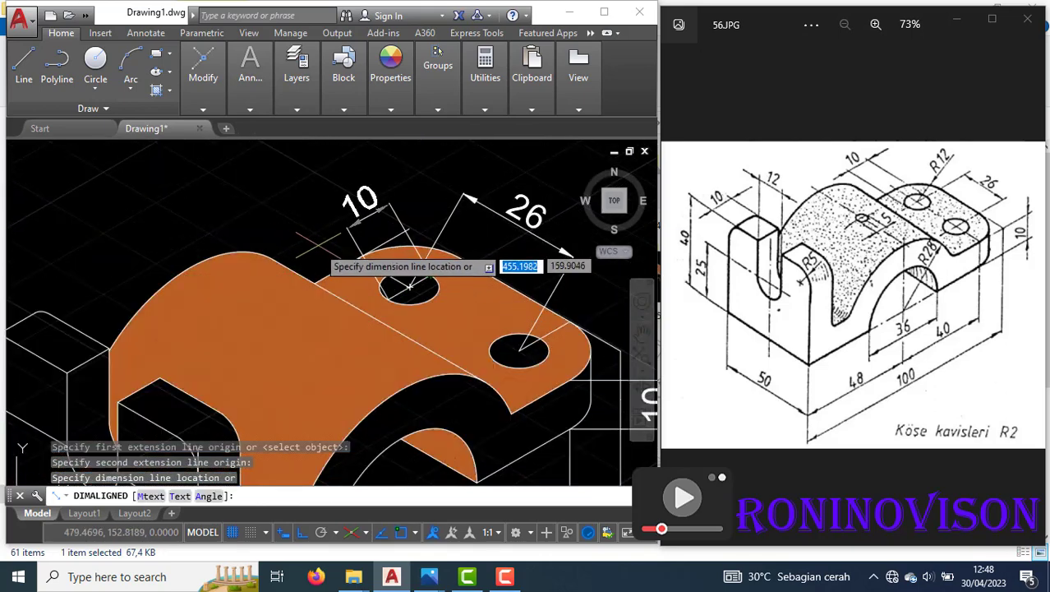
left_click(321, 247)
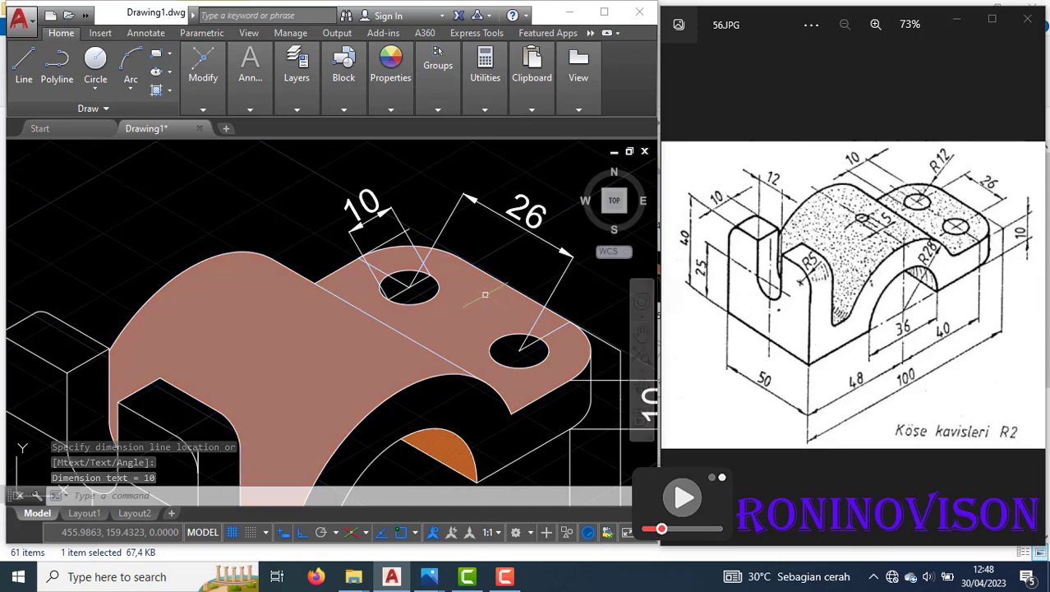
Oblique the plate thickness dimension with DIMEDIT so its extension lines run parallel to the bracket's length.
scroll(371, 305, "down", 2)
type("dim")
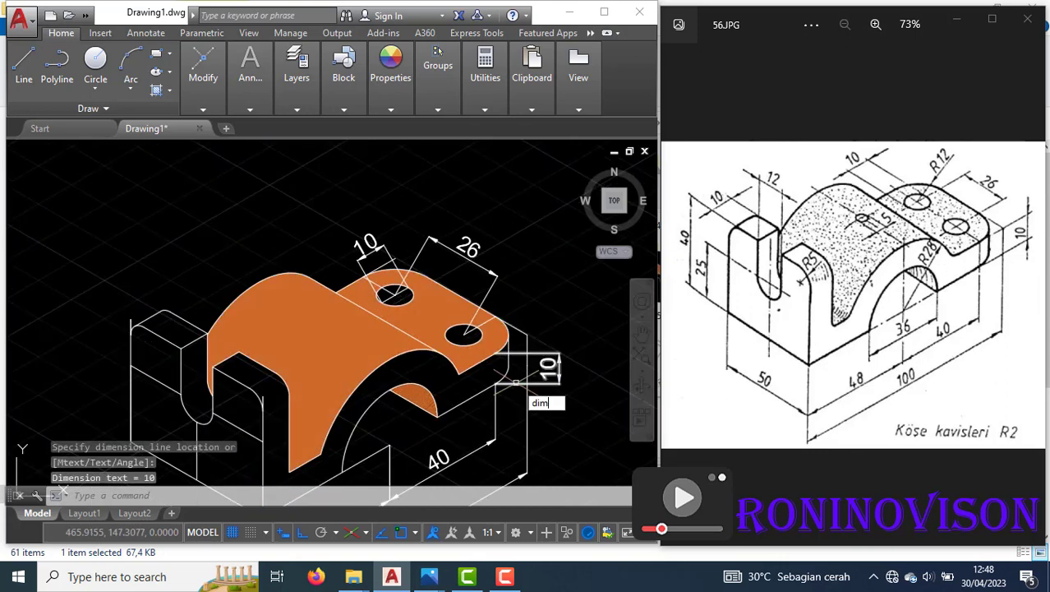
left_click(561, 433)
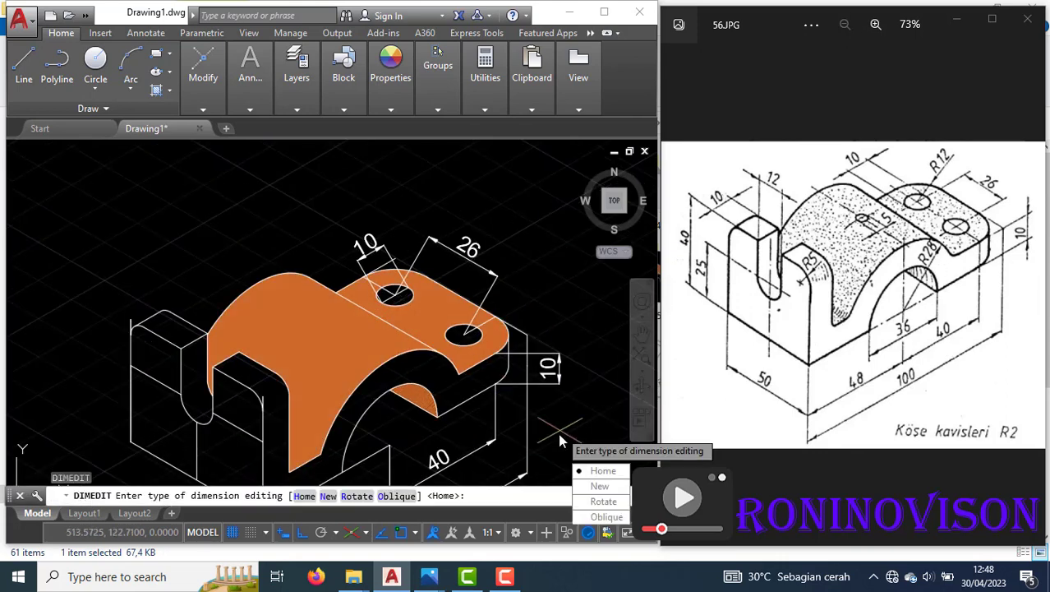
left_click(604, 516)
left_click(560, 362)
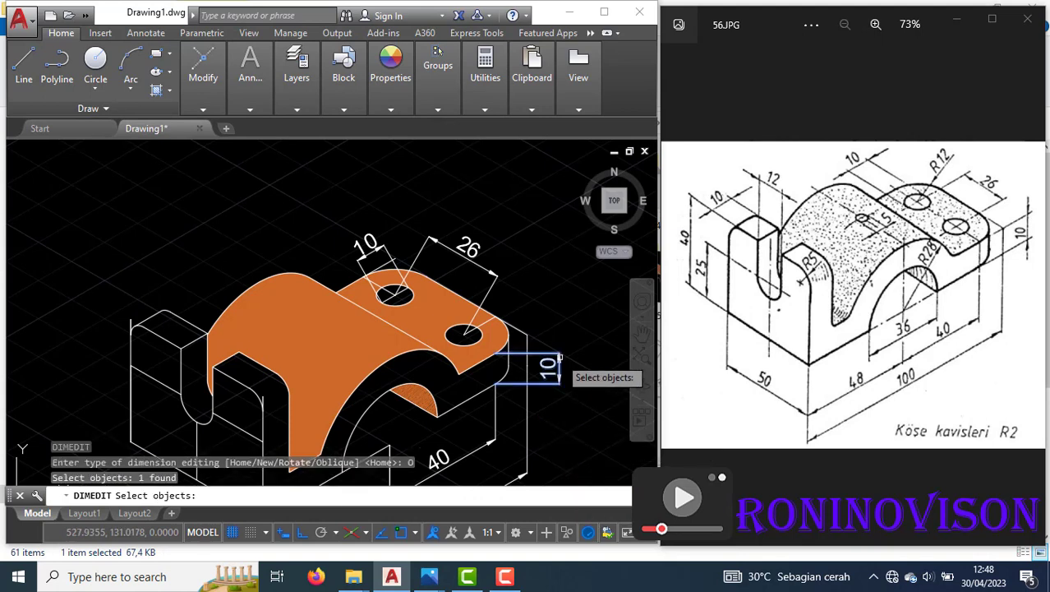
key("Return")
left_click(464, 334)
left_click(496, 352)
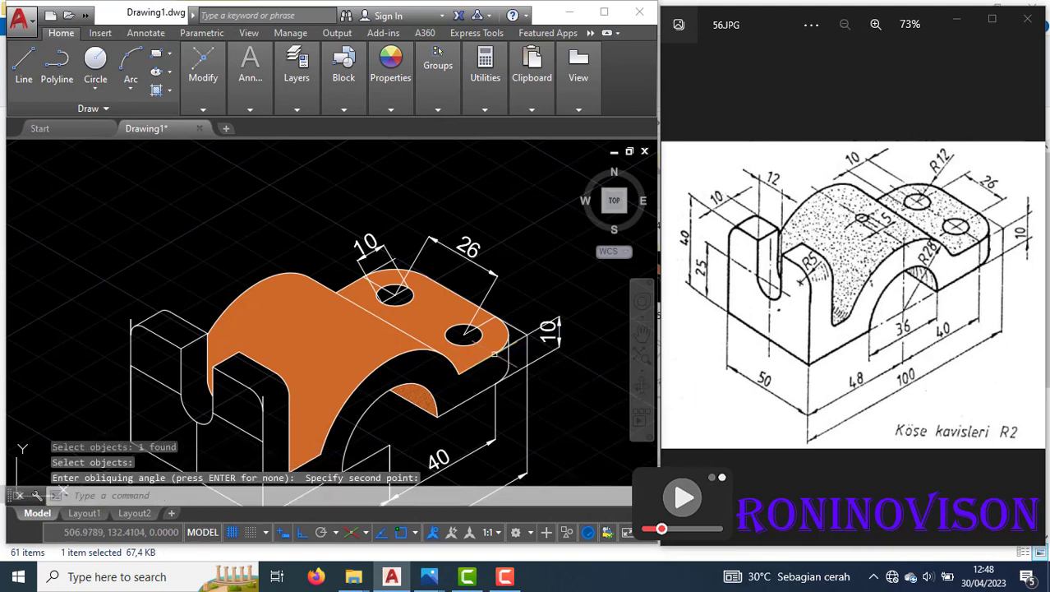
Oblique the rear hole's diameter dimension so its extension lines run parallel to the plate's outer edge.
key("Return")
left_click(454, 386)
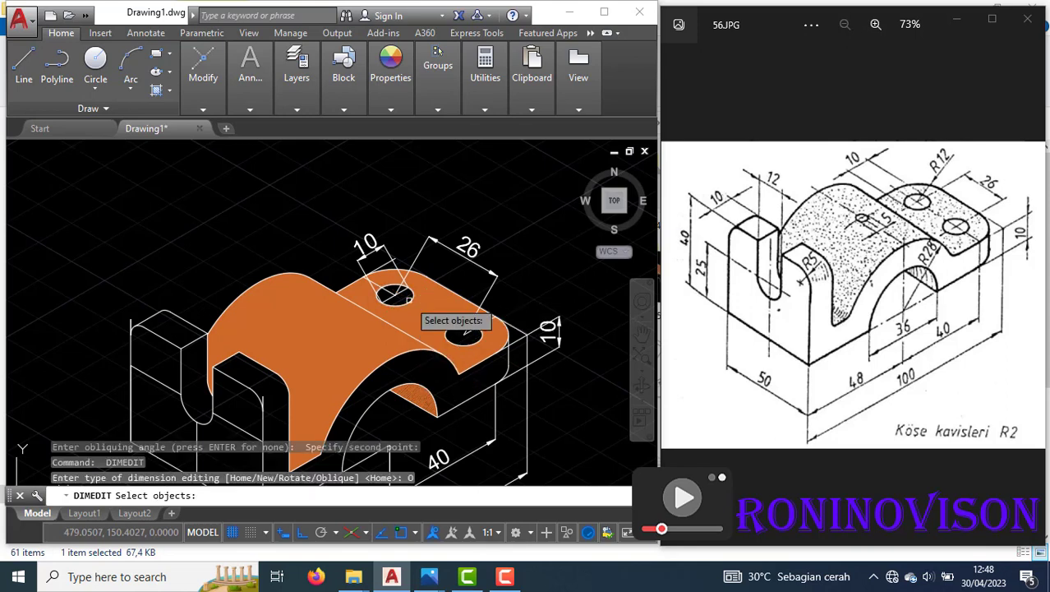
left_click(402, 266)
key("Return")
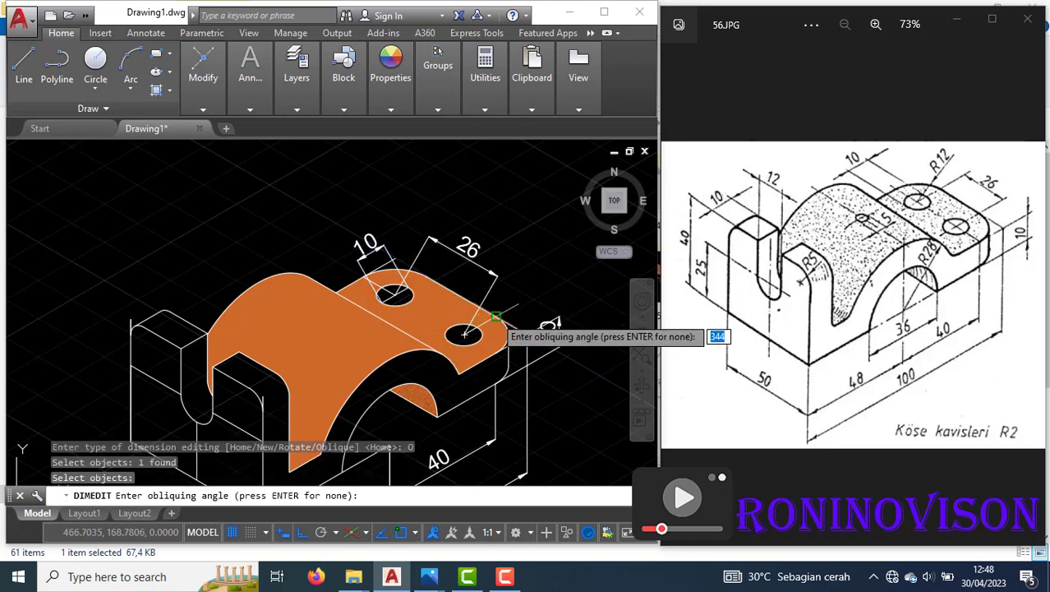
left_click(483, 310)
left_click(424, 276)
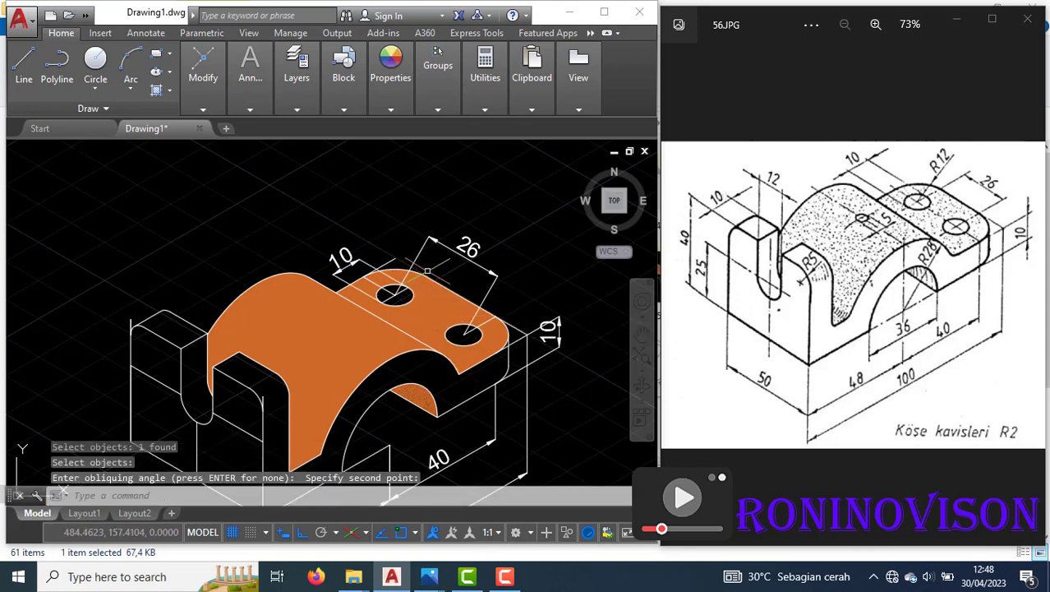
Oblique the 26 hole-spacing dimension so its extension lines run parallel to the bracket's length.
key("Return")
left_click(473, 345)
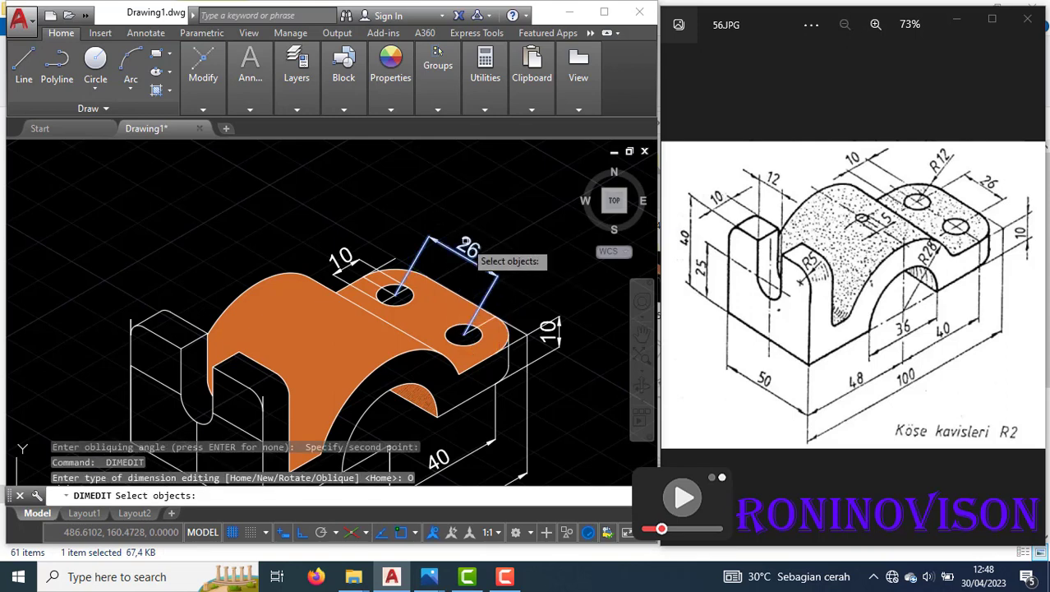
left_click(457, 248)
key("Return")
left_click(395, 293)
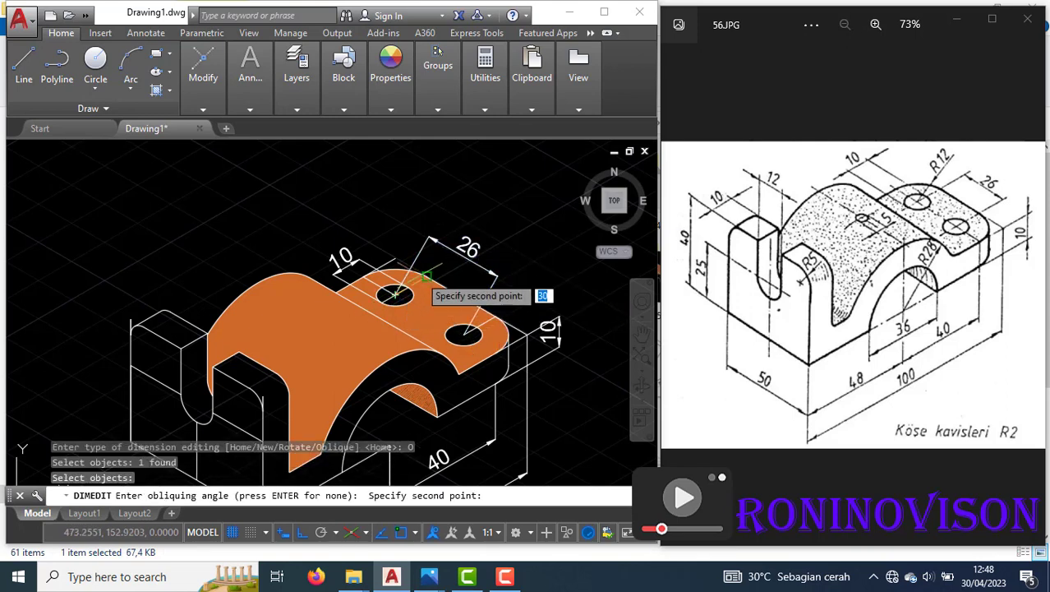
left_click(426, 276)
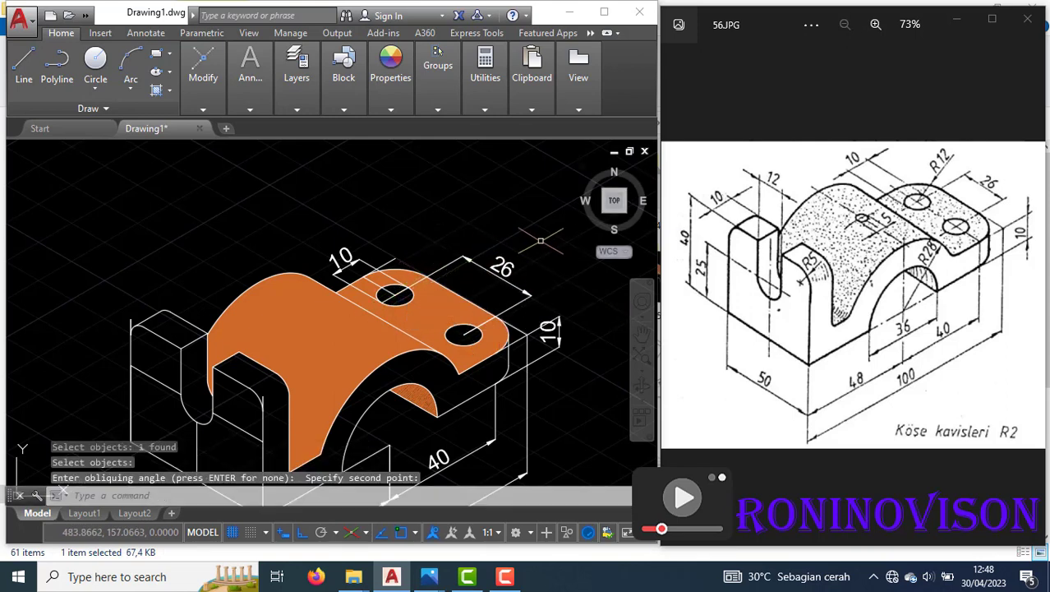
Add an aligned dimension from the rear hole's centre to the plate's end edge, placed above the plate's back corner.
scroll(540, 240, "down", 2)
scroll(431, 281, "up", 6)
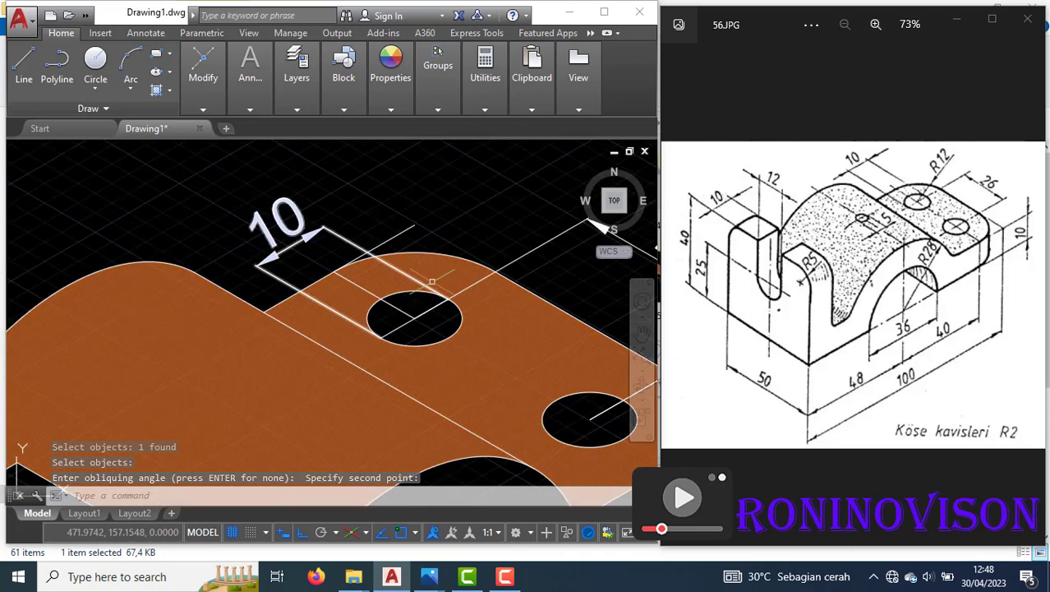
left_click(250, 108)
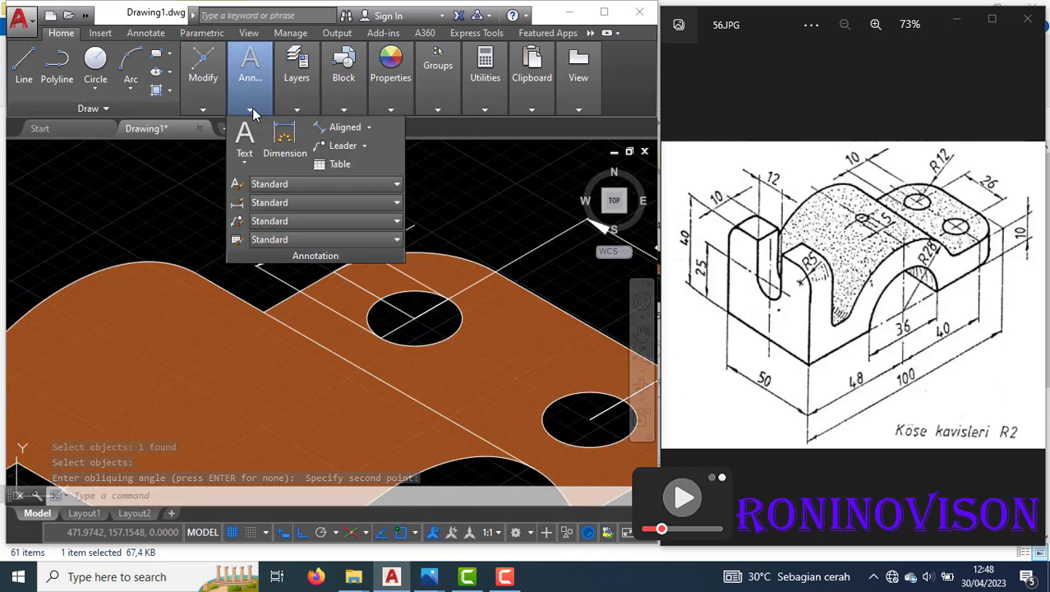
left_click(344, 127)
left_click(415, 318)
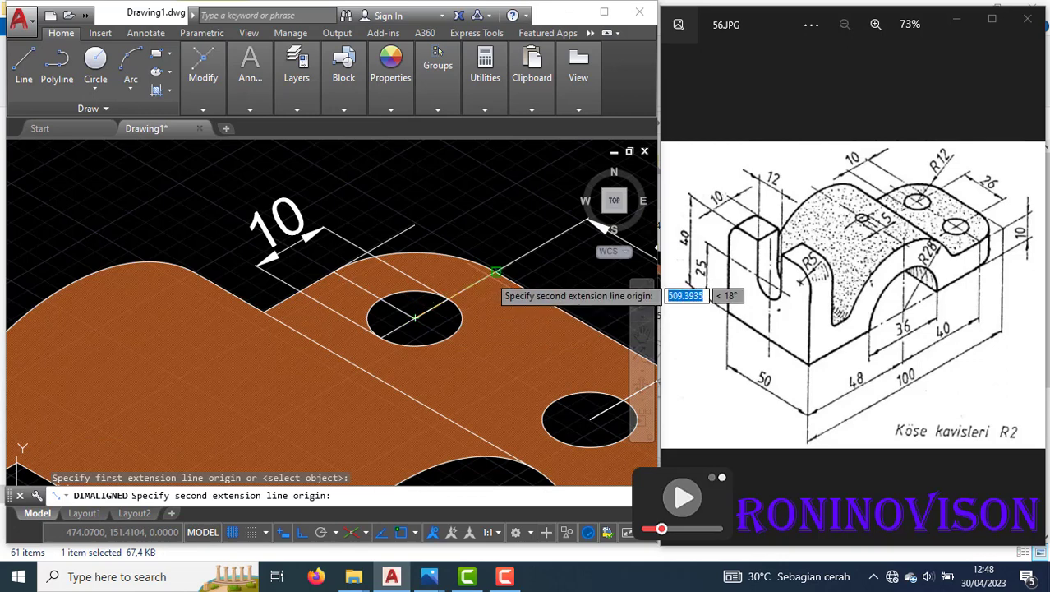
left_click(495, 271)
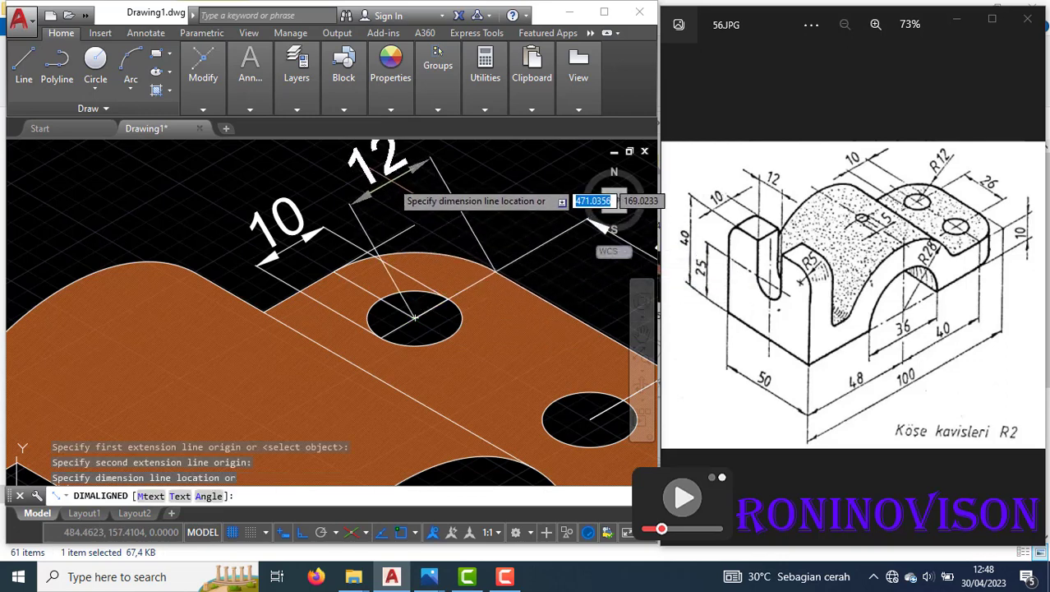
left_click(598, 227)
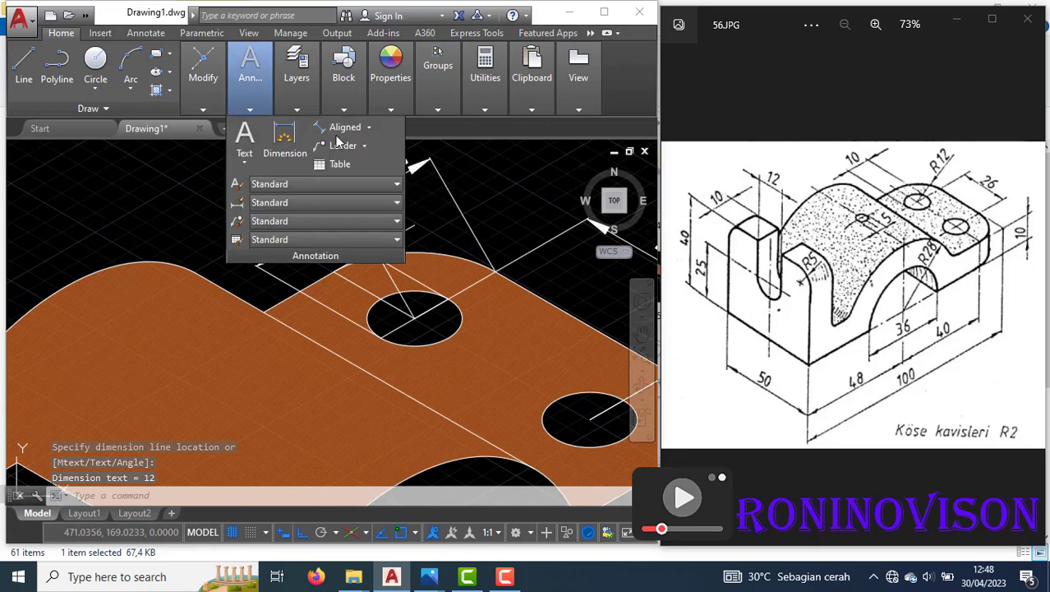
Try to oblique the dimension from the rear hole's centre to the plate's end edge, using those two points for the angle.
mouse_move(297, 78)
type("dim")
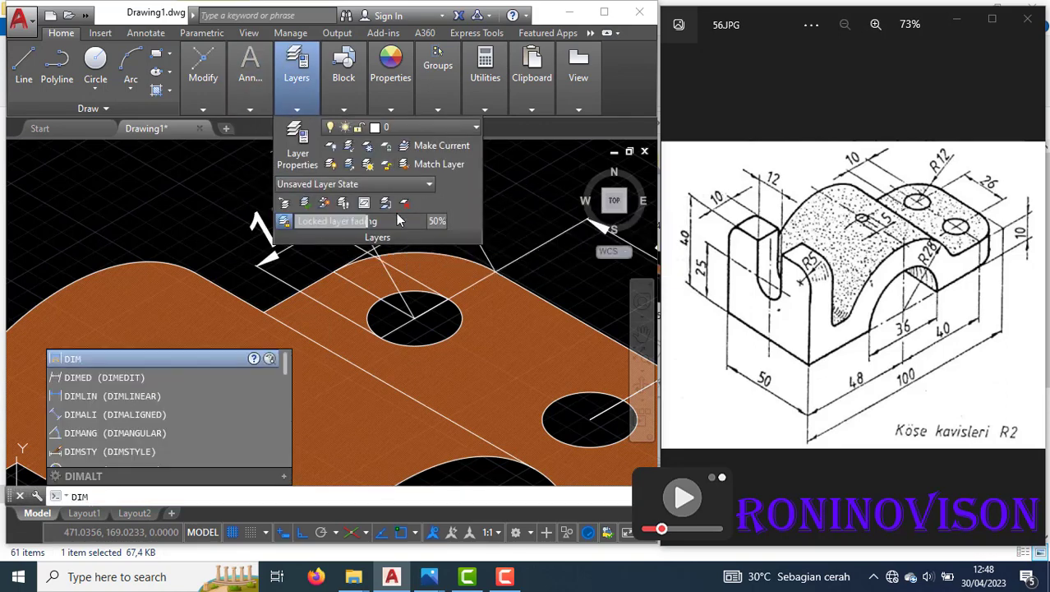
left_click(131, 383)
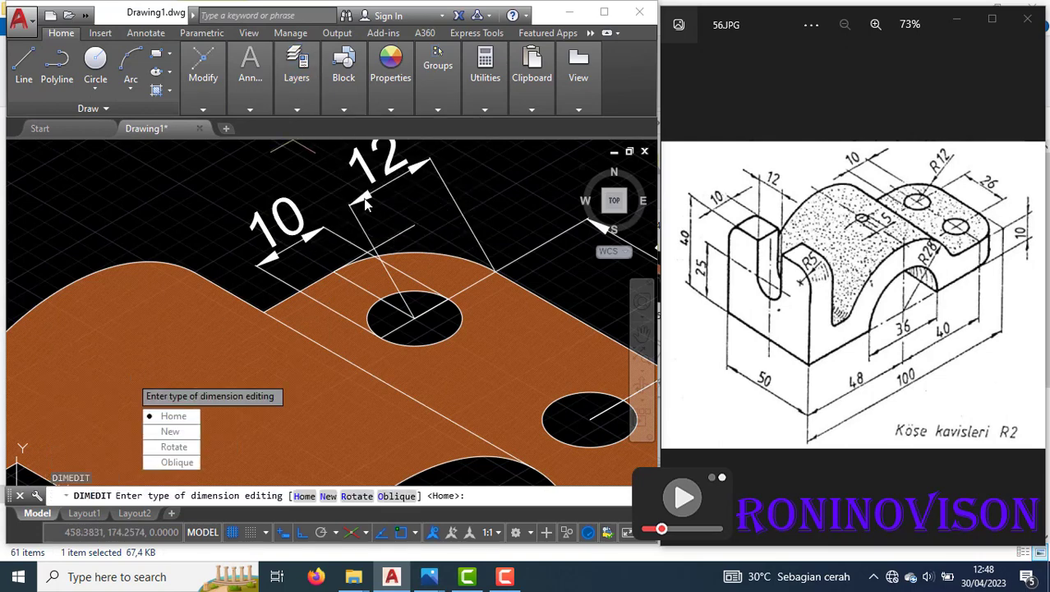
left_click(178, 463)
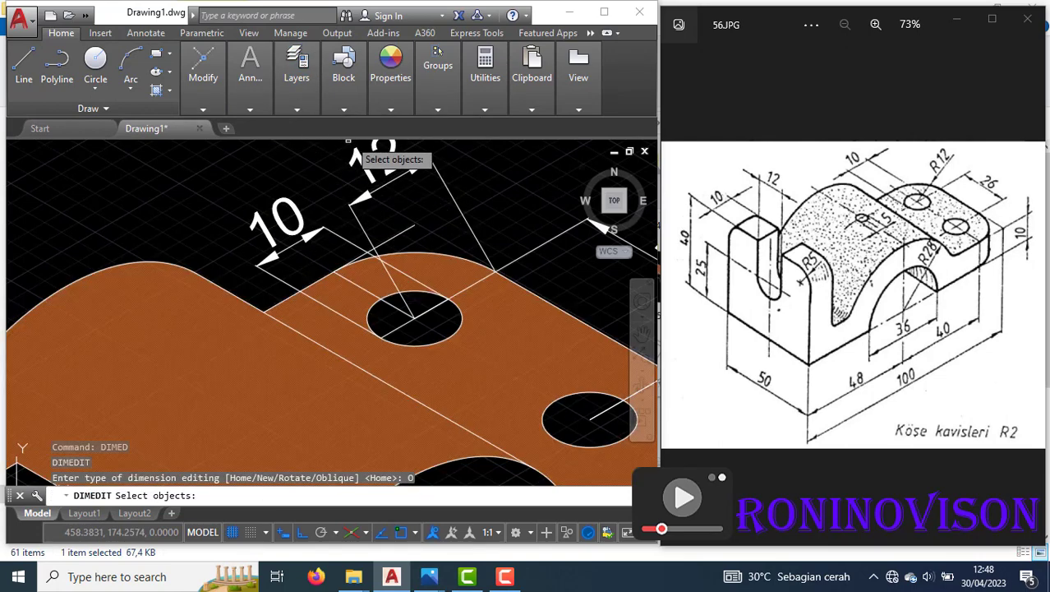
left_click(368, 215)
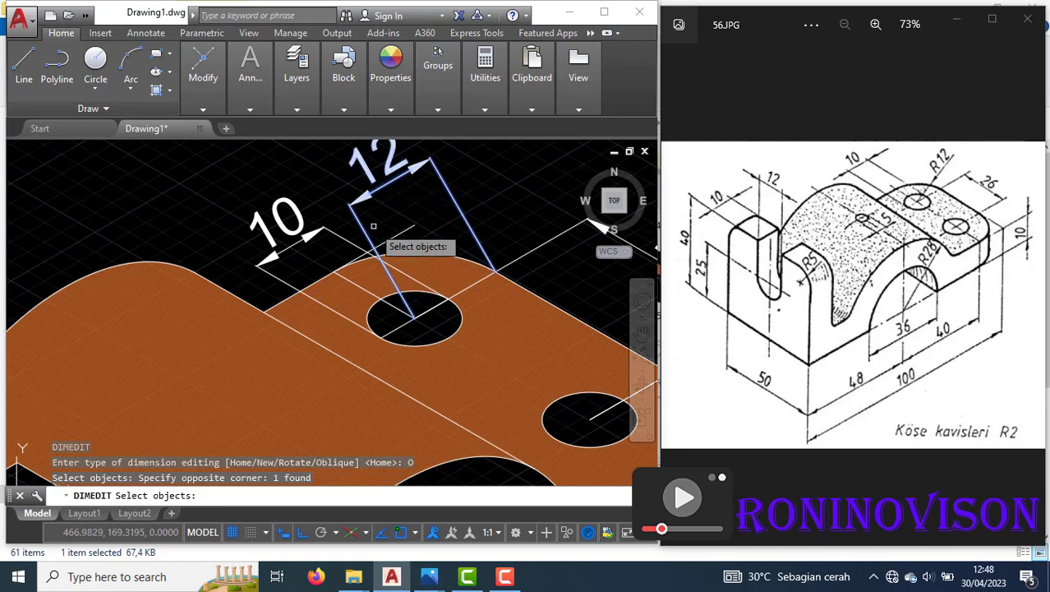
key("Return")
left_click(415, 316)
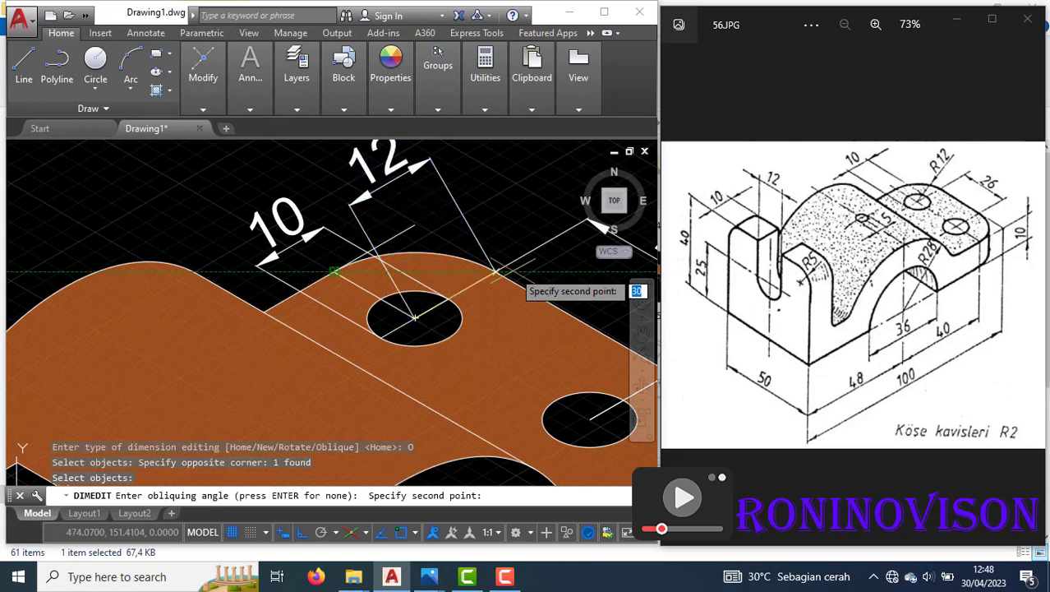
scroll(498, 272, "down", 1)
scroll(497, 272, "down", 1)
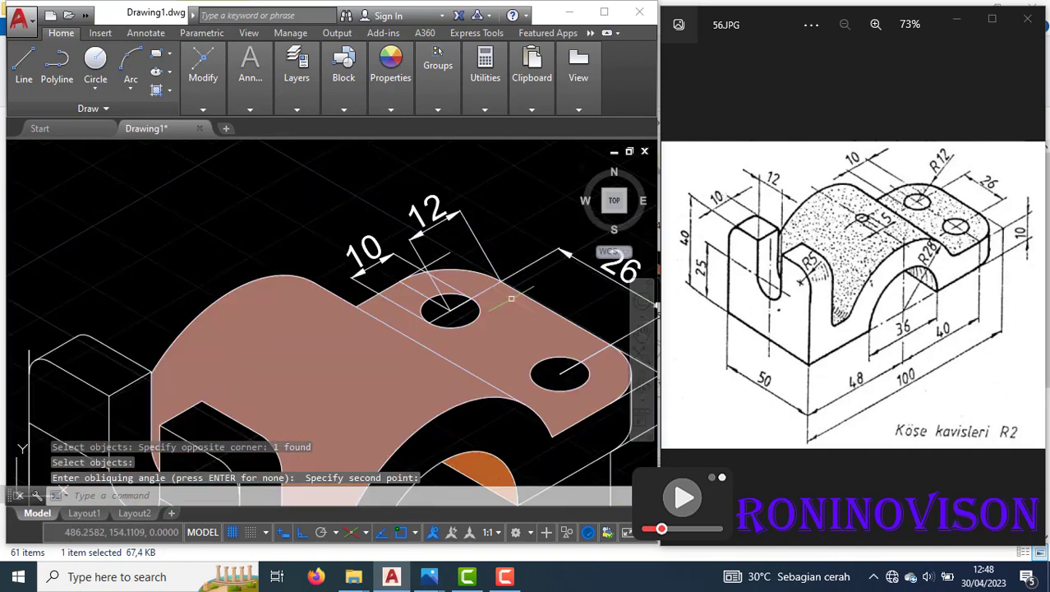
Erase the aligned dimension between the rear hole's centre and the plate's end edge.
key("Escape")
left_click(448, 222)
left_click(430, 212)
type("e")
key("Return")
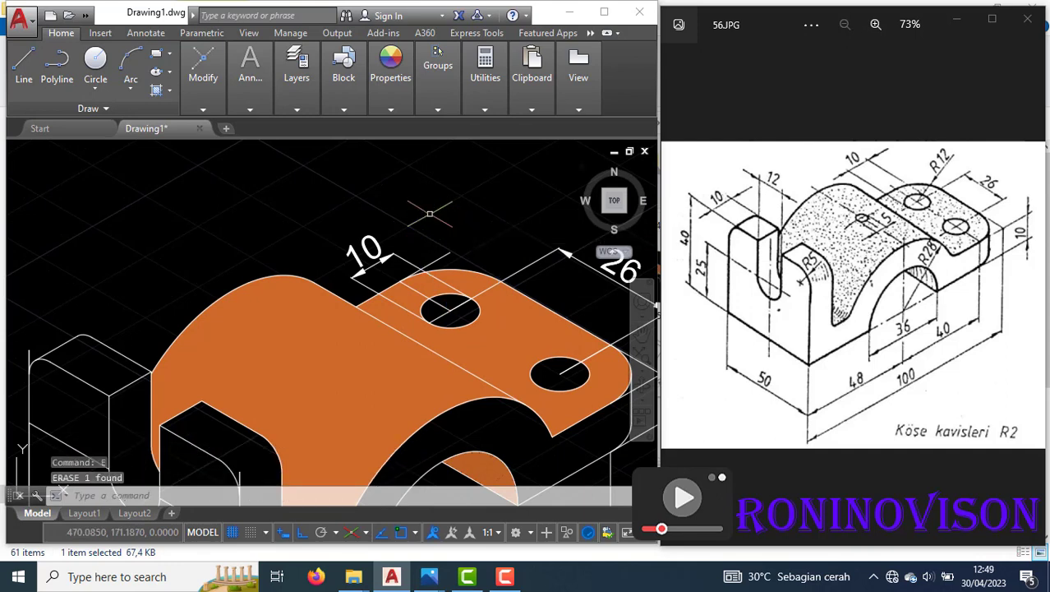
Add an aligned dimension from the plate's back side edge to the rear hole's centre, placed beyond the rounded back corner.
left_click(263, 108)
left_click(326, 129)
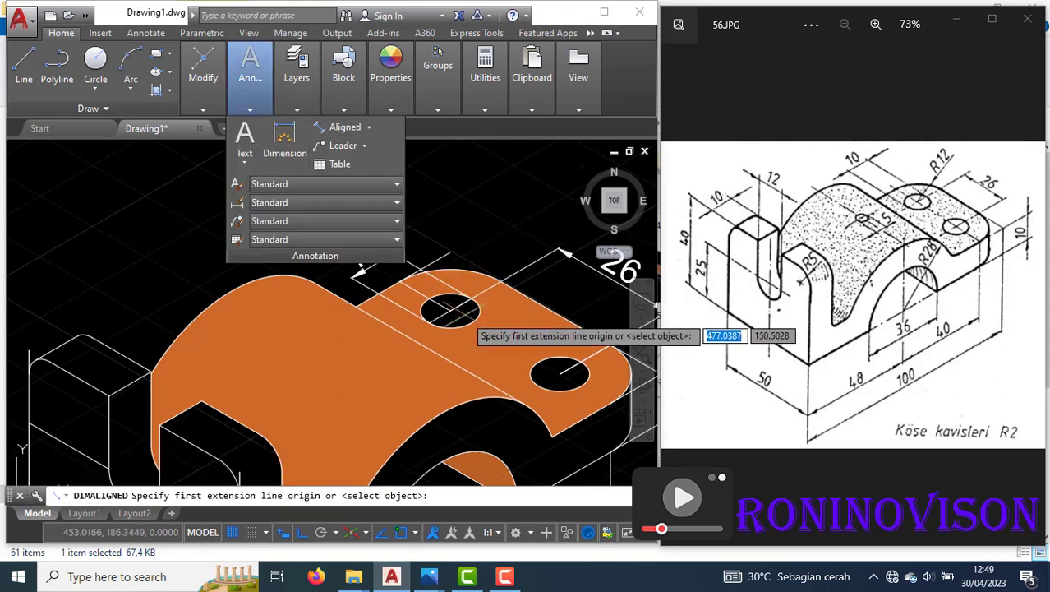
left_click(390, 279)
left_click(400, 281)
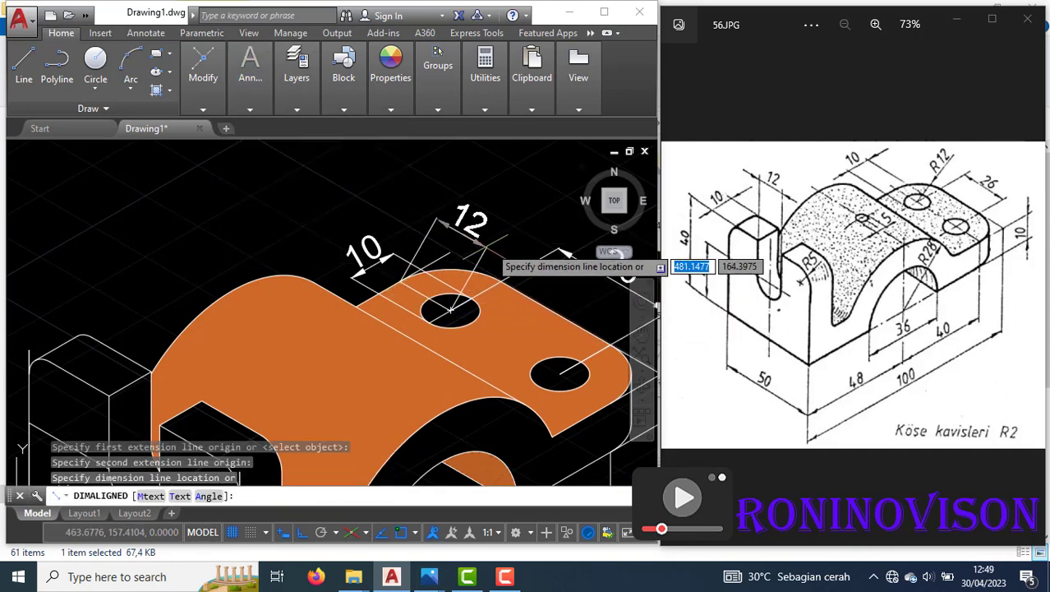
left_click(512, 227)
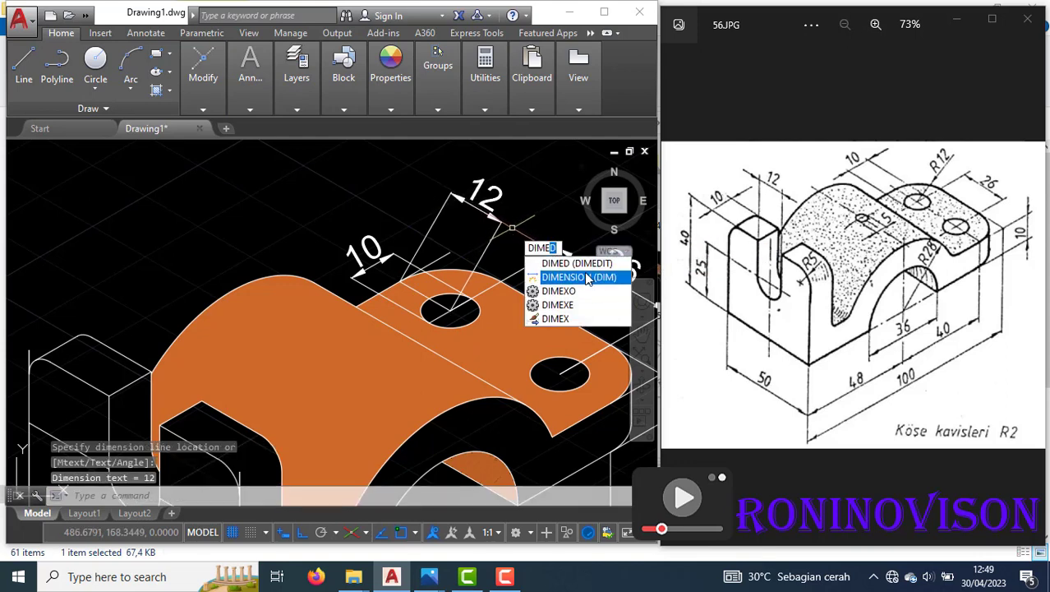
Oblique the dimension between the back side edge and rear hole's centre so its extension lines run parallel to the bracket's length.
left_click(578, 263)
left_click(632, 351)
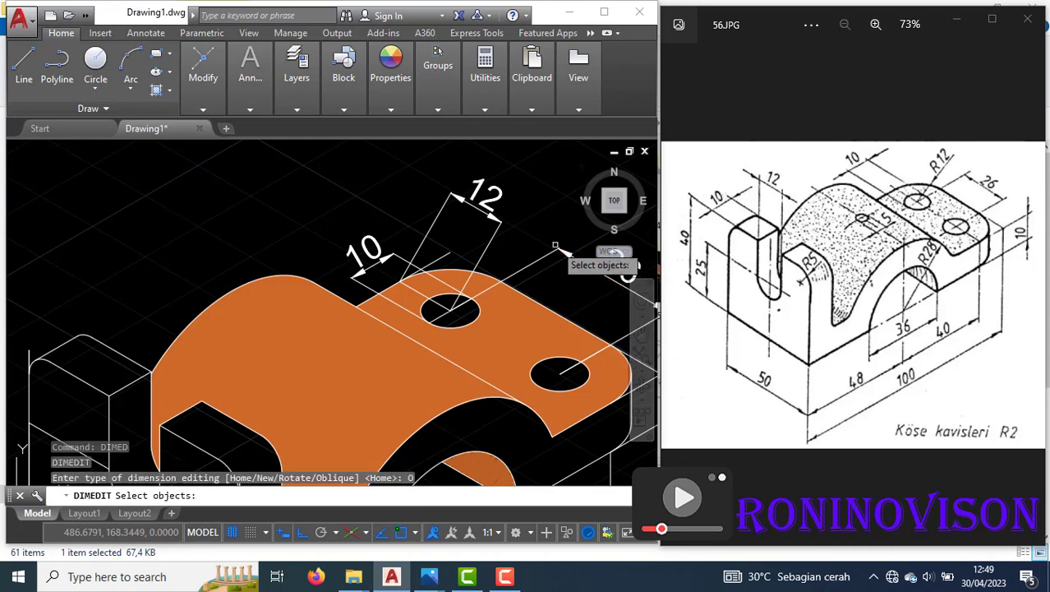
left_click(491, 219)
key("Return")
left_click(451, 310)
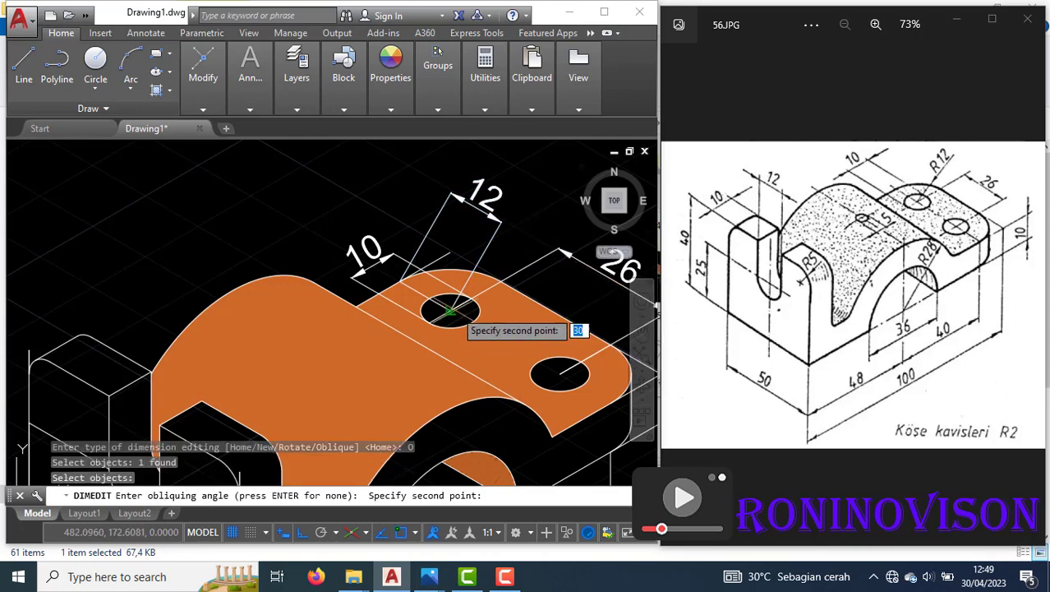
left_click(504, 281)
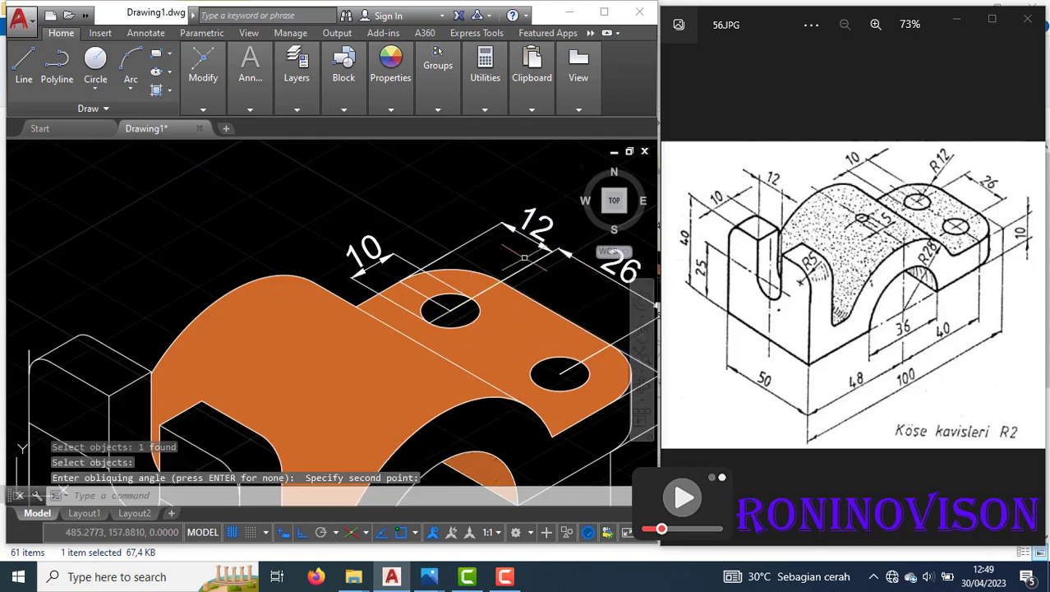
Stretch the 12 dimension's line outward until its arrow end meets the end of the 26 hole-spacing dimension.
scroll(503, 250, "up", 2)
scroll(502, 251, "down", 3)
key("Escape")
scroll(510, 255, "up", 3)
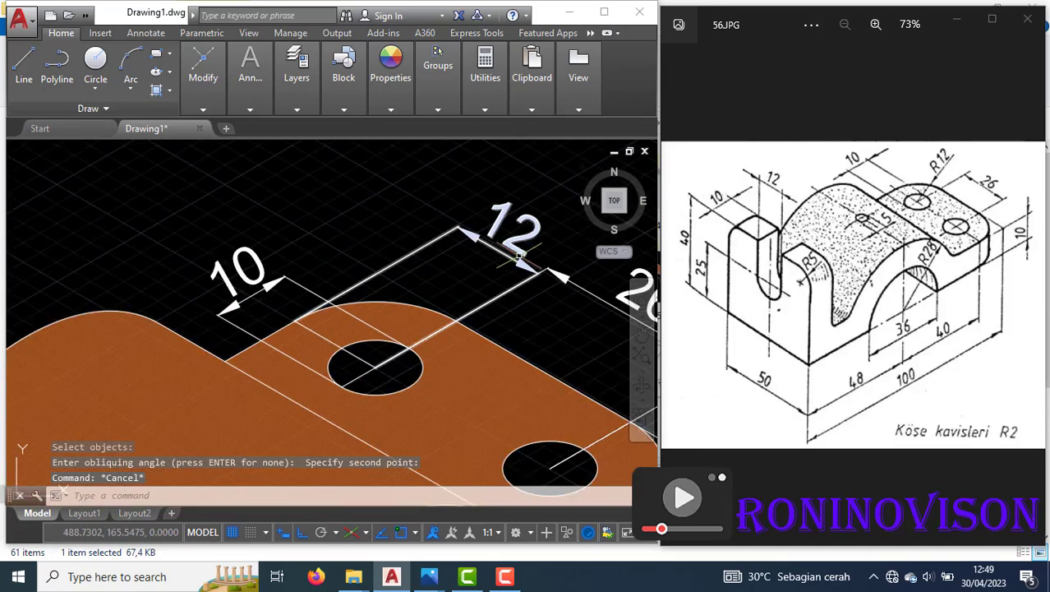
left_click(520, 264)
left_click(538, 273)
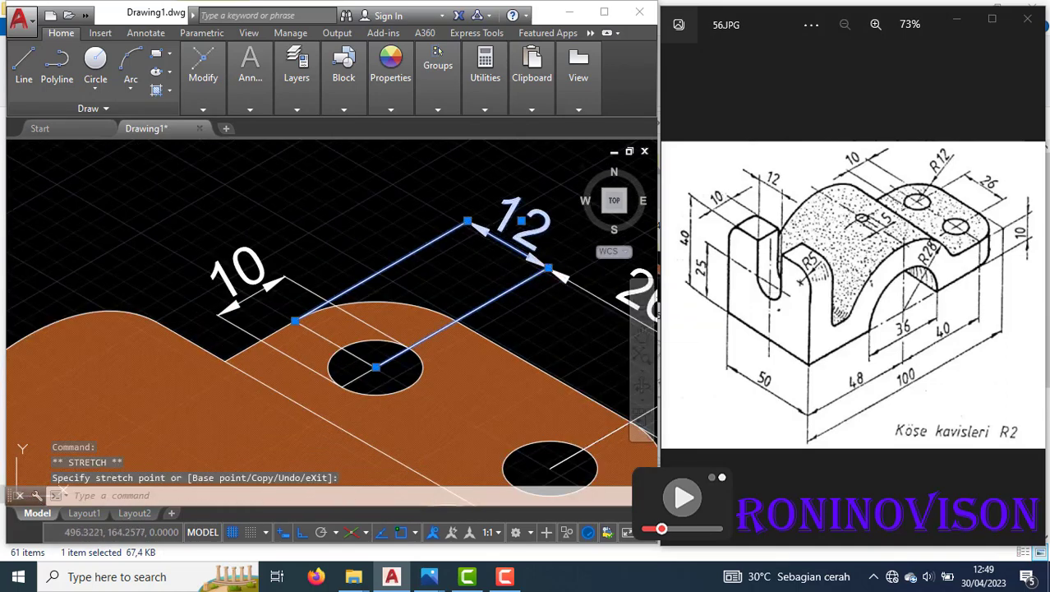
key("Escape")
scroll(506, 226, "down", 5)
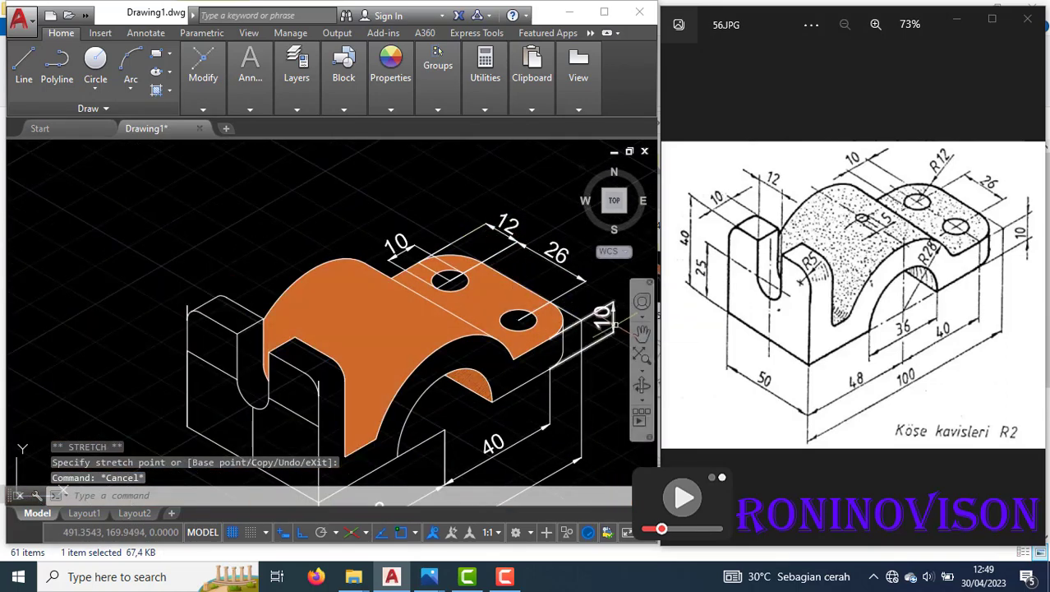
scroll(493, 247, "down", 1)
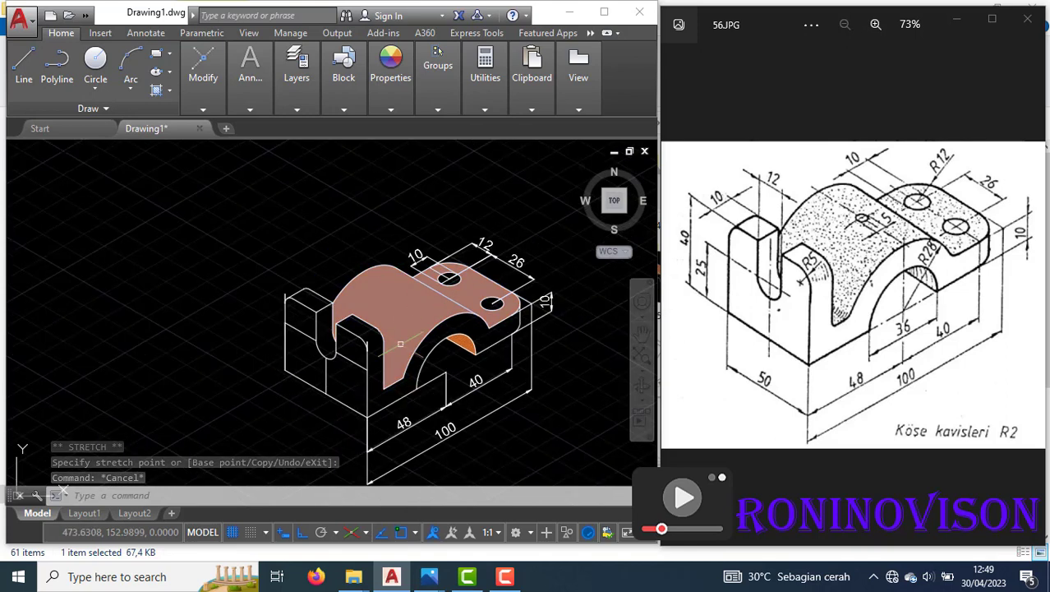
Add an aligned dimension along the bottom edge of the notched end face for the bracket's width, placed below the edge.
scroll(395, 347, "up", 1)
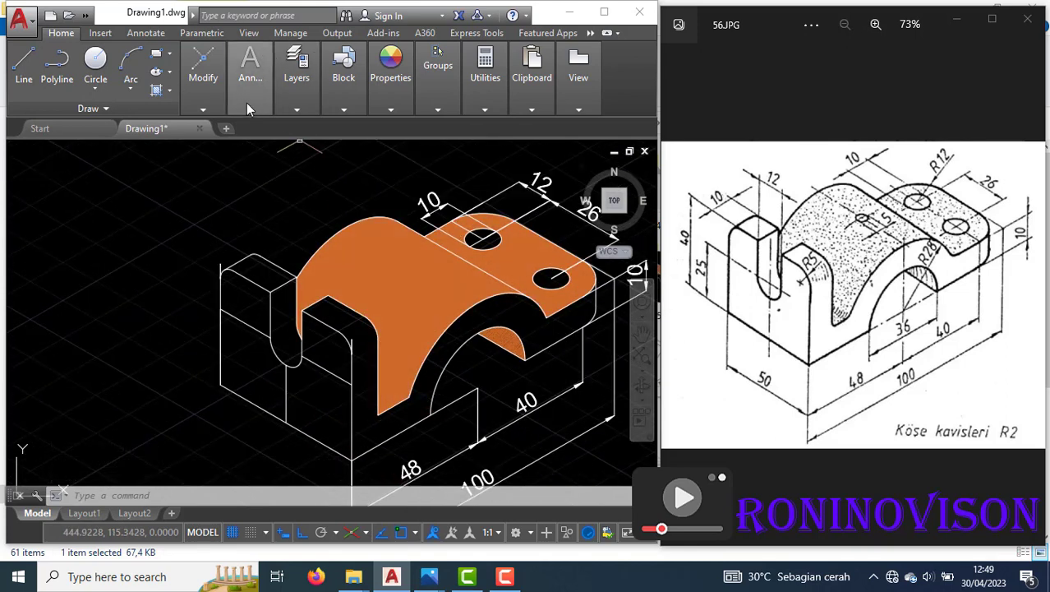
mouse_move(255, 103)
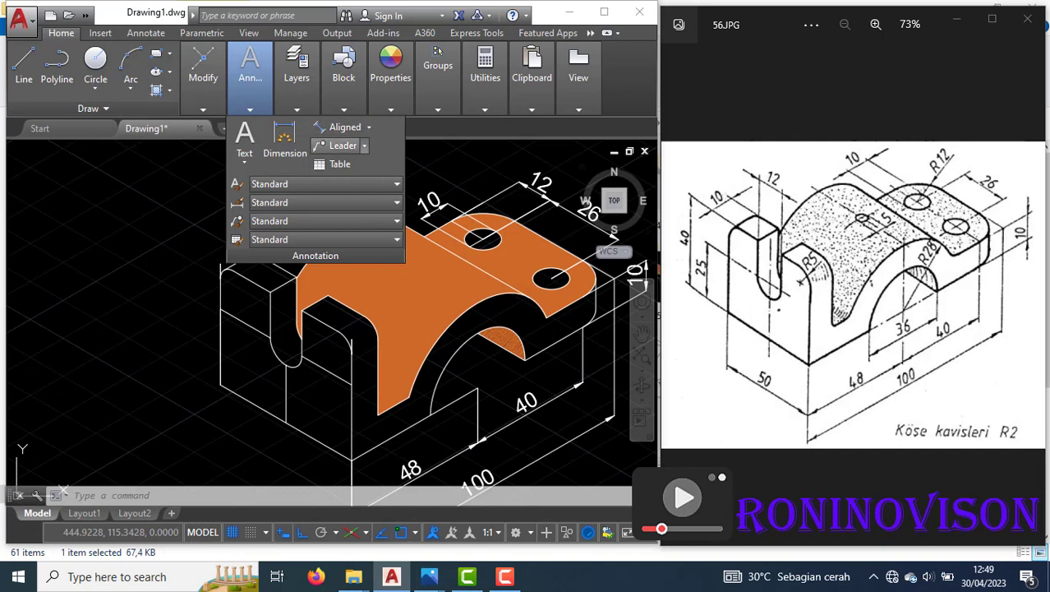
left_click(339, 127)
left_click(221, 384)
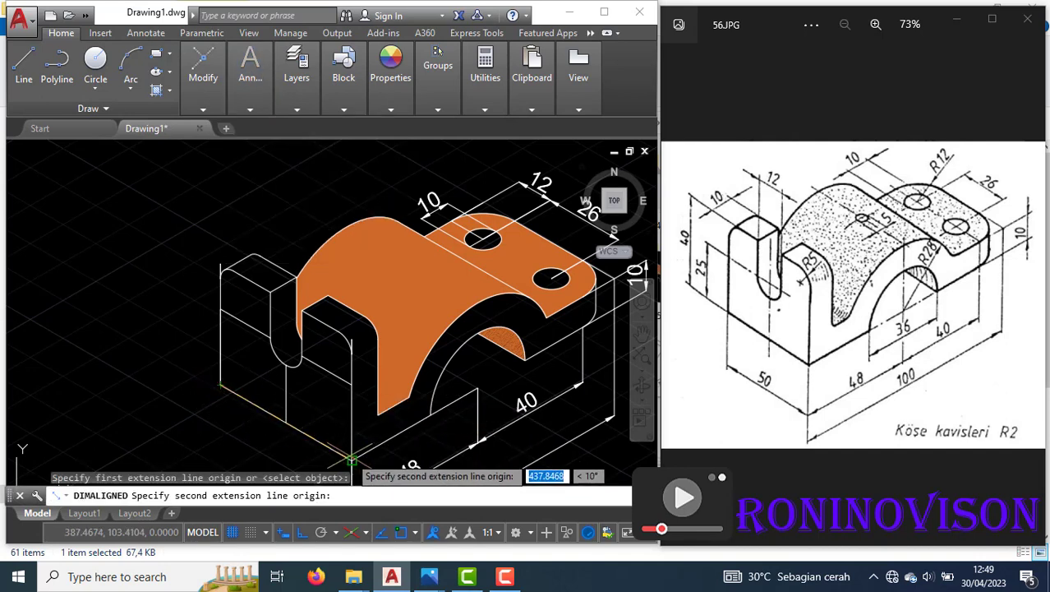
left_click(352, 460)
scroll(352, 456, "down", 2)
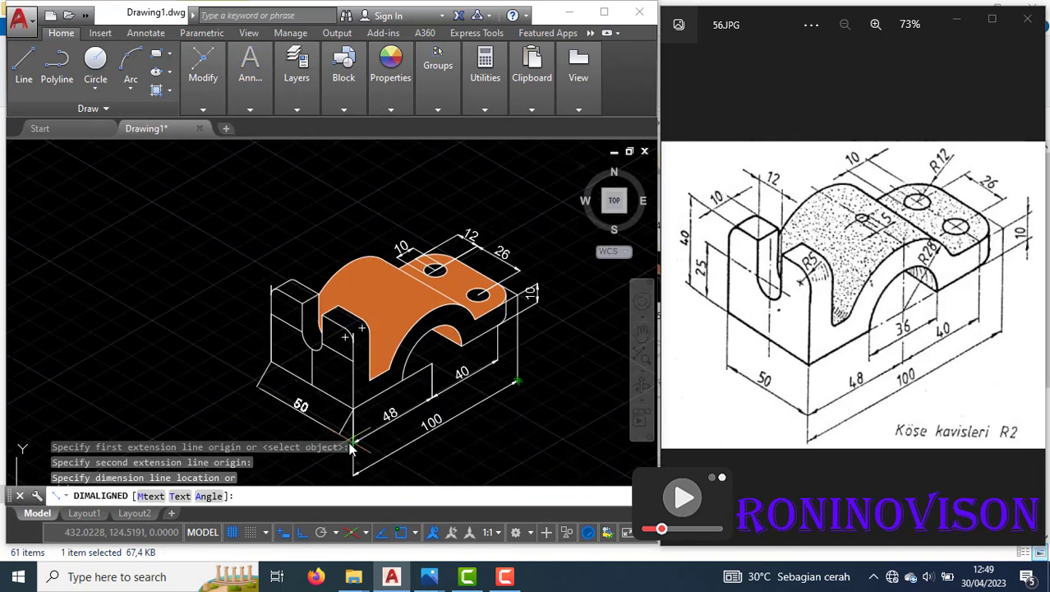
left_click(350, 444)
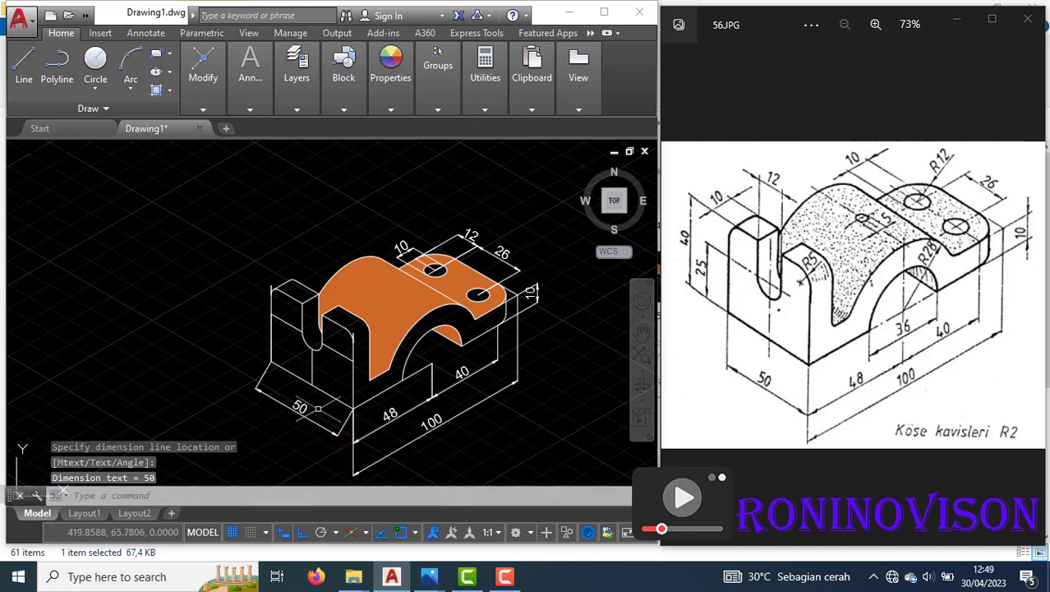
Add an aligned dimension for the full height of the notched end face's rear vertical edge, placed outside the bracket.
scroll(312, 357, "up", 2)
key("Return")
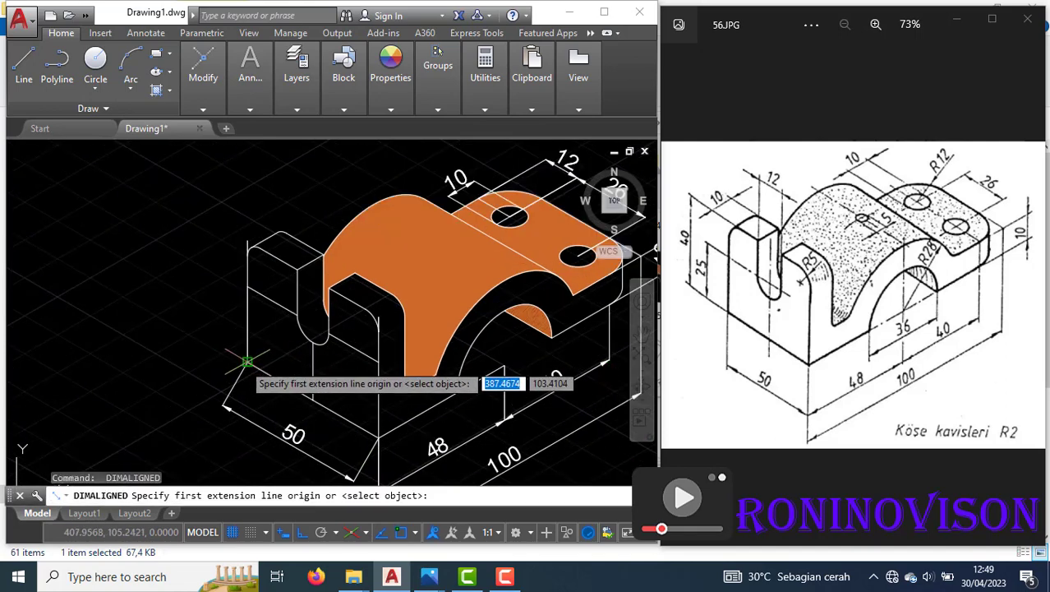
left_click(247, 359)
left_click(247, 254)
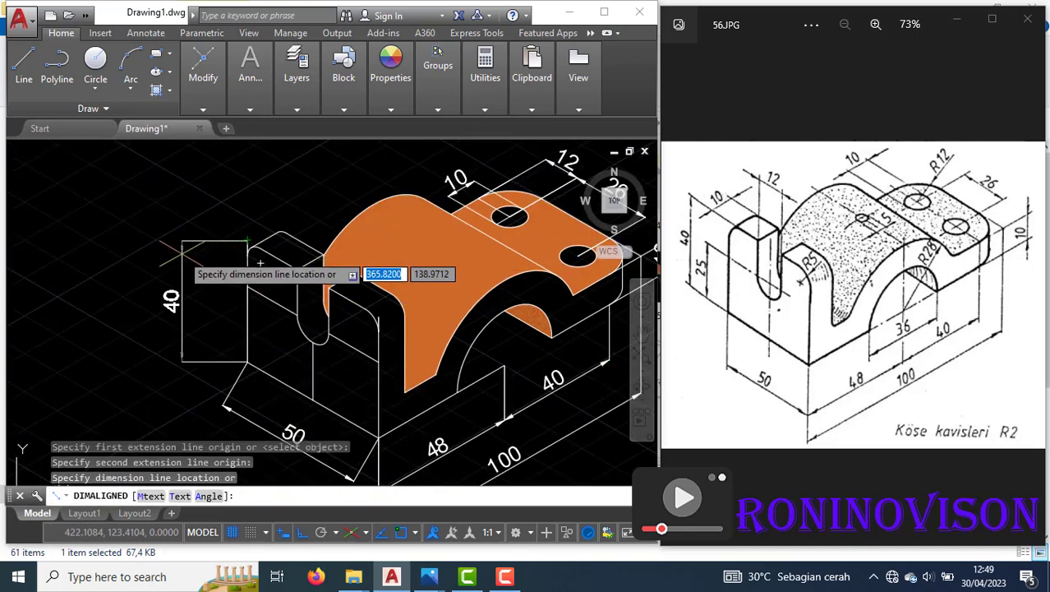
left_click(182, 252)
Add an aligned dimension from the end face's bottom edge up to the centre of the notch's rounded bottom, placed outside the bracket.
key("Return")
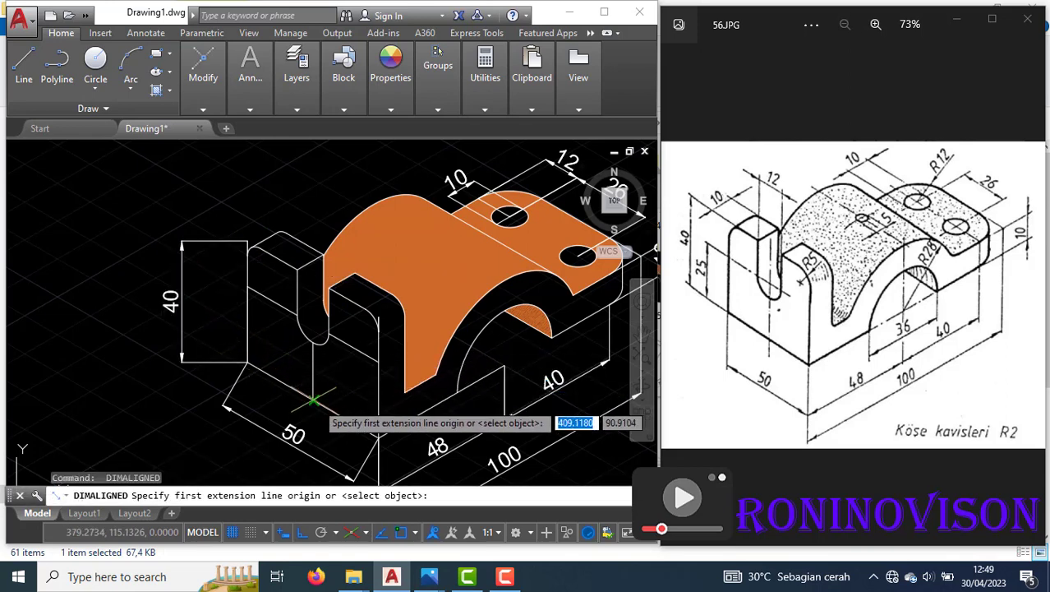
left_click(314, 369)
left_click(313, 325)
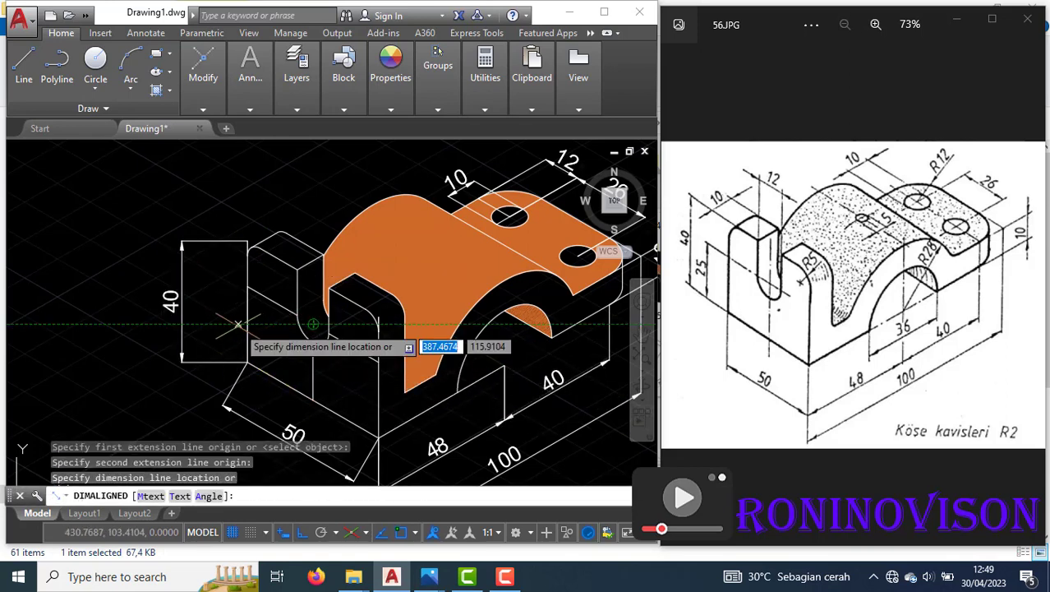
left_click(213, 329)
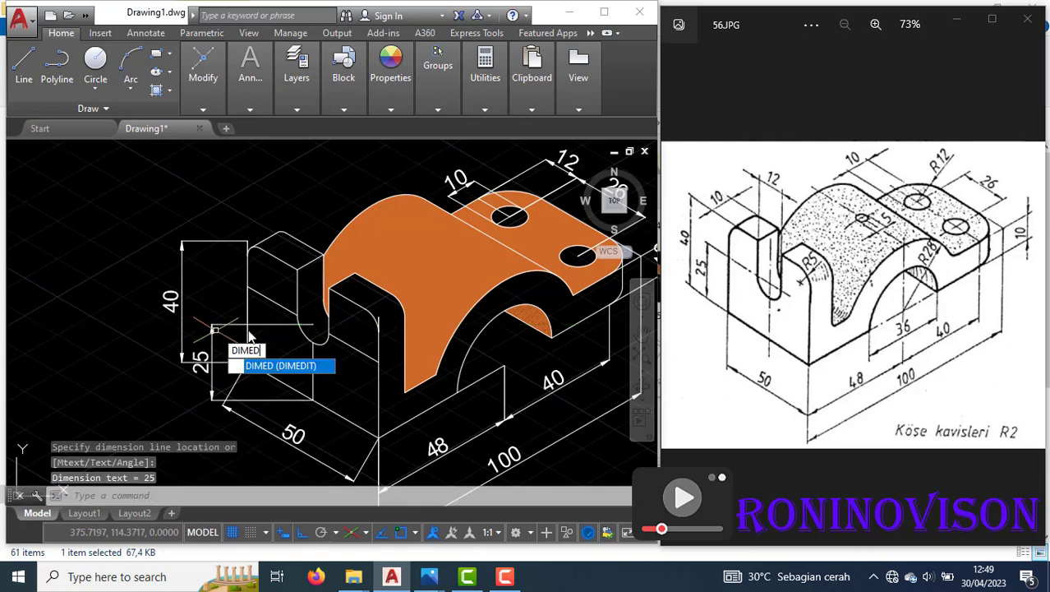
Oblique the 40 height dimension so its extension lines run parallel to the rear prong's top width-direction edge.
left_click(277, 367)
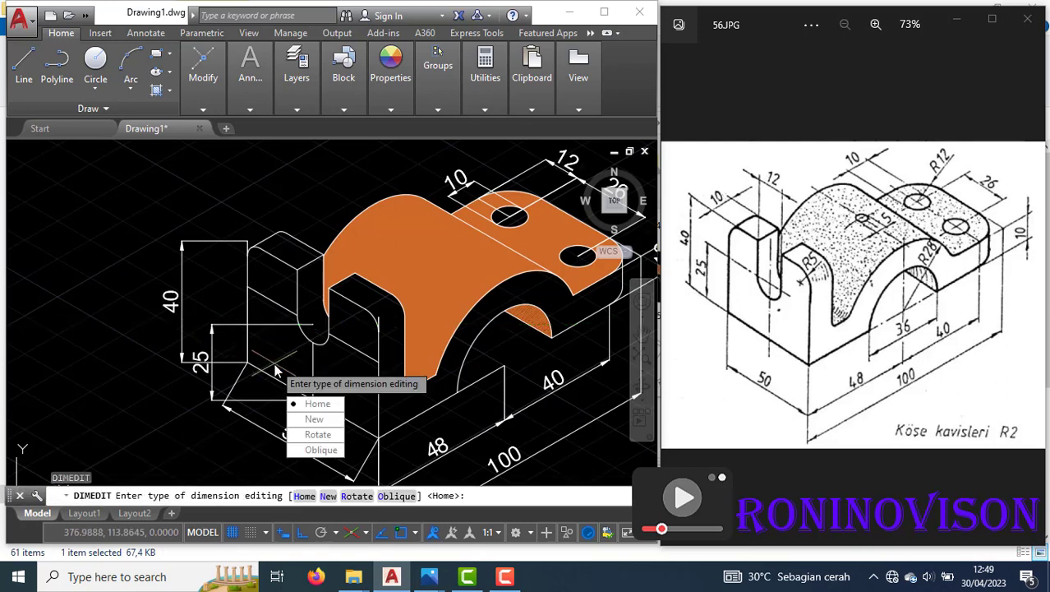
left_click(316, 450)
left_click(182, 253)
key("Return")
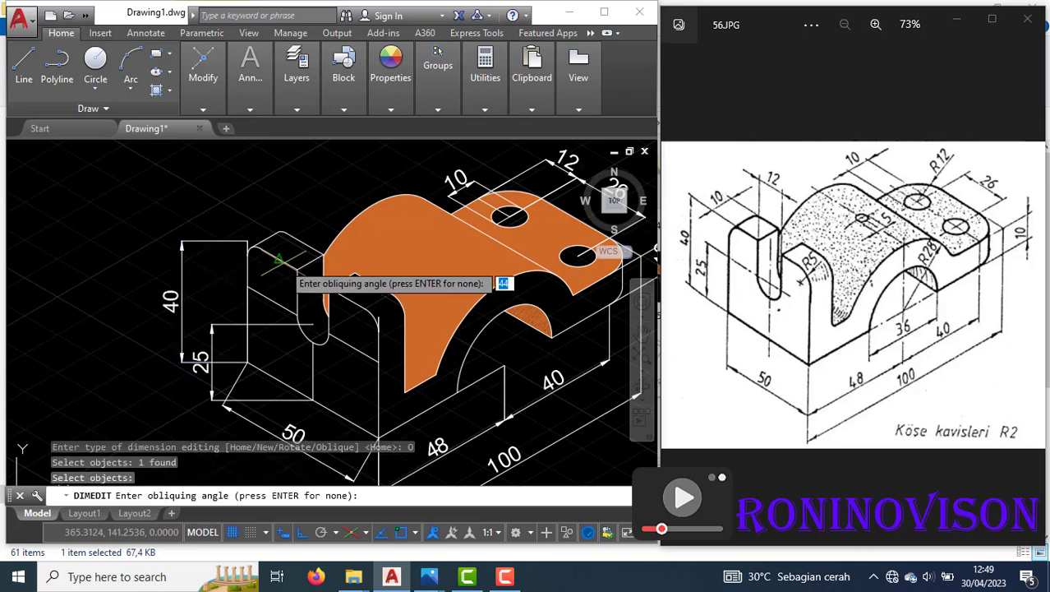
left_click(279, 260)
left_click(265, 249)
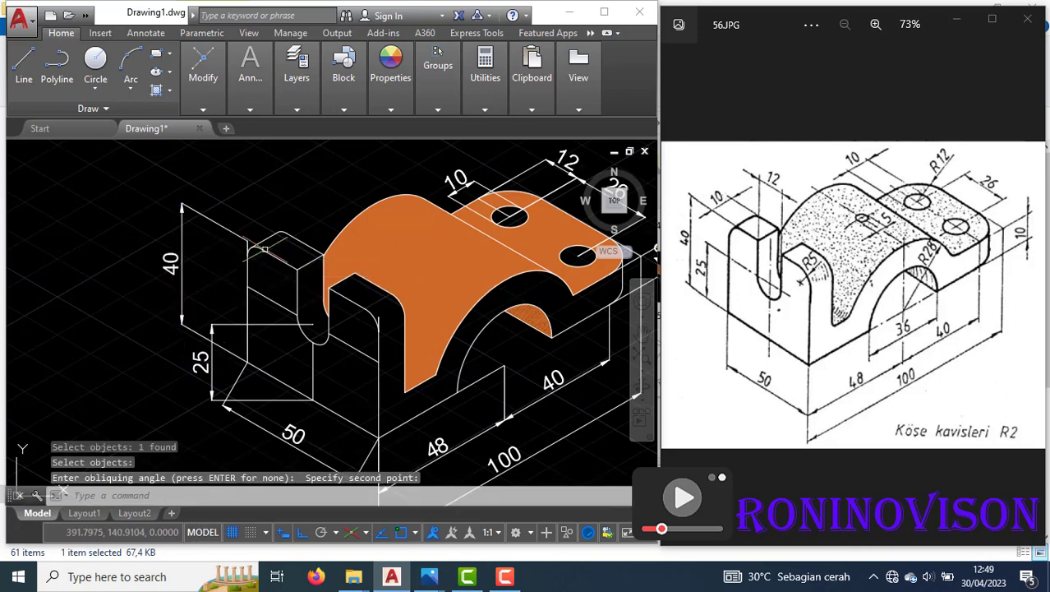
Oblique the 25 notch-height dimension so its extension lines run parallel to the end face's width direction.
key("Return")
left_click(360, 503)
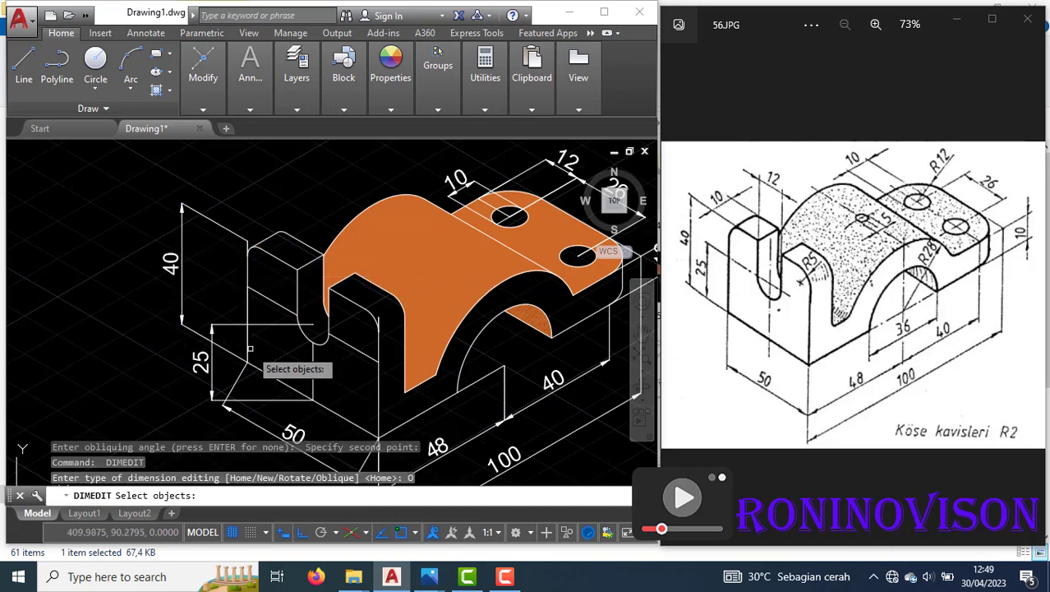
left_click(210, 320)
key("Return")
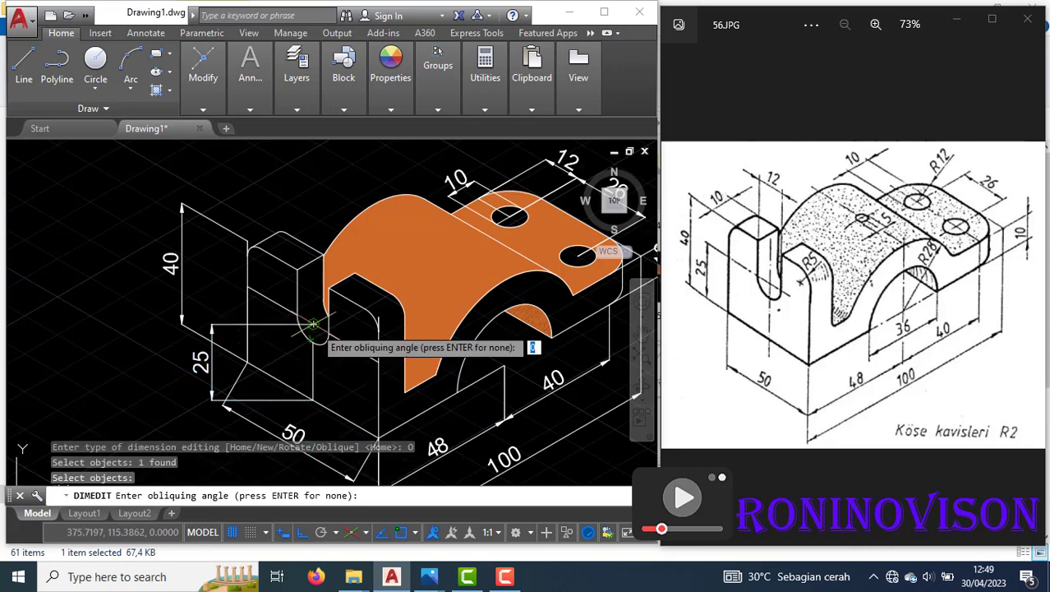
left_click(306, 322)
left_click(255, 287)
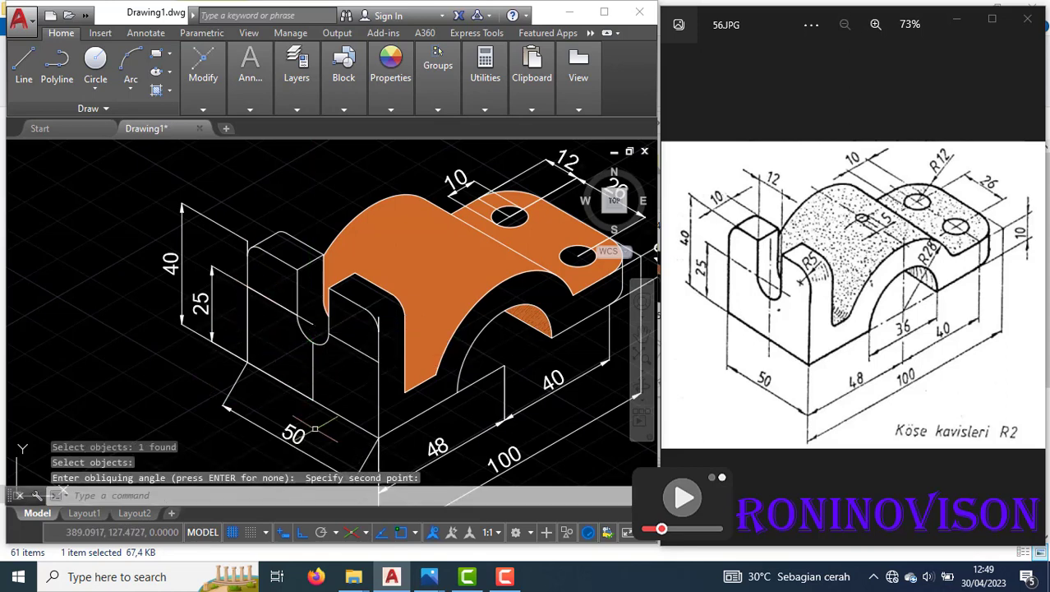
Oblique the 50 width dimension using two points on the end face's vertical edge, making its extension lines vertical.
key("Return")
left_click(357, 519)
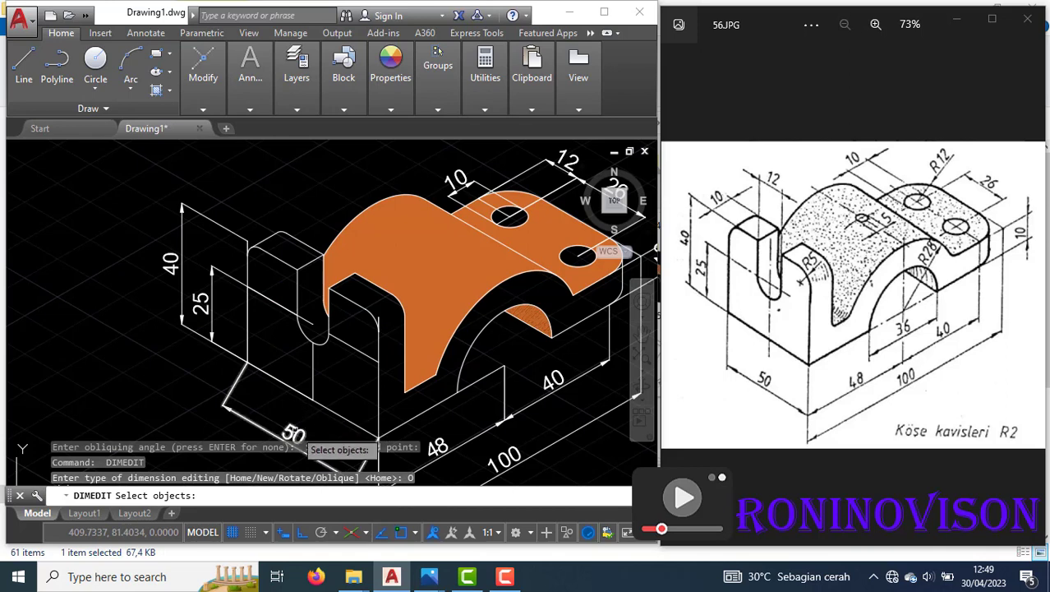
left_click(379, 441)
key("Return")
left_click(378, 323)
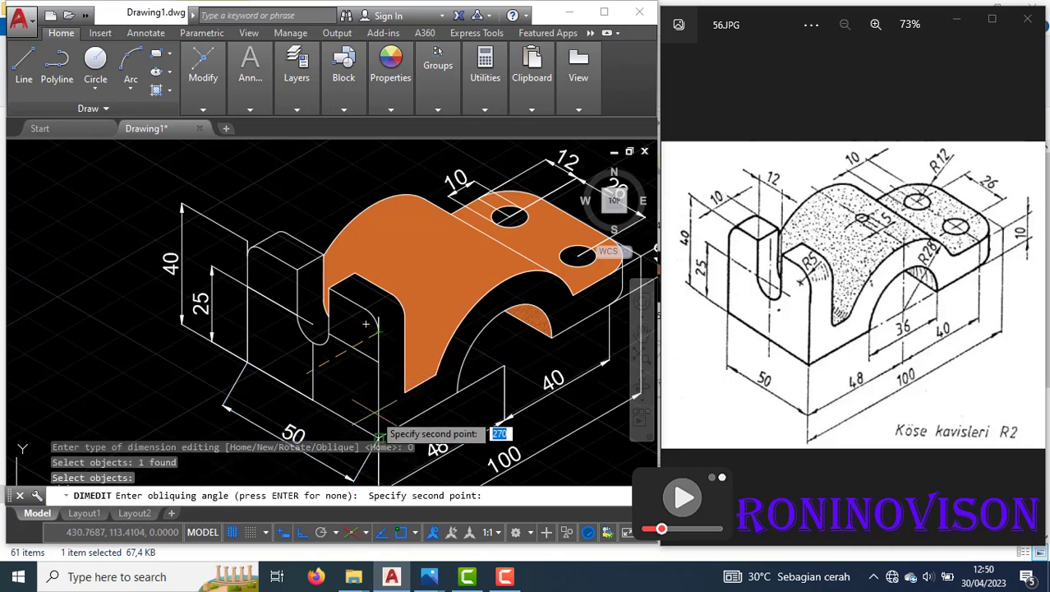
left_click(378, 436)
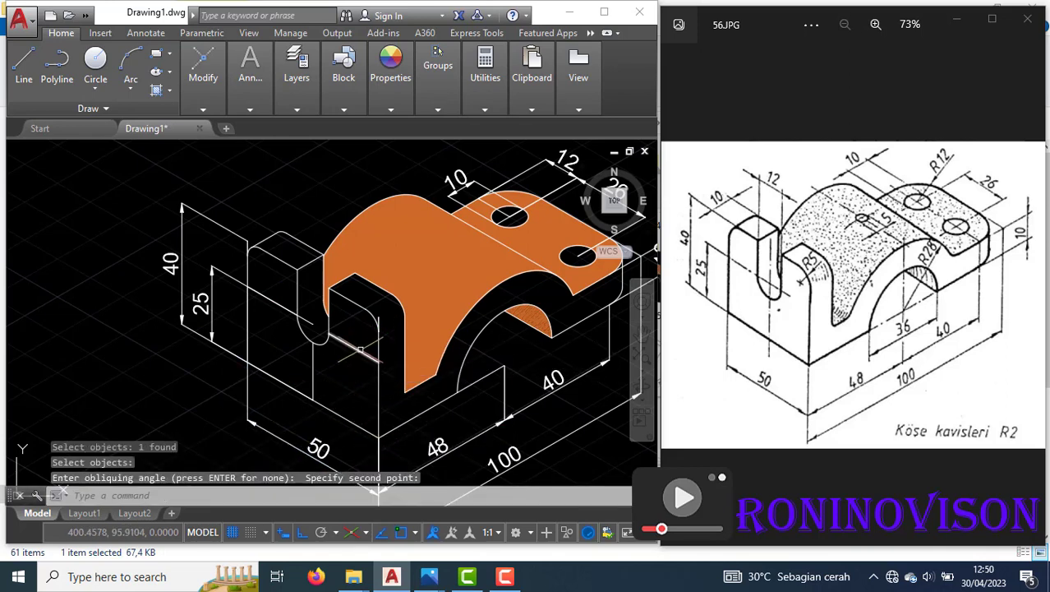
Add an aligned dimension for the rear prong's thickness across its rounded top end, placed outside above the prong.
left_click(250, 107)
left_click(349, 189)
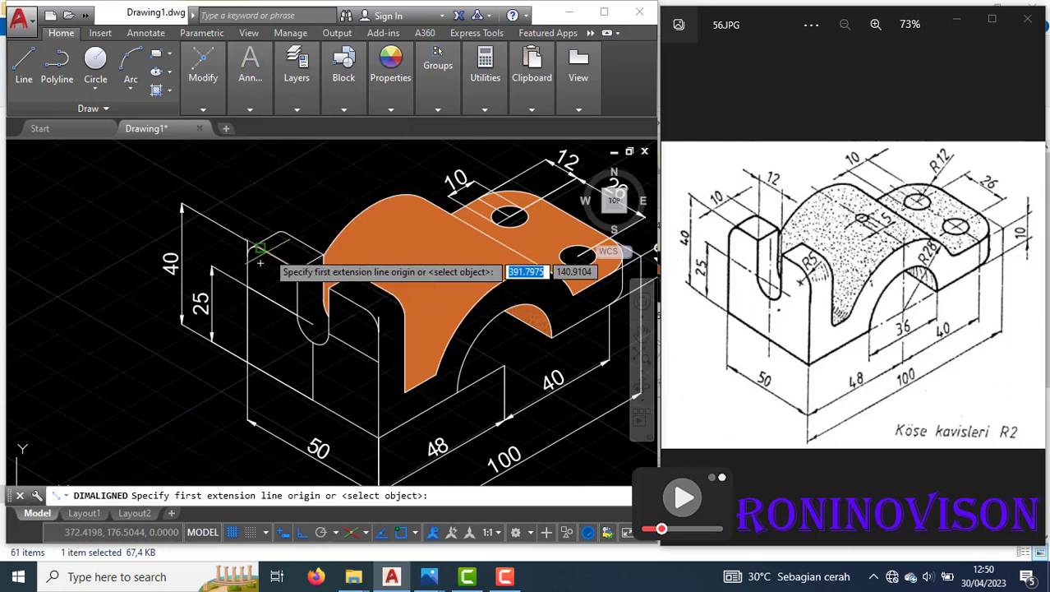
scroll(260, 263, "up", 4)
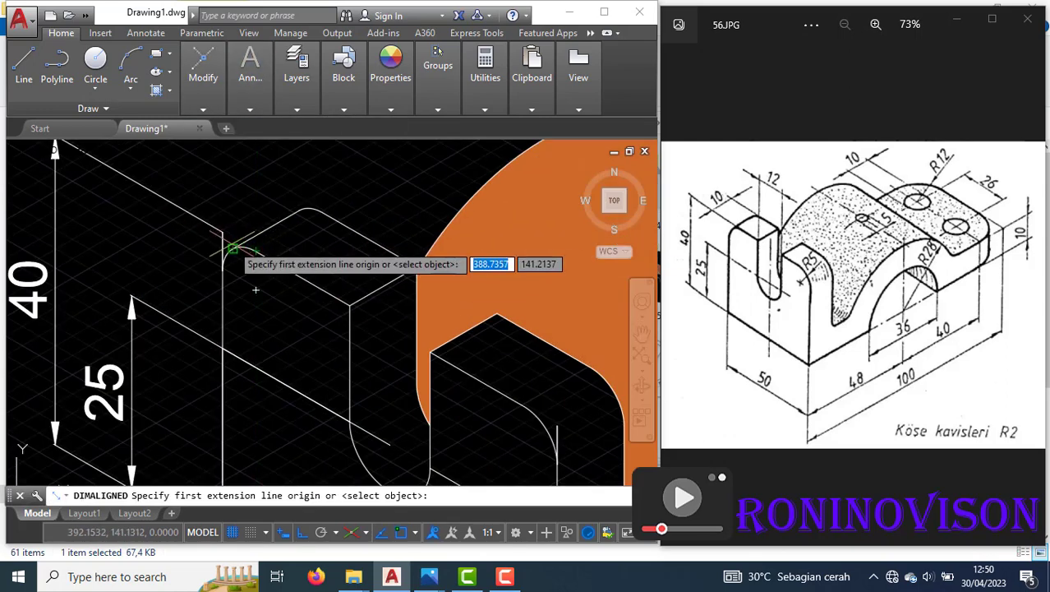
left_click(256, 290)
left_click(316, 253)
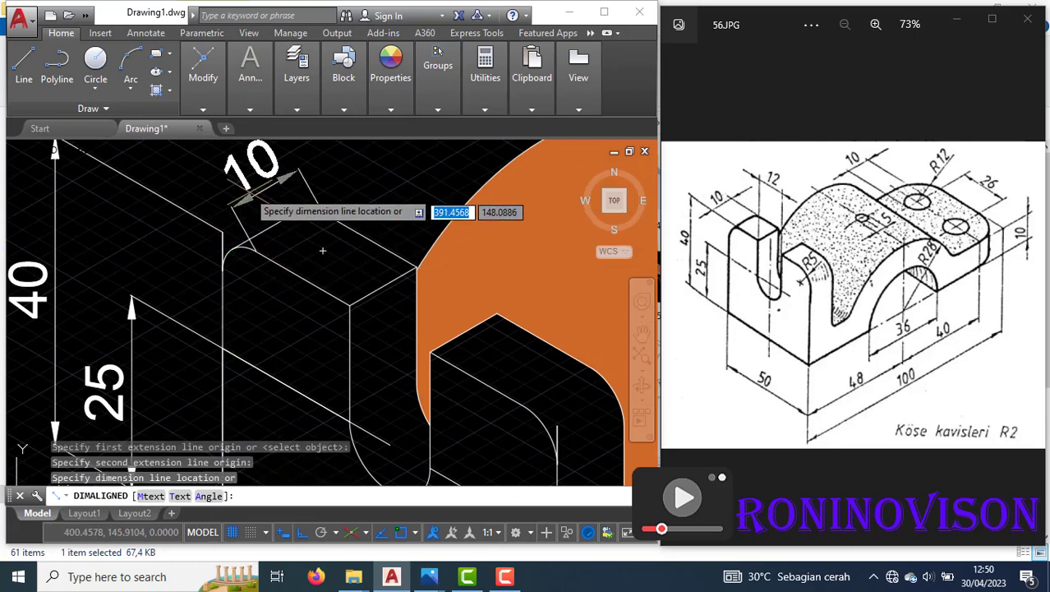
scroll(323, 250, "down", 2)
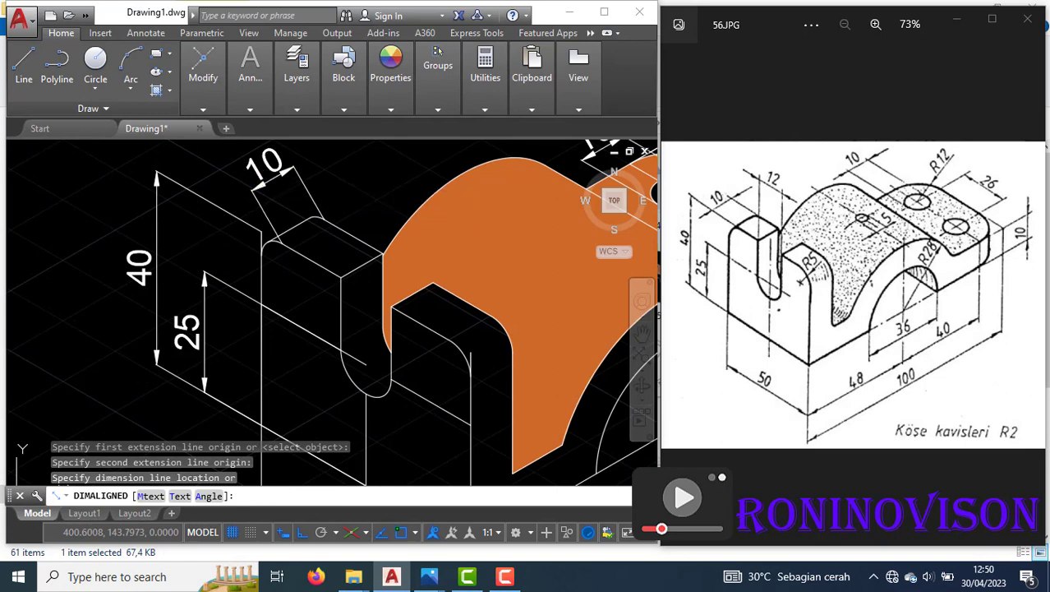
left_click(273, 168)
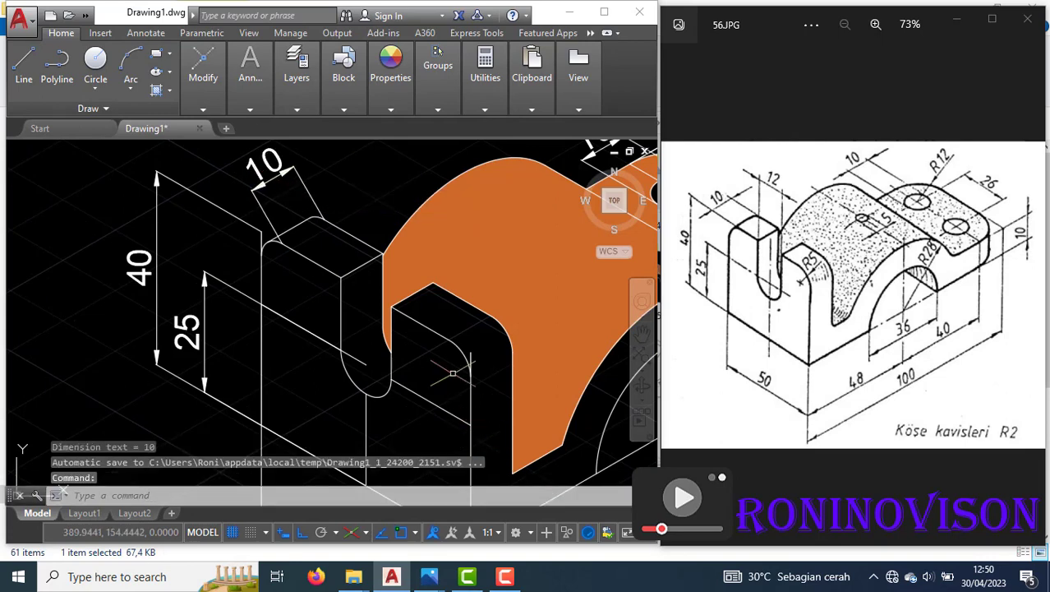
Add an aligned dimension from the centre of the front prong's rounded corner to the arc's lower end, placed above the corner.
scroll(453, 373, "up", 2)
key("Return")
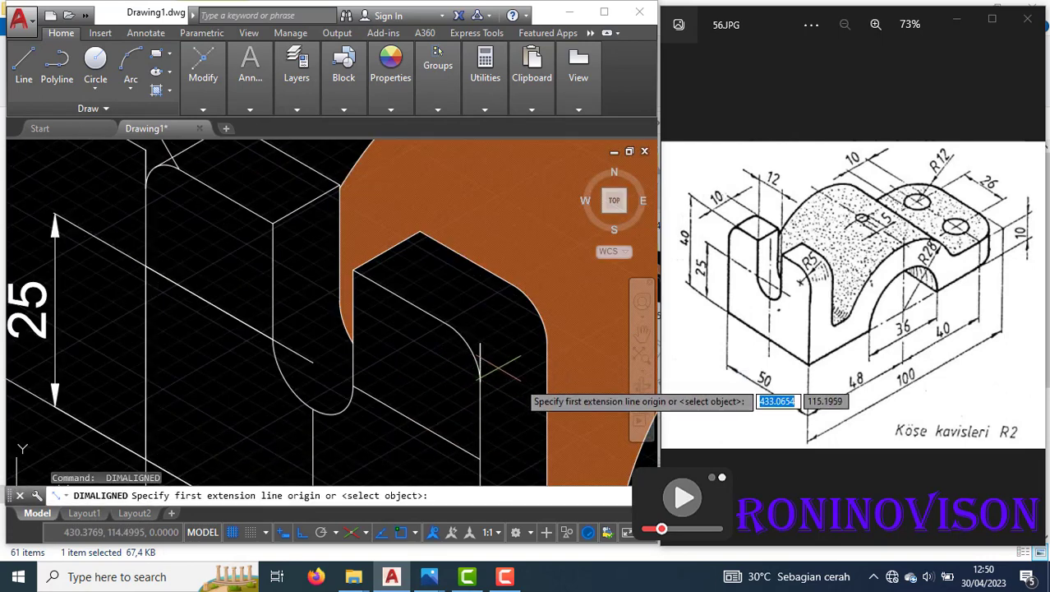
left_click(447, 363)
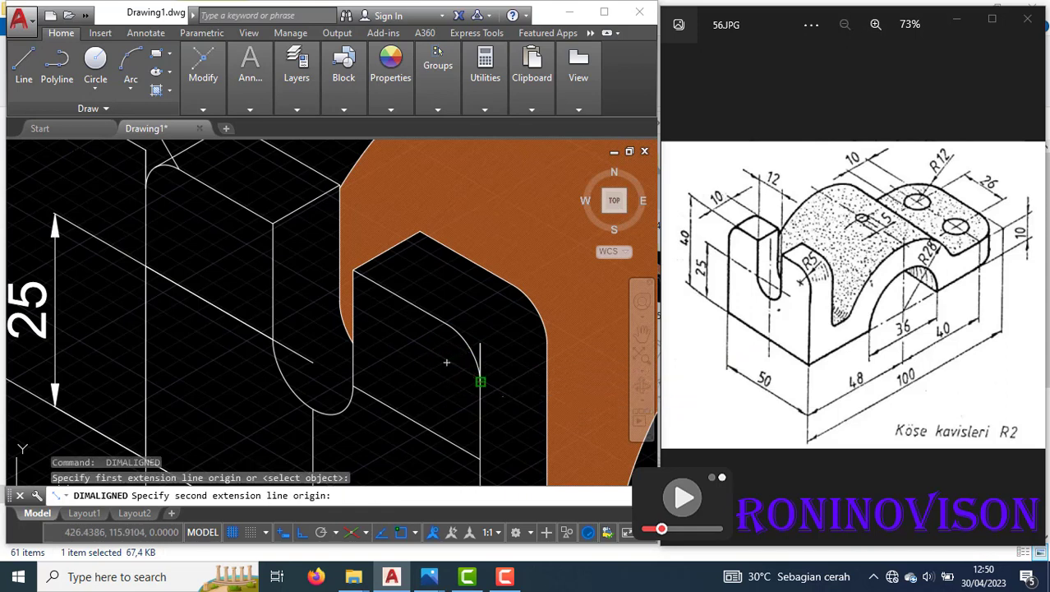
left_click(481, 382)
left_click(504, 303)
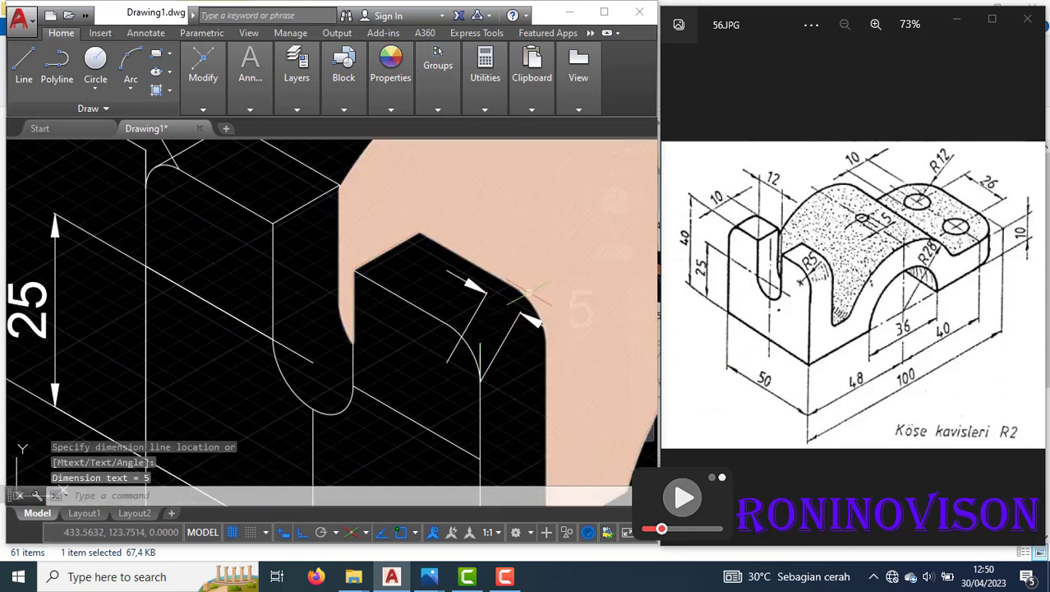
Oblique the front prong's 5 corner dimension using two points on the vertical edge, making its extension lines vertical.
left_click(253, 107)
type("dim")
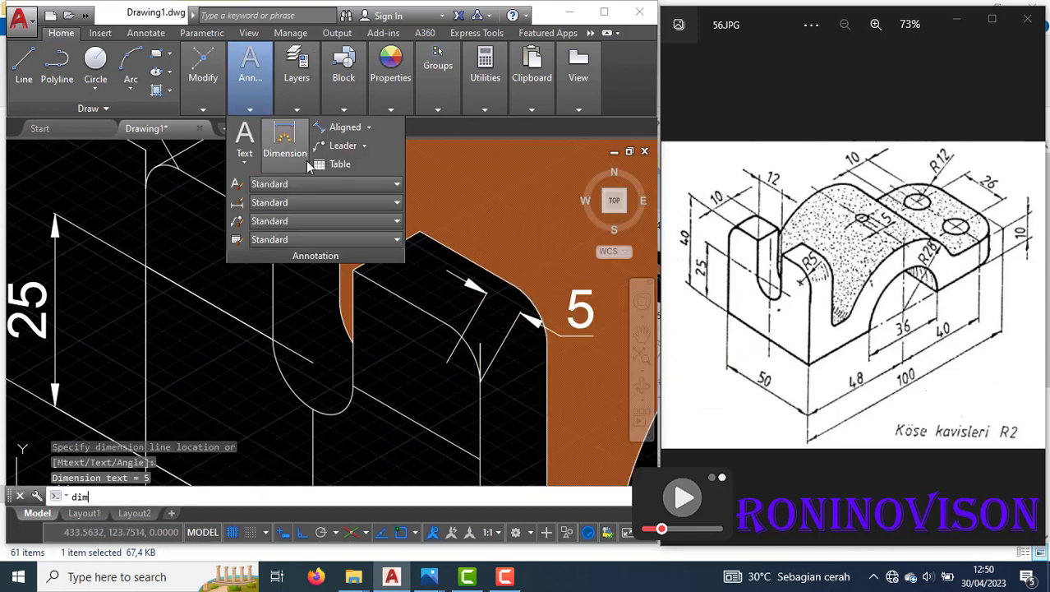
type("r")
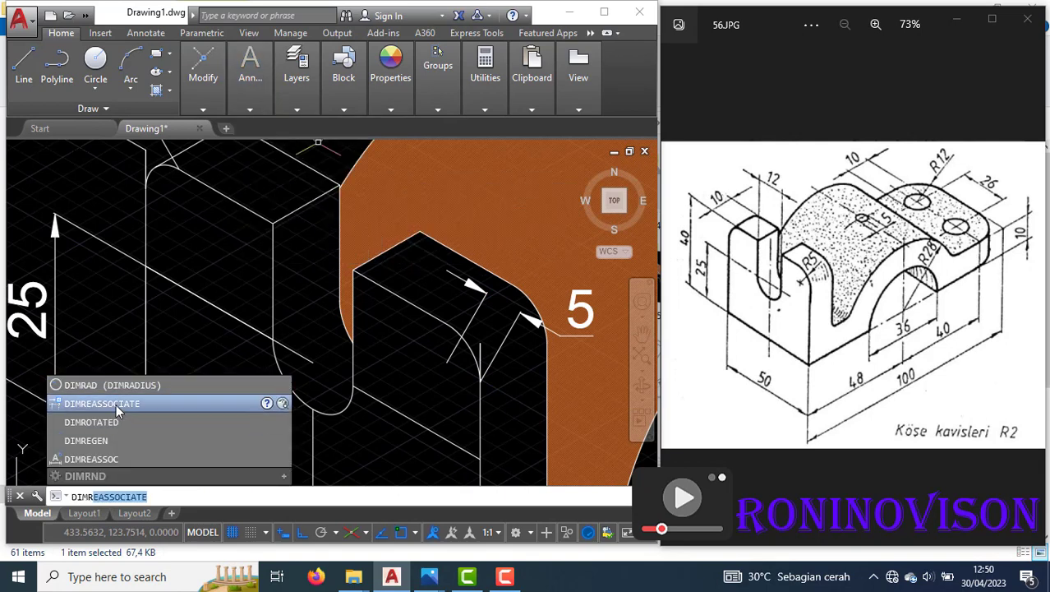
key("BackSpace")
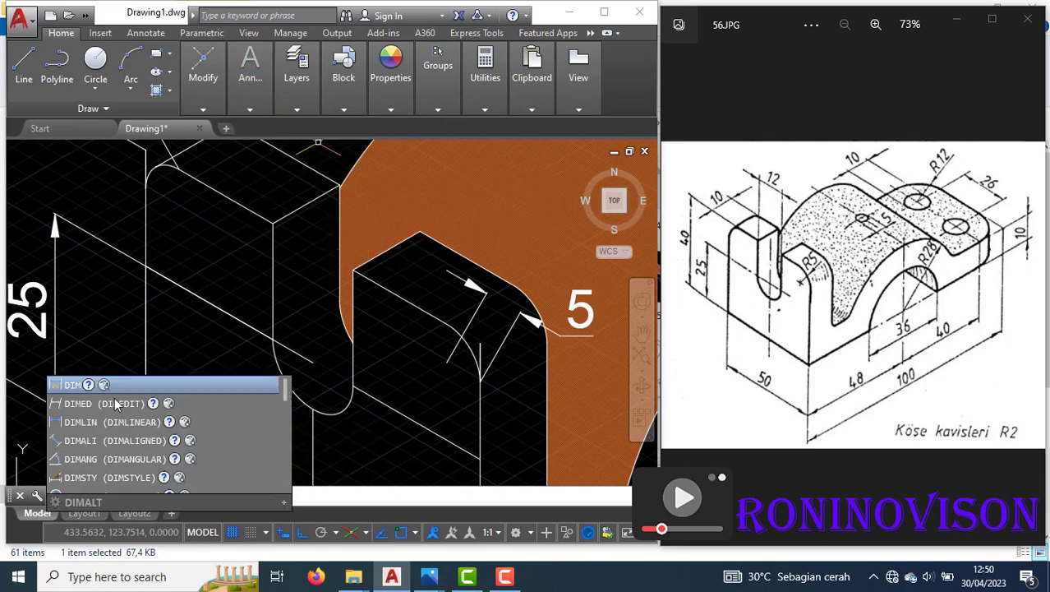
type("ed")
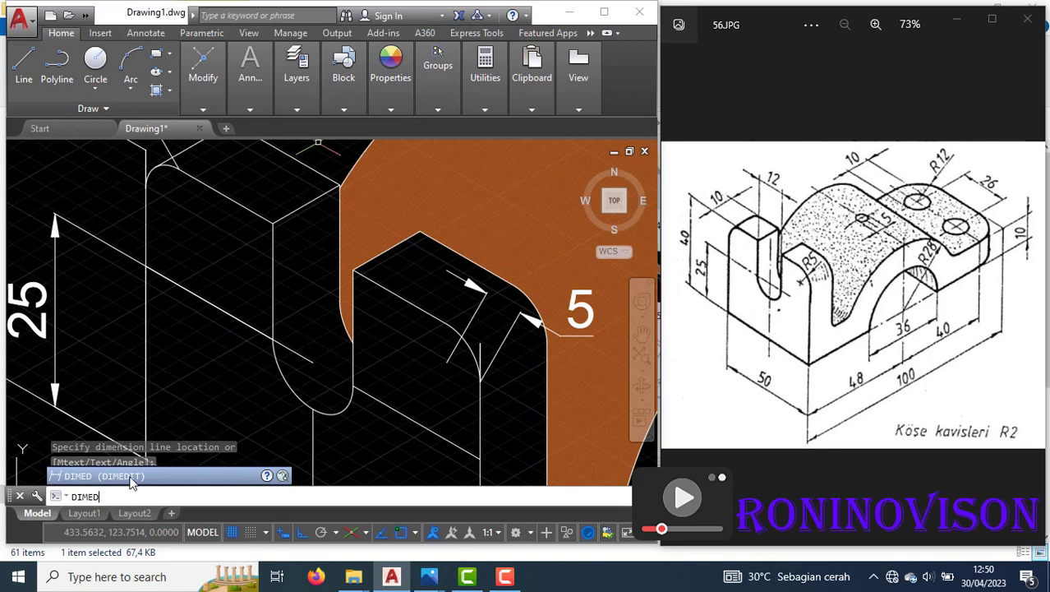
left_click(130, 477)
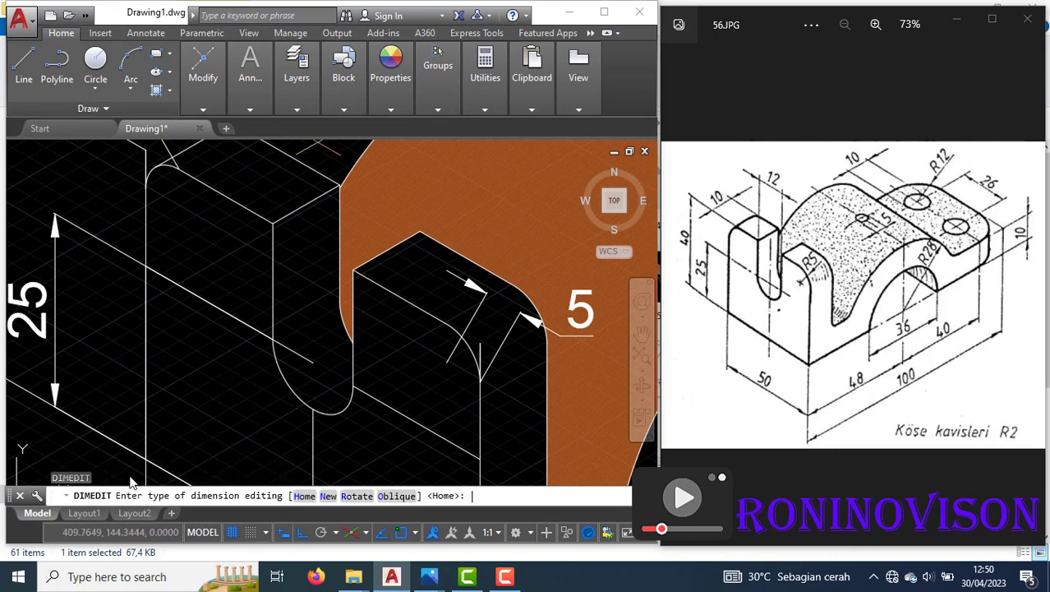
left_click(397, 495)
left_click(528, 318)
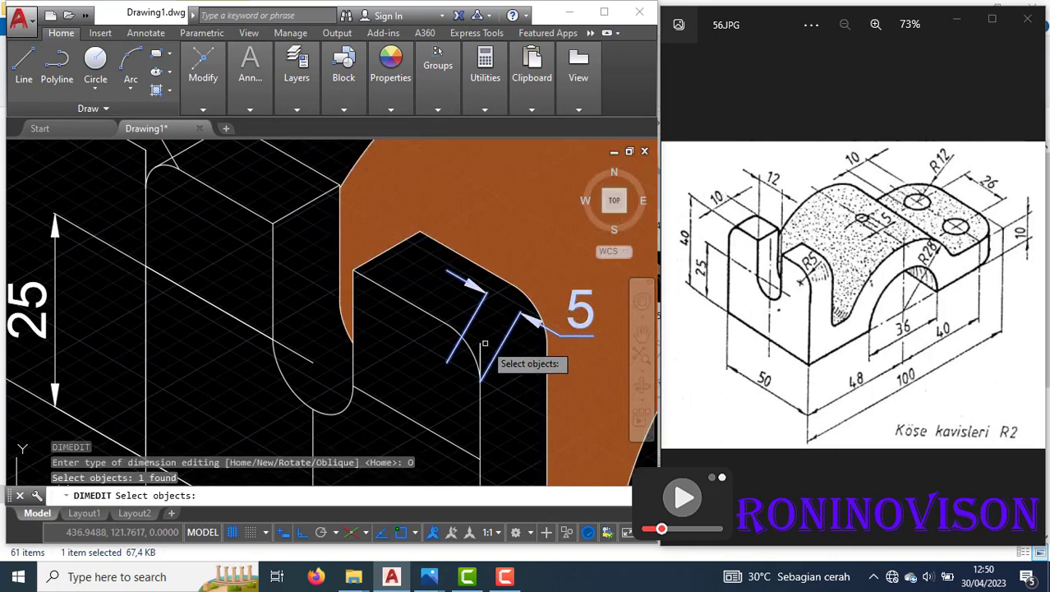
key("Return")
left_click(480, 455)
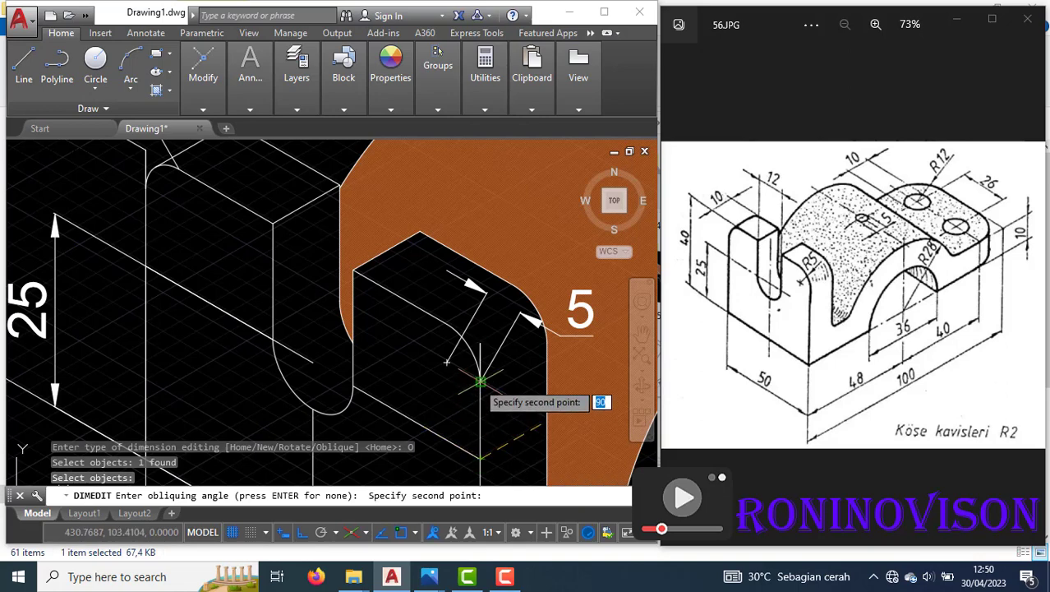
left_click(481, 383)
Oblique the rear prong's 10 thickness dimension so its extension lines run parallel to the prong's long top edge.
scroll(481, 380, "down", 5)
scroll(409, 334, "up", 5)
key("Return")
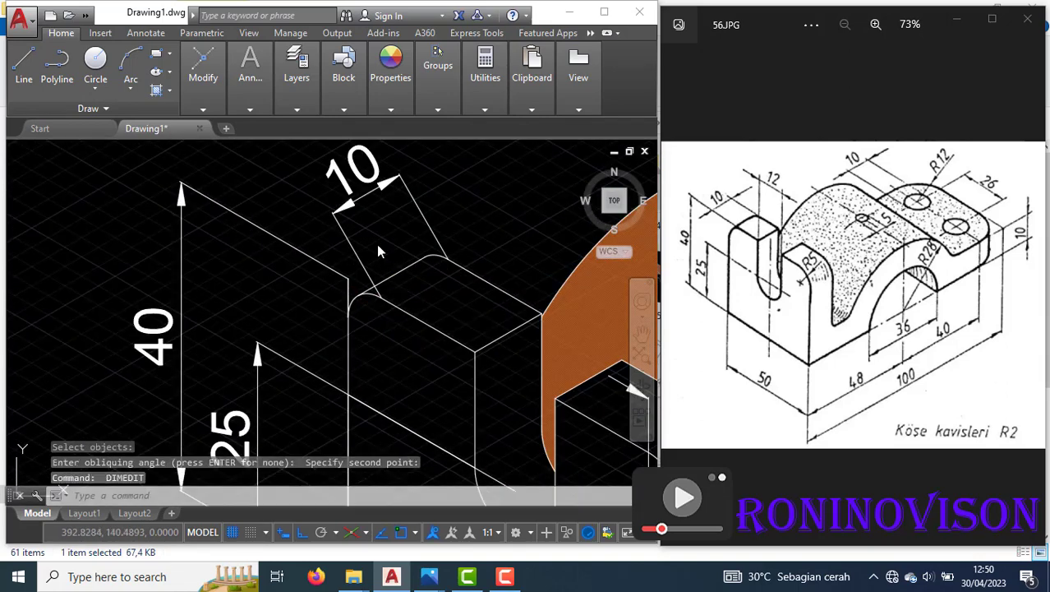
left_click(423, 333)
left_click(429, 240)
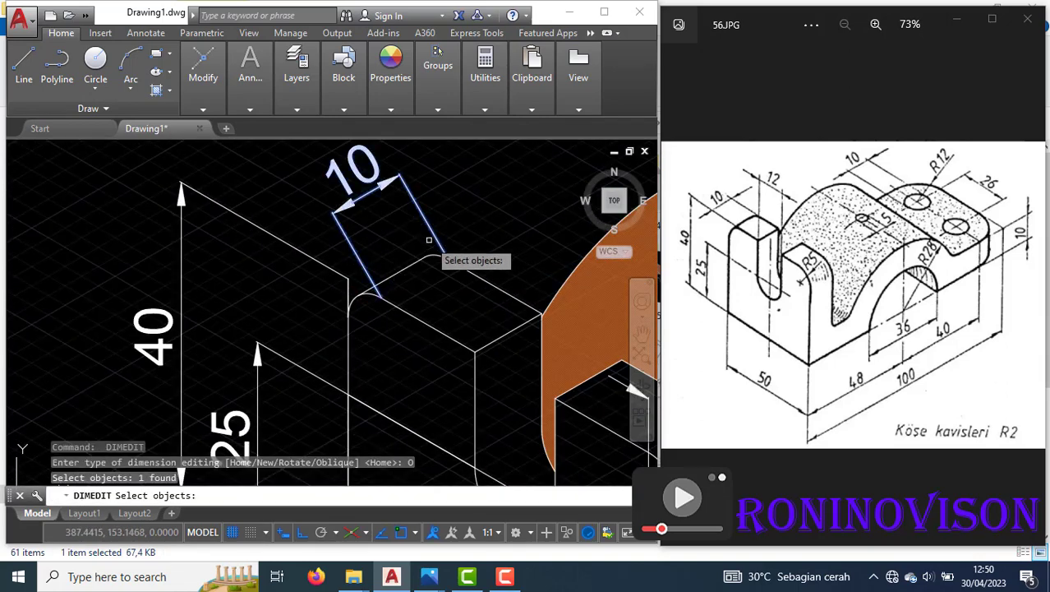
key("Return")
left_click(497, 313)
left_click(448, 298)
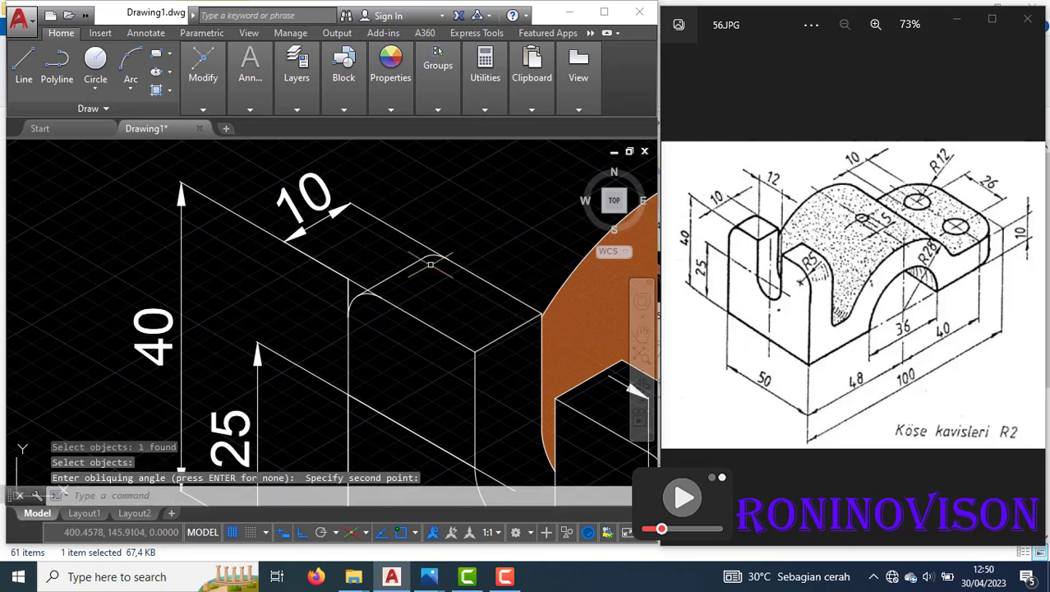
Examine the whole dimensioned bracket against the reference image to see which dimensions are still missing.
scroll(461, 290, "down", 5)
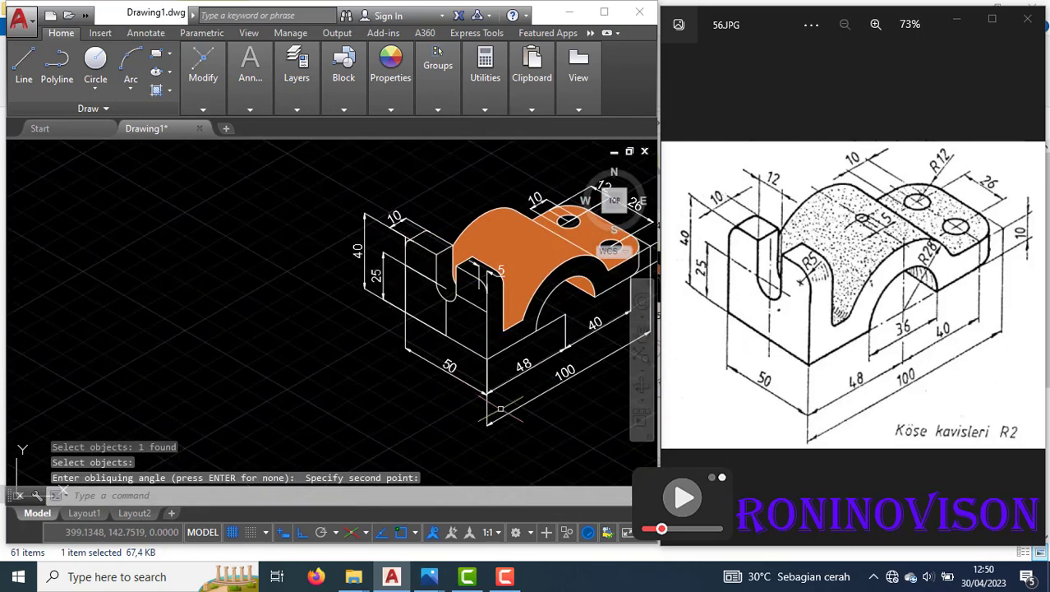
middle_click_drag(501, 408, 436, 413)
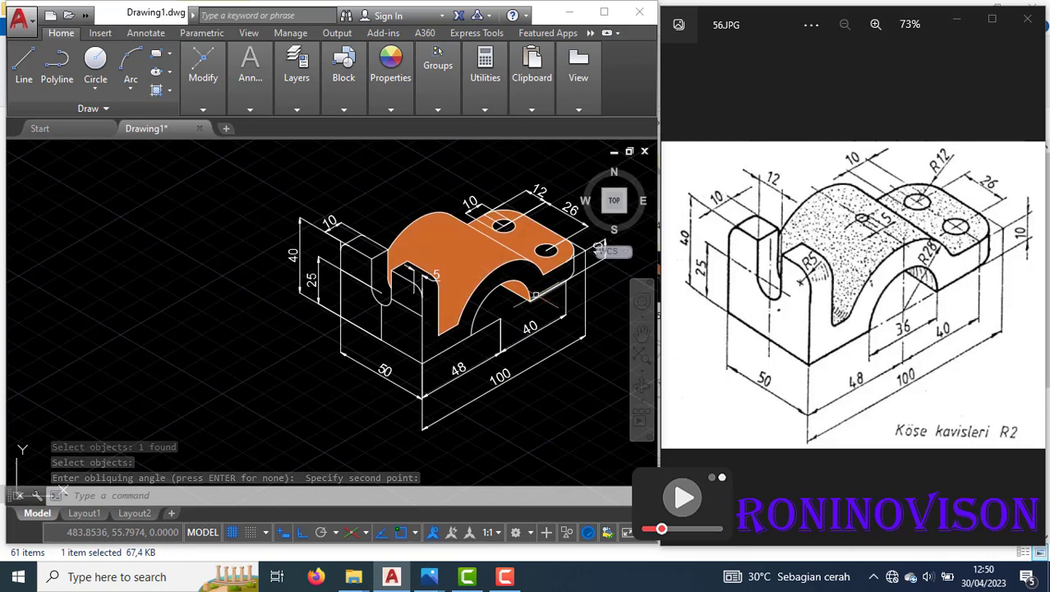
middle_click_drag(535, 295, 441, 314)
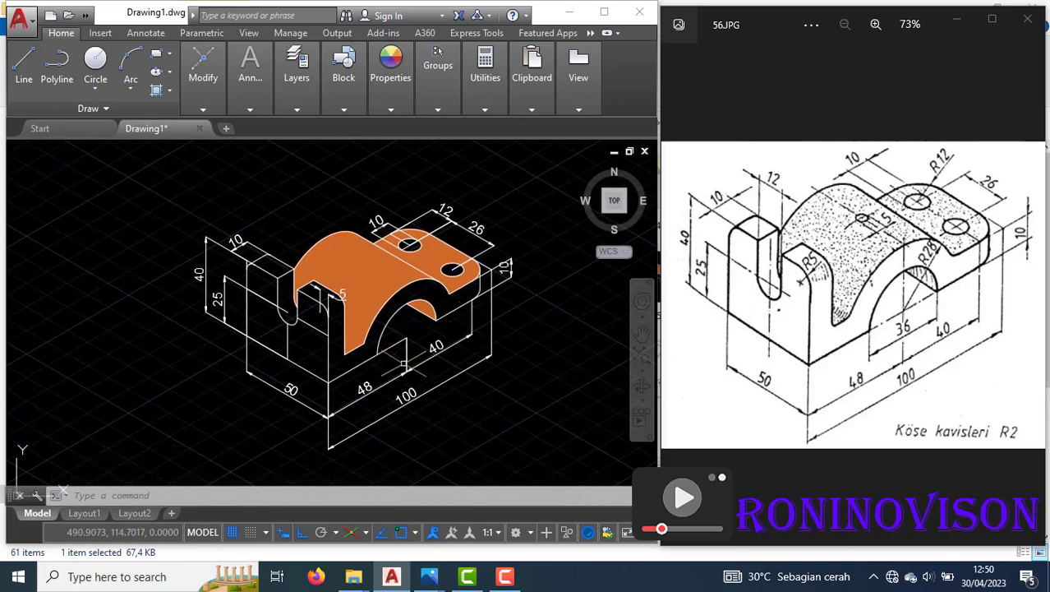
scroll(404, 363, "up", 2)
scroll(446, 311, "down", 2)
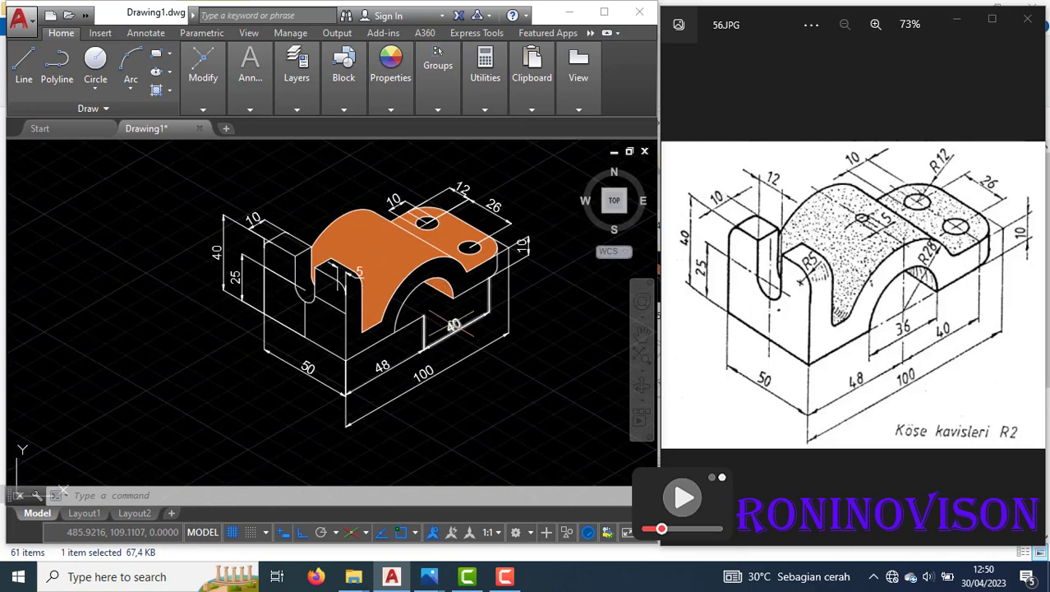
key("Return")
left_click_drag(472, 343, 465, 259)
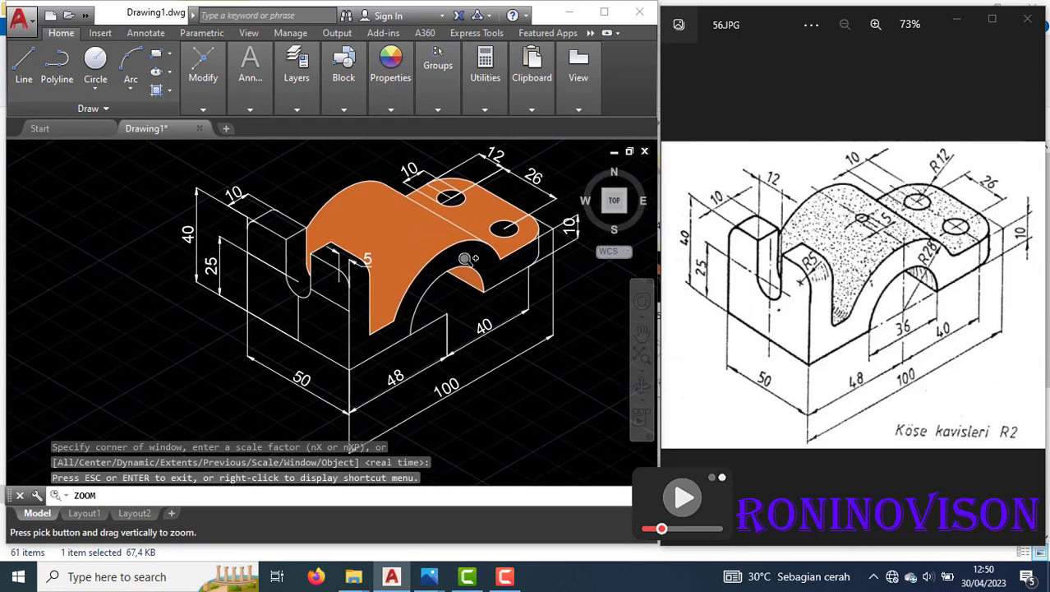
key("Escape")
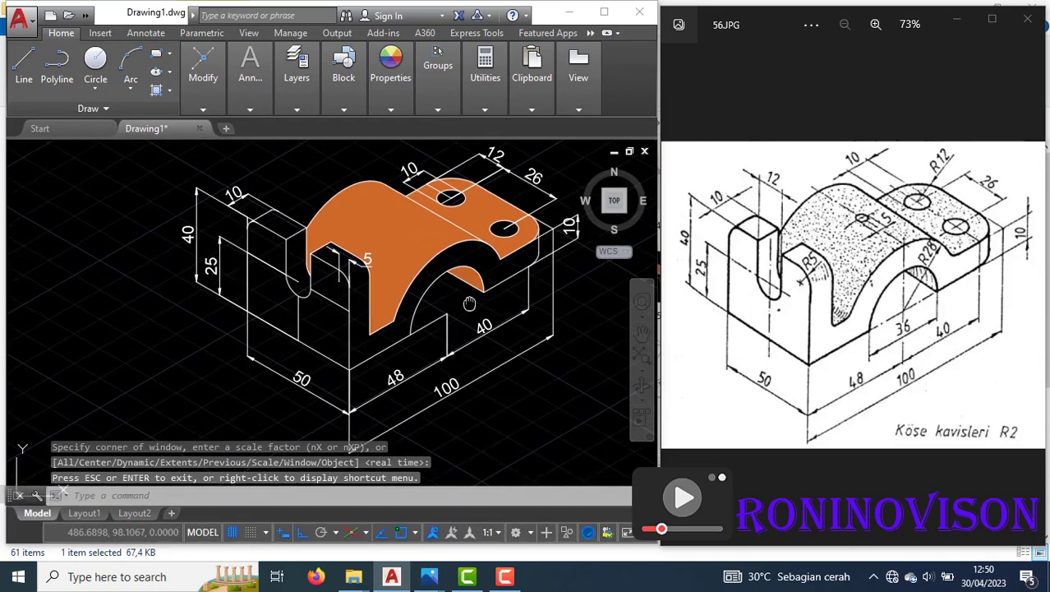
middle_click_drag(469, 304, 447, 310)
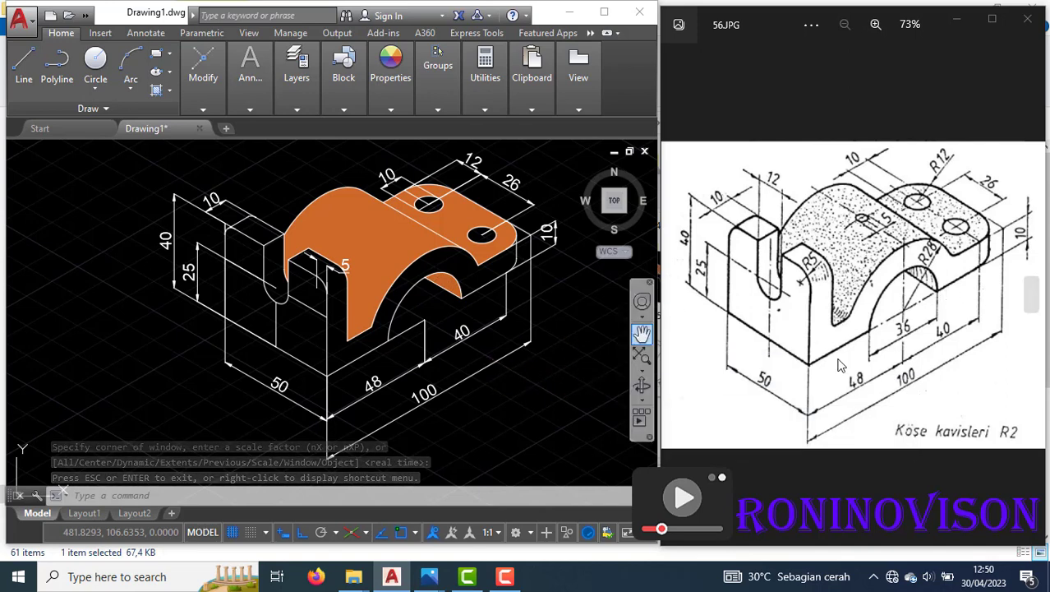
Add an aligned dimension between the two lower ends of the arch opening, placed just below the opening.
left_click(254, 108)
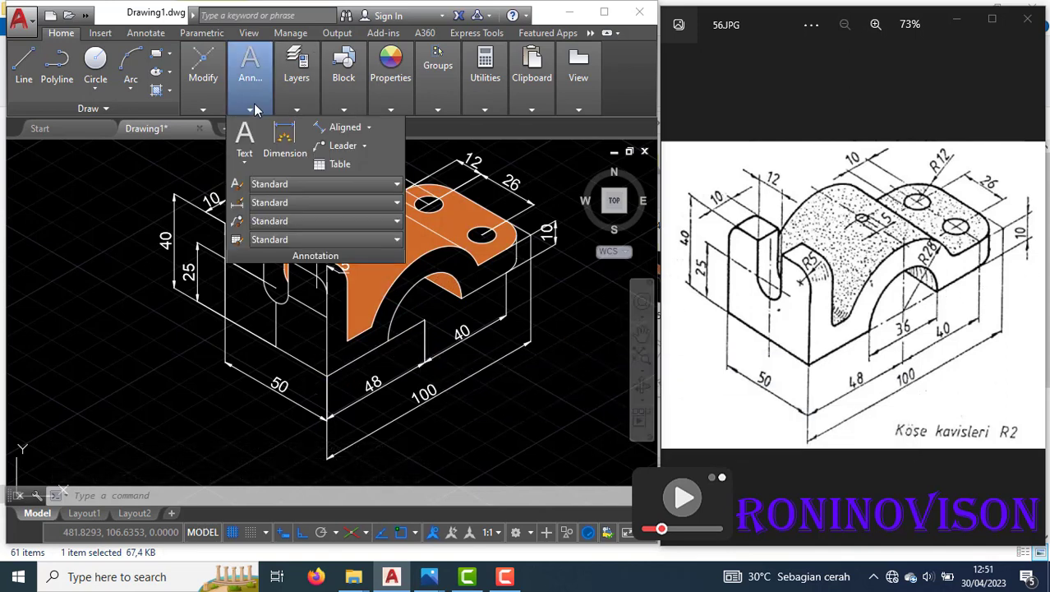
left_click(326, 127)
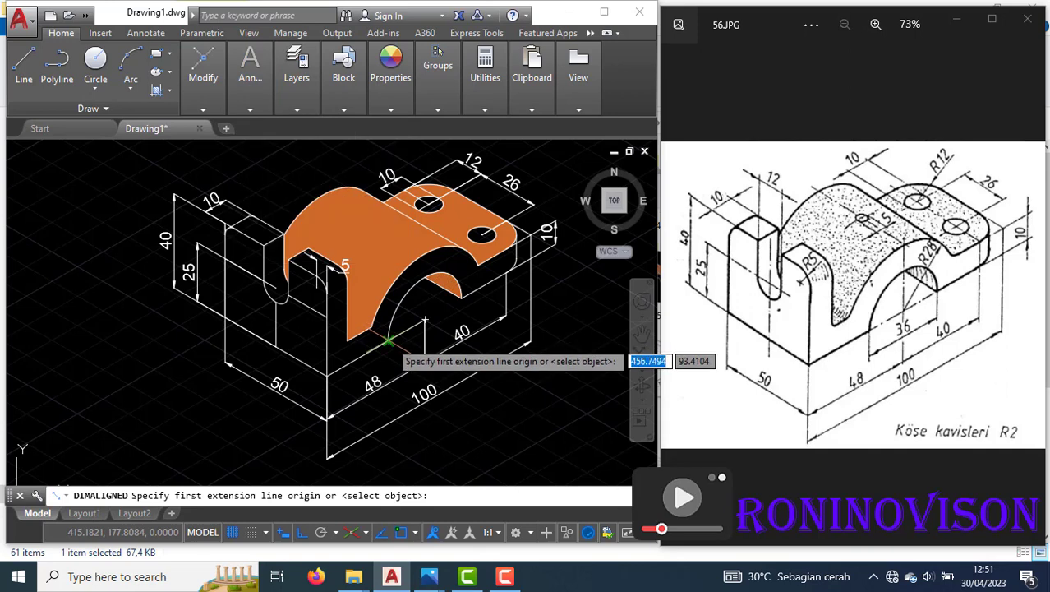
left_click(388, 341)
left_click(461, 298)
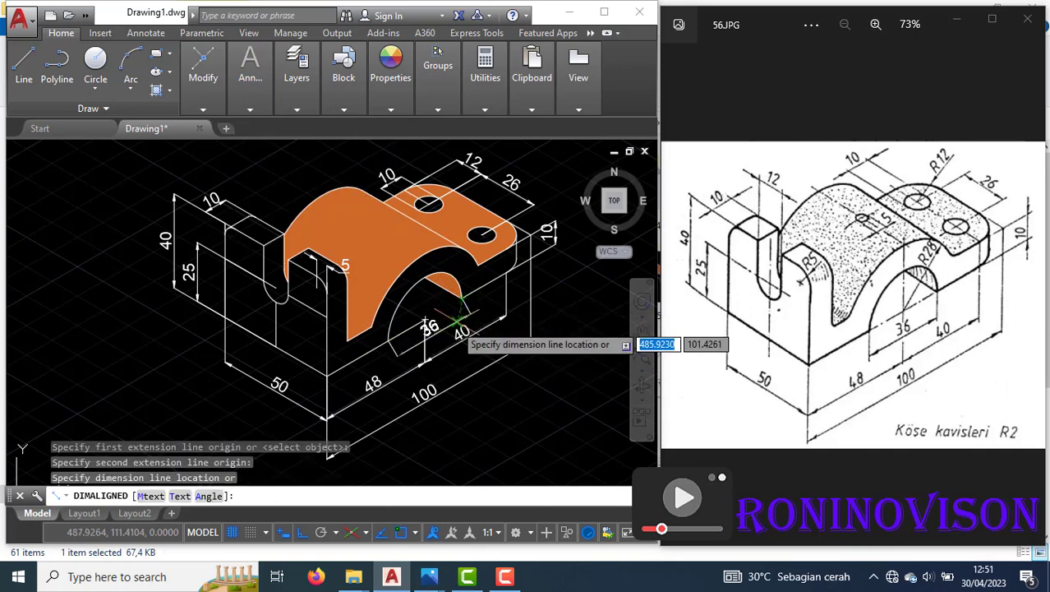
left_click(459, 319)
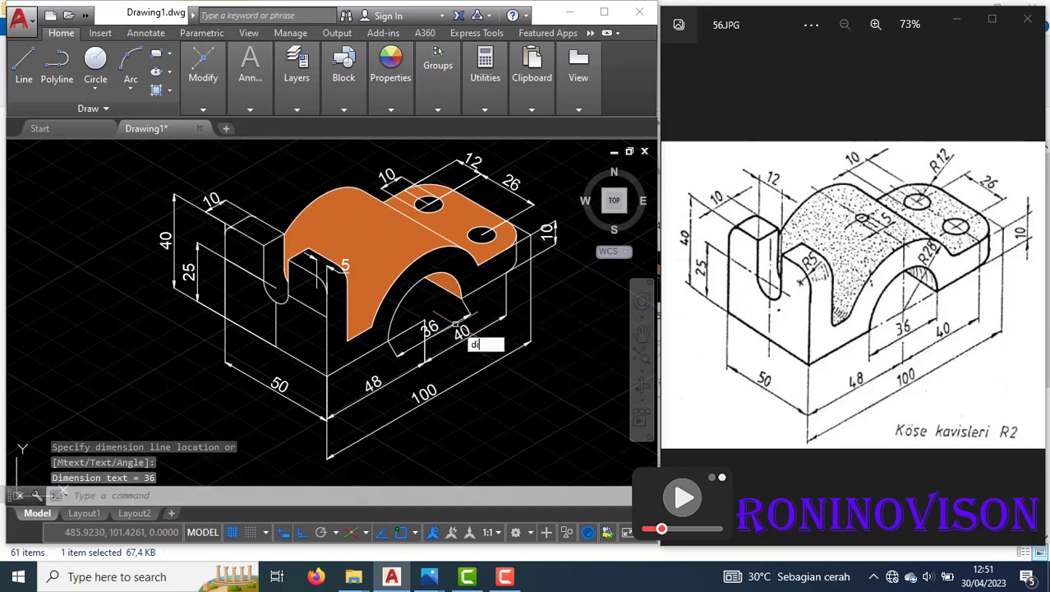
Oblique the arch opening's 36 width dimension using two vertically aligned points, making its extension lines vertical.
left_click(526, 360)
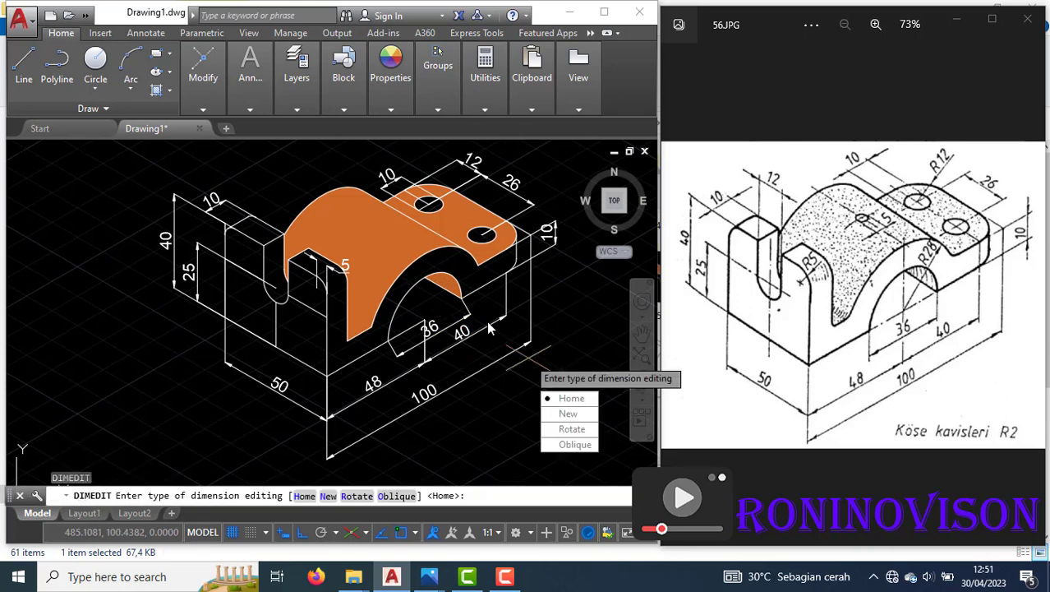
left_click(575, 445)
left_click(470, 317)
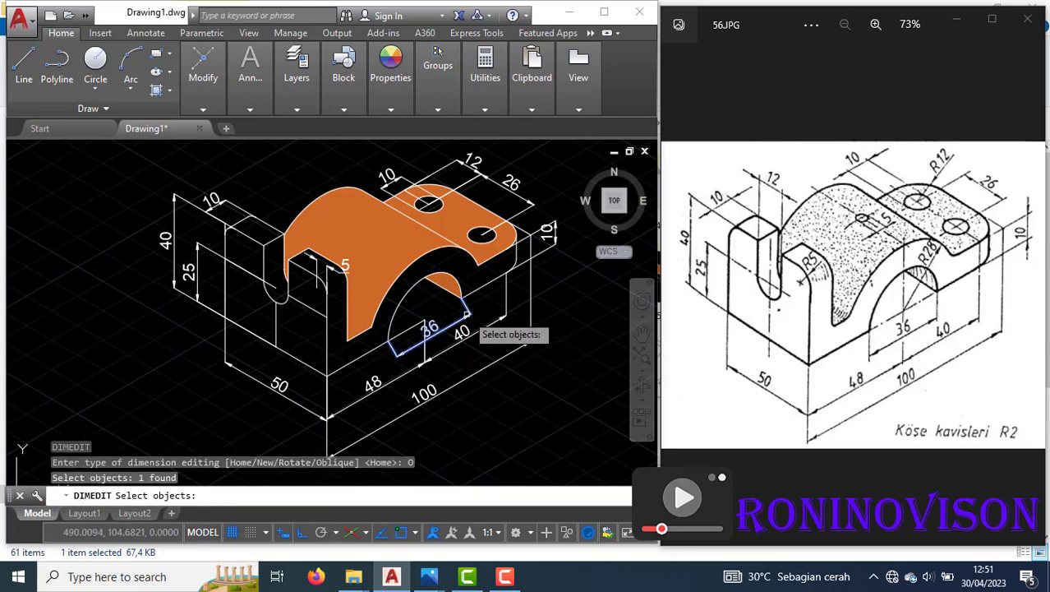
key("Return")
left_click(473, 239)
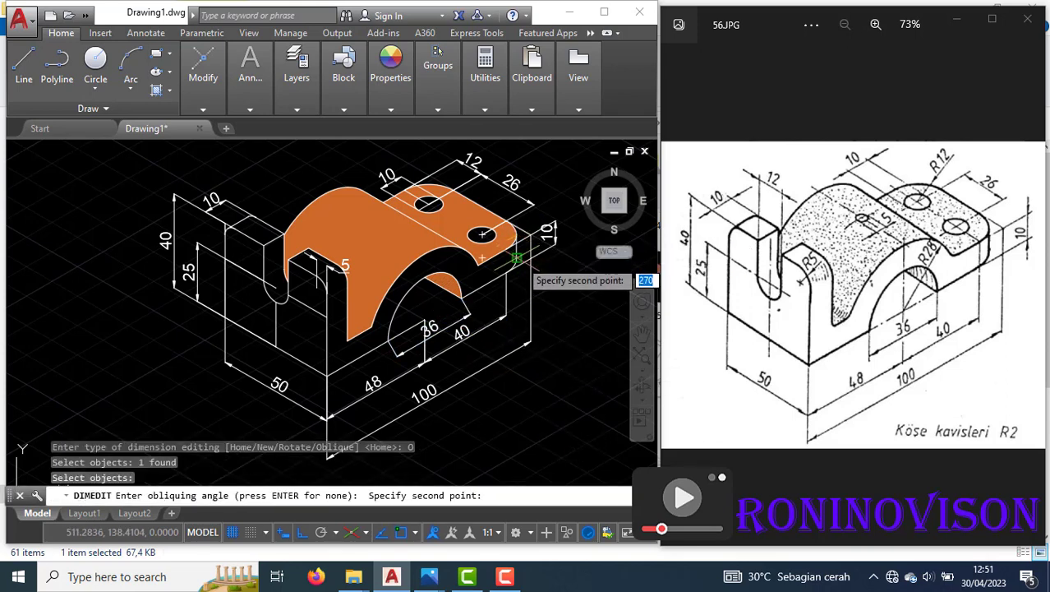
left_click(482, 186)
scroll(424, 337, "up", 2)
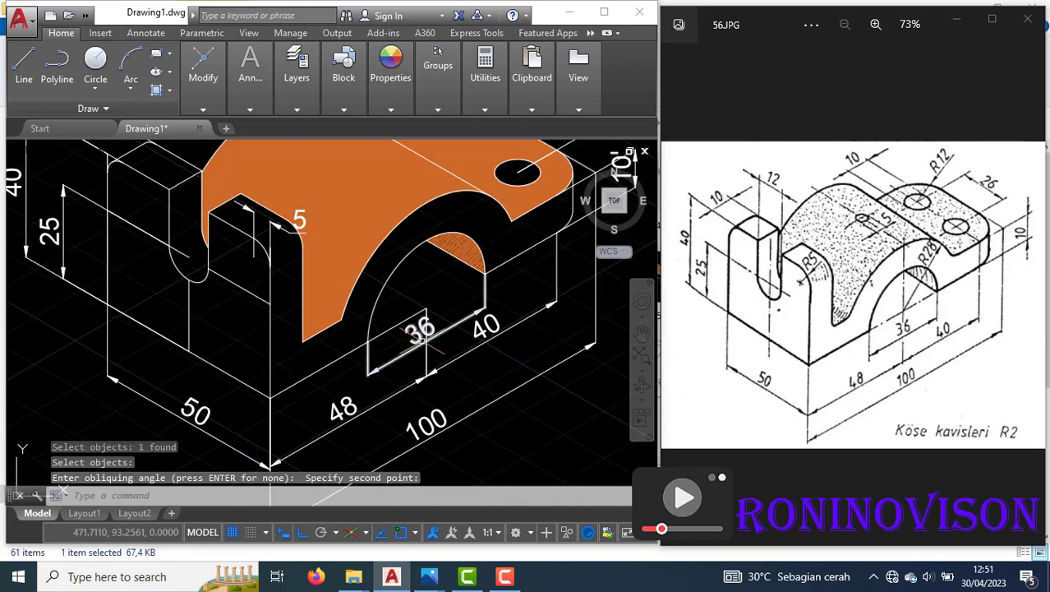
type("tr")
key("Return")
key("Return")
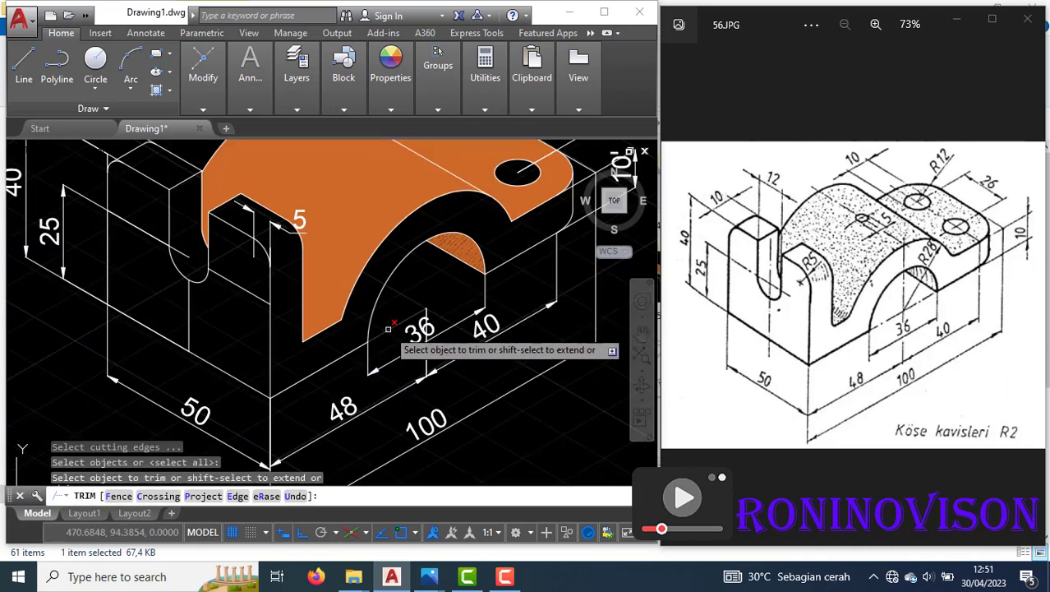
key("Escape")
Examine the arch opening's dimensions and the overall bracket against the reference image.
scroll(468, 294, "down", 2)
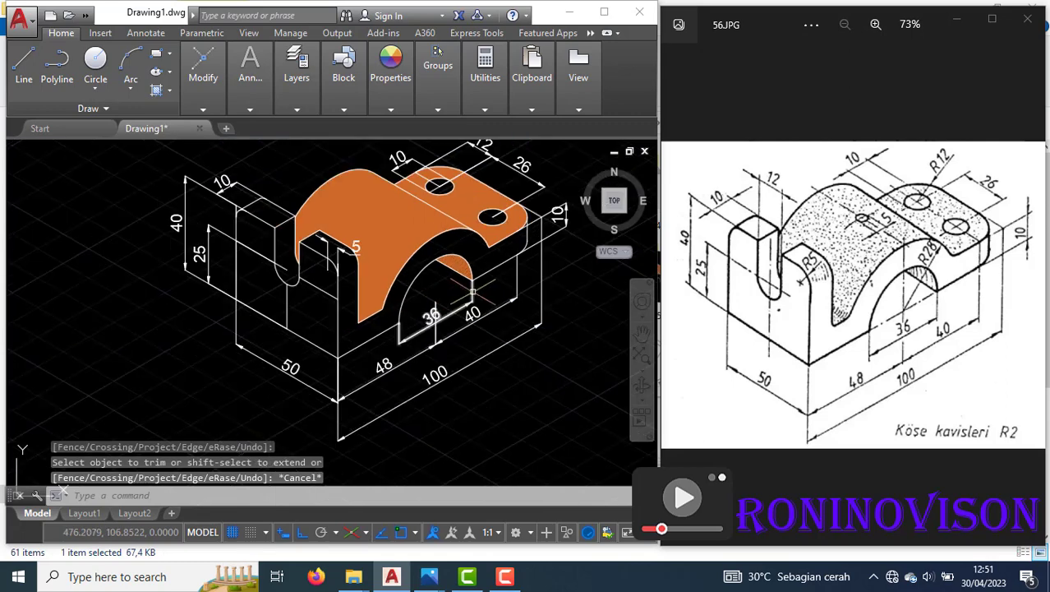
scroll(442, 327, "up", 2)
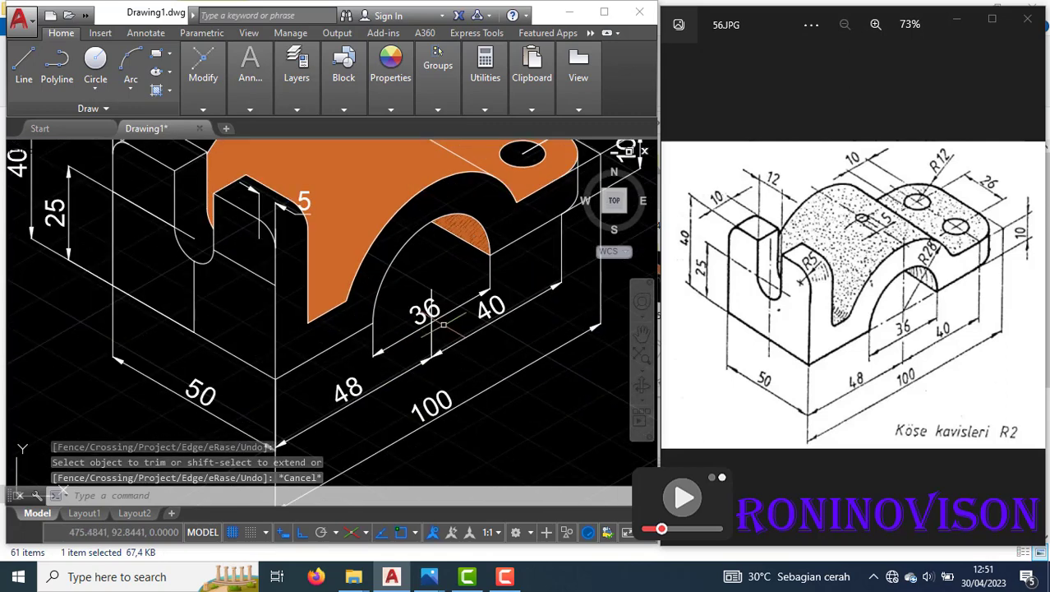
scroll(440, 324, "down", 4)
scroll(435, 320, "up", 2)
scroll(445, 286, "up", 1)
middle_click_drag(445, 286, 446, 313)
scroll(447, 313, "down", 1)
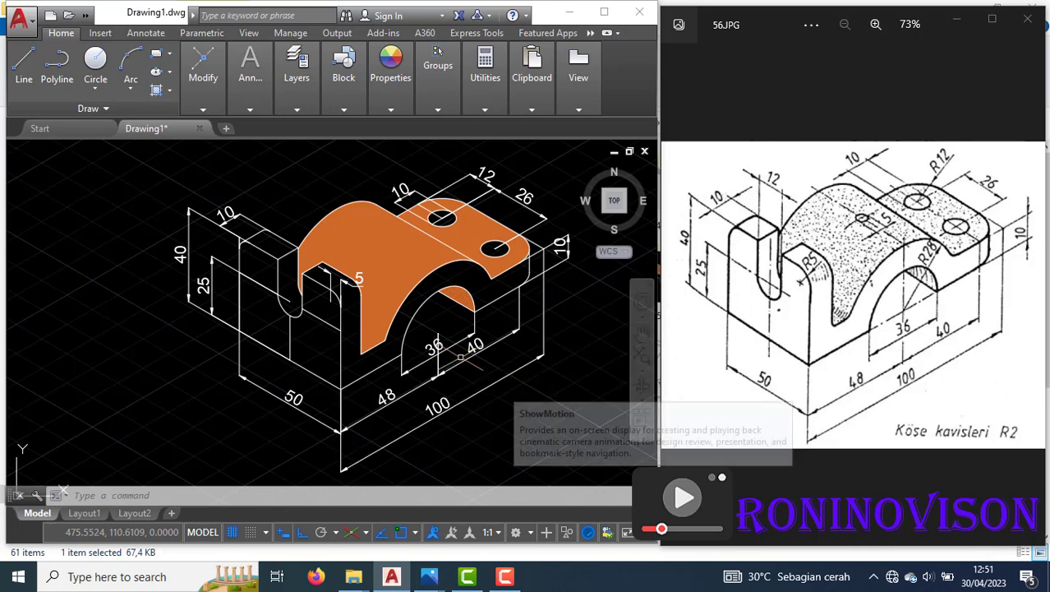
Set the colour of the 26 dimension between the two plate holes to red.
left_click(513, 194)
left_click(391, 108)
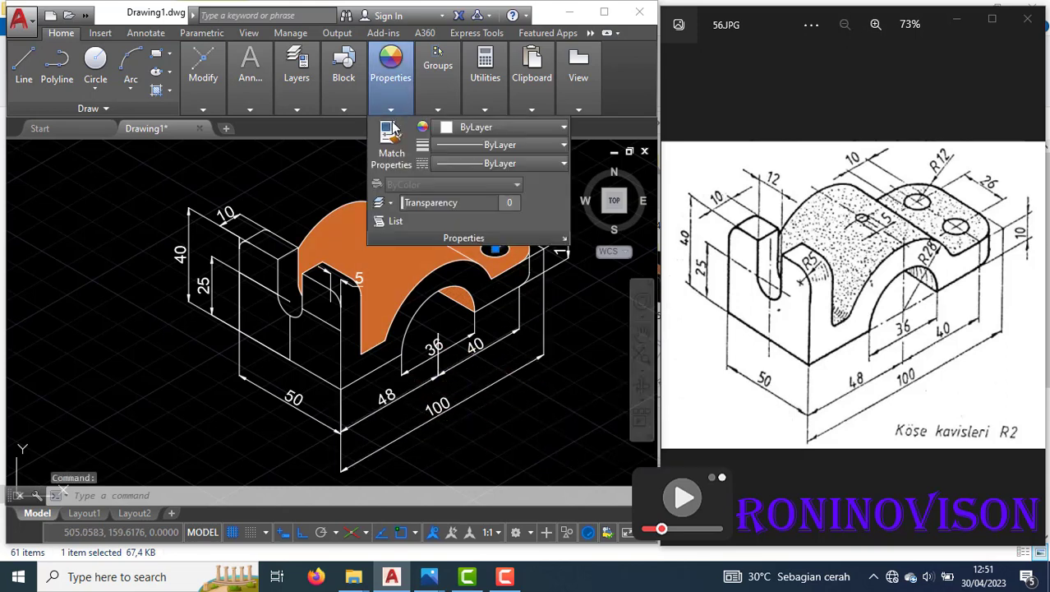
left_click(451, 131)
left_click(434, 275)
key("Escape")
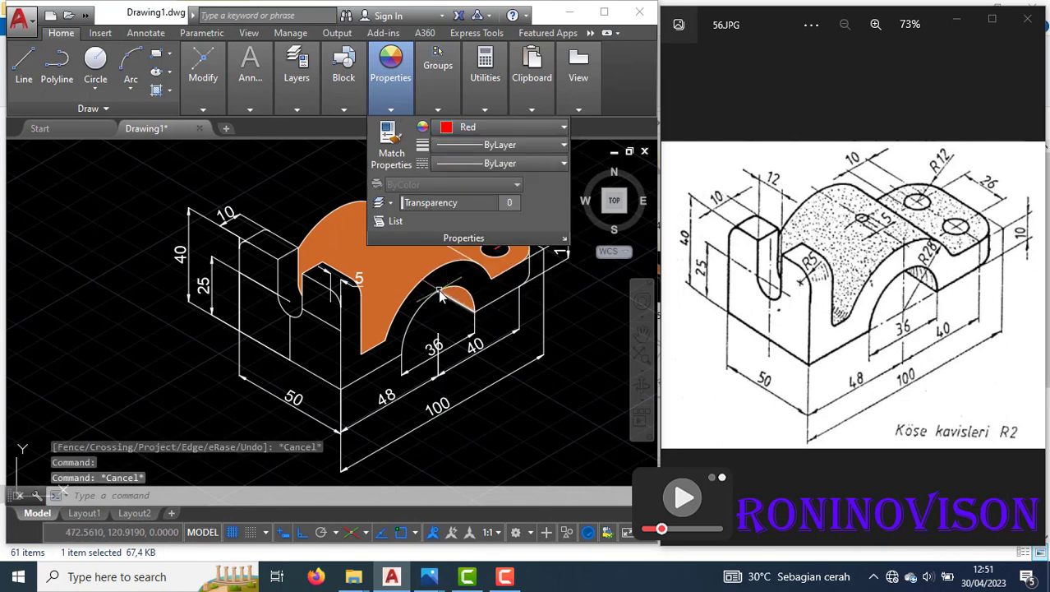
key("Escape")
Match the red hole-spacing dimension's properties onto the plate's 10 thickness, 12 and upper 10 dimensions.
type("ma")
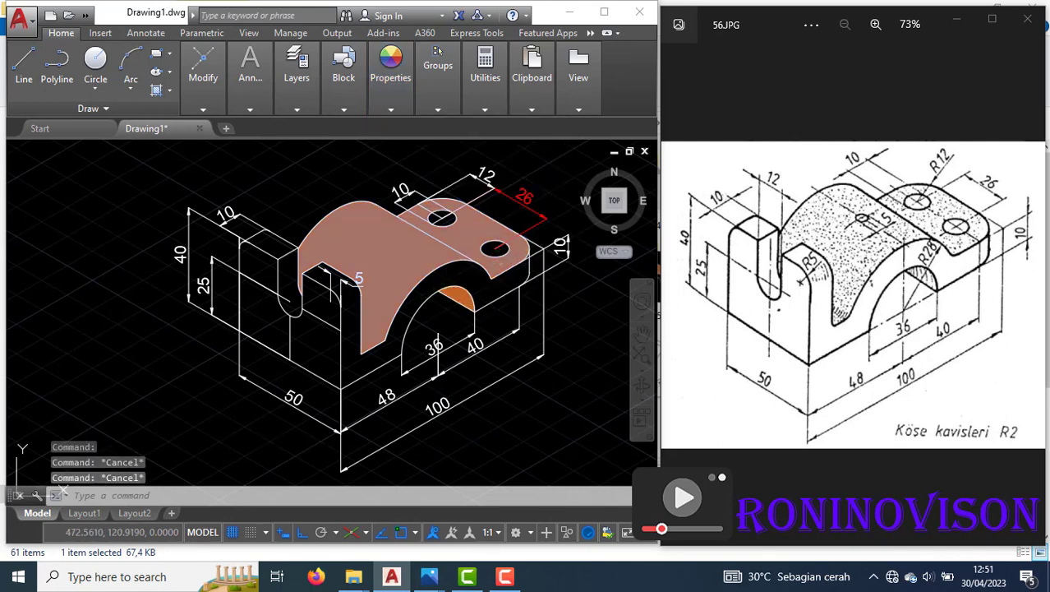
key("Return")
left_click(534, 210)
left_click(560, 243)
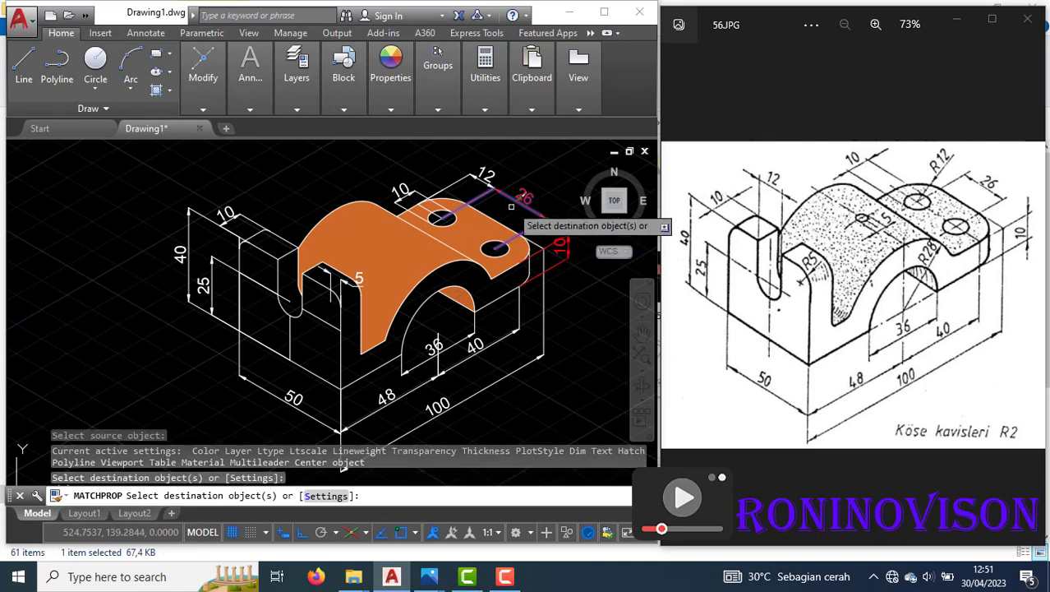
left_click(498, 175)
left_click(421, 178)
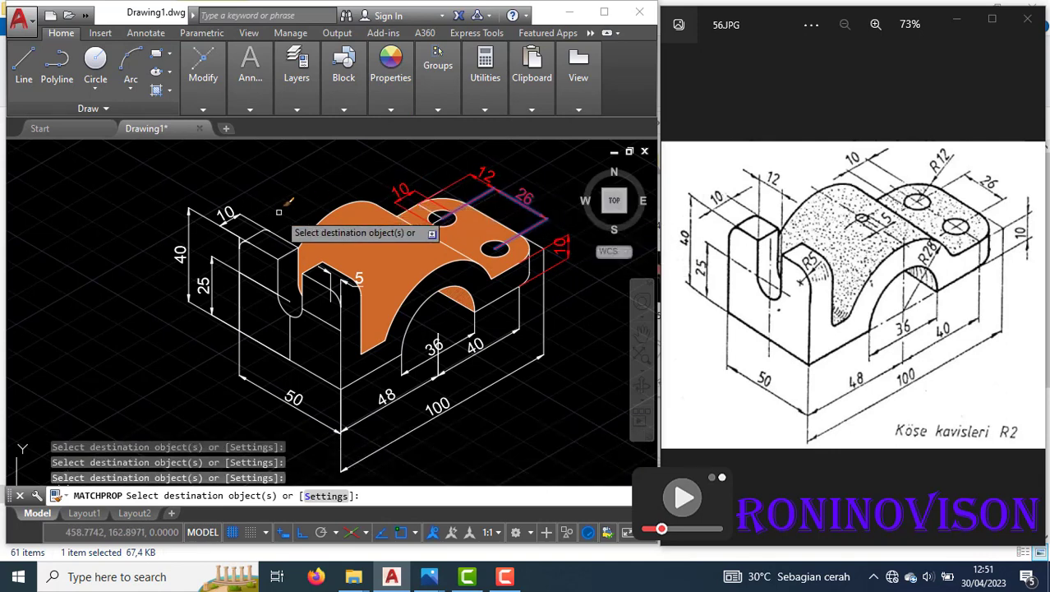
Match the same red properties onto the rear prong's 10, the 40 and 25 height dimensions and the front prong's 5.
left_click(240, 229)
left_click(166, 212)
left_click(226, 291)
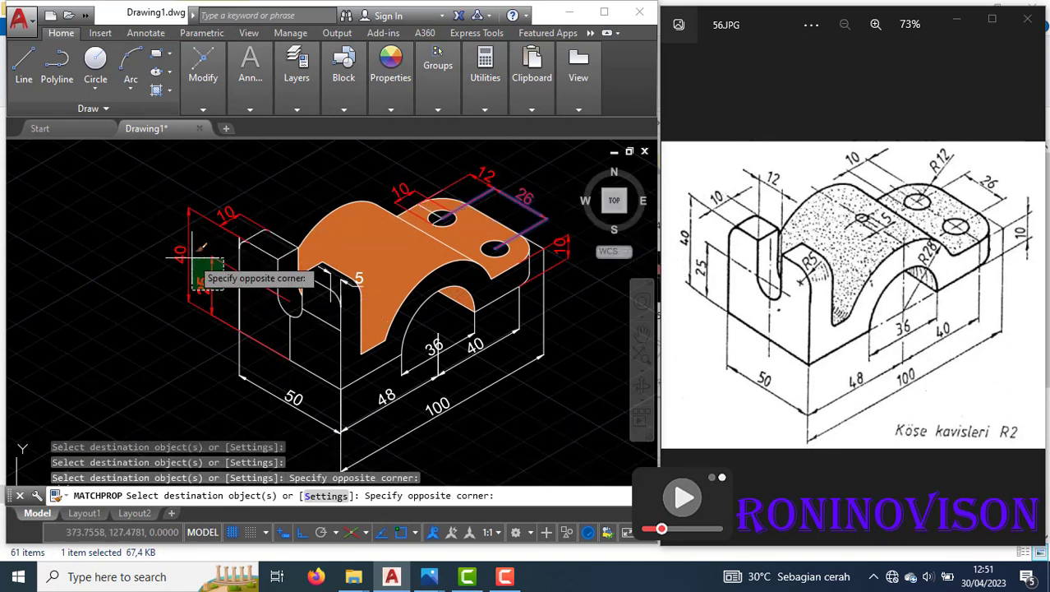
left_click(193, 257)
left_click(347, 280)
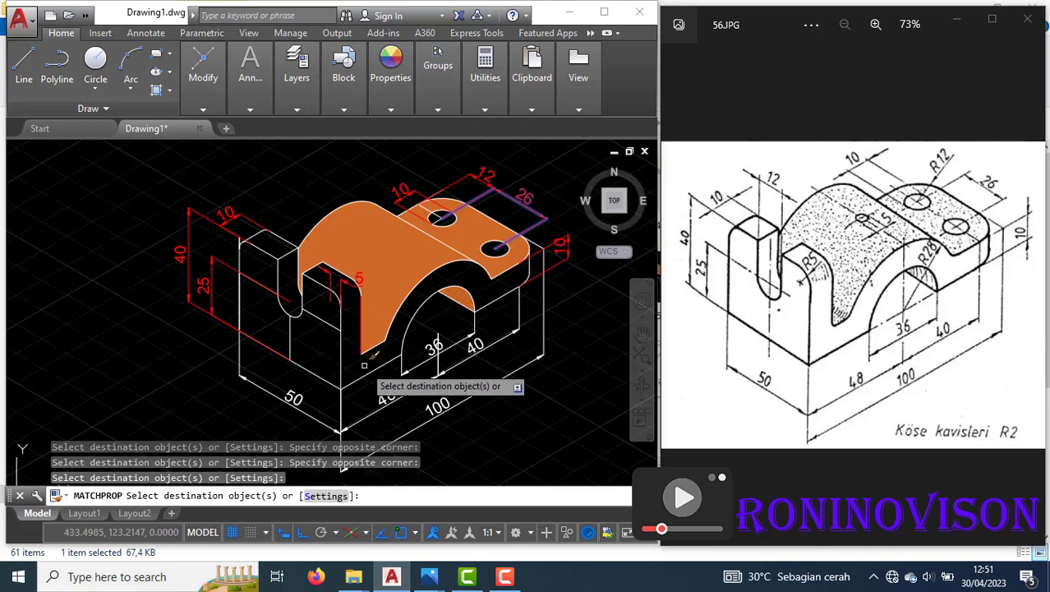
Match the red properties onto the 50, 48, 100, 40 and 36 dimensions along the base, then end the matching.
left_click(297, 412)
left_click(475, 432)
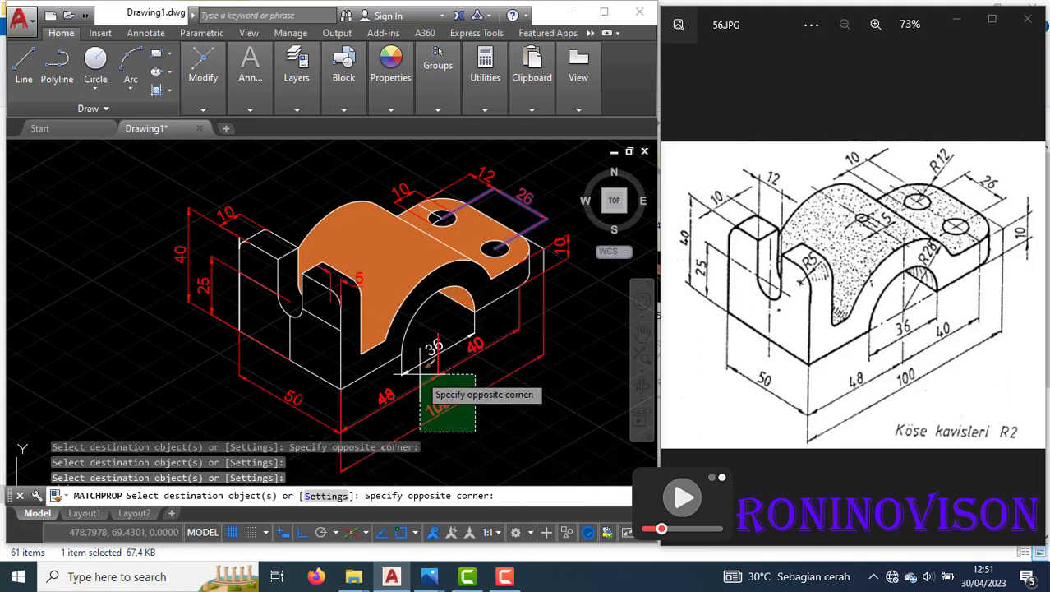
left_click(423, 378)
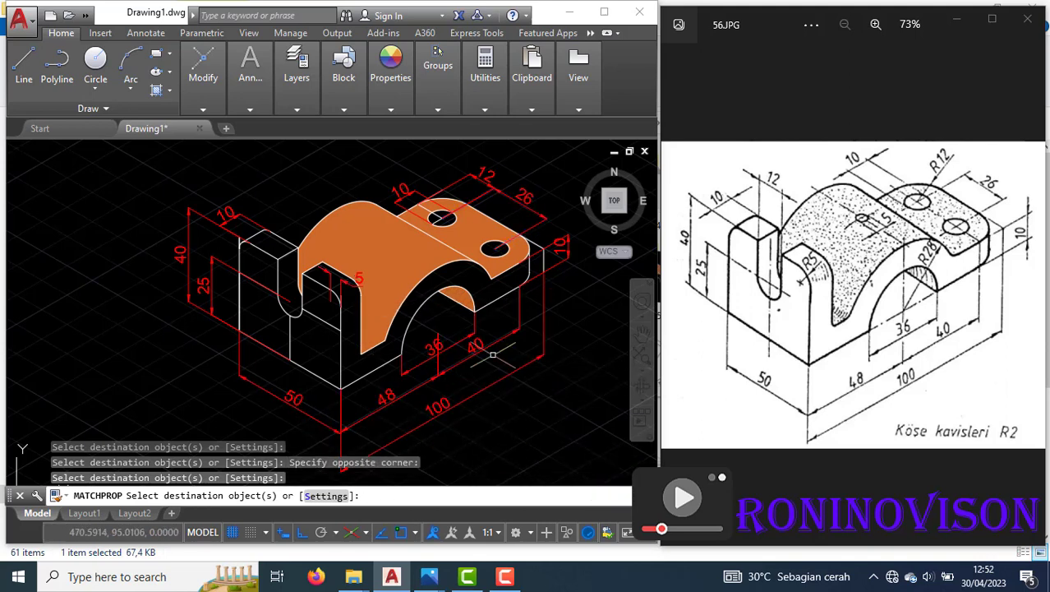
key("Escape")
key("Escape")
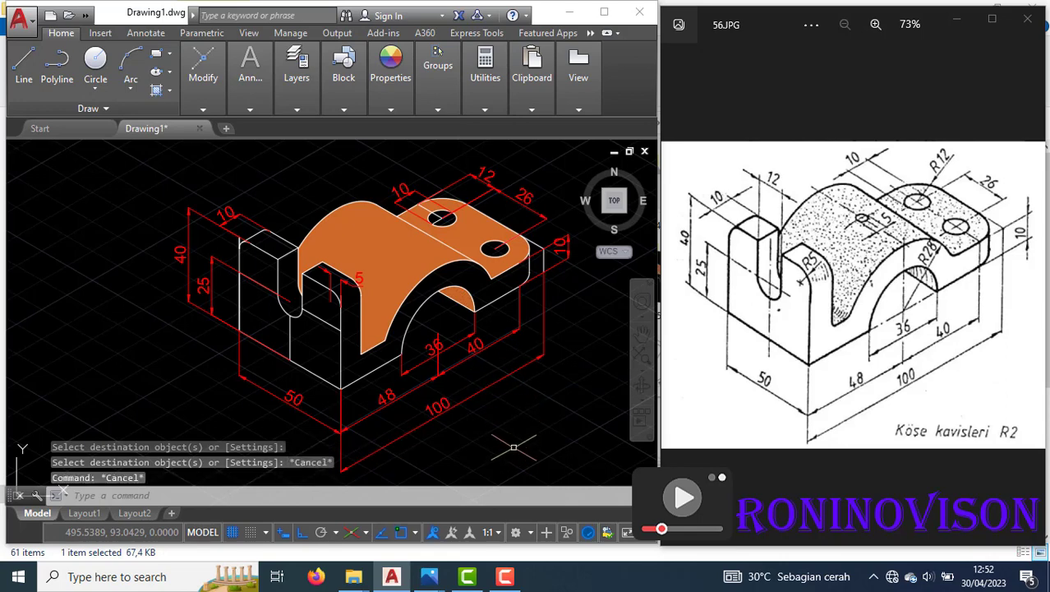